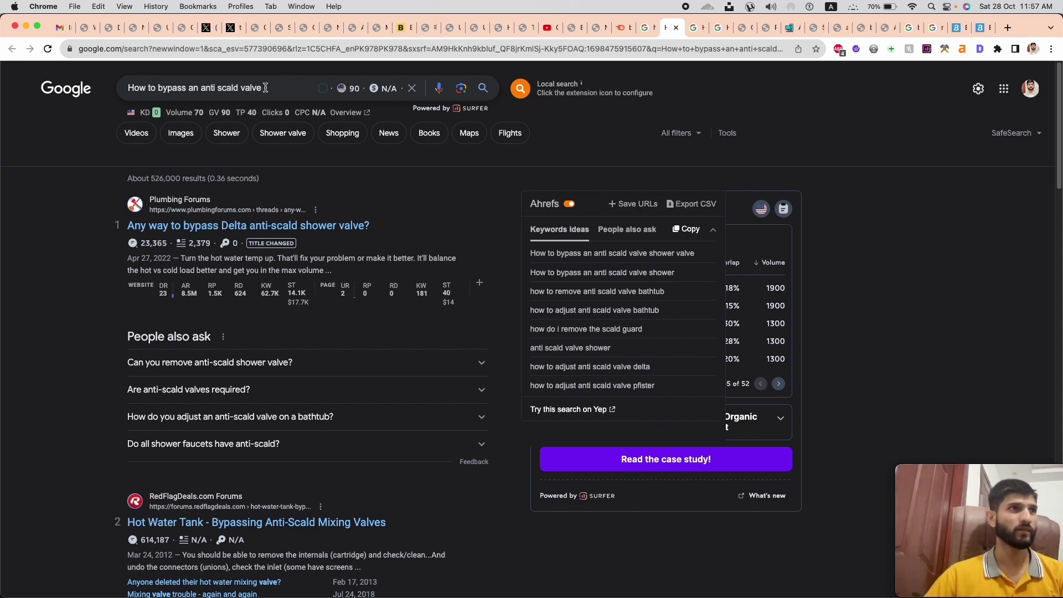
Copy the Google query "How to bypass an anti scald valve" and switch to TextBuilder's Auto Pilot page
{"action": "left_click_drag", "start_coordinate": [265, 87], "coordinate": [126, 88]}
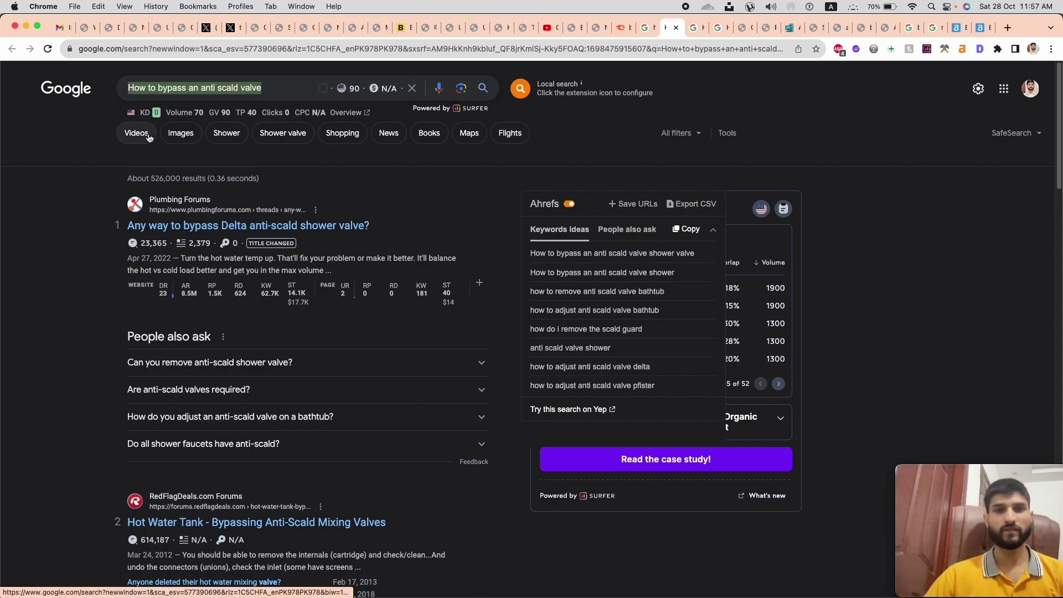
{"action": "key", "text": "super+grave"}
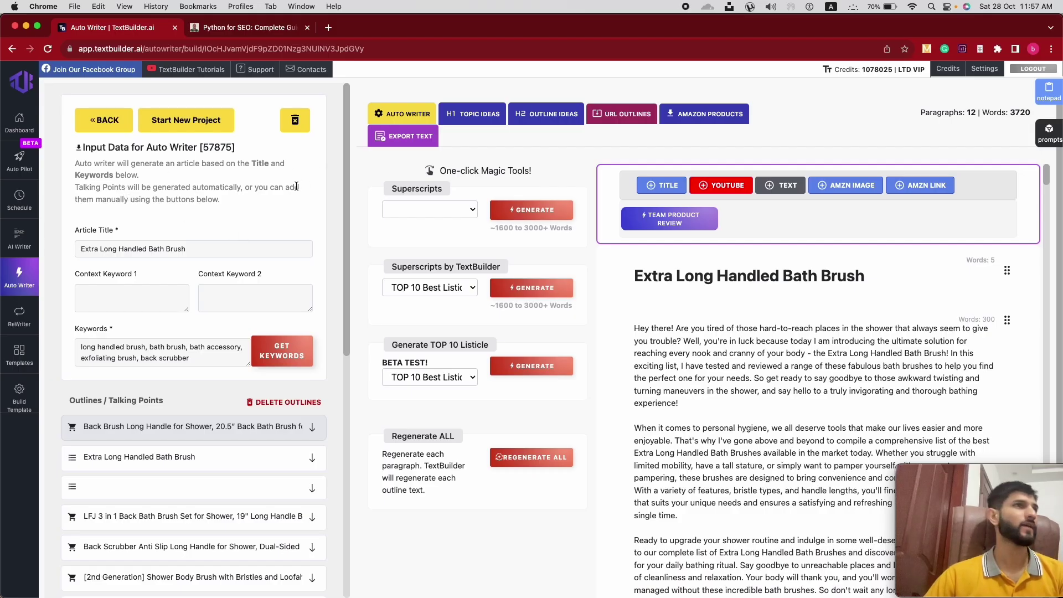
{"action": "left_click", "coordinate": [20, 200]}
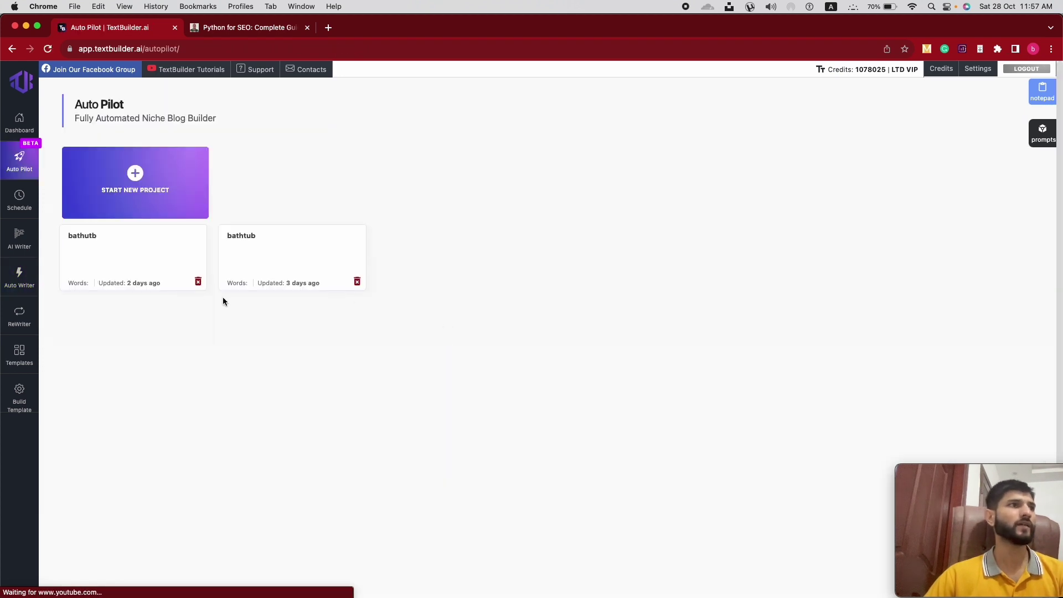
Delete the two existing Auto Pilot projects, "bathutb" and "bathtub"
{"action": "left_click", "coordinate": [197, 283]}
{"action": "left_click", "coordinate": [625, 114]}
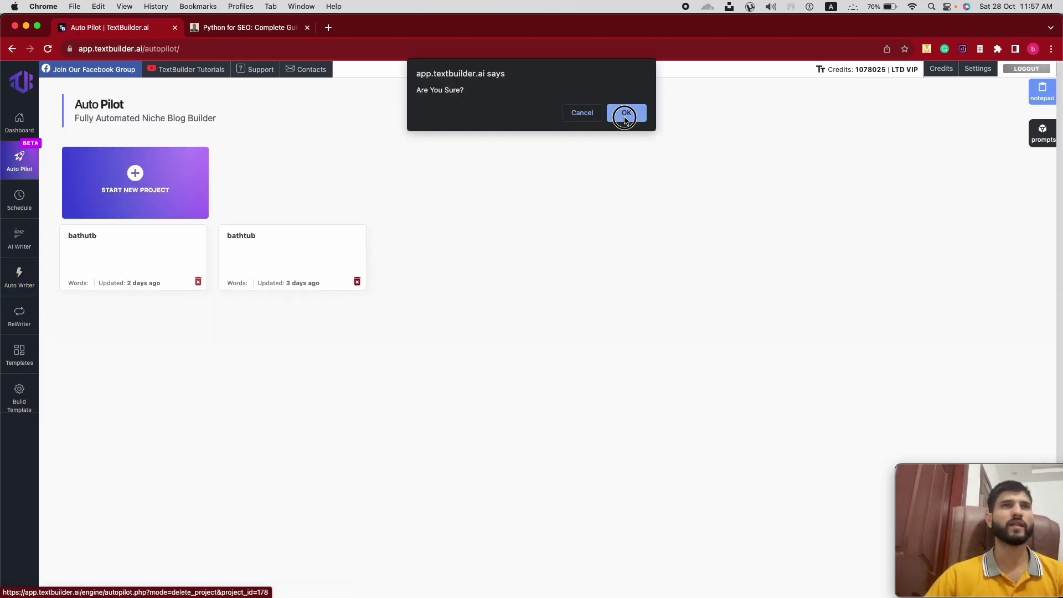
{"action": "left_click", "coordinate": [198, 282]}
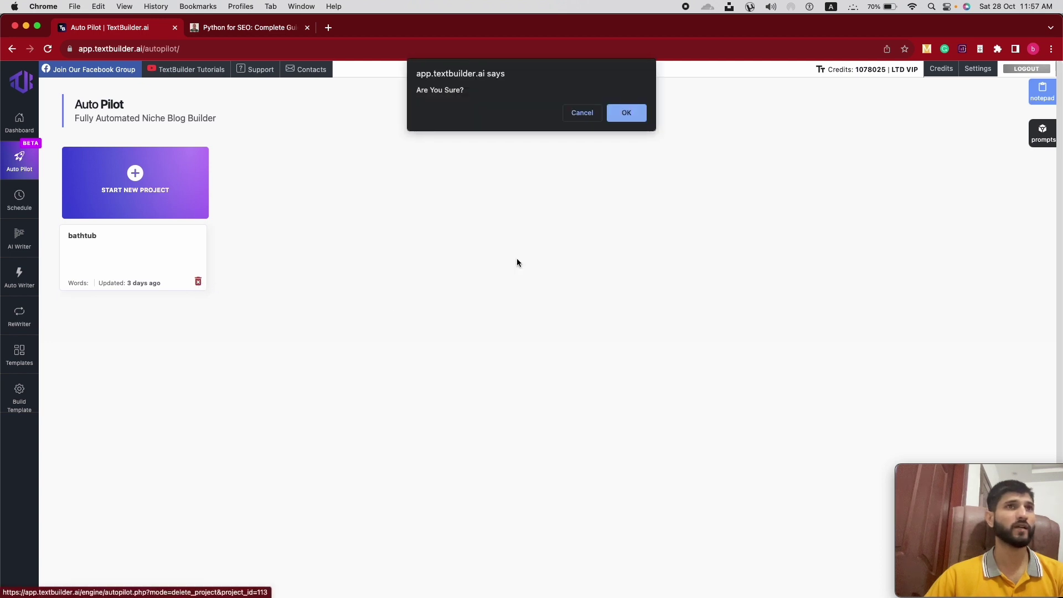
{"action": "left_click", "coordinate": [626, 112]}
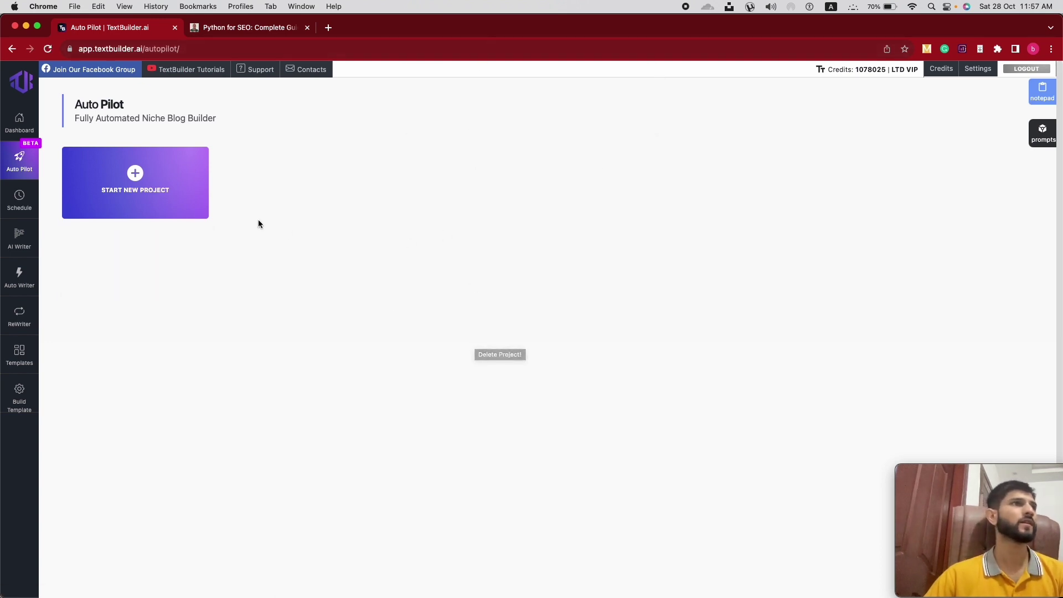
Create a new Auto Pilot project titled "Bathtub"
{"action": "left_click", "coordinate": [200, 208]}
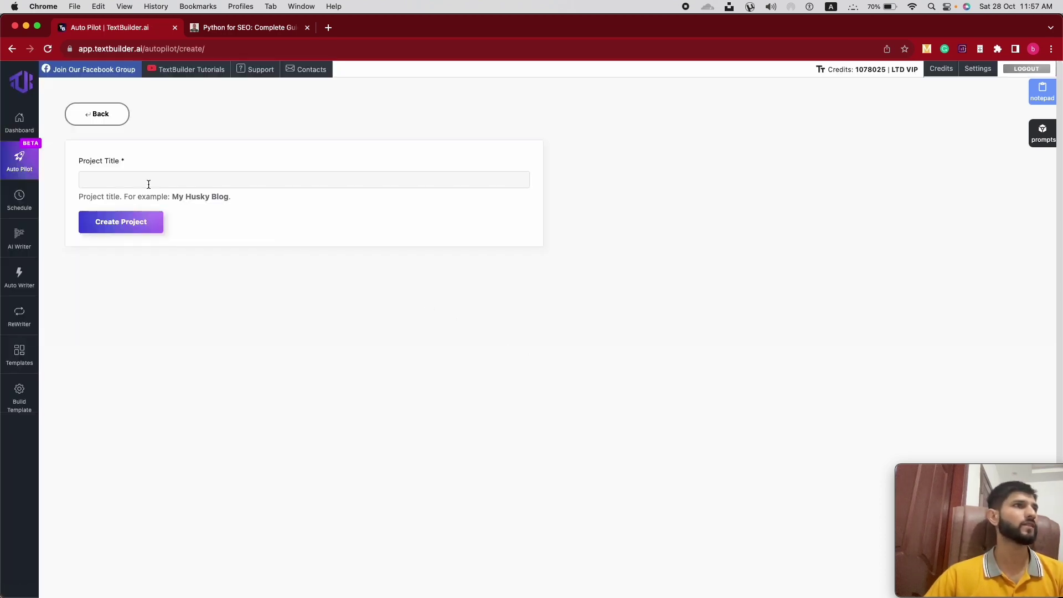
{"action": "left_click", "coordinate": [148, 184]}
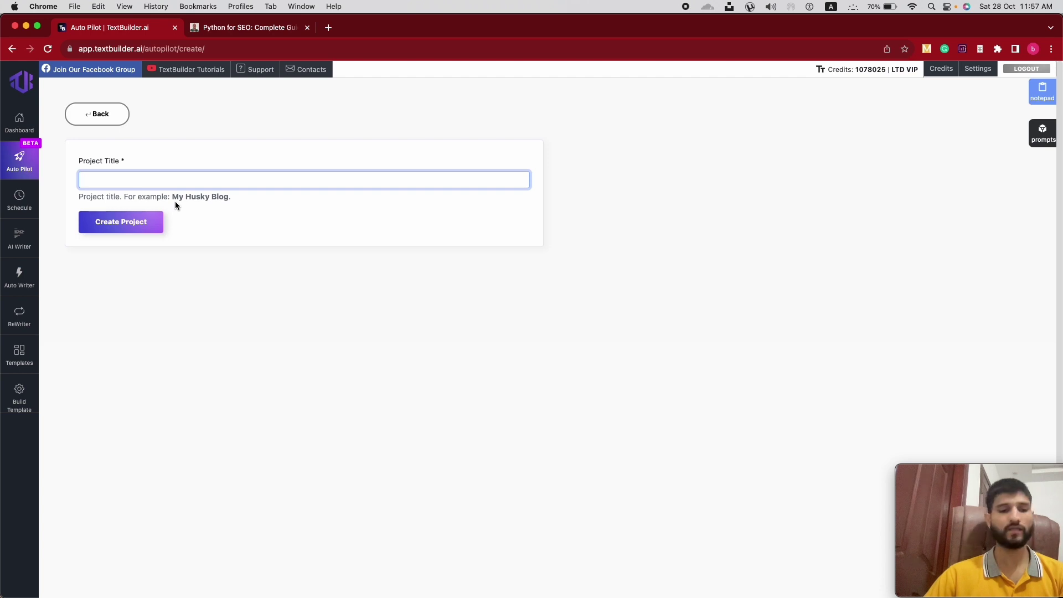
{"action": "type", "text": "Bathtub"}
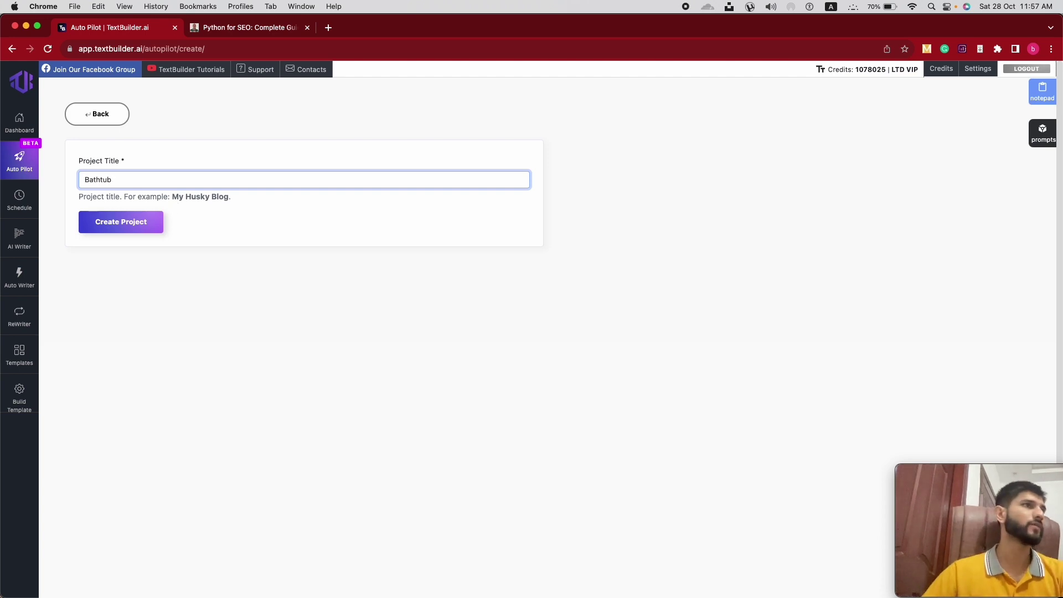
{"action": "left_click", "coordinate": [130, 221]}
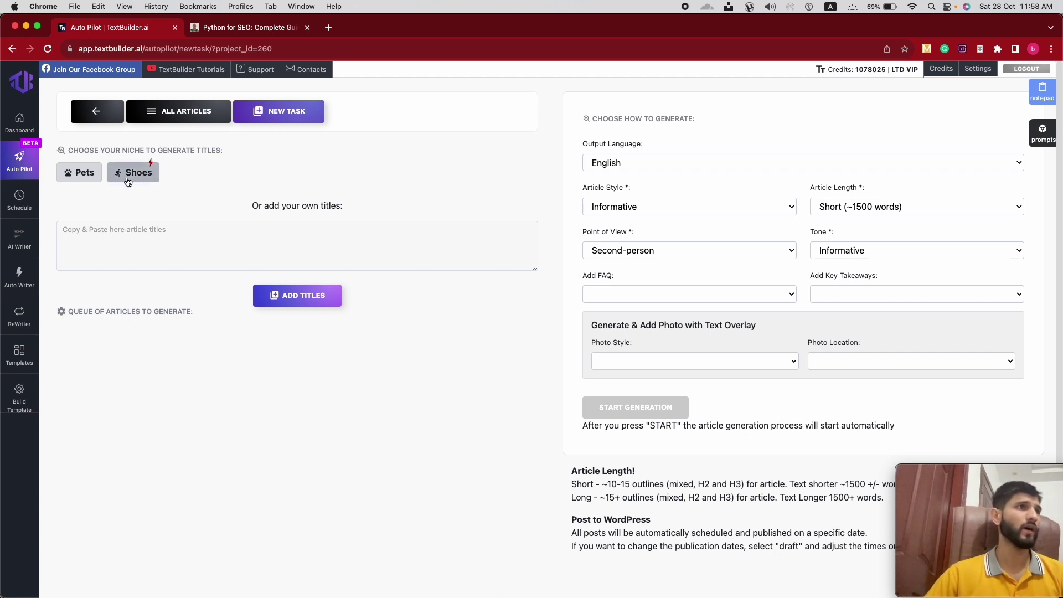
Add the article title "How to bypass an anti scald valve?" to the generation queue
{"action": "left_click_drag", "start_coordinate": [65, 150], "coordinate": [224, 153]}
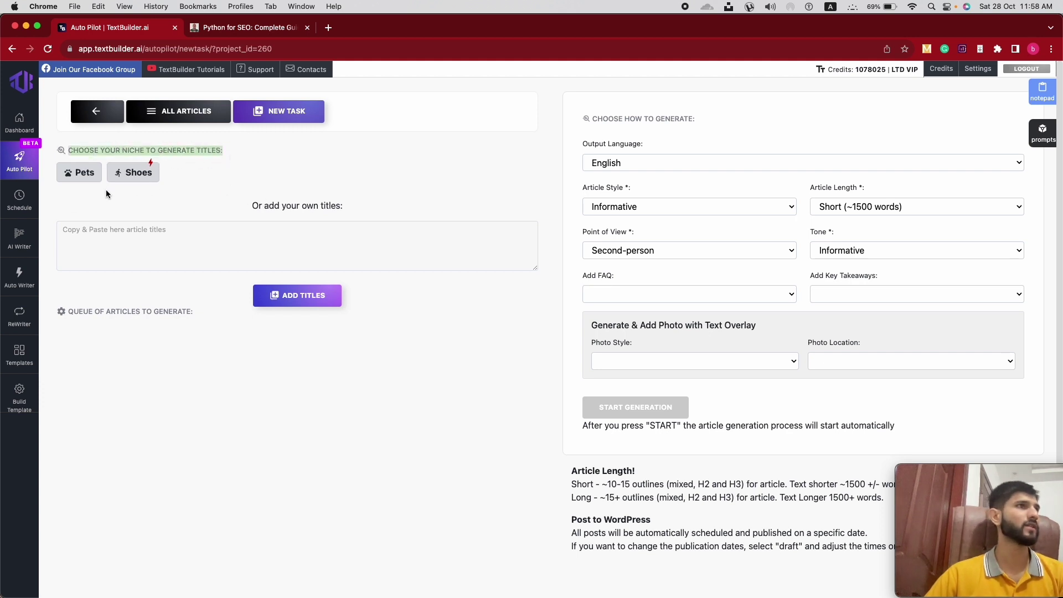
{"action": "left_click", "coordinate": [233, 239]}
{"action": "type", "text": "How to bypass an anti scald valve"}
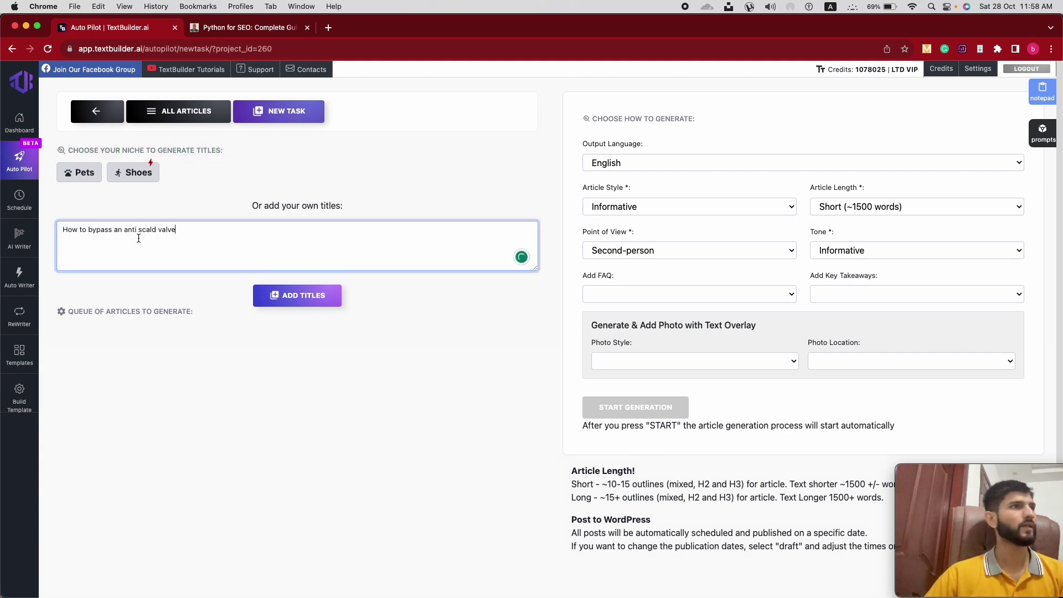
{"action": "type", "text": "?"}
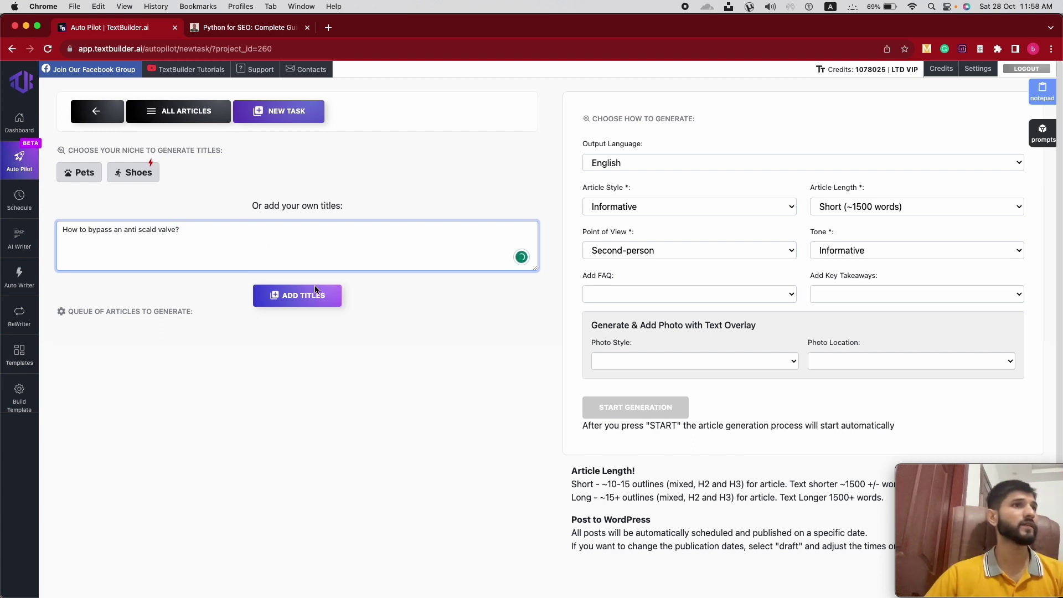
{"action": "left_click", "coordinate": [285, 299]}
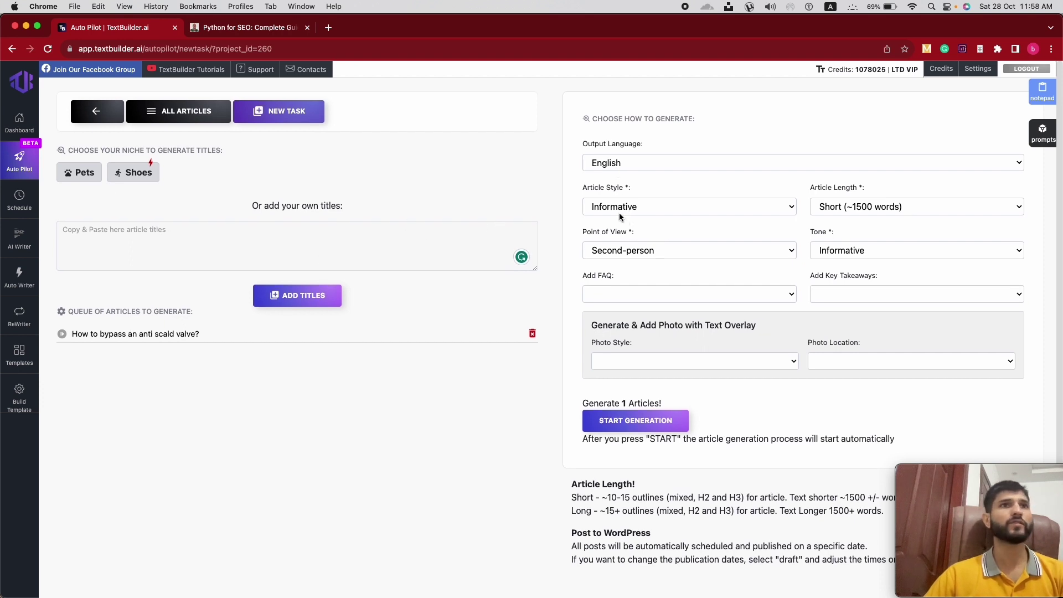
Set the article style to Guide
{"action": "left_click", "coordinate": [594, 202]}
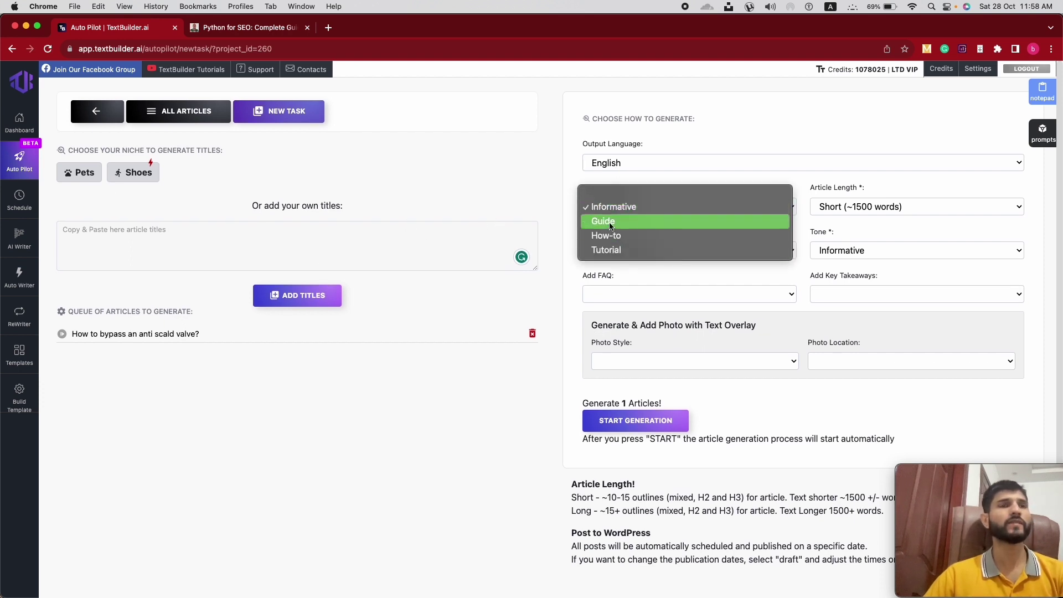
{"action": "left_click", "coordinate": [605, 222]}
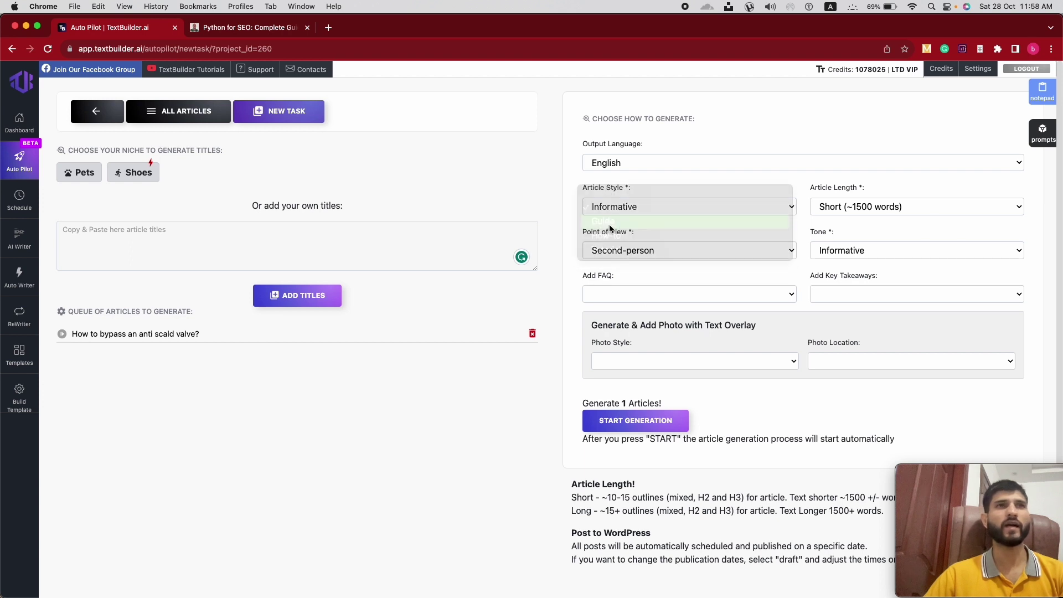
{"action": "left_click", "coordinate": [614, 209]}
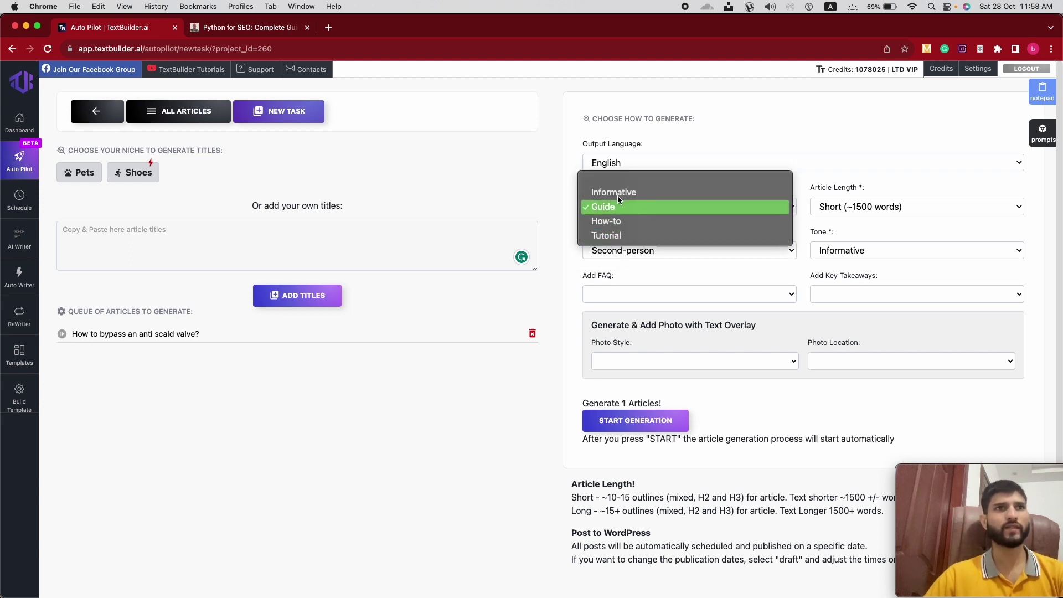
{"action": "left_click", "coordinate": [603, 206]}
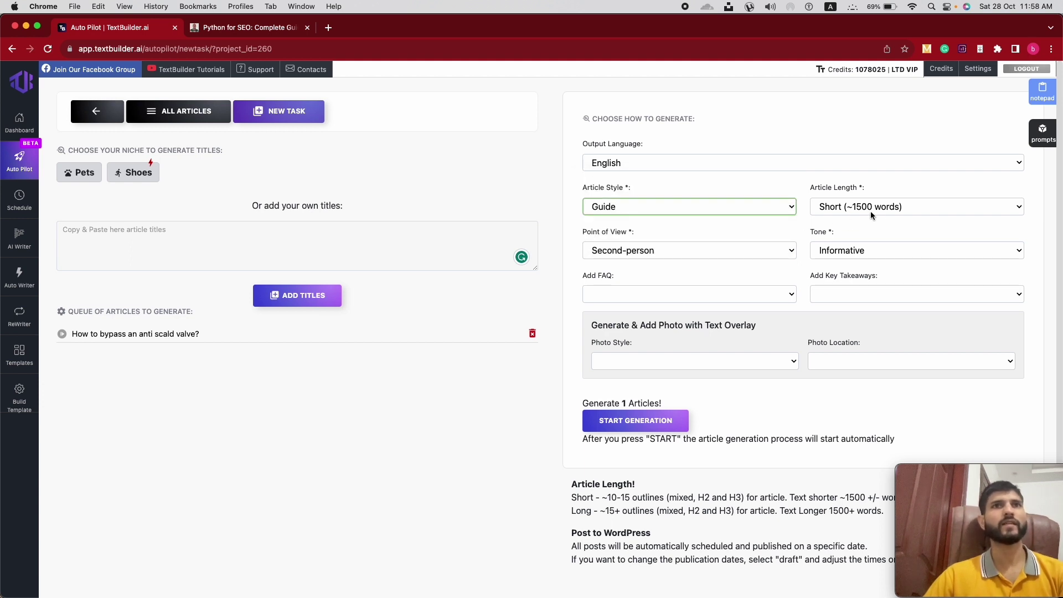
Review the available article length and point of view options
{"action": "scroll", "coordinate": [864, 197], "scroll_direction": "down", "scroll_amount": 1}
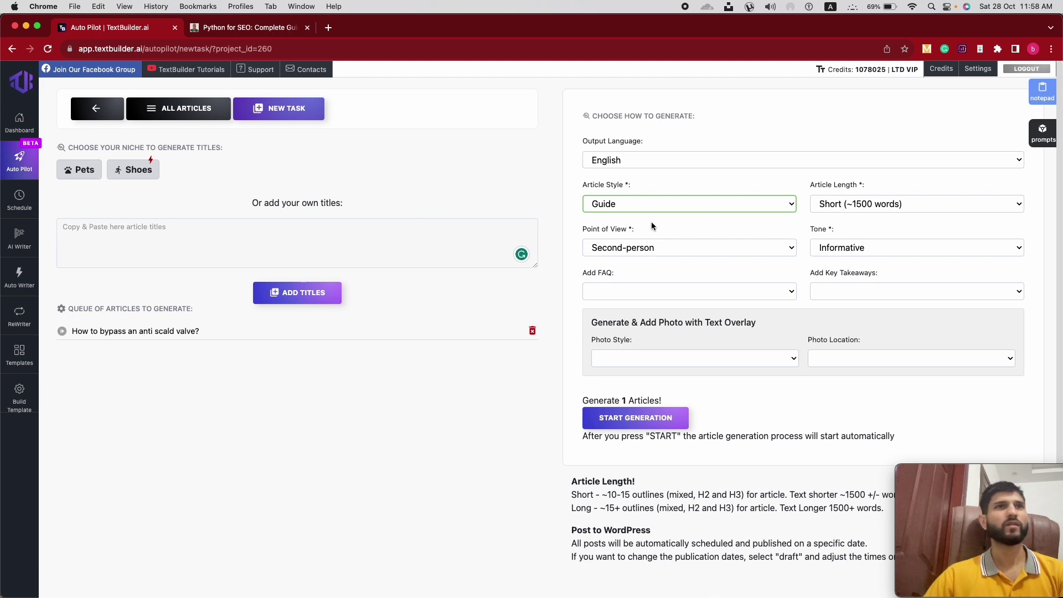
{"action": "left_click", "coordinate": [891, 204]}
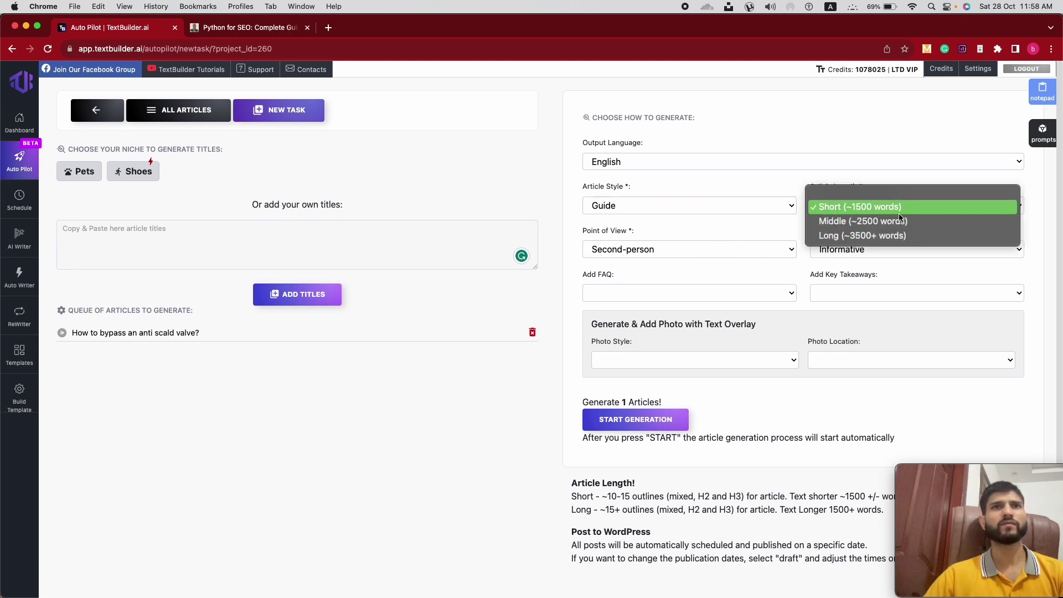
{"action": "left_click", "coordinate": [769, 227]}
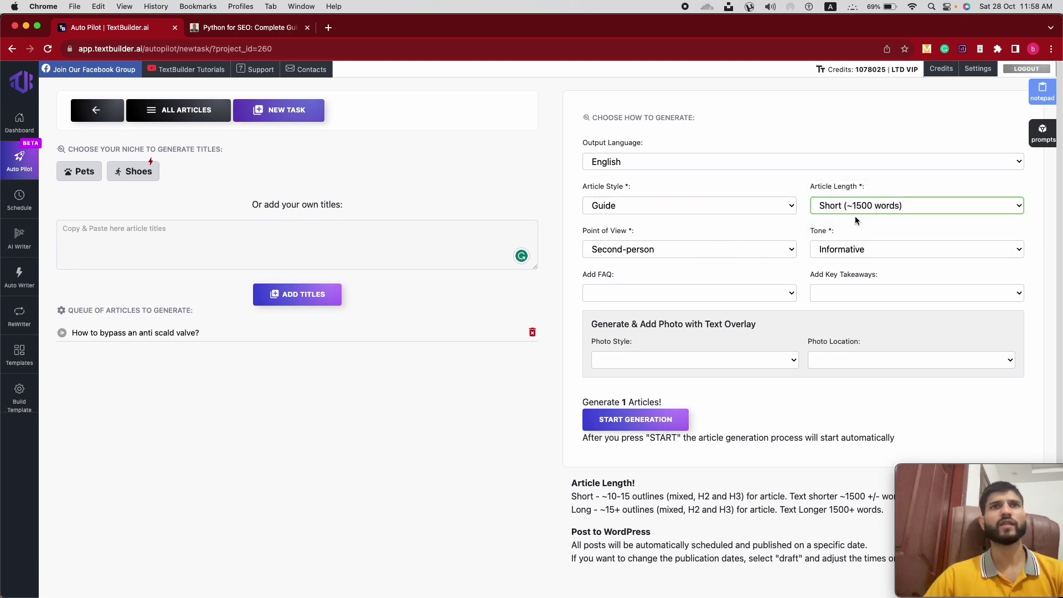
{"action": "left_click", "coordinate": [853, 206]}
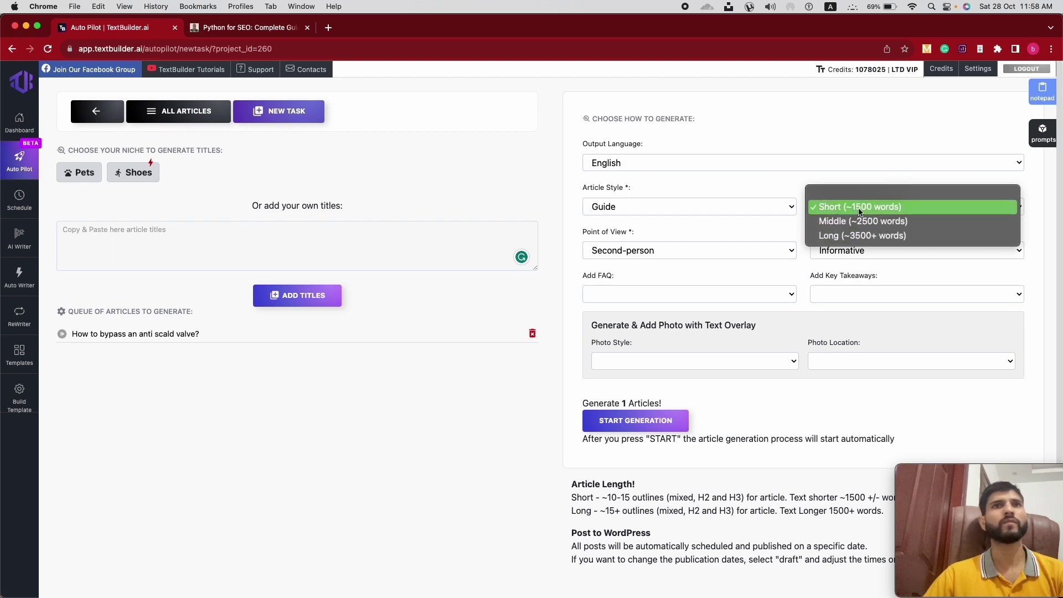
{"action": "left_click", "coordinate": [710, 230]}
{"action": "left_click", "coordinate": [645, 251]}
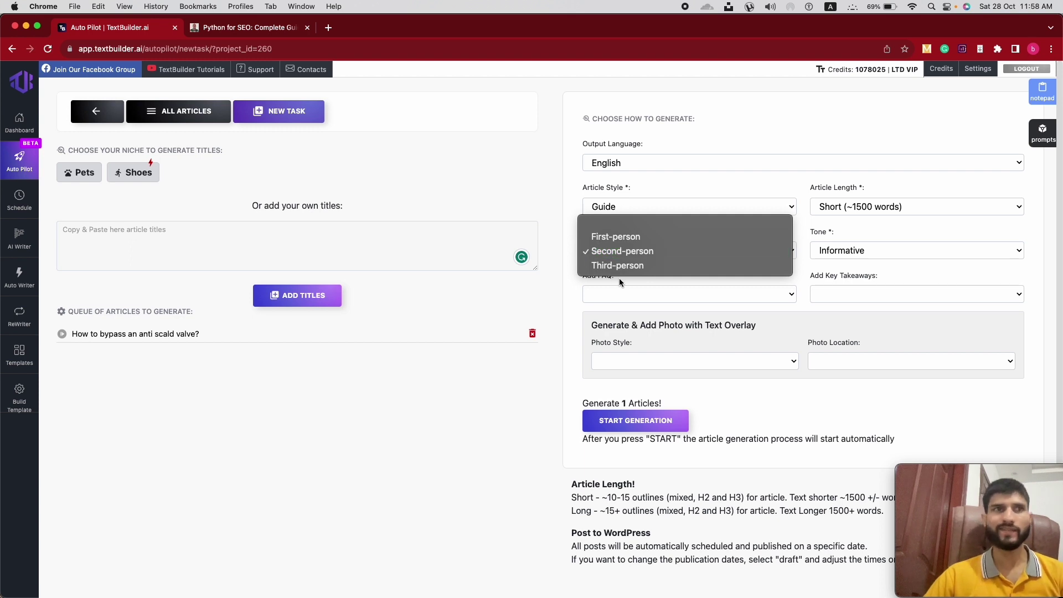
{"action": "left_click", "coordinate": [585, 283]}
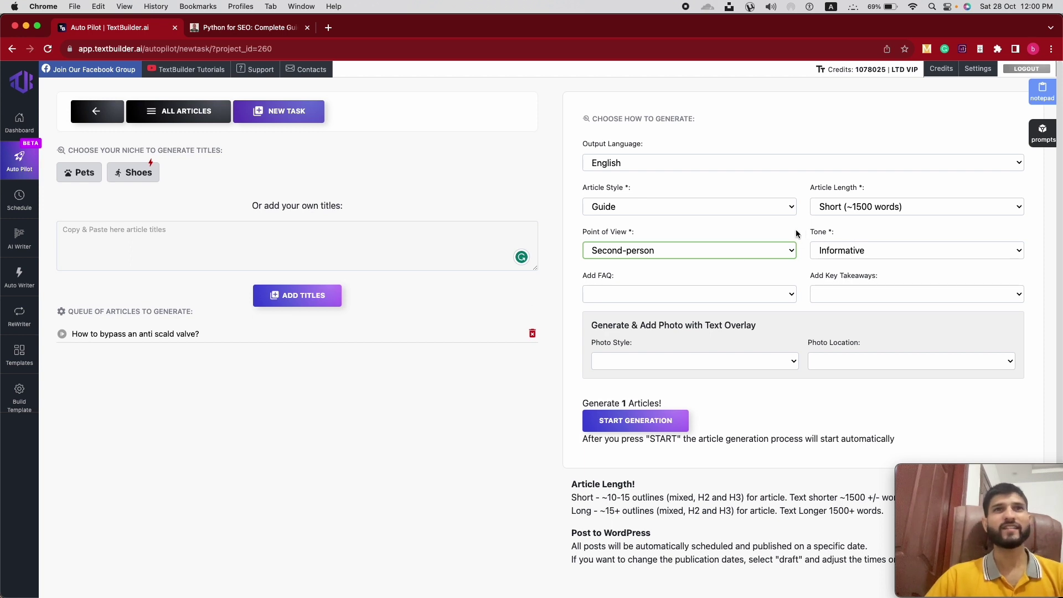
Review the tone options and set the article tone to Very Creative
{"action": "left_click", "coordinate": [840, 250]}
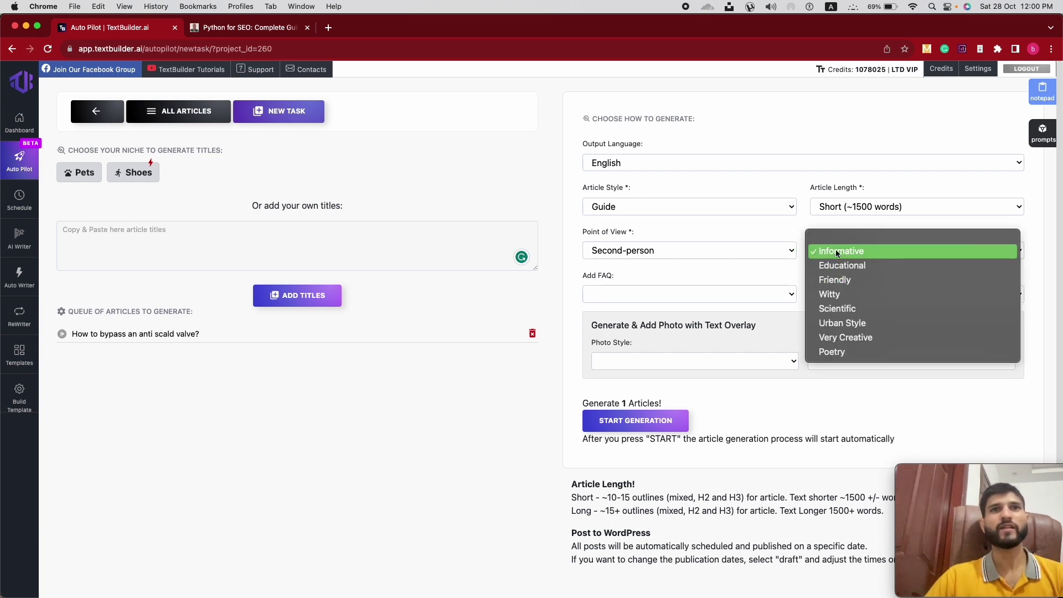
{"action": "left_click", "coordinate": [838, 252]}
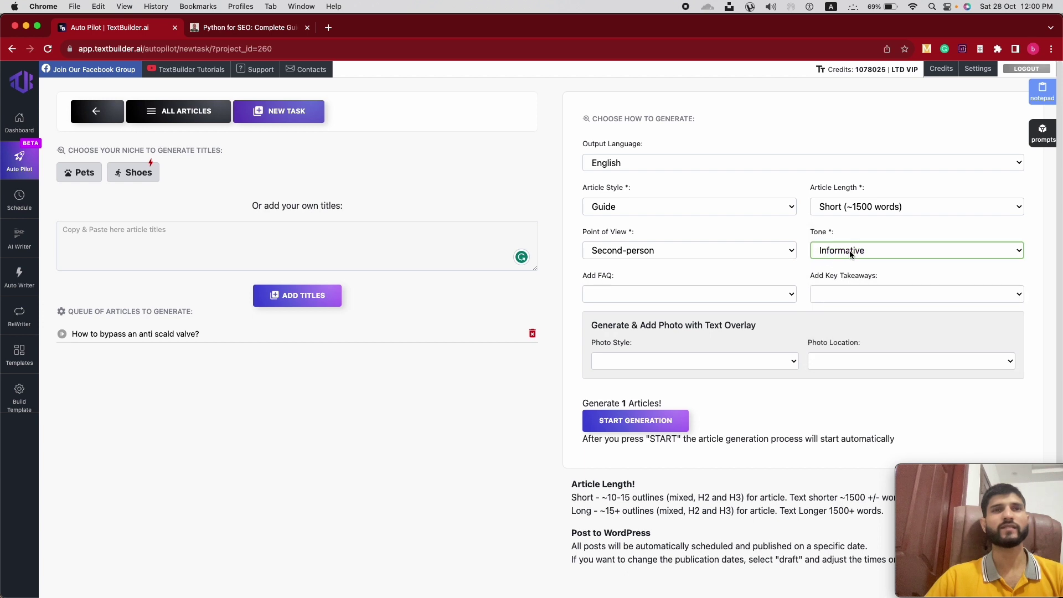
{"action": "left_click", "coordinate": [837, 252]}
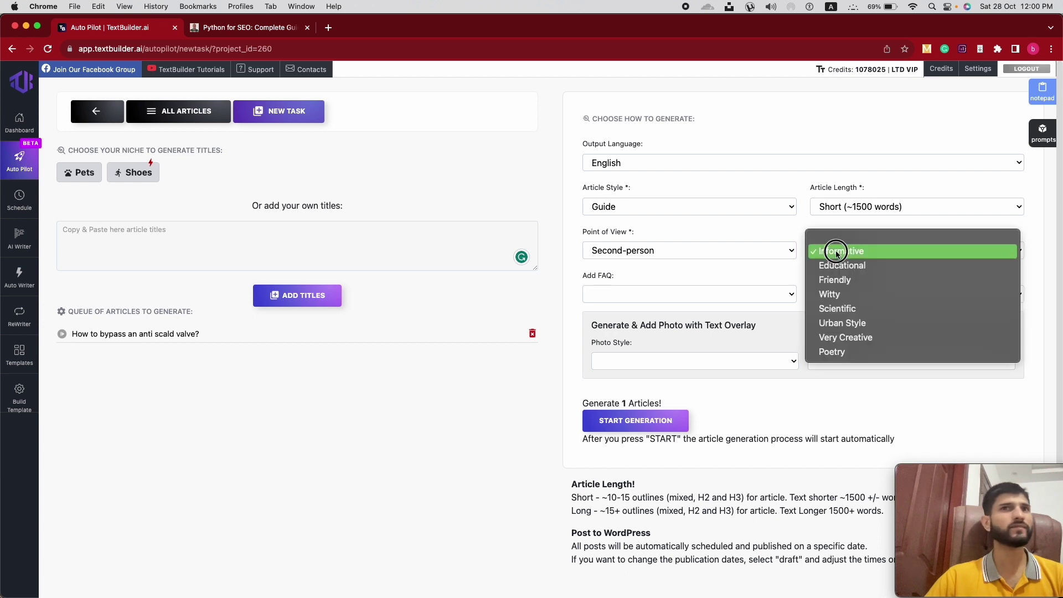
{"action": "left_click", "coordinate": [845, 337]}
Add an FAQ with 3 Answers and key takeaways with 3 Items to the article
{"action": "left_click", "coordinate": [591, 300]}
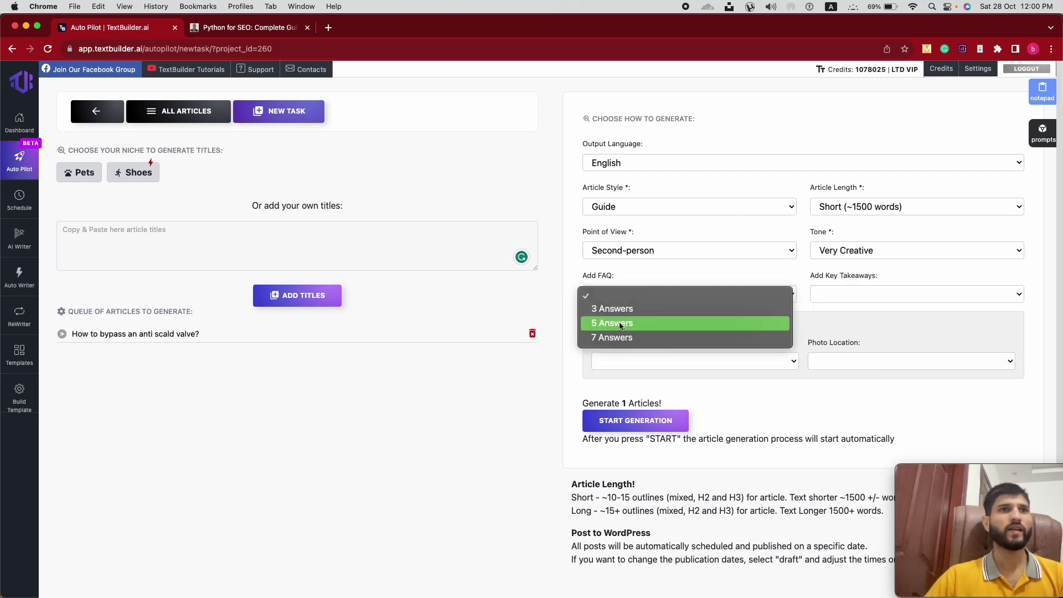
{"action": "left_click", "coordinate": [617, 303]}
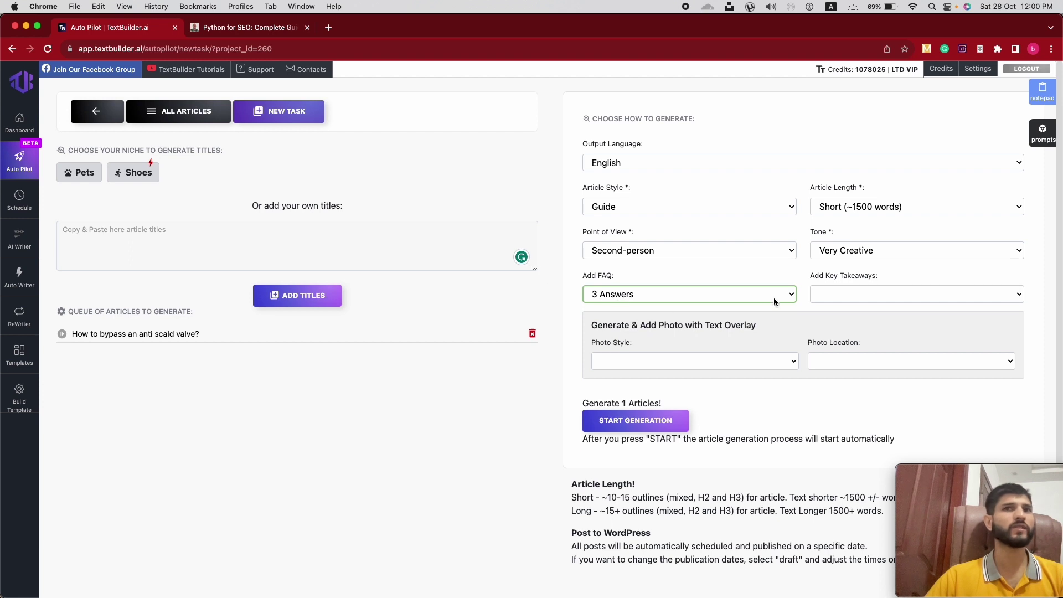
{"action": "left_click", "coordinate": [828, 295]}
{"action": "scroll", "coordinate": [580, 316], "scroll_direction": "down", "scroll_amount": 1}
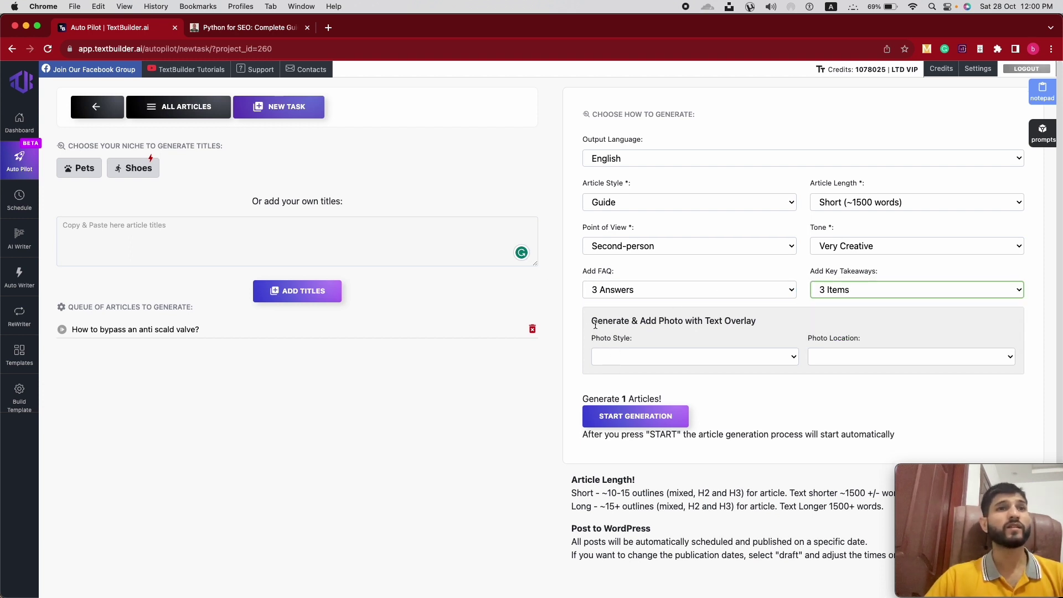
Set the text overlay photo's style to Pastel tones and its location to In the Middle
{"action": "left_click_drag", "start_coordinate": [707, 321], "coordinate": [756, 321]}
{"action": "left_click", "coordinate": [628, 340]}
{"action": "left_click", "coordinate": [614, 357]}
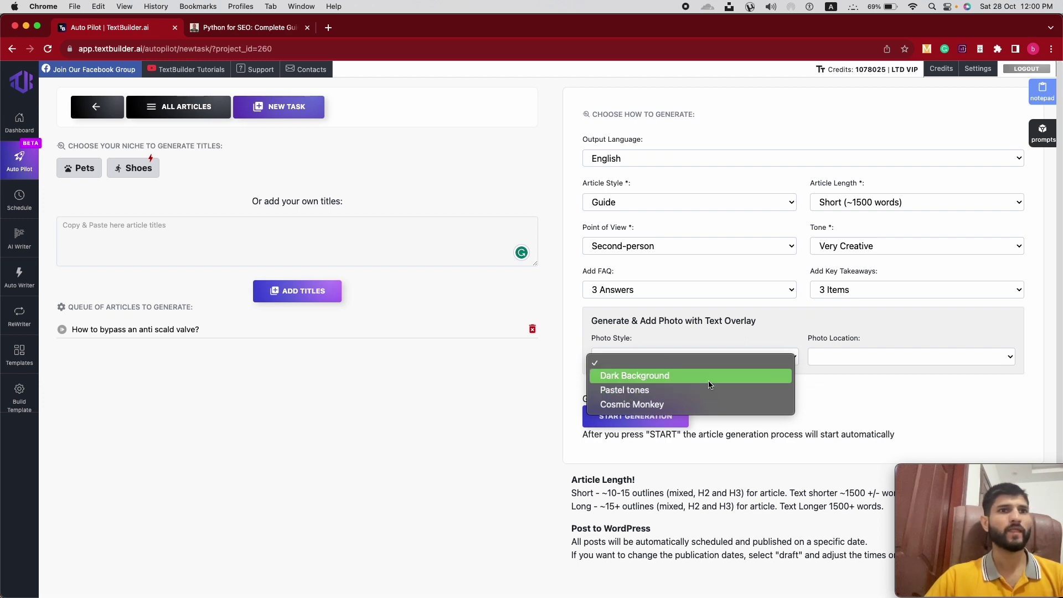
{"action": "left_click", "coordinate": [640, 391]}
{"action": "left_click", "coordinate": [858, 361]}
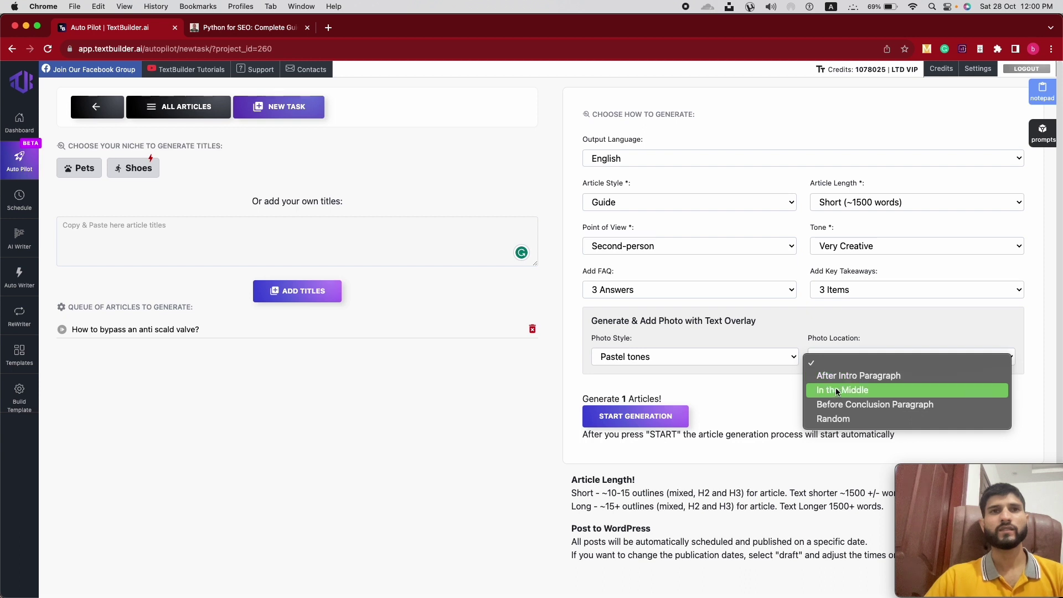
{"action": "left_click", "coordinate": [833, 392]}
Set the text overlay photo's location to After Intro Paragraph and start generating the article
{"action": "left_click", "coordinate": [841, 355]}
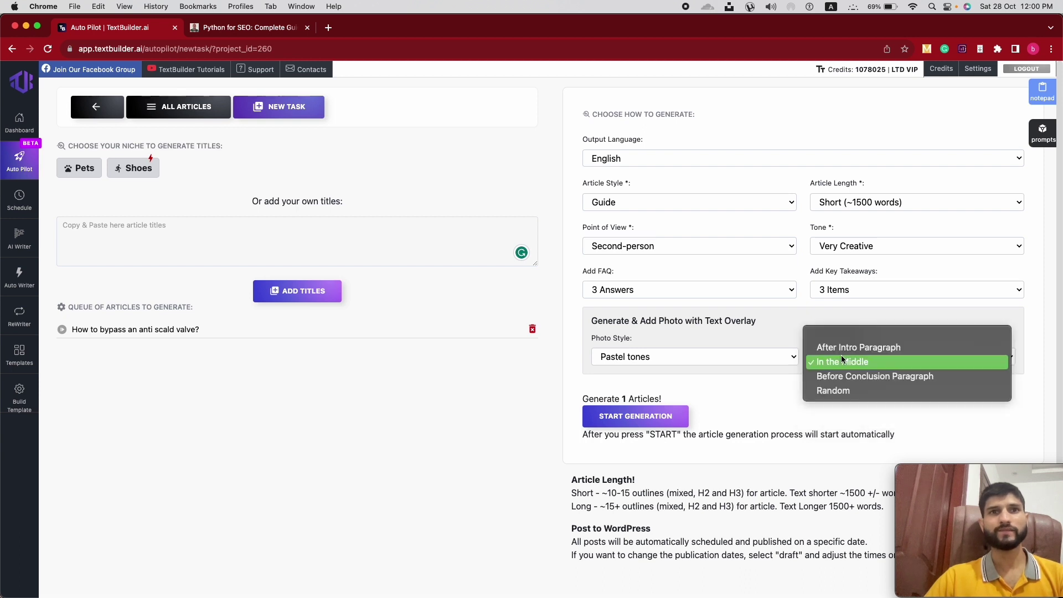
{"action": "left_click", "coordinate": [781, 389]}
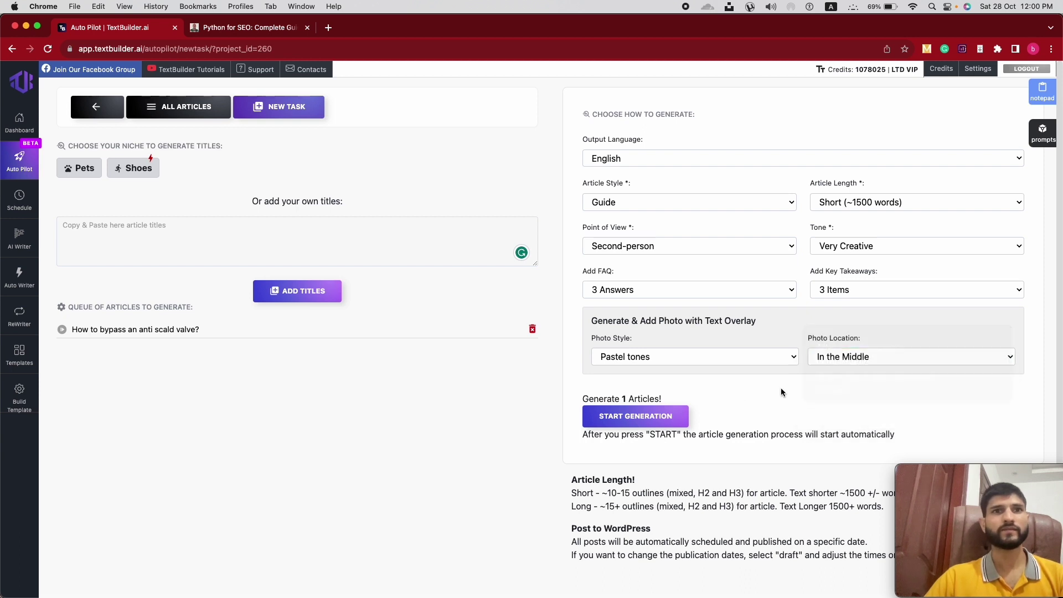
{"action": "left_click", "coordinate": [846, 359]}
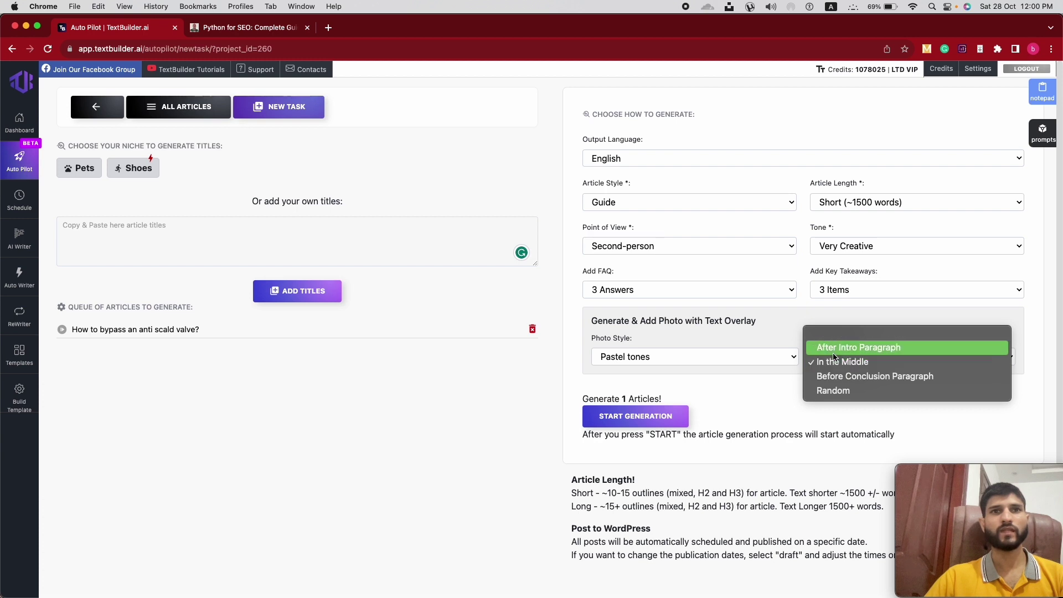
{"action": "left_click", "coordinate": [830, 347]}
{"action": "scroll", "coordinate": [674, 376], "scroll_direction": "up", "scroll_amount": 1}
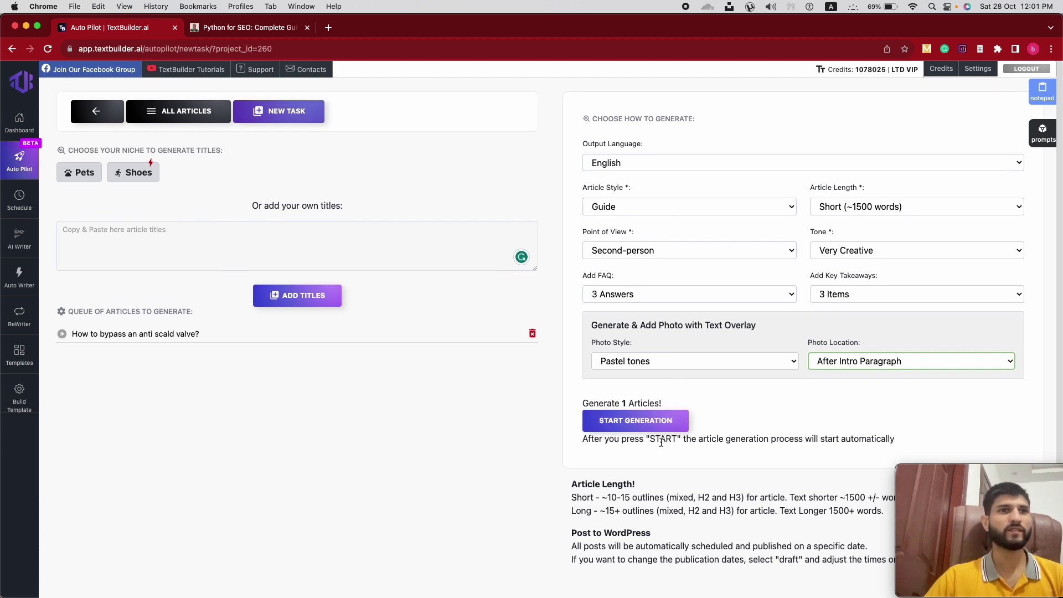
{"action": "left_click", "coordinate": [620, 429]}
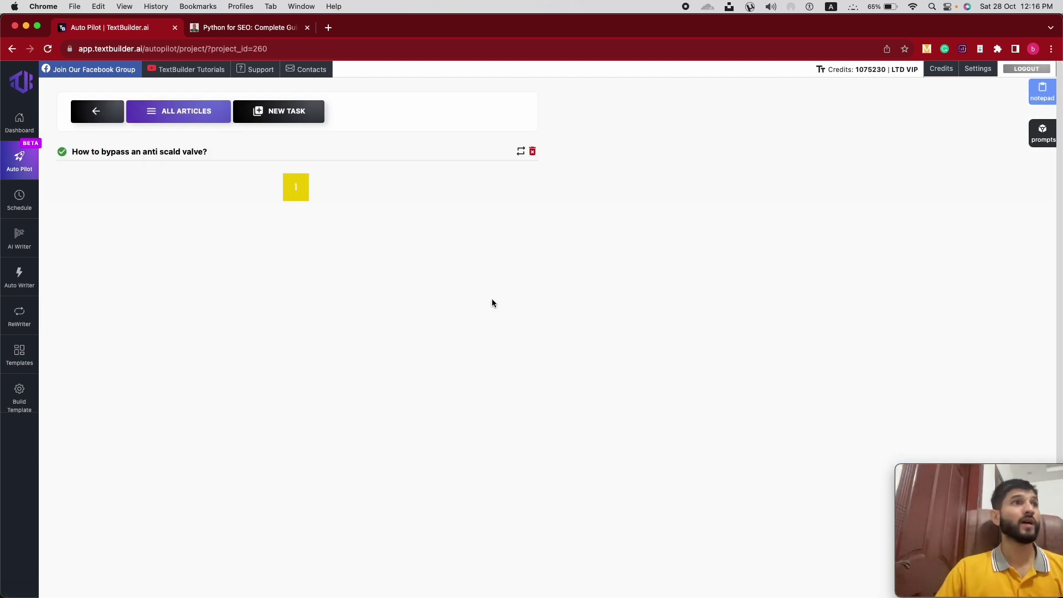
Open the generated article on bypassing an anti scald valve and post it to the Bathtub Query site as a draft
{"action": "left_click", "coordinate": [109, 155]}
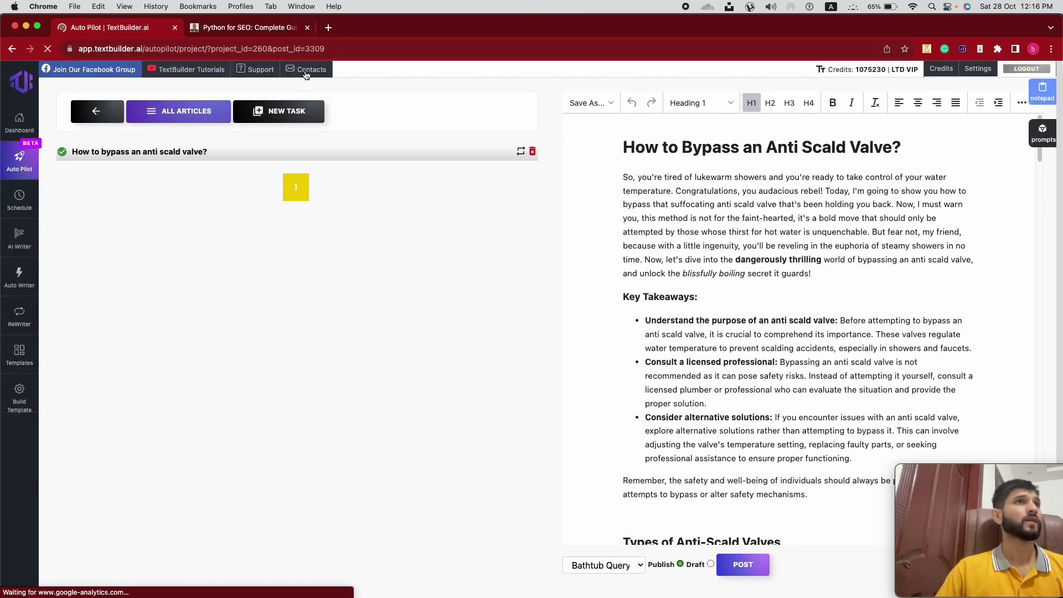
{"action": "scroll", "coordinate": [599, 387], "scroll_direction": "down", "scroll_amount": 10}
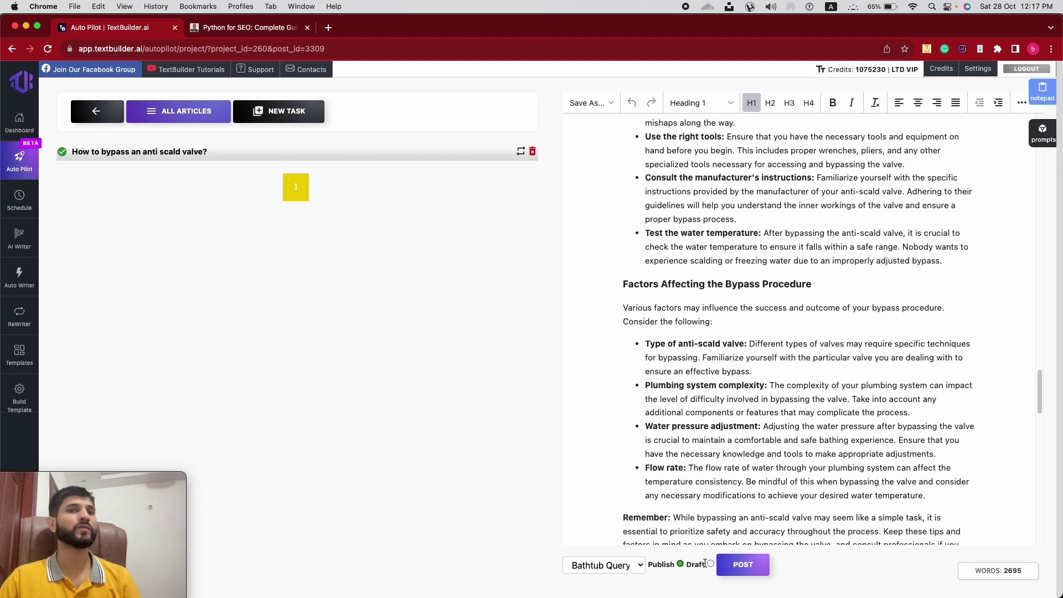
{"action": "left_click", "coordinate": [710, 564]}
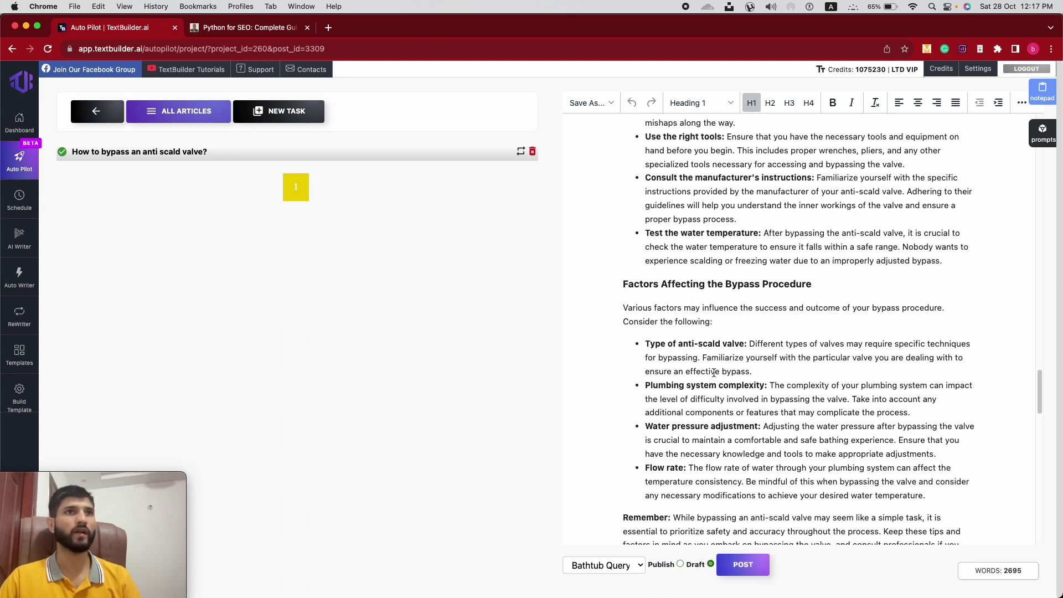
{"action": "left_click", "coordinate": [743, 564]}
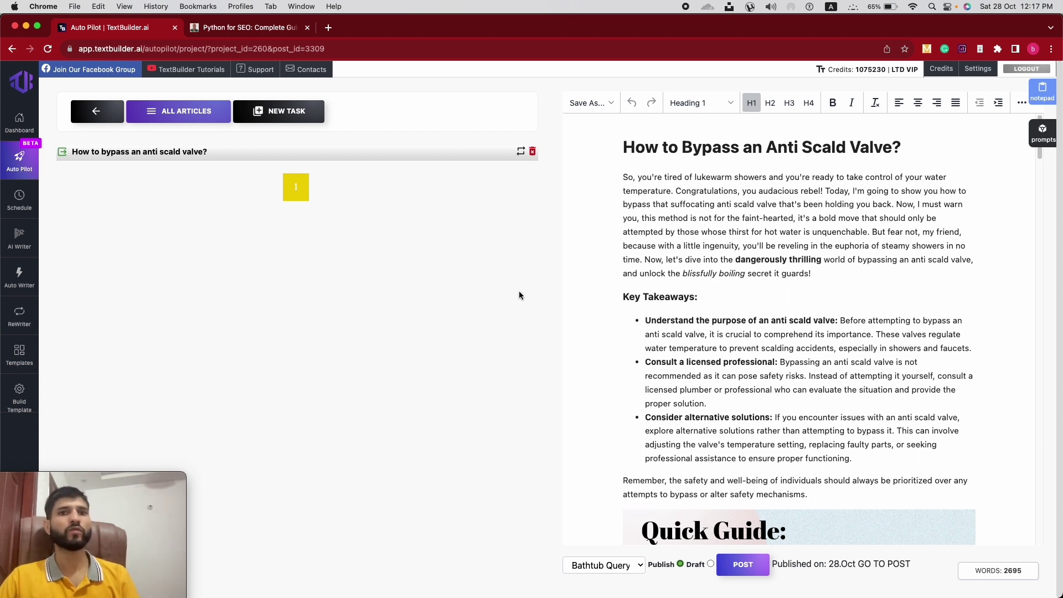
Switch to the bathtubquery.com WordPress dashboard in a new tab and open the "How to bypass an anti scald valve?" draft for editing
{"action": "left_click", "coordinate": [328, 28]}
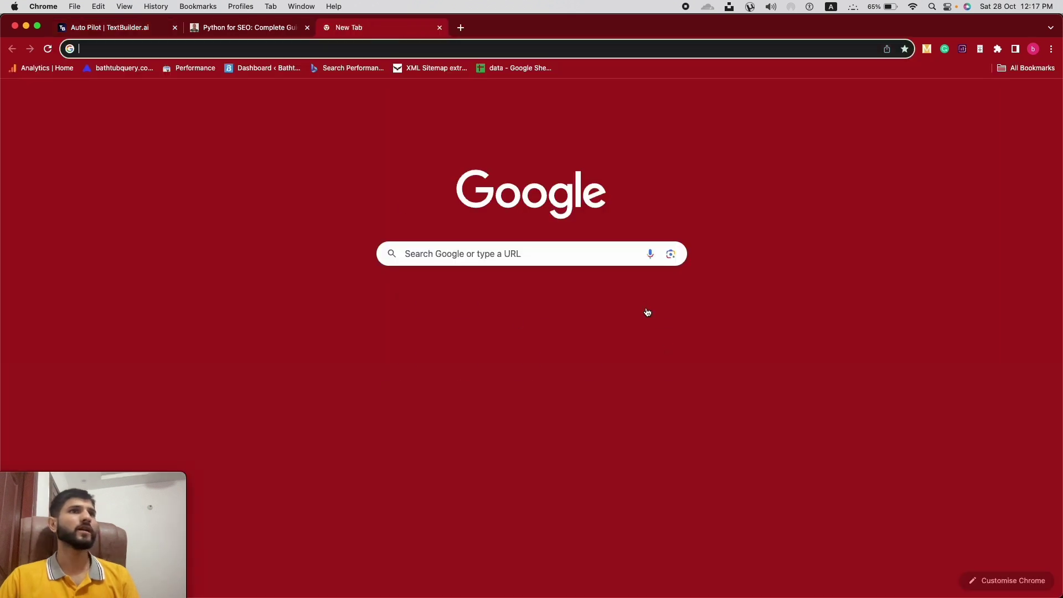
{"action": "left_click", "coordinate": [531, 307]}
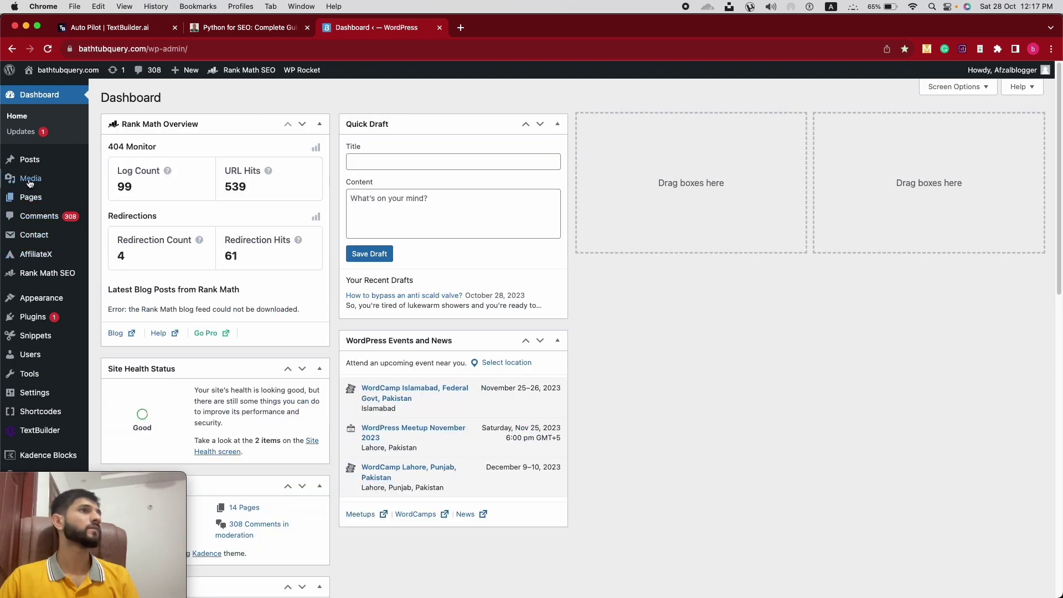
{"action": "mouse_move", "coordinate": [29, 159]}
{"action": "left_click", "coordinate": [115, 162]}
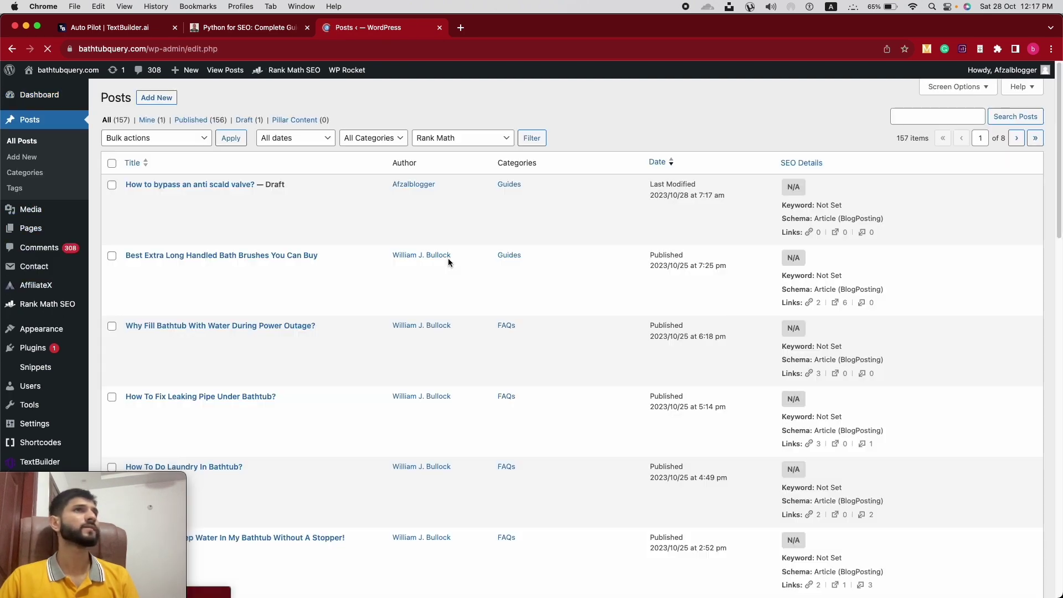
{"action": "mouse_move", "coordinate": [172, 198]}
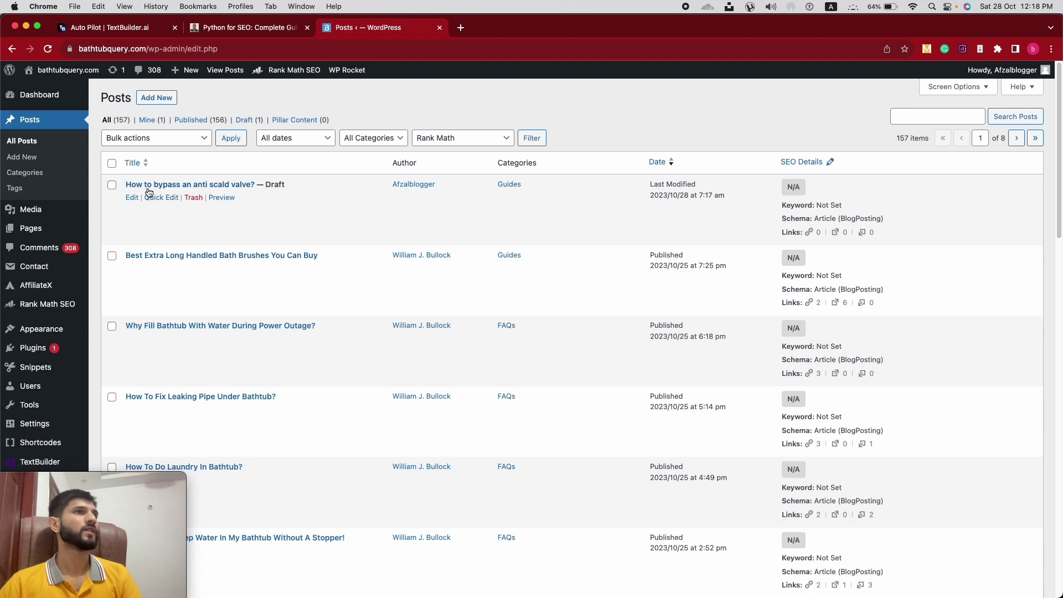
{"action": "left_click", "coordinate": [131, 197]}
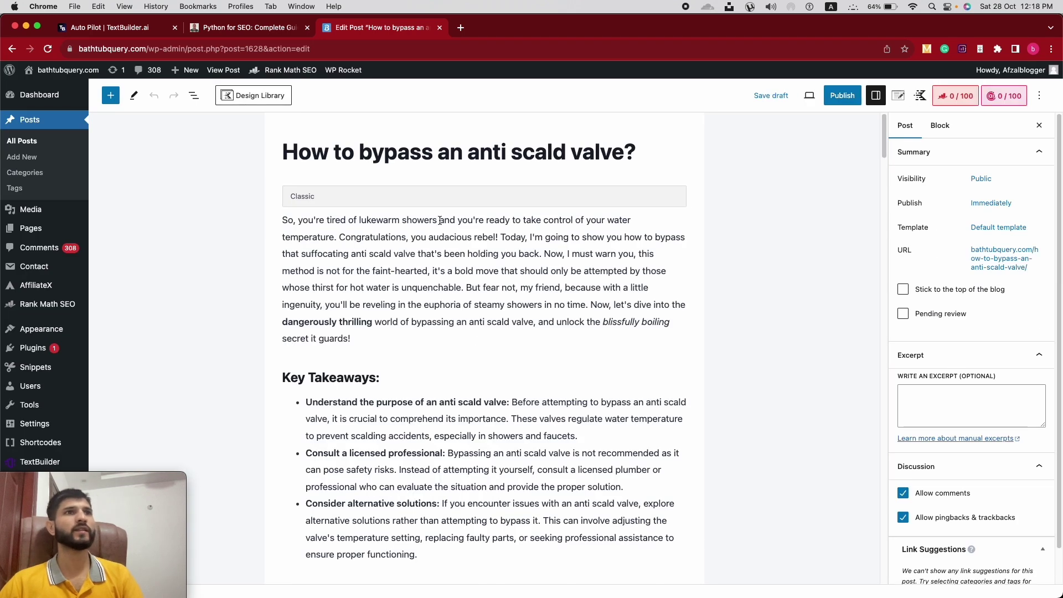
Review the draft post's sections, FAQ, key takeaways and Quick Guide image
{"action": "scroll", "coordinate": [467, 330], "scroll_direction": "down", "scroll_amount": 20}
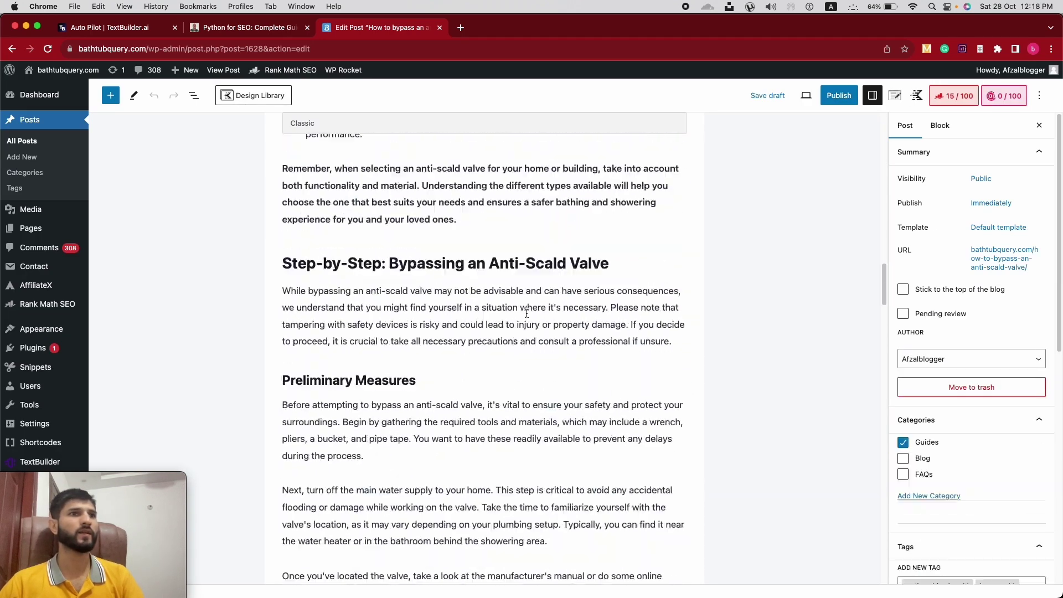
{"action": "scroll", "coordinate": [525, 314], "scroll_direction": "down", "scroll_amount": 20}
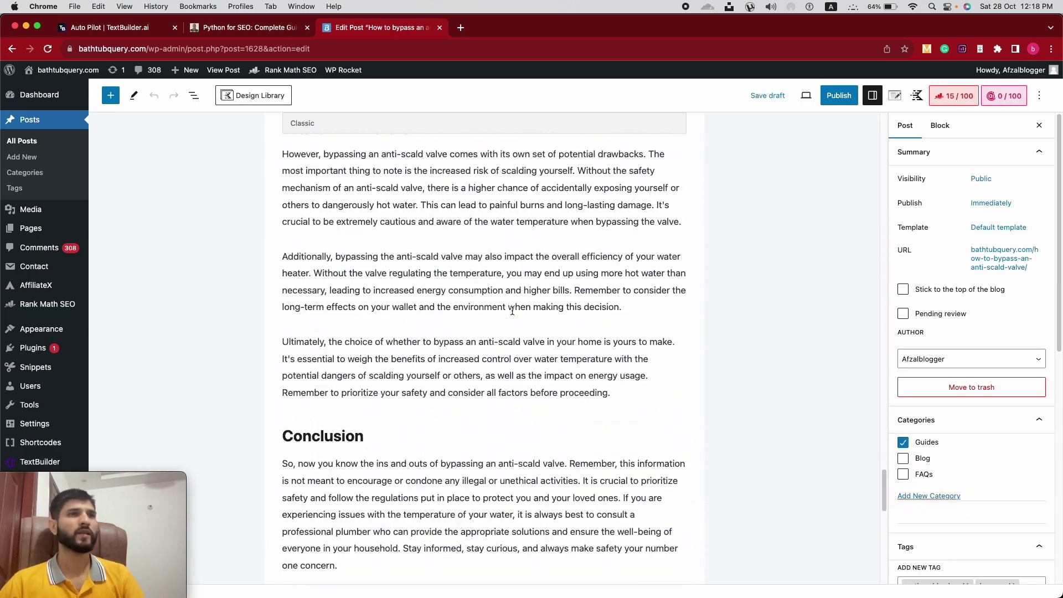
{"action": "scroll", "coordinate": [510, 311], "scroll_direction": "down", "scroll_amount": 15}
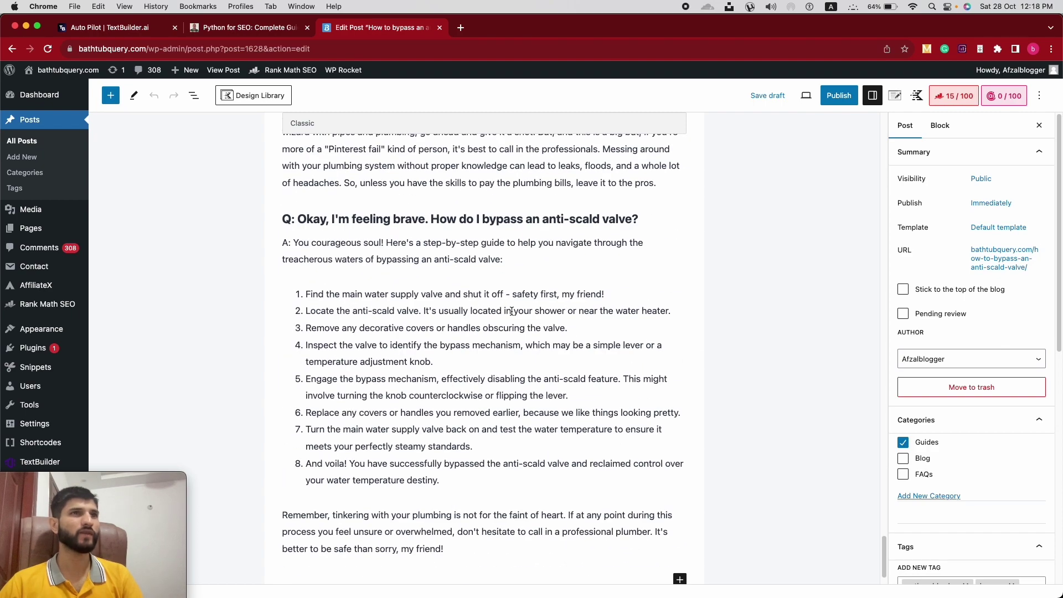
{"action": "scroll", "coordinate": [510, 311], "scroll_direction": "up", "scroll_amount": 20}
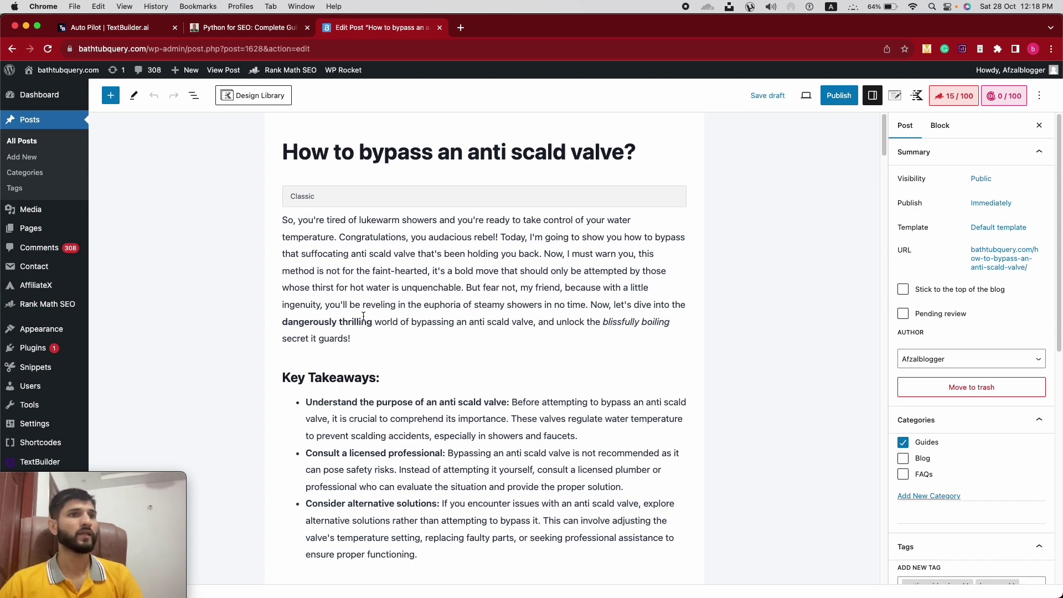
{"action": "scroll", "coordinate": [409, 270], "scroll_direction": "down", "scroll_amount": 10}
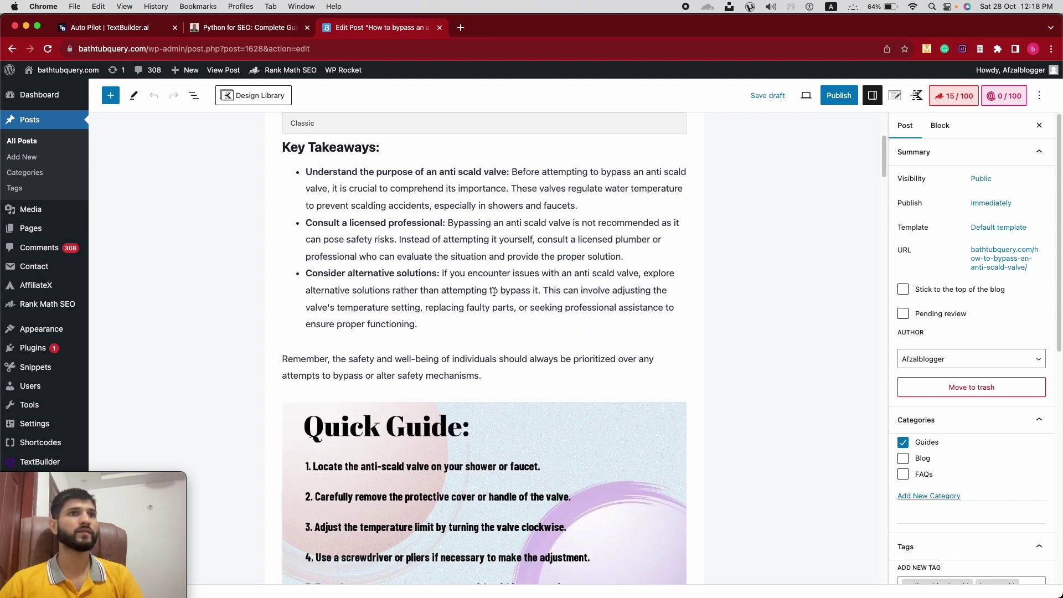
{"action": "scroll", "coordinate": [494, 292], "scroll_direction": "down", "scroll_amount": 3}
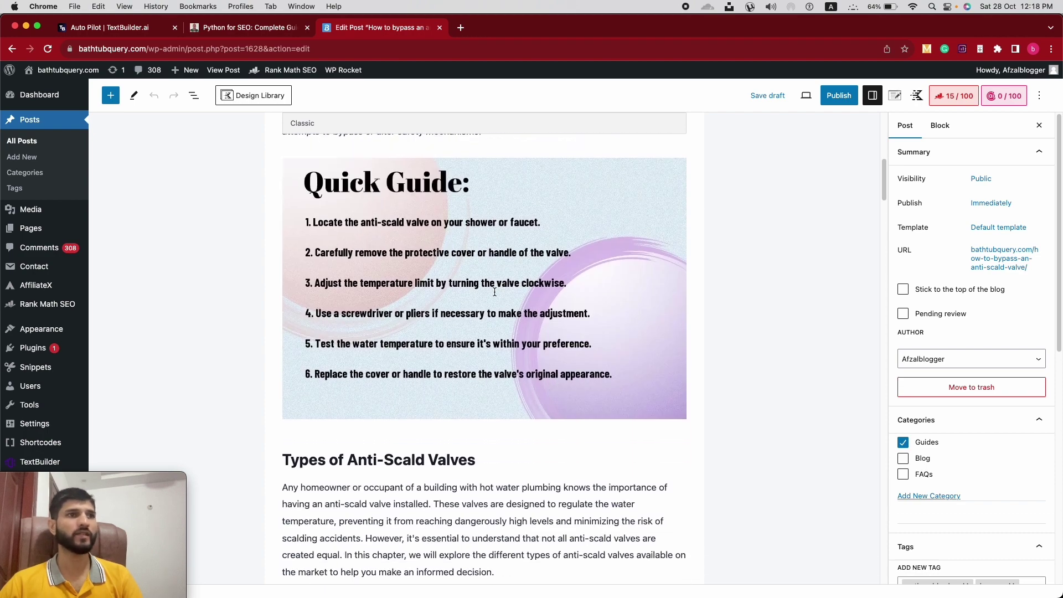
{"action": "scroll", "coordinate": [494, 292], "scroll_direction": "up", "scroll_amount": 10}
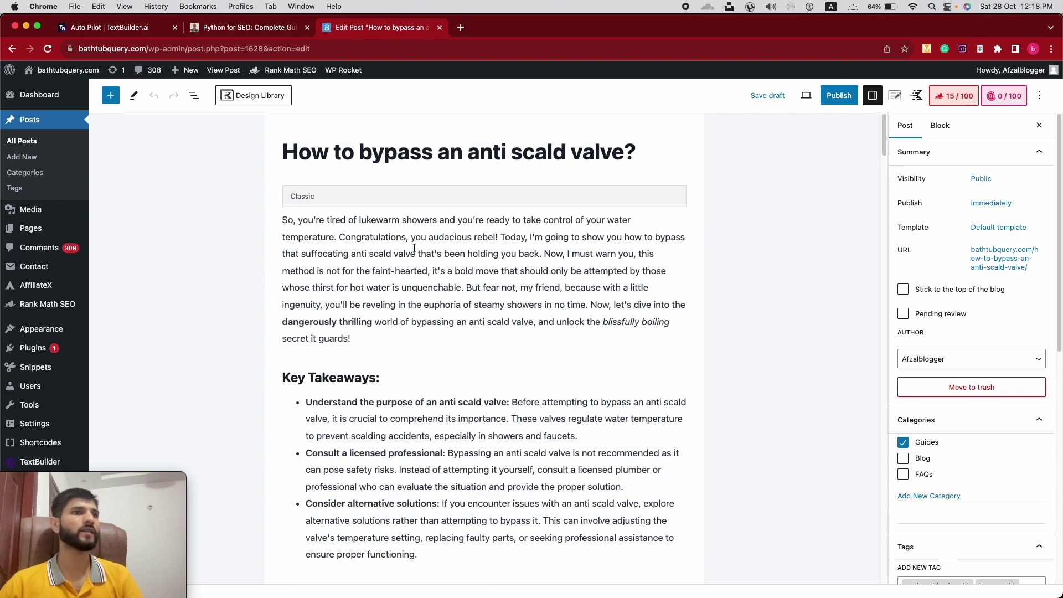
Convert the draft's Classic content into individual WordPress blocks
{"action": "left_click", "coordinate": [310, 158]}
{"action": "left_click", "coordinate": [299, 197]}
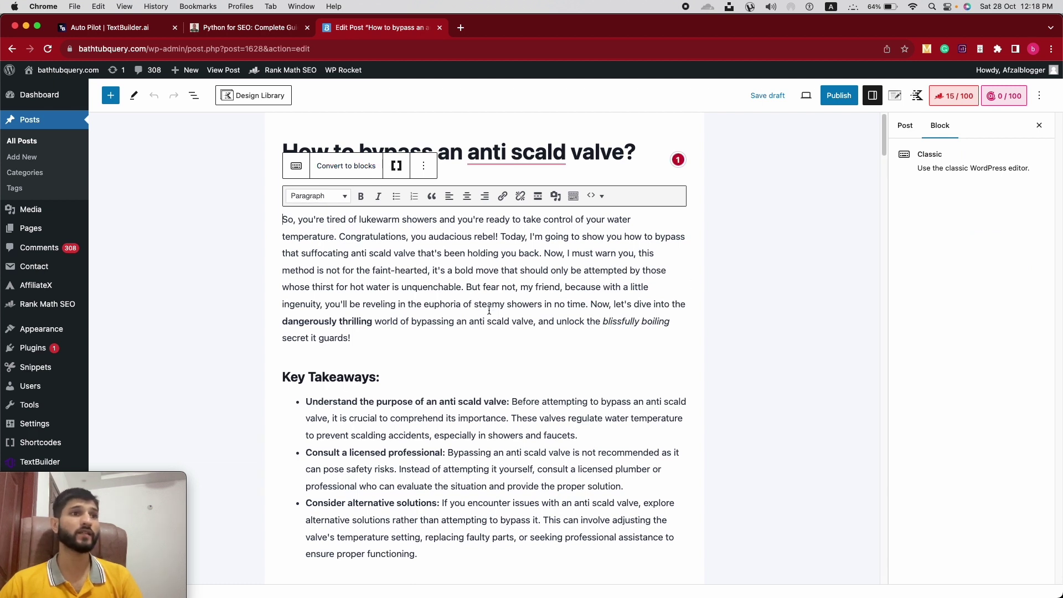
{"action": "scroll", "coordinate": [488, 310], "scroll_direction": "down", "scroll_amount": 3}
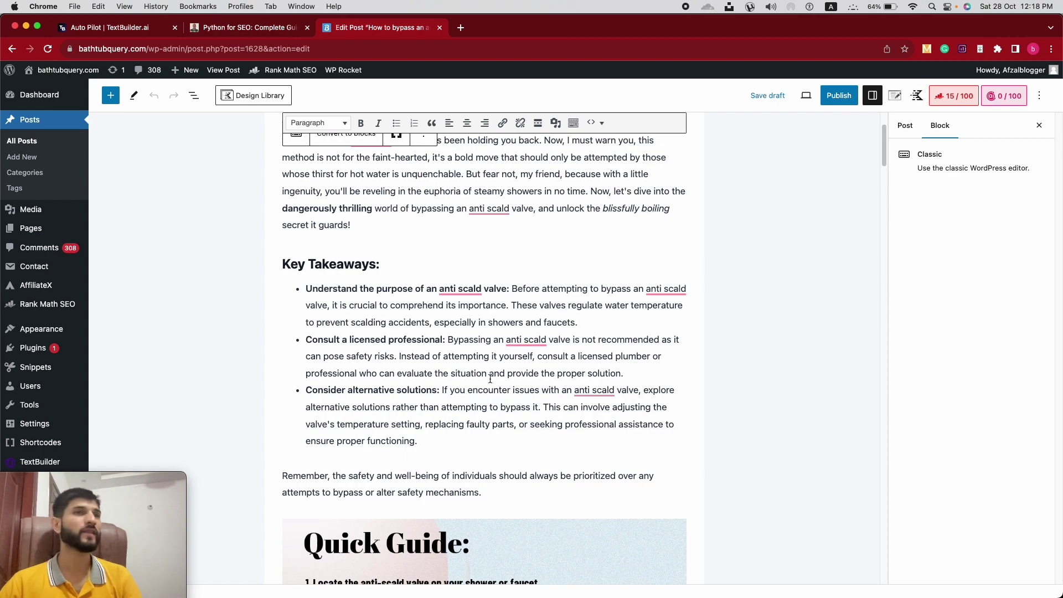
{"action": "scroll", "coordinate": [487, 359], "scroll_direction": "up", "scroll_amount": 2}
{"action": "scroll", "coordinate": [476, 349], "scroll_direction": "down", "scroll_amount": 6}
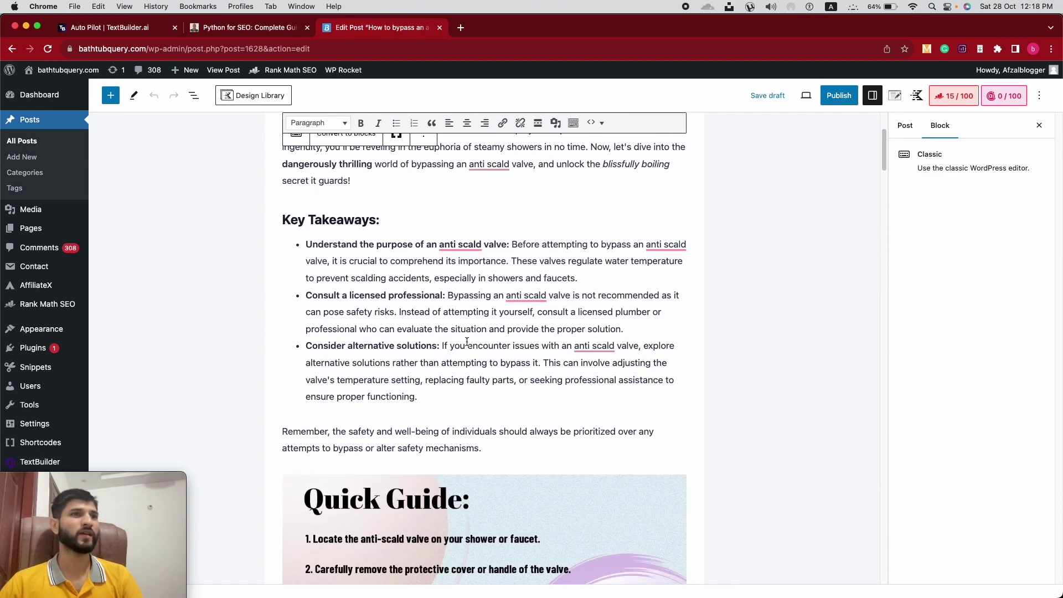
{"action": "scroll", "coordinate": [480, 347], "scroll_direction": "down", "scroll_amount": 8}
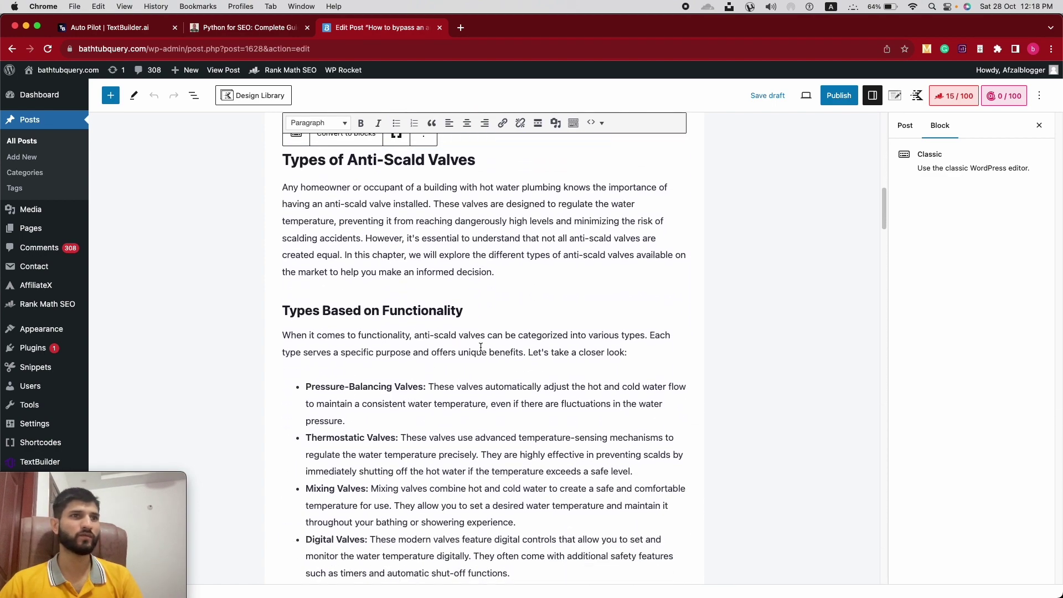
{"action": "key", "text": "super+Up"}
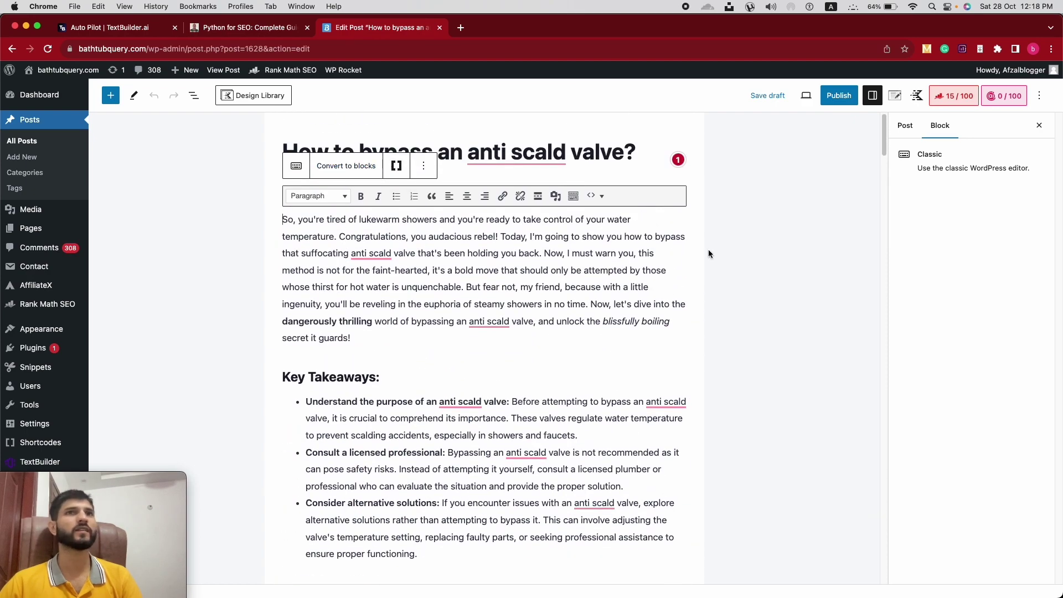
{"action": "left_click", "coordinate": [344, 166]}
{"action": "scroll", "coordinate": [471, 307], "scroll_direction": "up", "scroll_amount": 20}
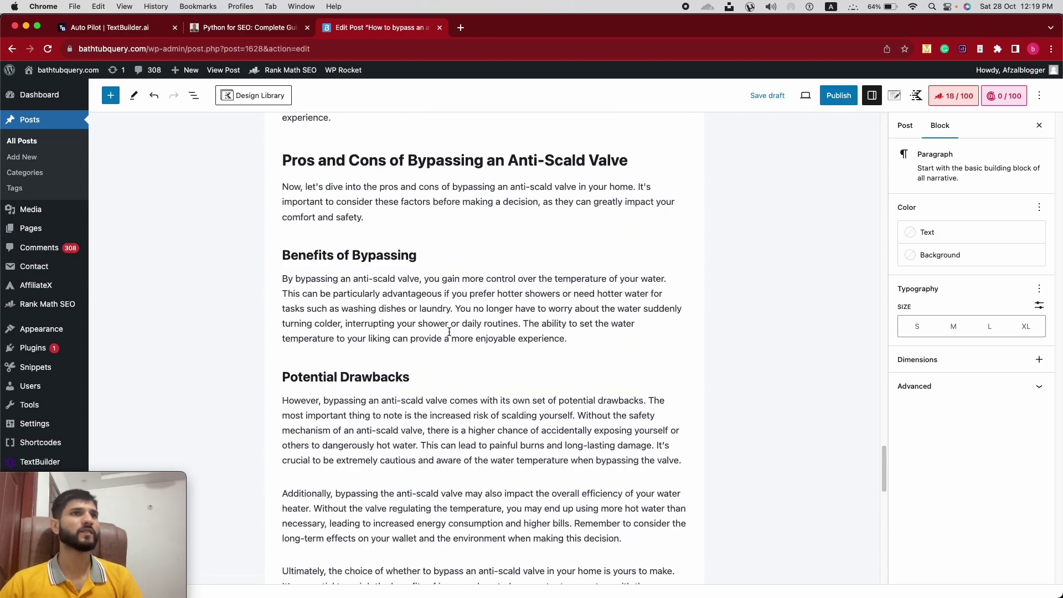
{"action": "scroll", "coordinate": [456, 305], "scroll_direction": "up", "scroll_amount": 15}
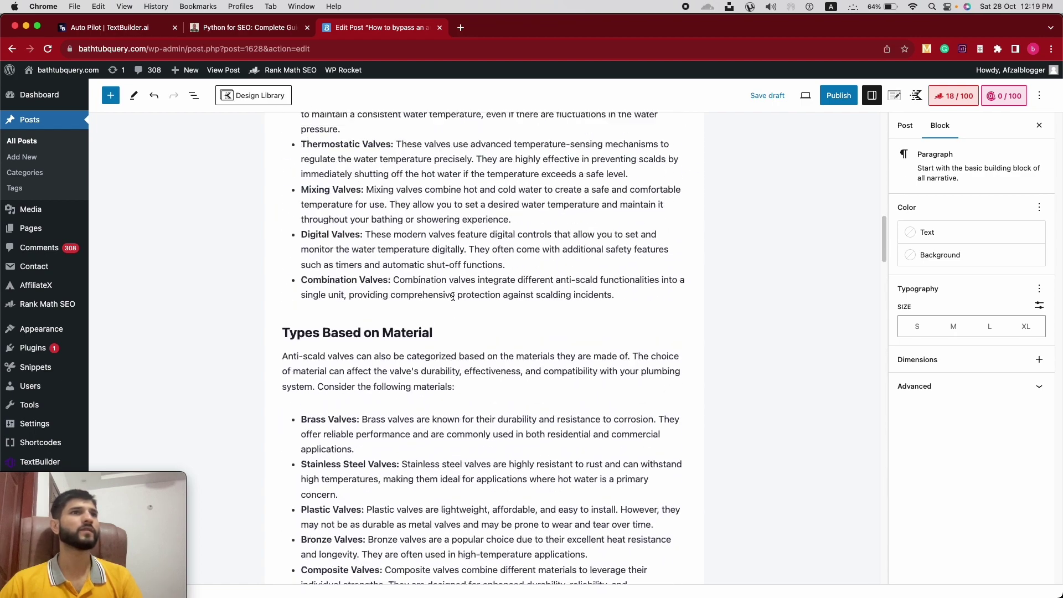
{"action": "left_click", "coordinate": [431, 207]}
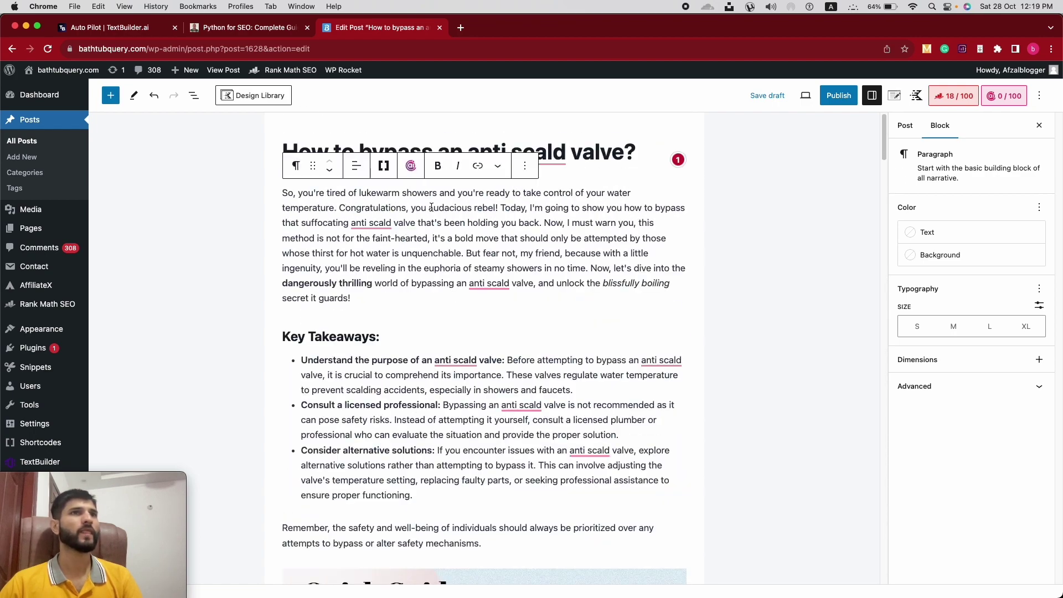
Search Google for the post title "How to bypass an anti scald valve?" in a new tab
{"action": "left_click", "coordinate": [602, 146]}
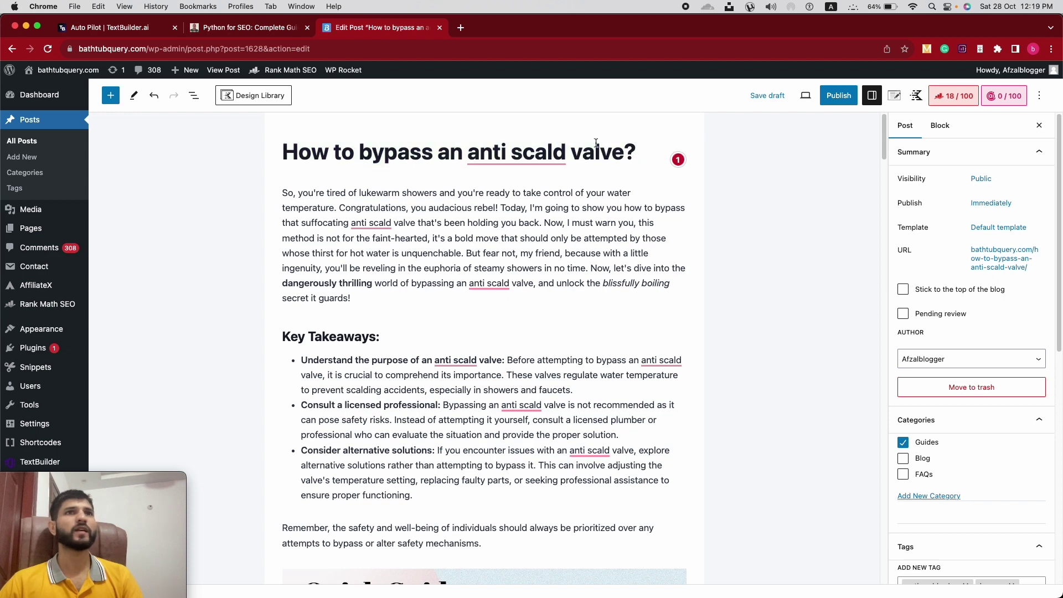
{"action": "triple_click", "coordinate": [367, 149]}
{"action": "right_click", "coordinate": [367, 148]}
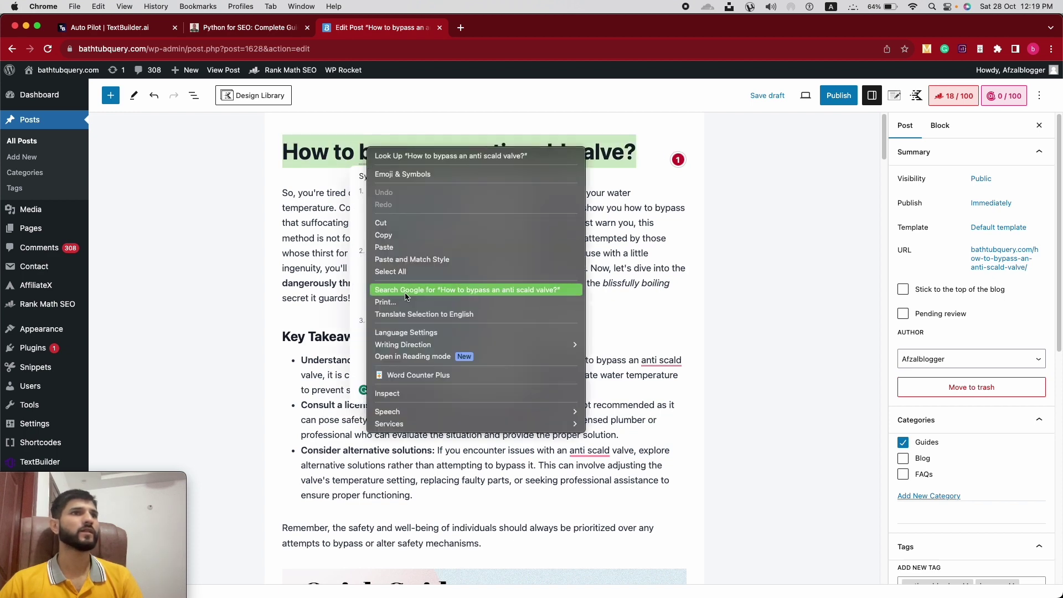
{"action": "left_click", "coordinate": [406, 290]}
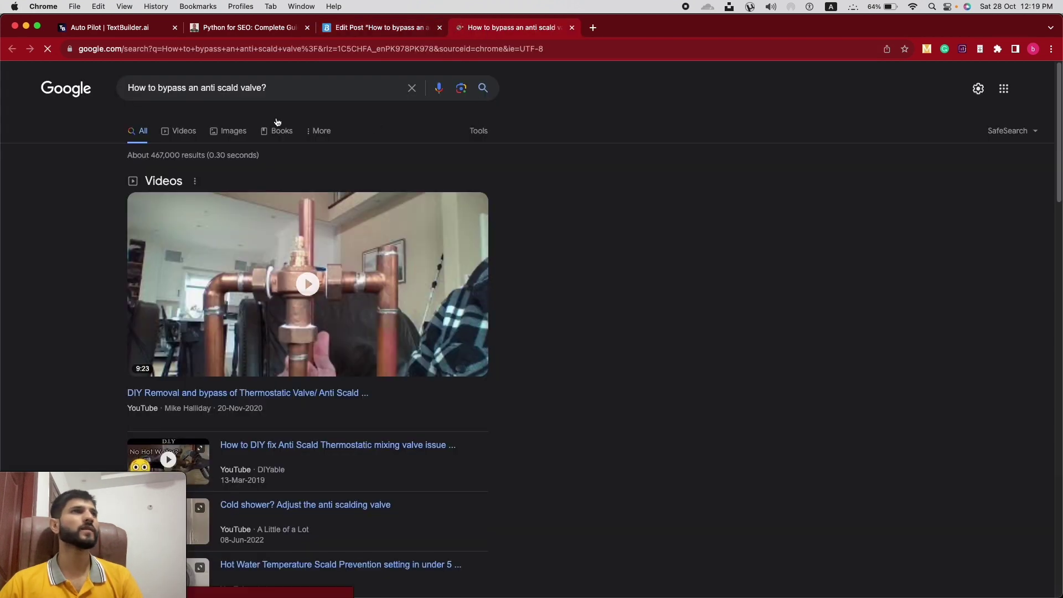
Repeat the Google search without the question mark and examine the results ranking for the query
{"action": "left_click", "coordinate": [272, 85]}
{"action": "key", "text": "BackSpace"}
{"action": "key", "text": "Return"}
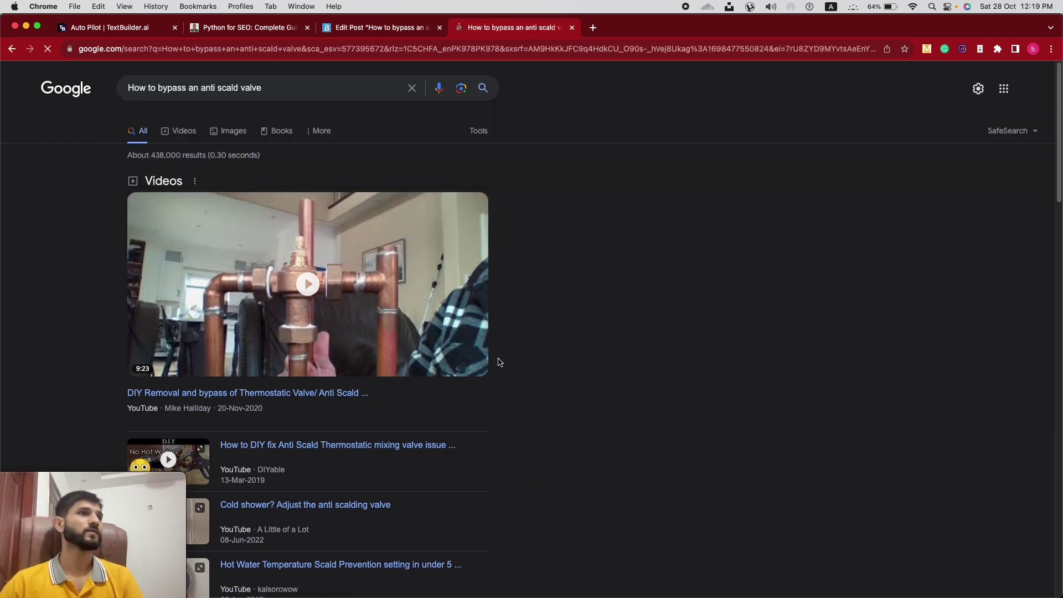
{"action": "scroll", "coordinate": [465, 310], "scroll_direction": "down", "scroll_amount": 3}
{"action": "scroll", "coordinate": [384, 248], "scroll_direction": "down", "scroll_amount": 2}
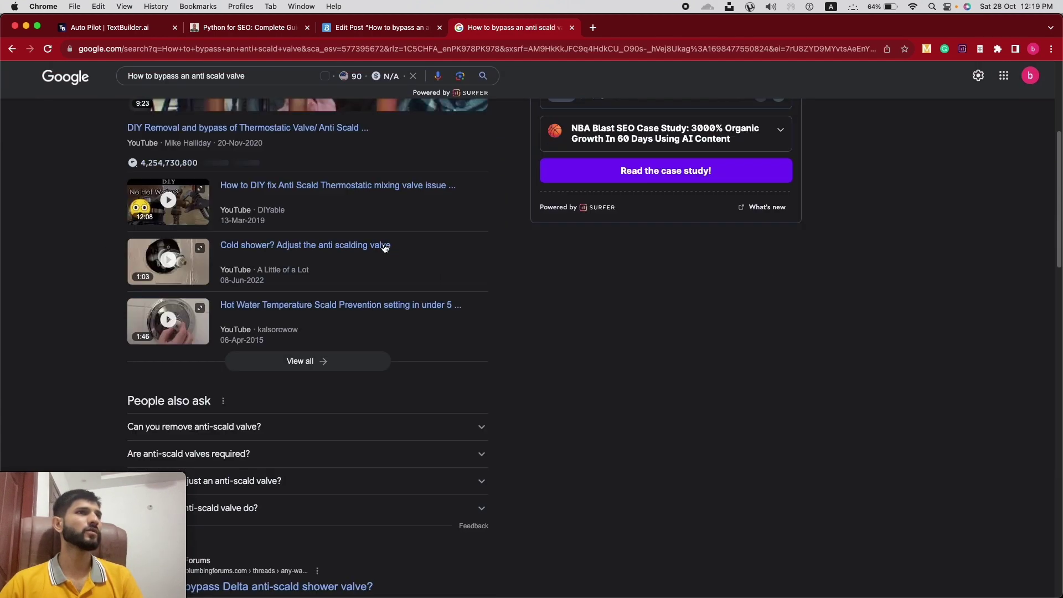
{"action": "scroll", "coordinate": [417, 260], "scroll_direction": "down", "scroll_amount": 10}
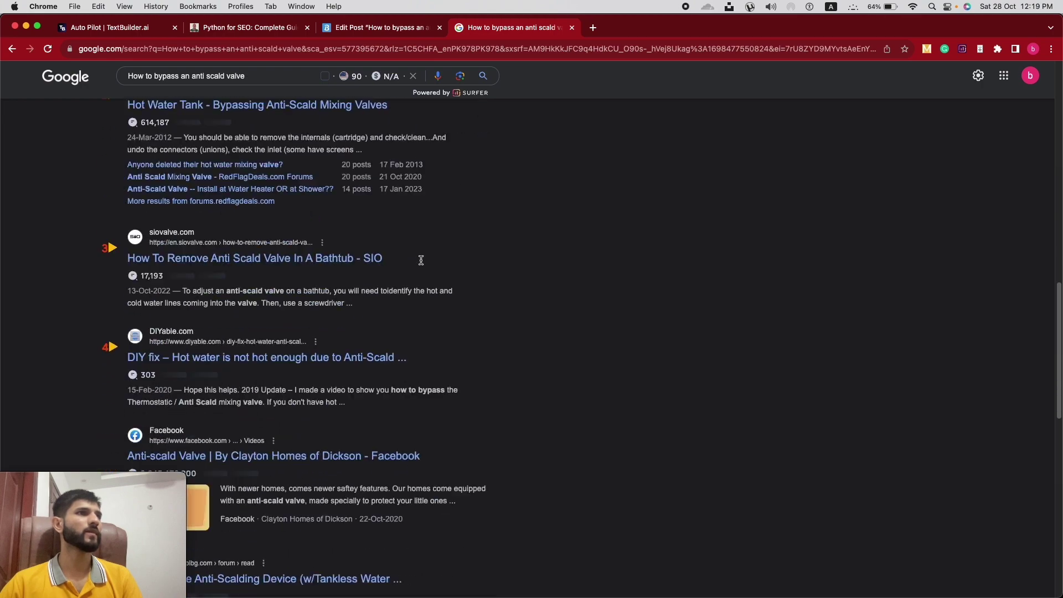
Examine the remaining Google results for the query, then skim the draft post in the WordPress editor
{"action": "scroll", "coordinate": [421, 261], "scroll_direction": "down", "scroll_amount": 10}
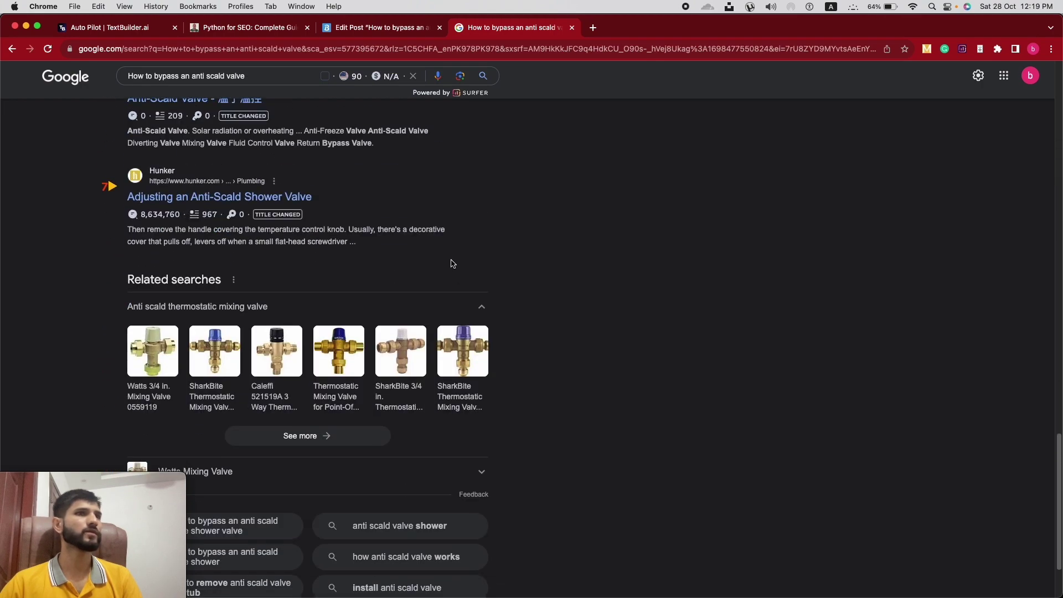
{"action": "scroll", "coordinate": [479, 288], "scroll_direction": "up", "scroll_amount": 7}
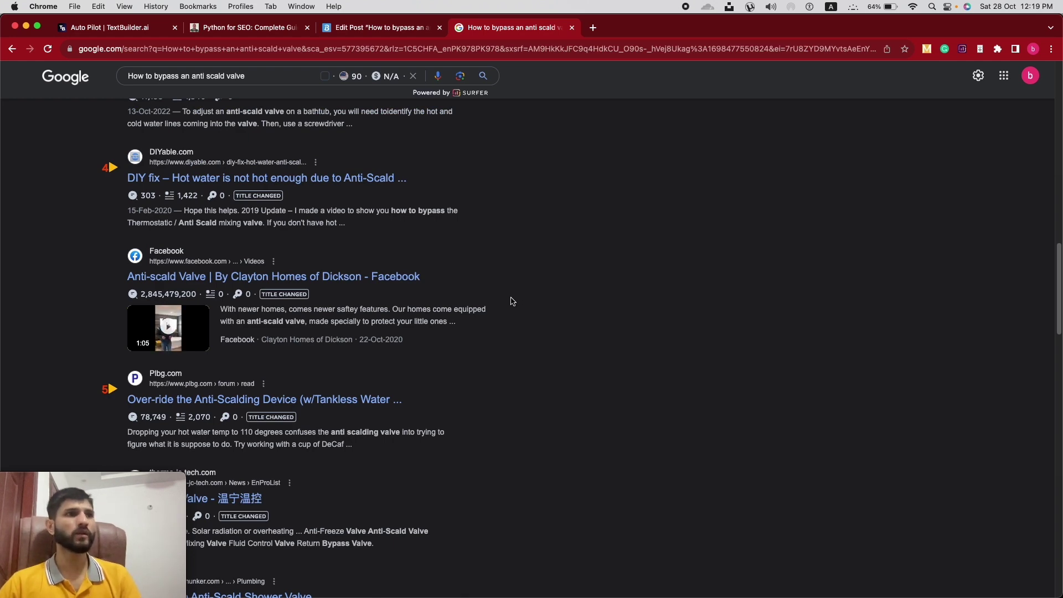
{"action": "scroll", "coordinate": [507, 295], "scroll_direction": "up", "scroll_amount": 10}
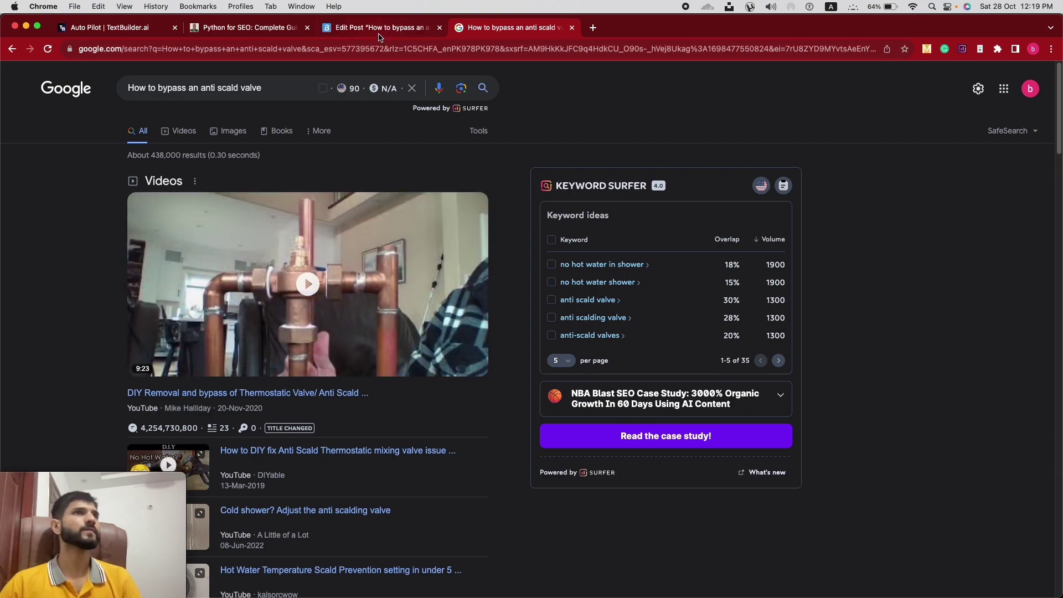
{"action": "left_click", "coordinate": [380, 32]}
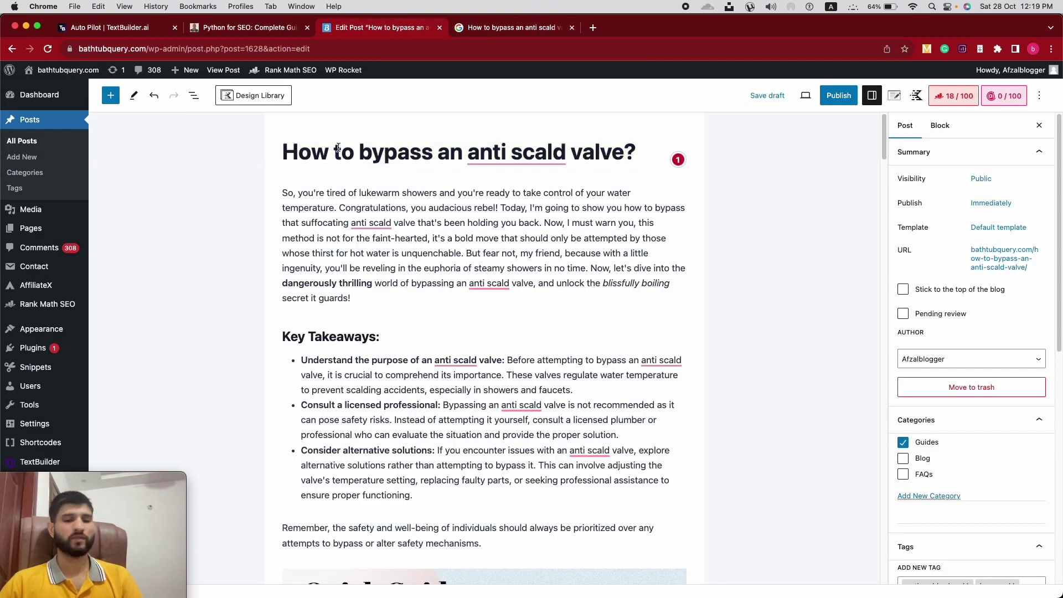
{"action": "scroll", "coordinate": [429, 271], "scroll_direction": "down", "scroll_amount": 20}
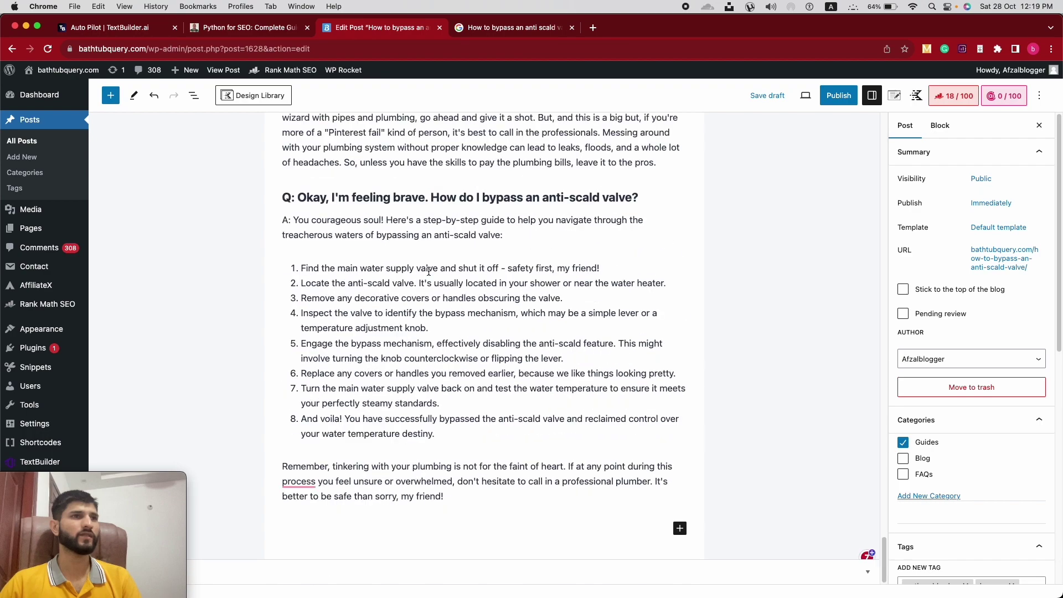
{"action": "scroll", "coordinate": [429, 271], "scroll_direction": "up", "scroll_amount": 20}
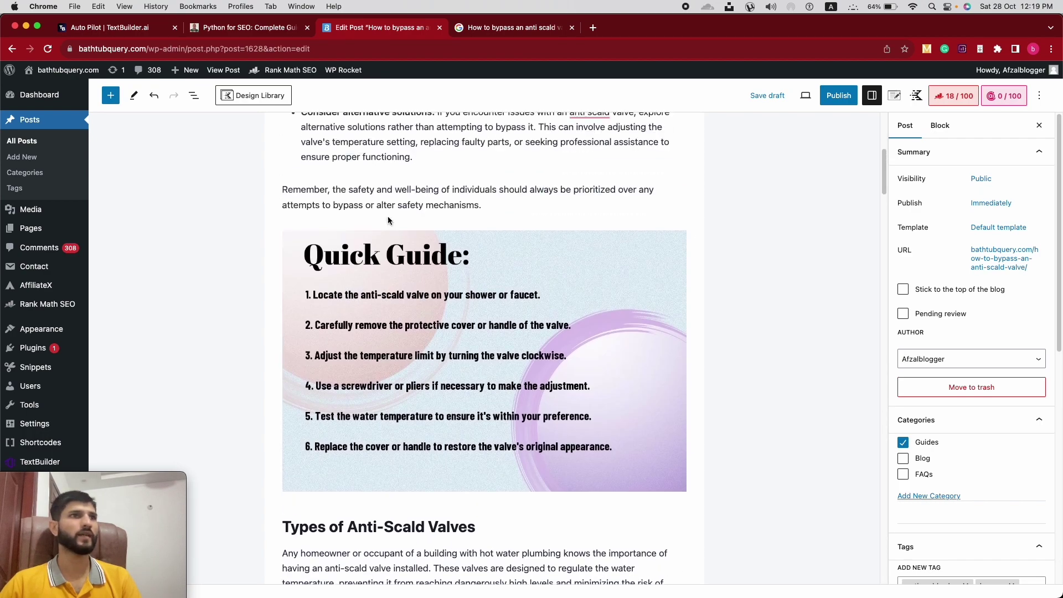
{"action": "scroll", "coordinate": [388, 220], "scroll_direction": "up", "scroll_amount": 6}
Capitalize every word of the post title so it reads "How To Bypass An Anti Scald Valve?"
{"action": "left_click", "coordinate": [342, 153]}
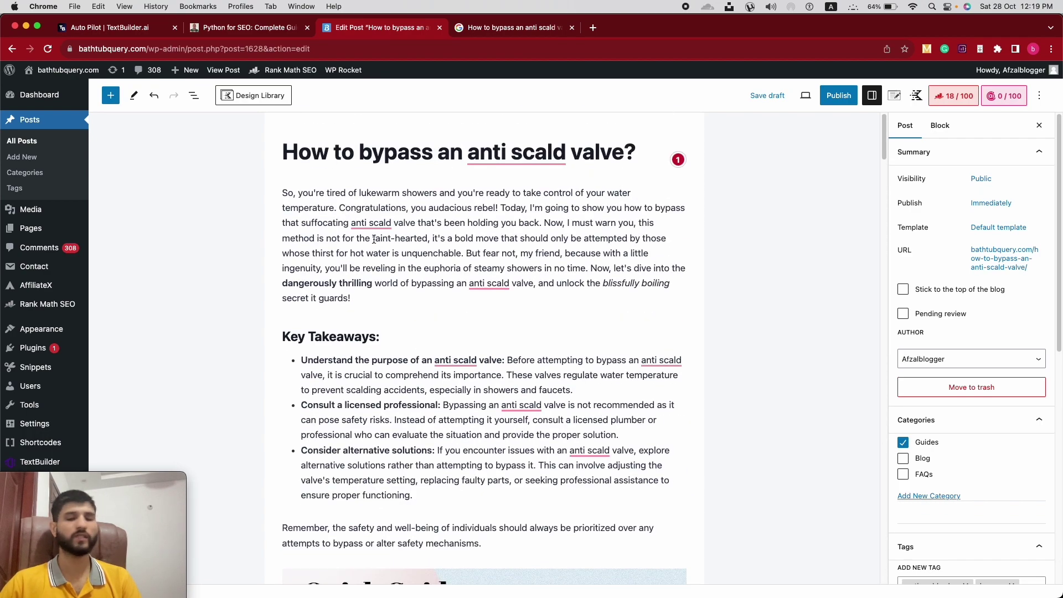
{"action": "key", "text": "BackSpace"}
{"action": "type", "text": "T"}
{"action": "key", "text": "shift+Left"}
{"action": "type", "text": "B"}
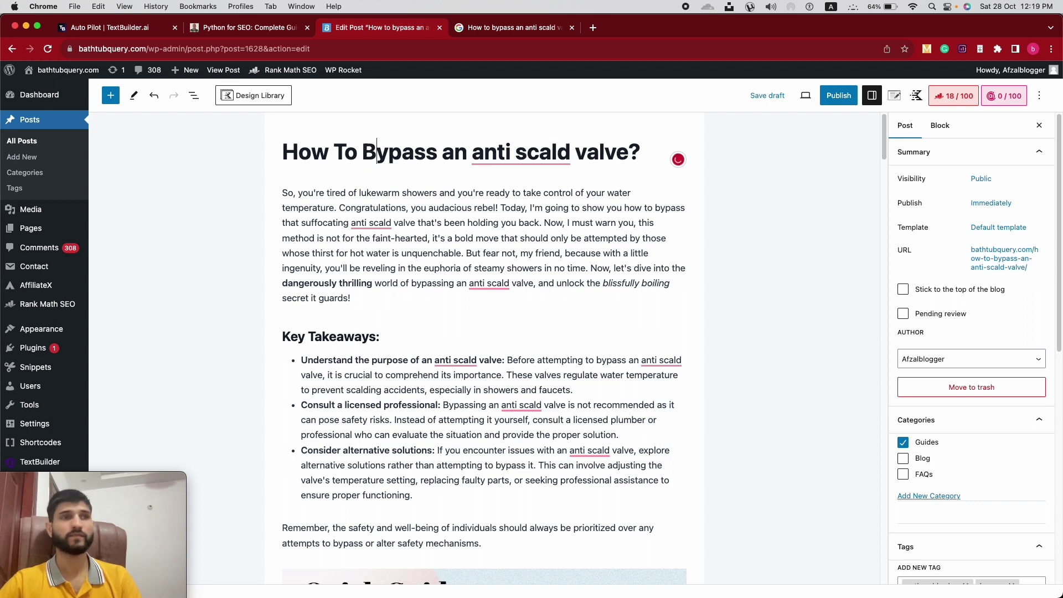
{"action": "key", "text": "Right"}
{"action": "key", "text": "Right"}
{"action": "key", "text": "Right"}
{"action": "key", "text": "Right"}
{"action": "key", "text": "Right"}
{"action": "key", "text": "Right"}
{"action": "key", "text": "shift+Right"}
{"action": "type", "text": "A"}
{"action": "key", "text": "Right"}
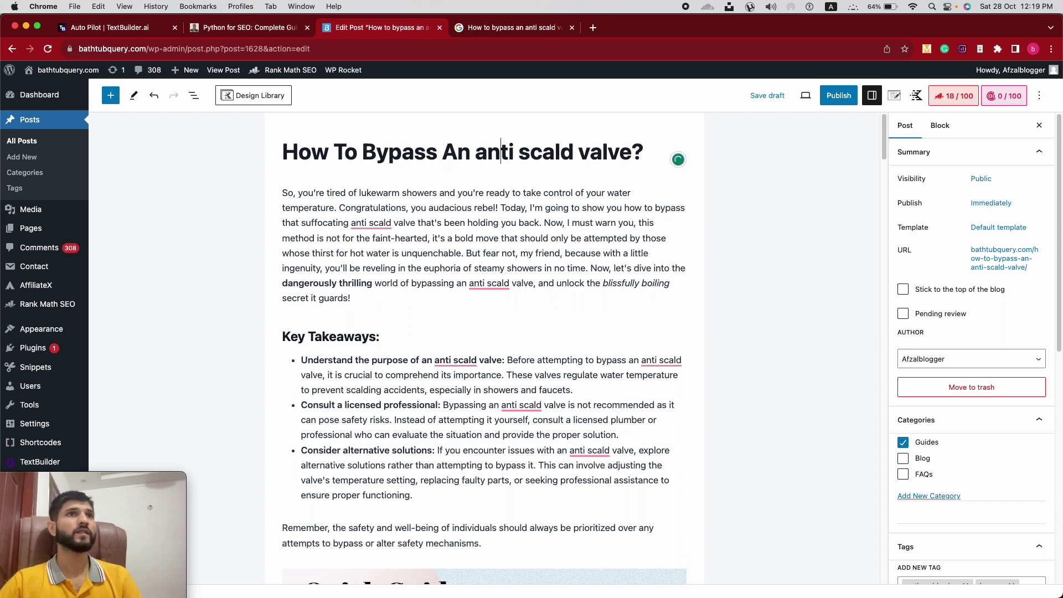
{"action": "key", "text": "Right"}
{"action": "key", "text": "Right"}
{"action": "key", "text": "shift+Right"}
{"action": "type", "text": "S"}
{"action": "key", "text": "Left"}
{"action": "key", "text": "Left"}
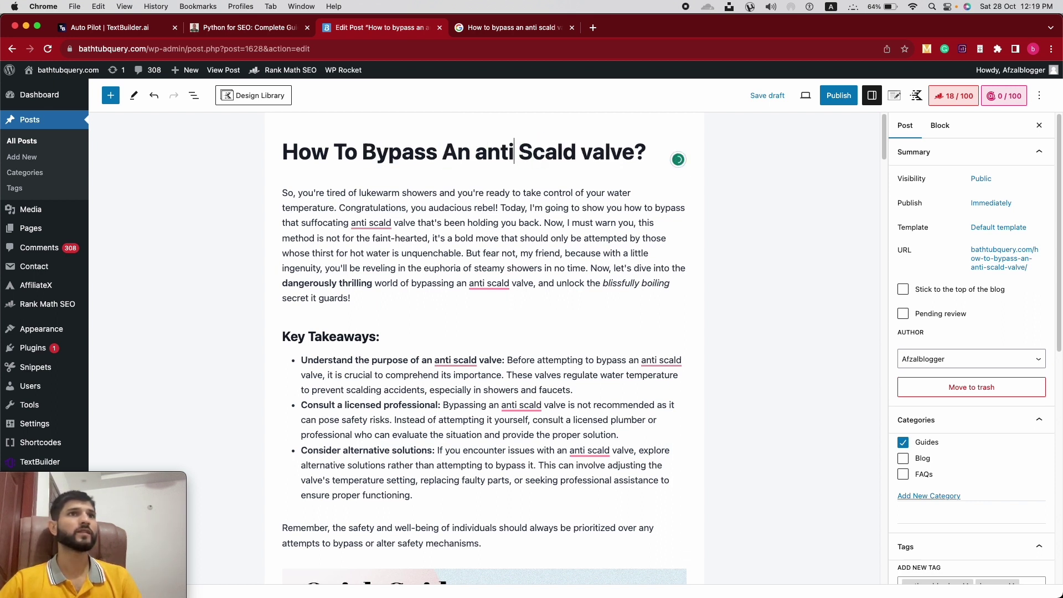
{"action": "key", "text": "shift+Left"}
{"action": "type", "text": "A"}
{"action": "key", "text": "Right"}
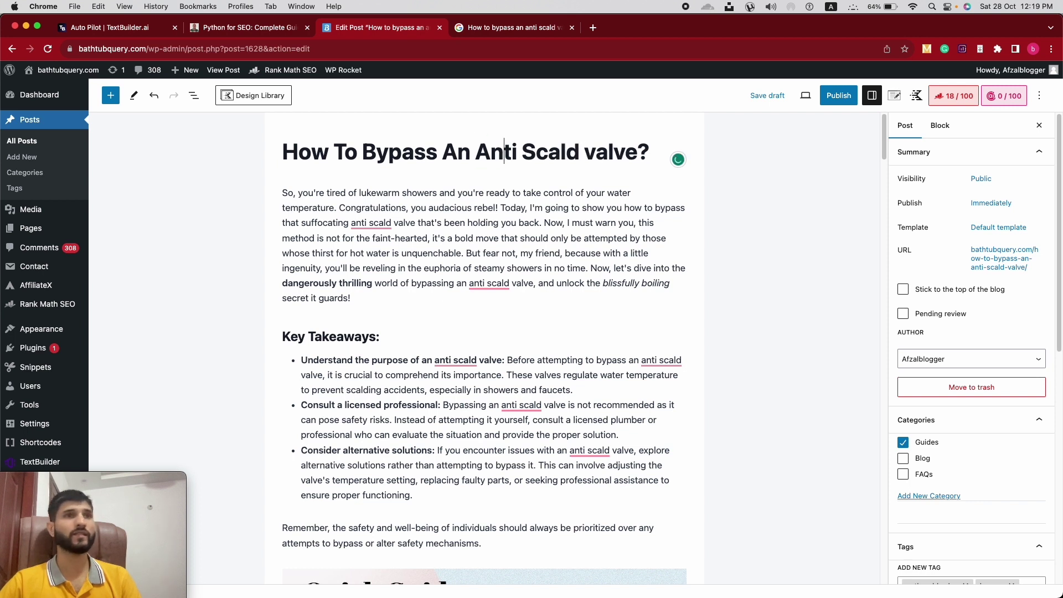
{"action": "key", "text": "shift+Left"}
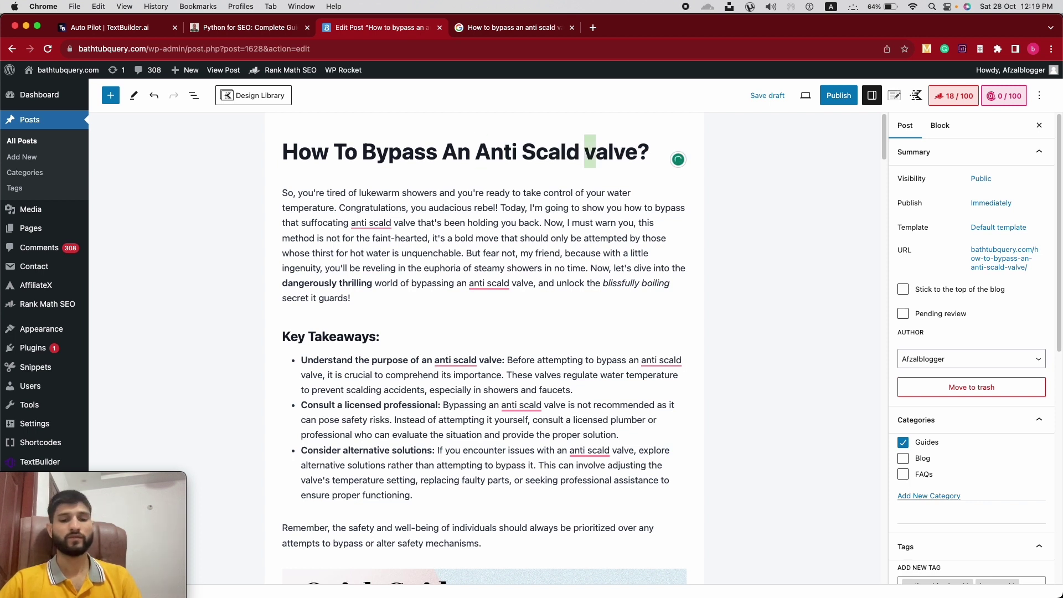
{"action": "type", "text": "V"}
Split the introduction into two paragraphs, starting the second one at "Now, I must warn you"
{"action": "left_click", "coordinate": [474, 246]}
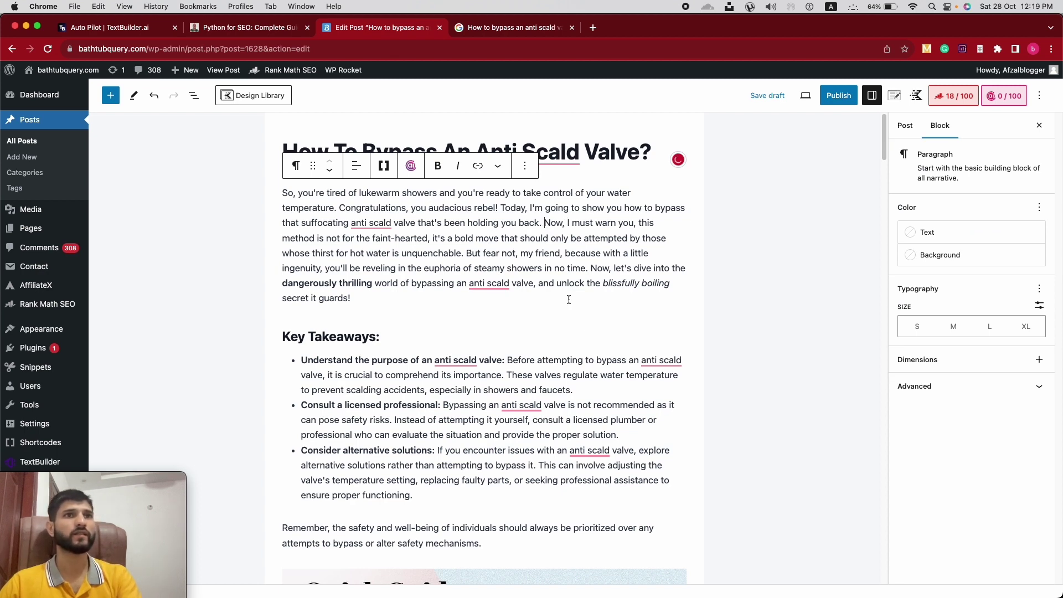
{"action": "key", "text": "Return"}
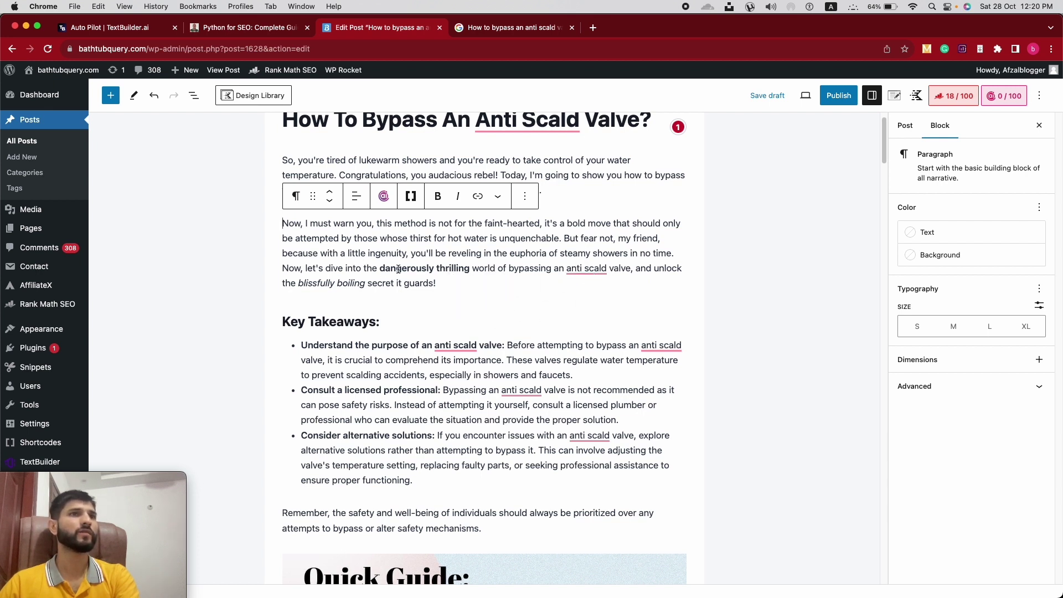
{"action": "key", "text": "Up"}
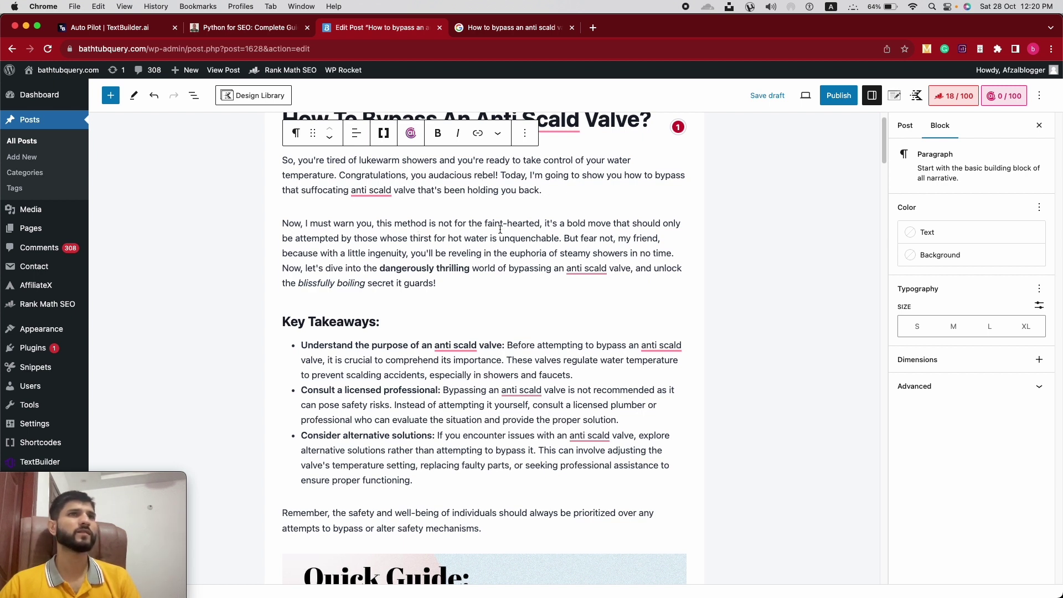
Review the split introduction, the Key Takeaways list and the steps shown in the Quick Guide image
{"action": "scroll", "coordinate": [476, 222], "scroll_direction": "down", "scroll_amount": 2}
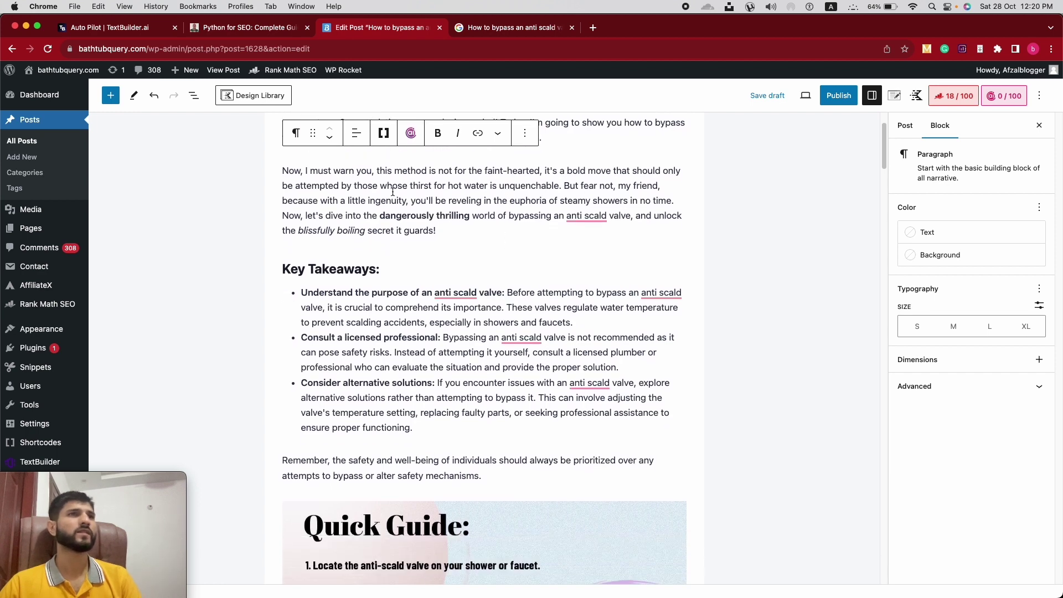
{"action": "scroll", "coordinate": [406, 219], "scroll_direction": "up", "scroll_amount": 2}
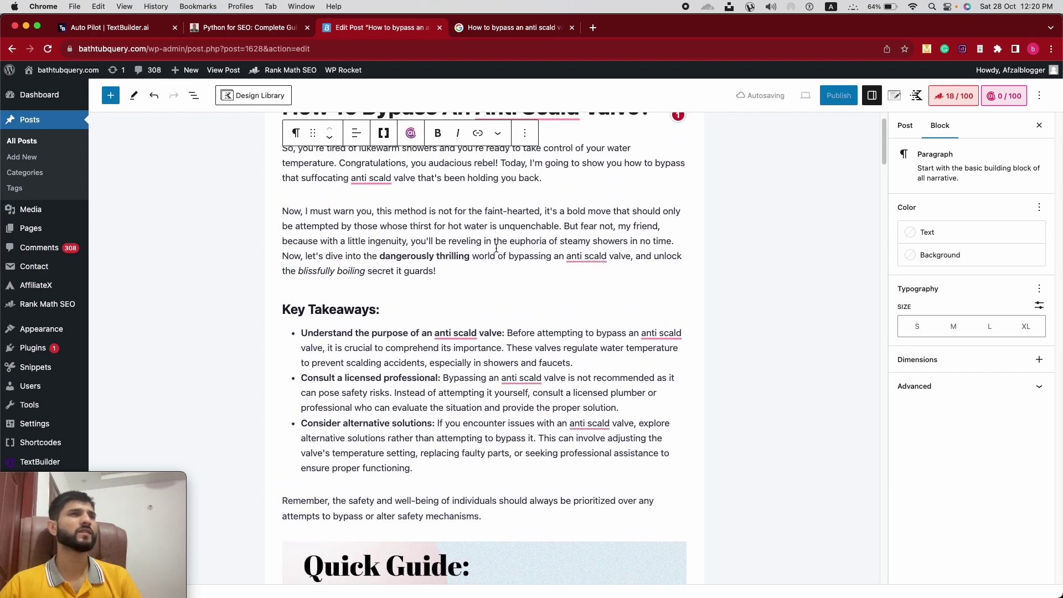
{"action": "scroll", "coordinate": [479, 246], "scroll_direction": "down", "scroll_amount": 1}
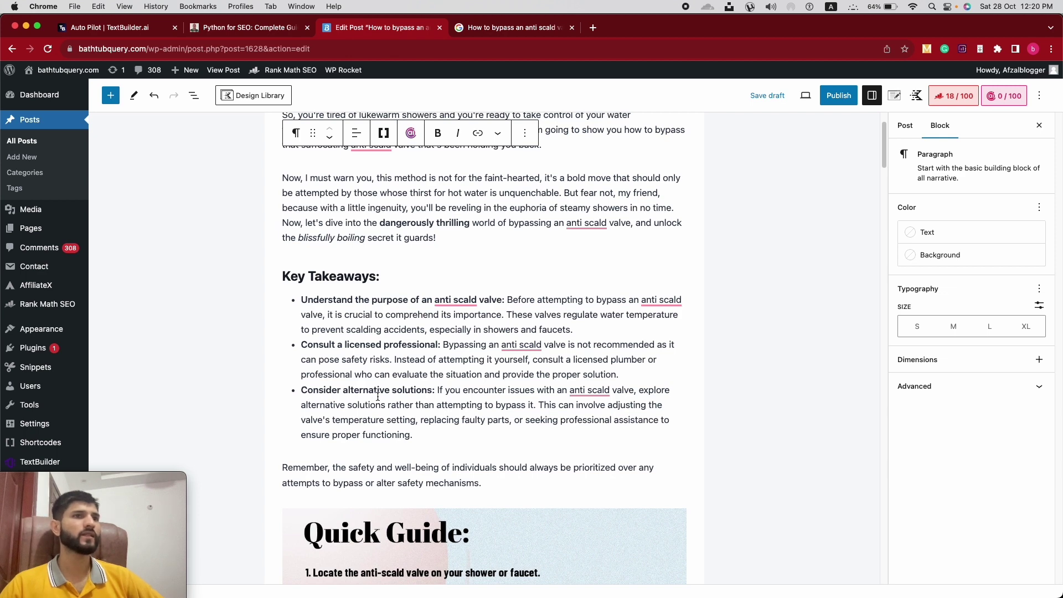
{"action": "scroll", "coordinate": [505, 271], "scroll_direction": "down", "scroll_amount": 5}
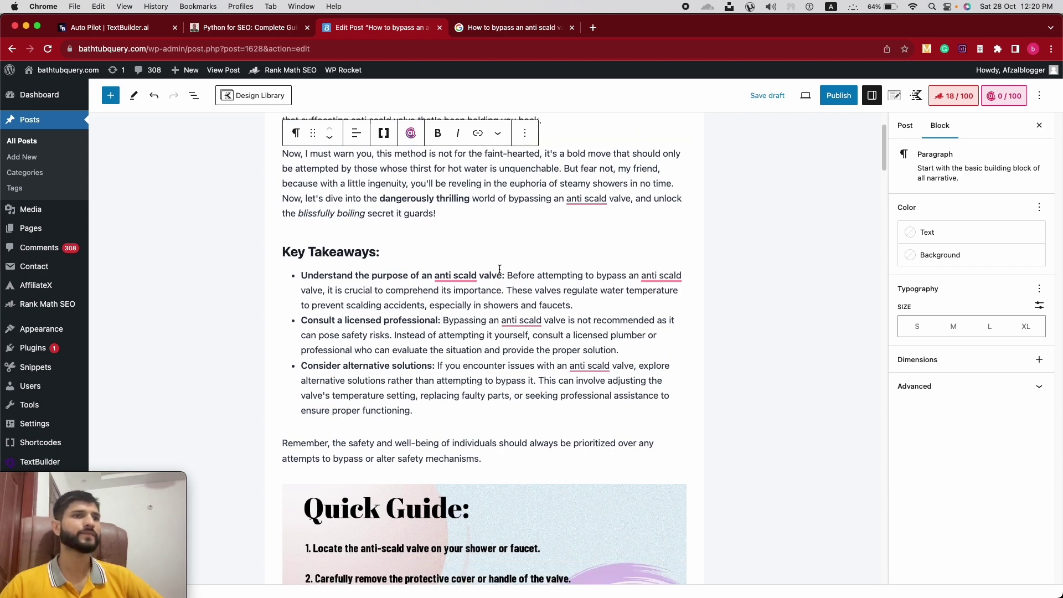
{"action": "left_click", "coordinate": [472, 339]}
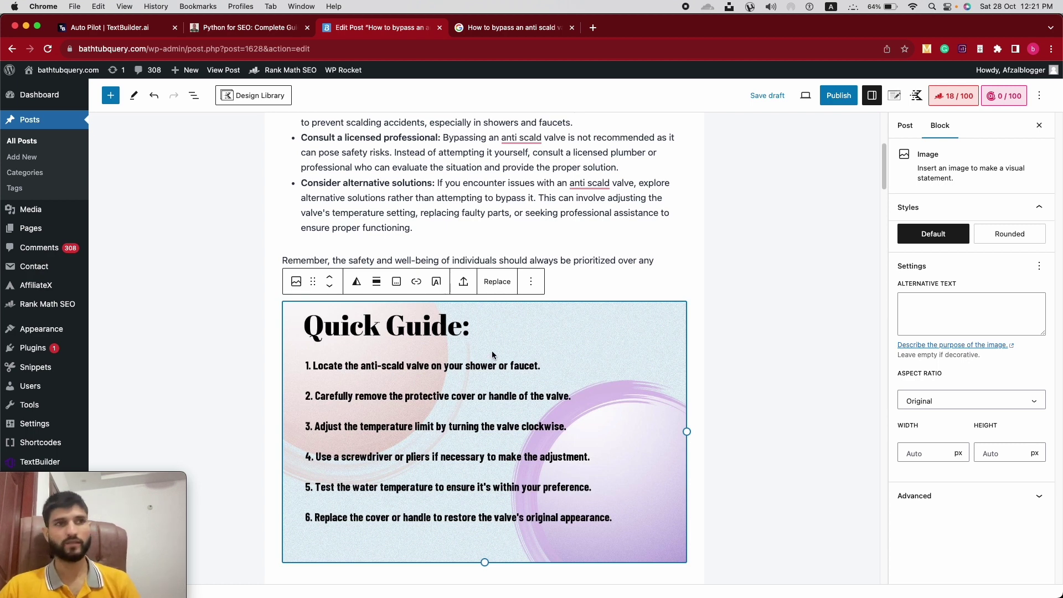
{"action": "scroll", "coordinate": [492, 353], "scroll_direction": "down", "scroll_amount": 3}
{"action": "scroll", "coordinate": [493, 354], "scroll_direction": "down", "scroll_amount": 1}
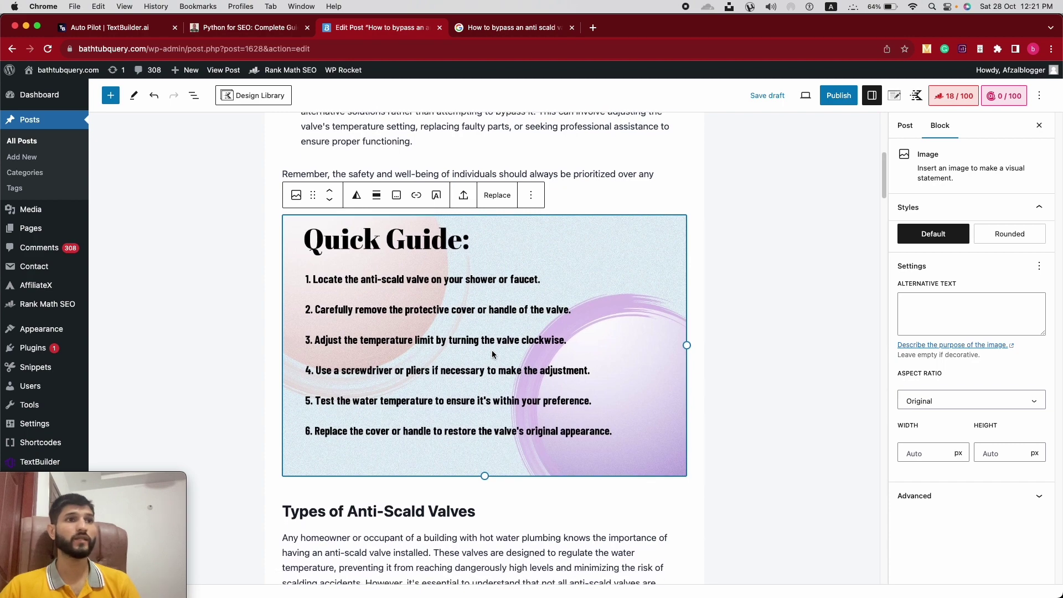
{"action": "scroll", "coordinate": [492, 355], "scroll_direction": "down", "scroll_amount": 3}
{"action": "scroll", "coordinate": [491, 349], "scroll_direction": "up", "scroll_amount": 4}
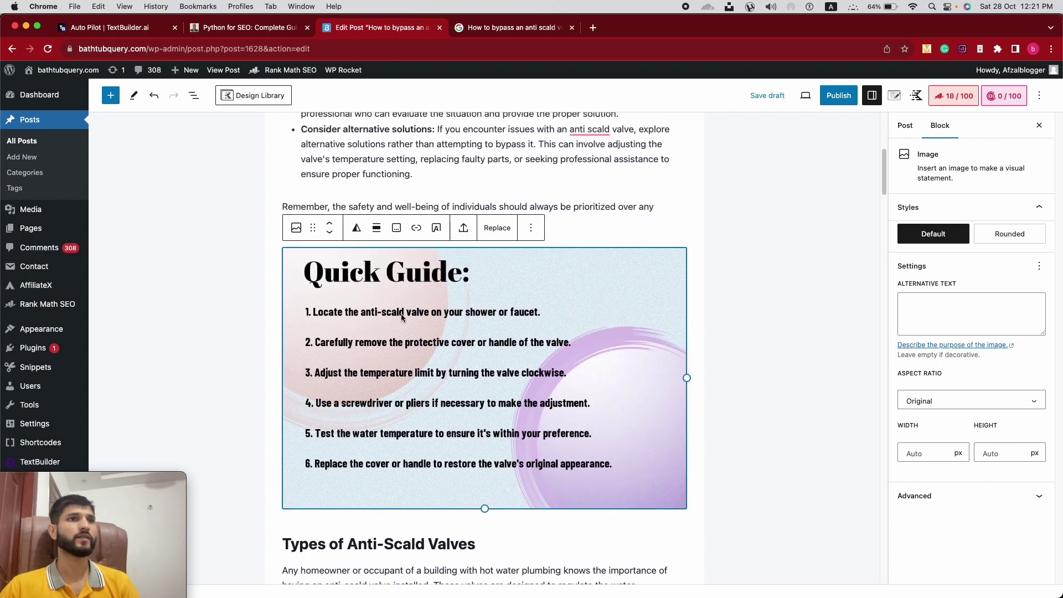
{"action": "left_click", "coordinate": [675, 313]}
{"action": "left_click", "coordinate": [392, 314]}
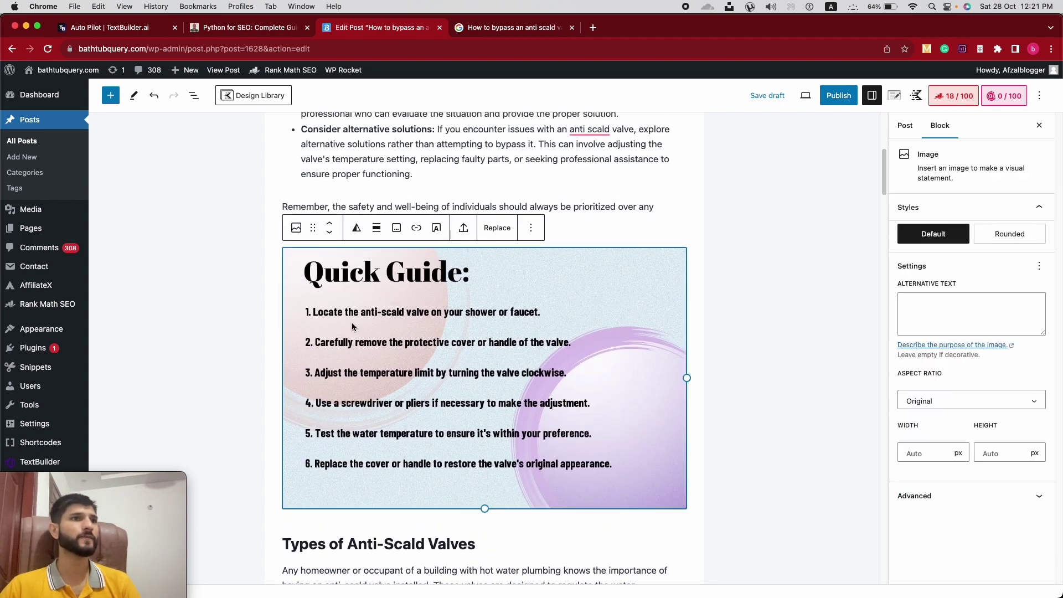
Check the Quick Guide image's file name in its media library attachment details, then close the library without replacing the image
{"action": "left_click", "coordinate": [512, 232]}
{"action": "left_click", "coordinate": [524, 262]}
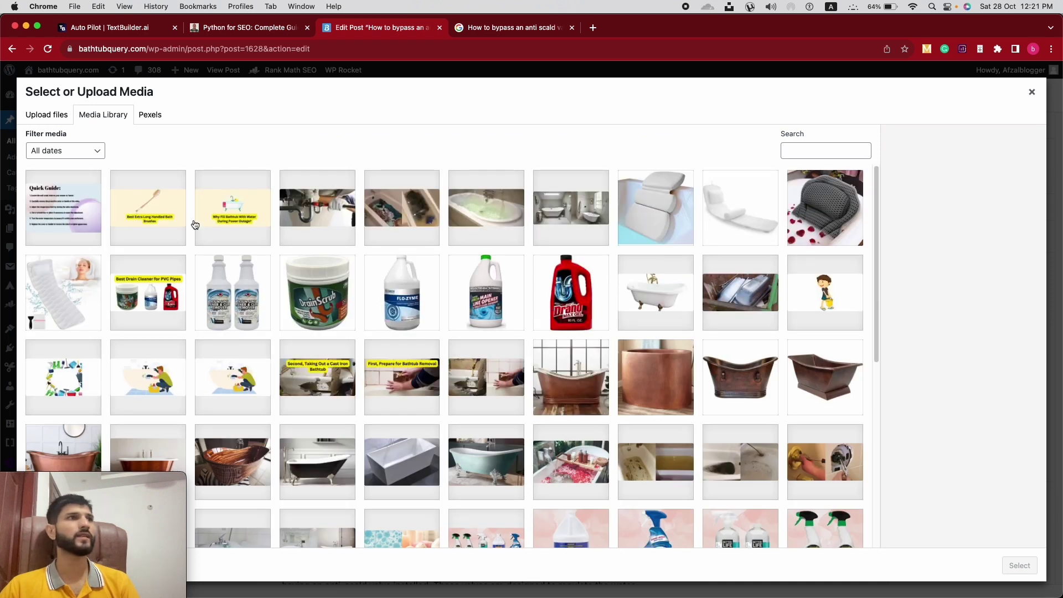
{"action": "left_click", "coordinate": [77, 210]}
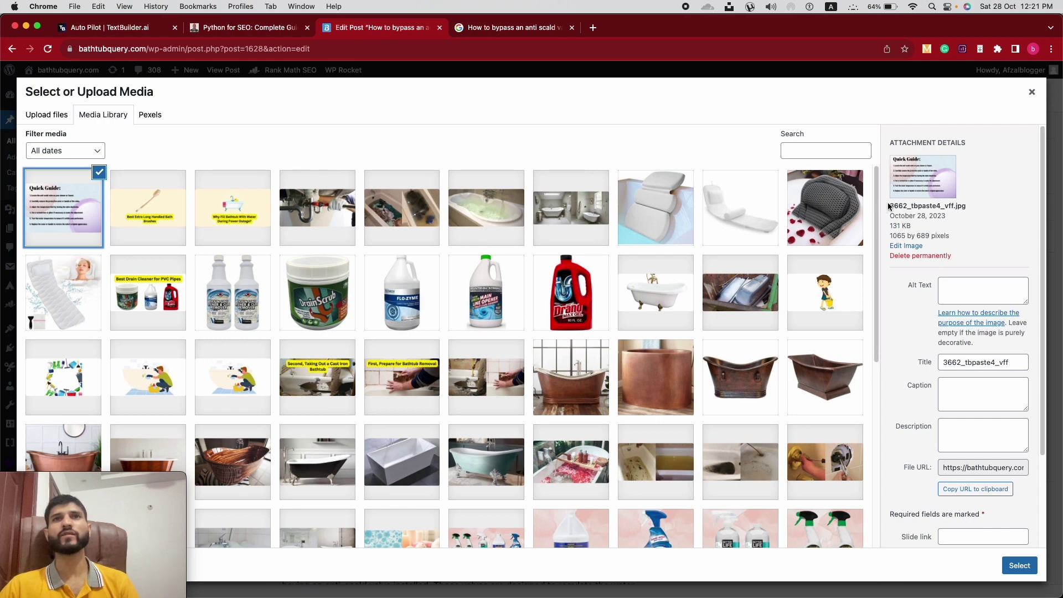
{"action": "left_click", "coordinate": [923, 206]}
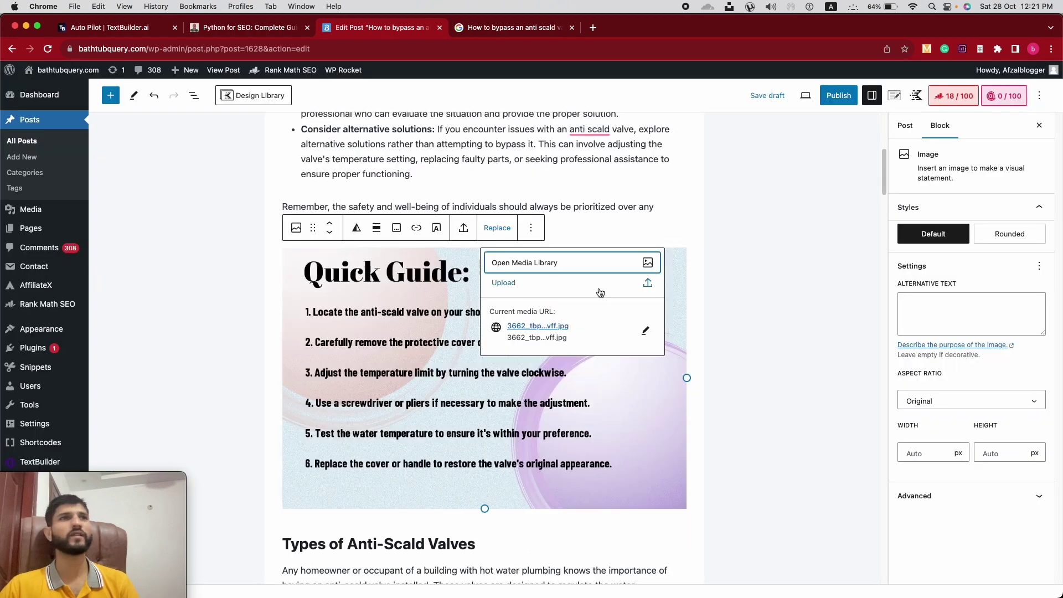
{"action": "left_click", "coordinate": [1031, 92]}
Save the Quick Guide image to Downloads as "a-quick-guide-on-bypass-the-anti-scald-valve"
{"action": "right_click", "coordinate": [411, 341]}
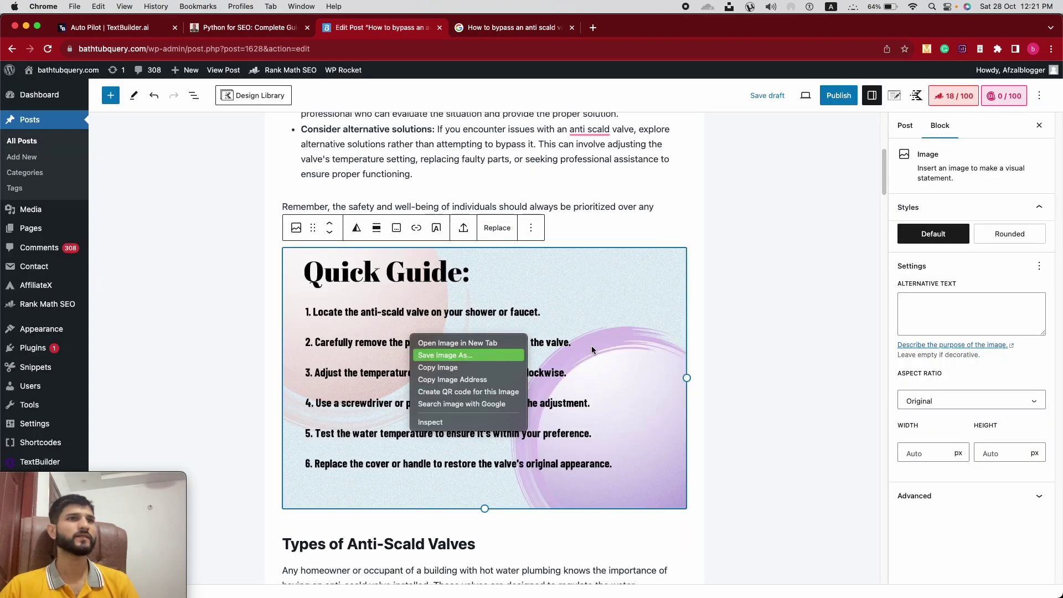
{"action": "left_click", "coordinate": [537, 313]}
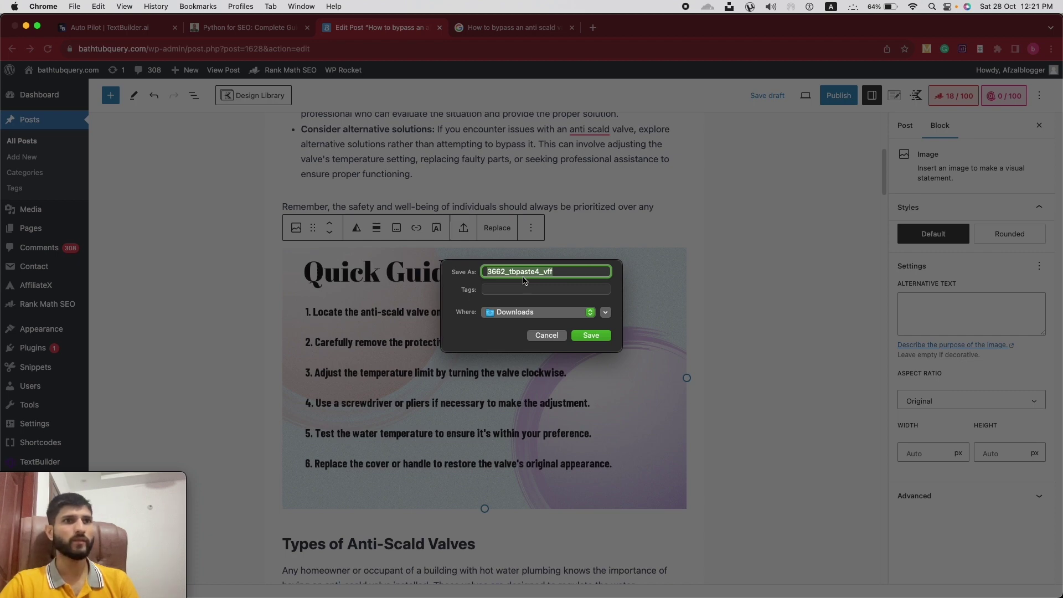
{"action": "type", "text": "a-quick-guide-on-bypass-the-anti-scald-valve"}
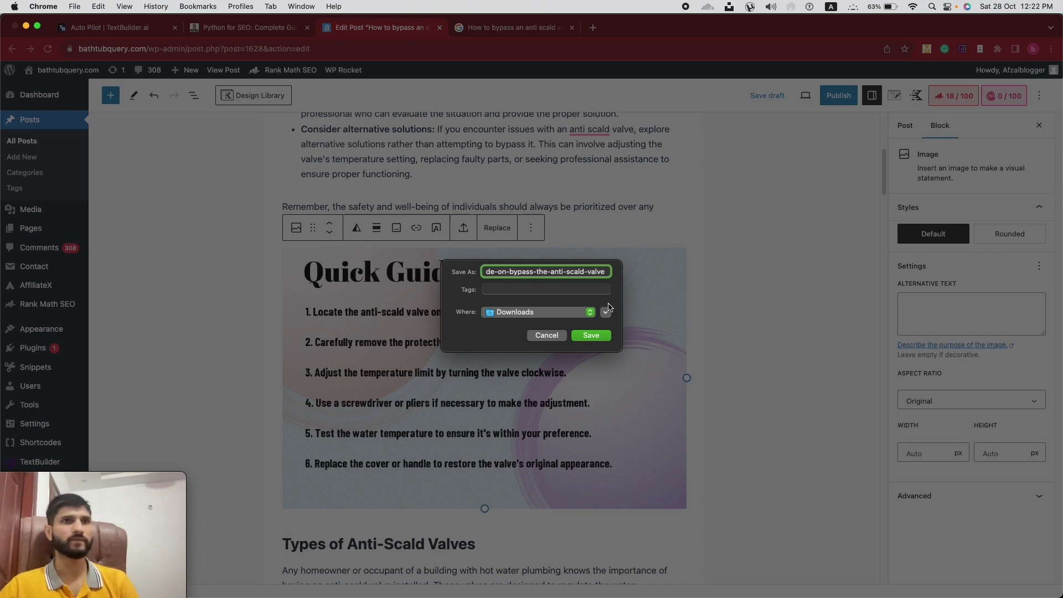
{"action": "left_click", "coordinate": [591, 335]}
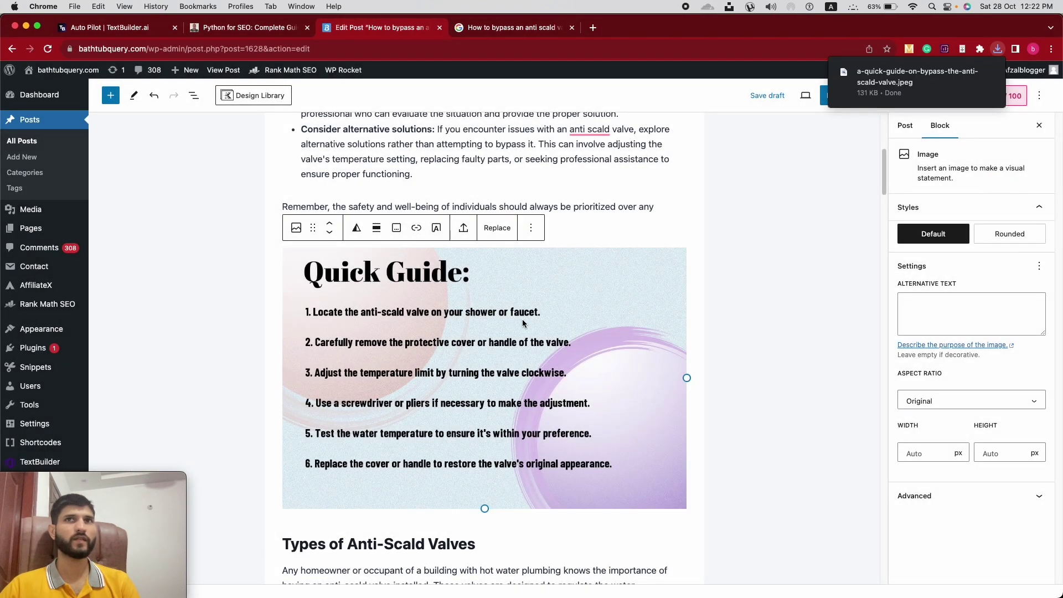
{"action": "left_click", "coordinate": [443, 304]}
{"action": "right_click", "coordinate": [464, 312]}
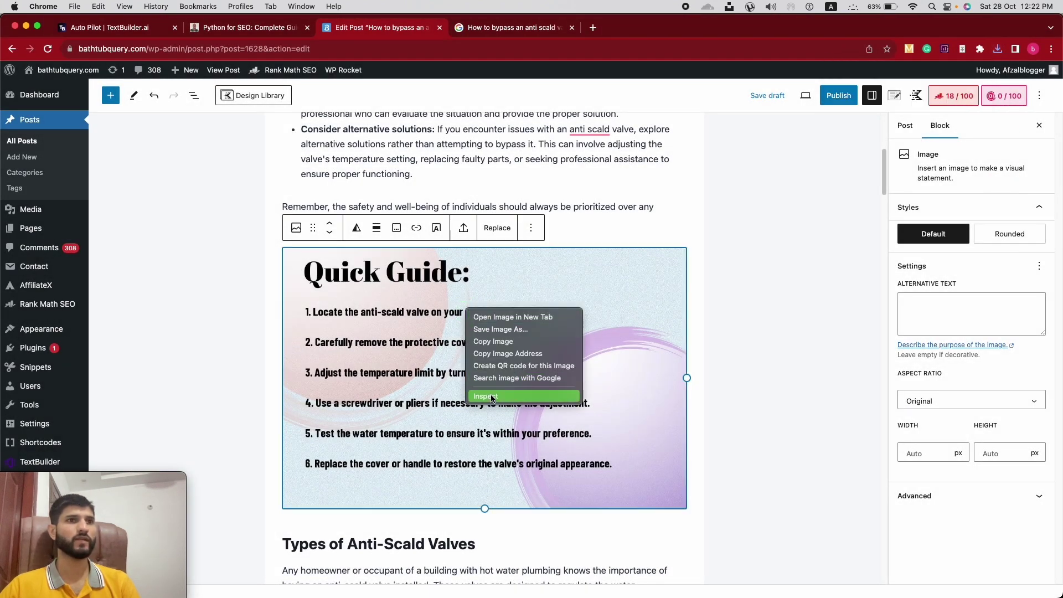
{"action": "key", "text": "Escape"}
Permanently delete the original Quick Guide image 3662_tbpaste4_vff.jpg from the media library, leaving its image editor without changes
{"action": "left_click", "coordinate": [497, 228]}
{"action": "left_click", "coordinate": [561, 258]}
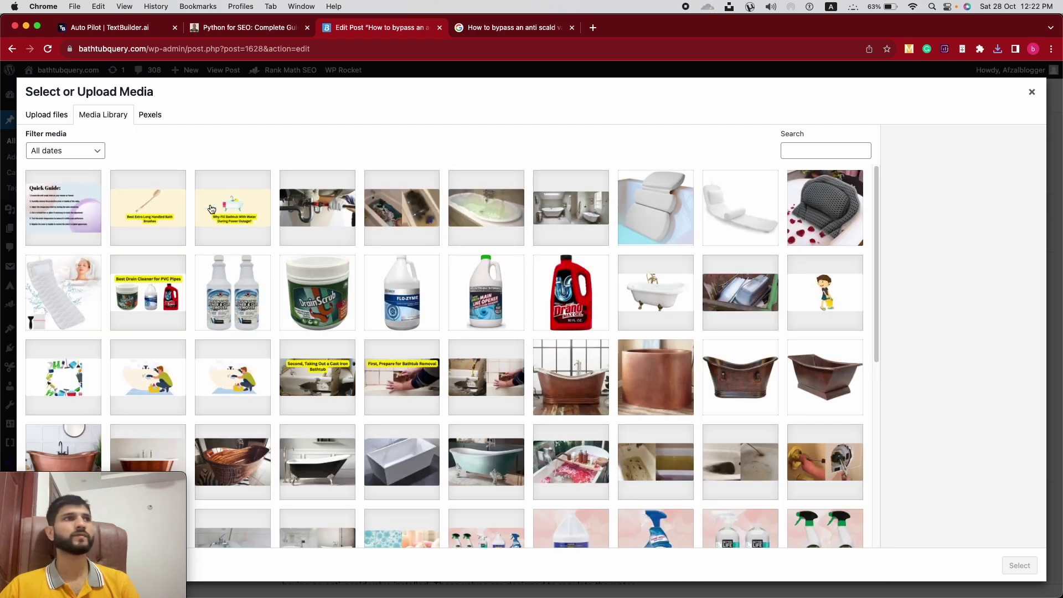
{"action": "left_click", "coordinate": [905, 246]}
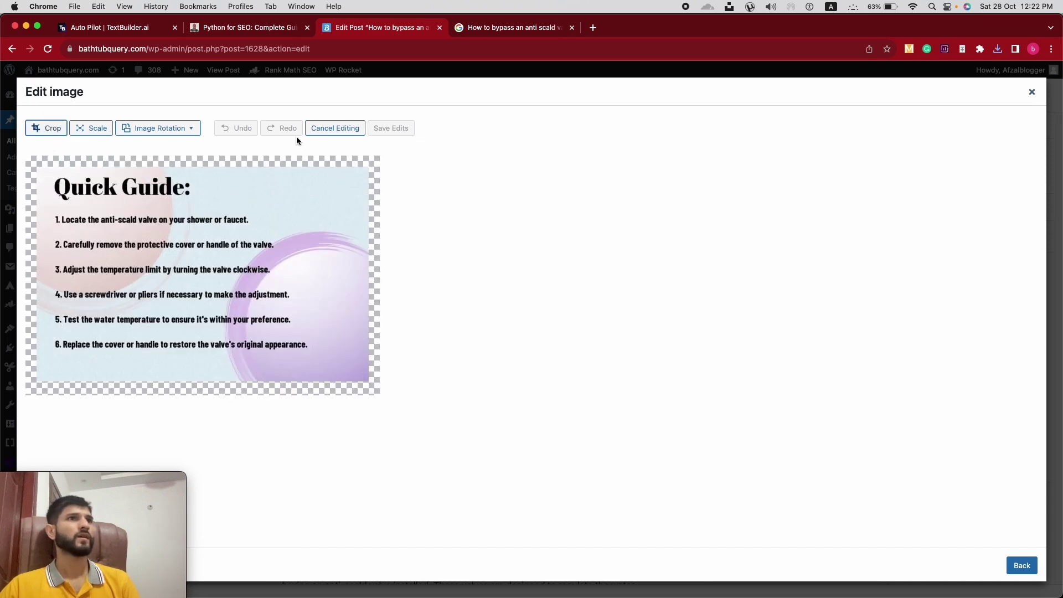
{"action": "left_click", "coordinate": [328, 128]}
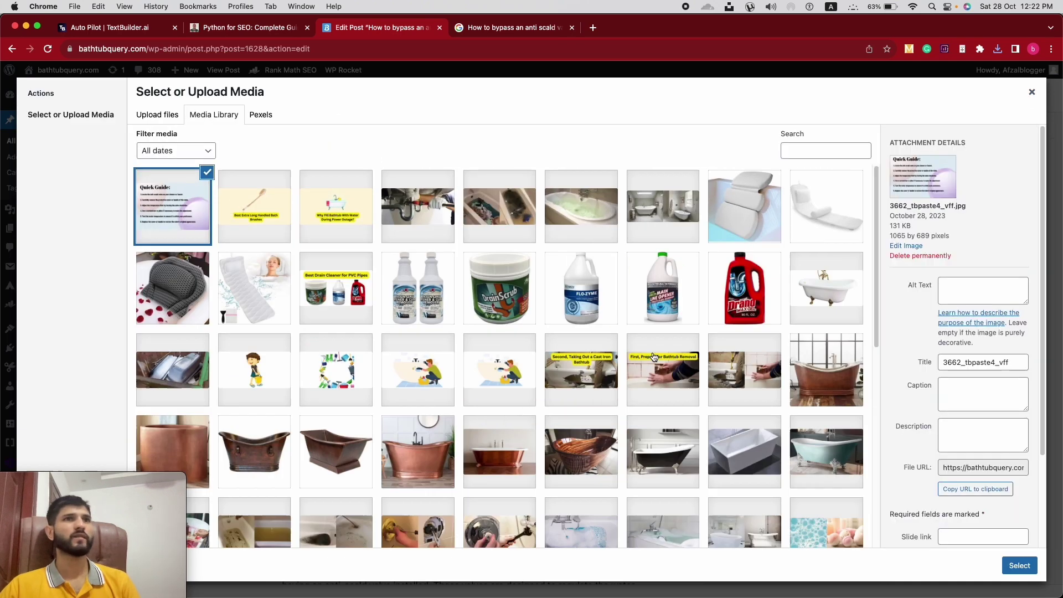
{"action": "left_click", "coordinate": [923, 257]}
{"action": "left_click", "coordinate": [623, 145]}
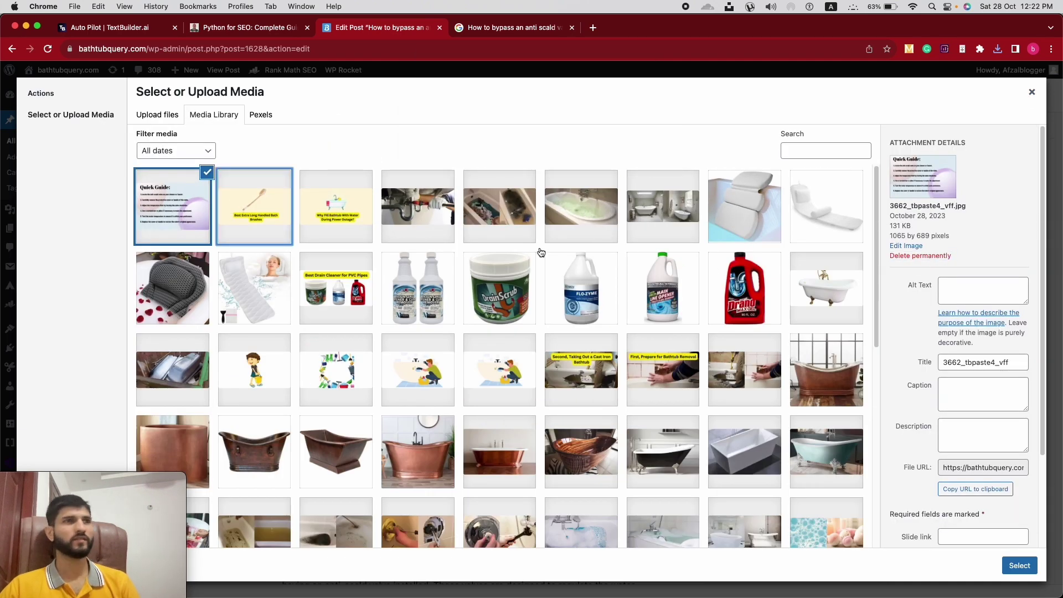
Close the media library without selecting anything and delete the old Quick Guide image block from the post
{"action": "left_click", "coordinate": [1031, 91]}
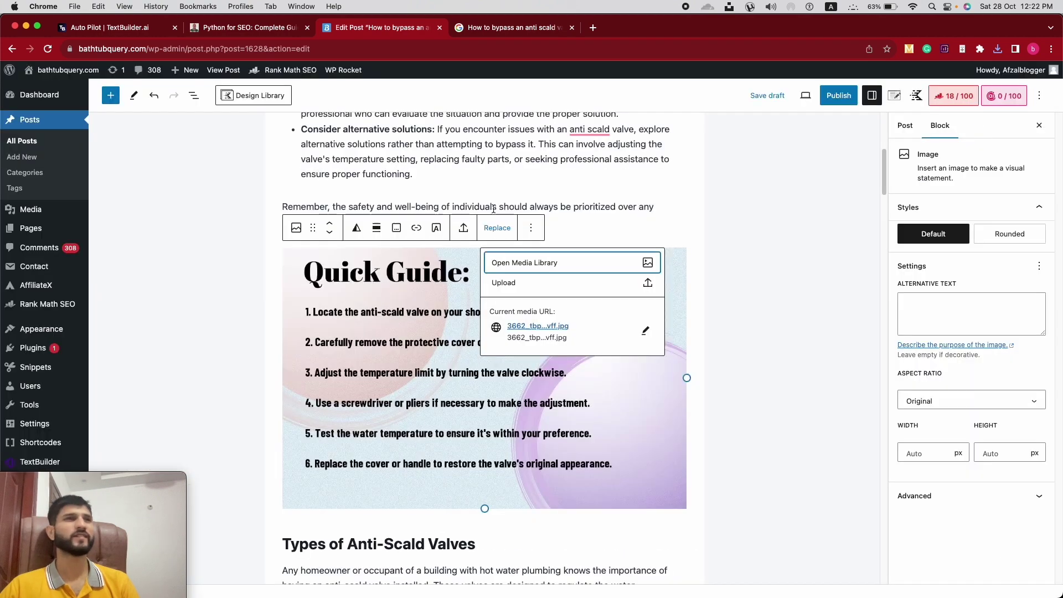
{"action": "left_click", "coordinate": [545, 310]}
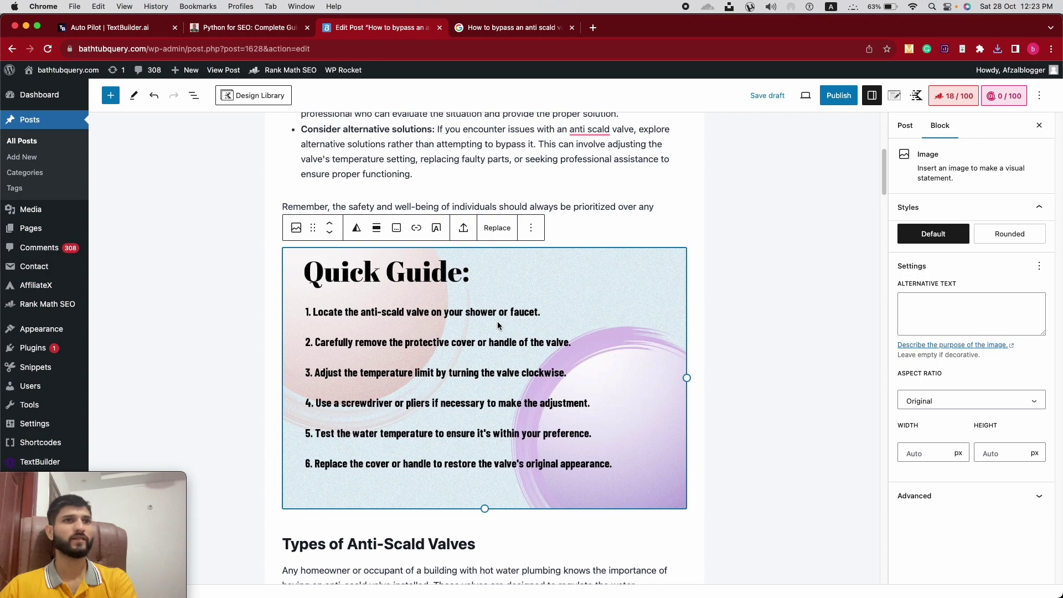
{"action": "key", "text": "BackSpace"}
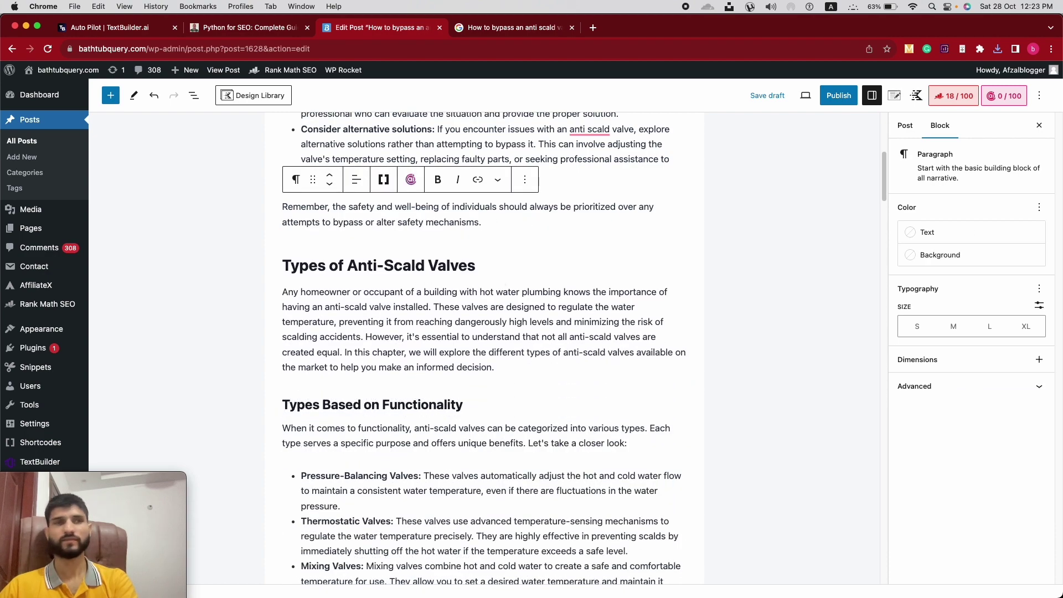
Insert an image block above the Types of Anti-Scald Valves heading and upload a-quick-guide-on-bypass-the-anti-scald-valve.jpeg from Downloads
{"action": "key", "text": "Return"}
{"action": "left_click", "coordinate": [679, 222]}
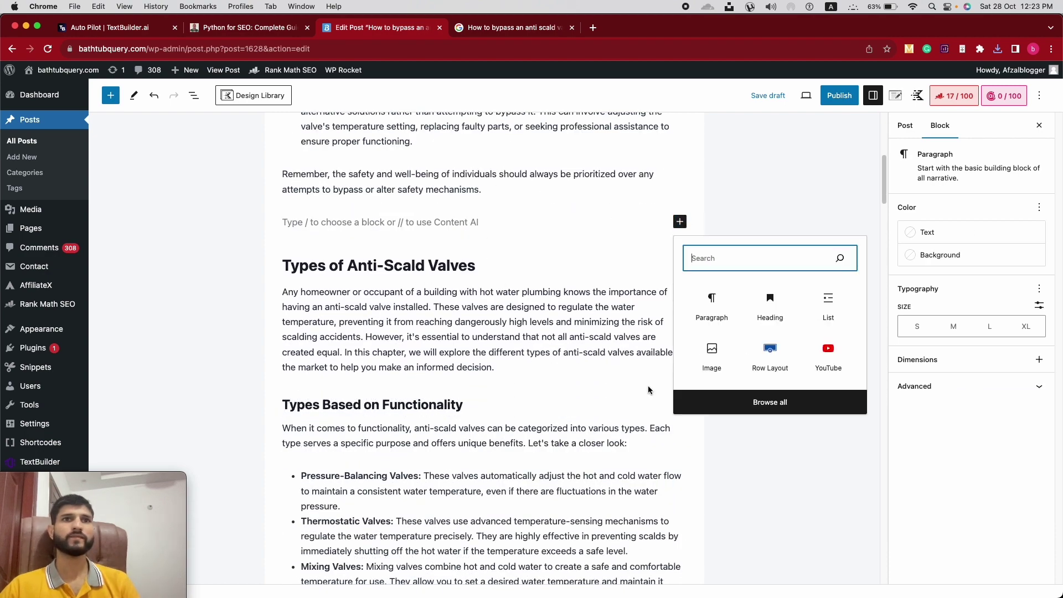
{"action": "left_click", "coordinate": [698, 371]}
{"action": "left_click", "coordinate": [302, 296]}
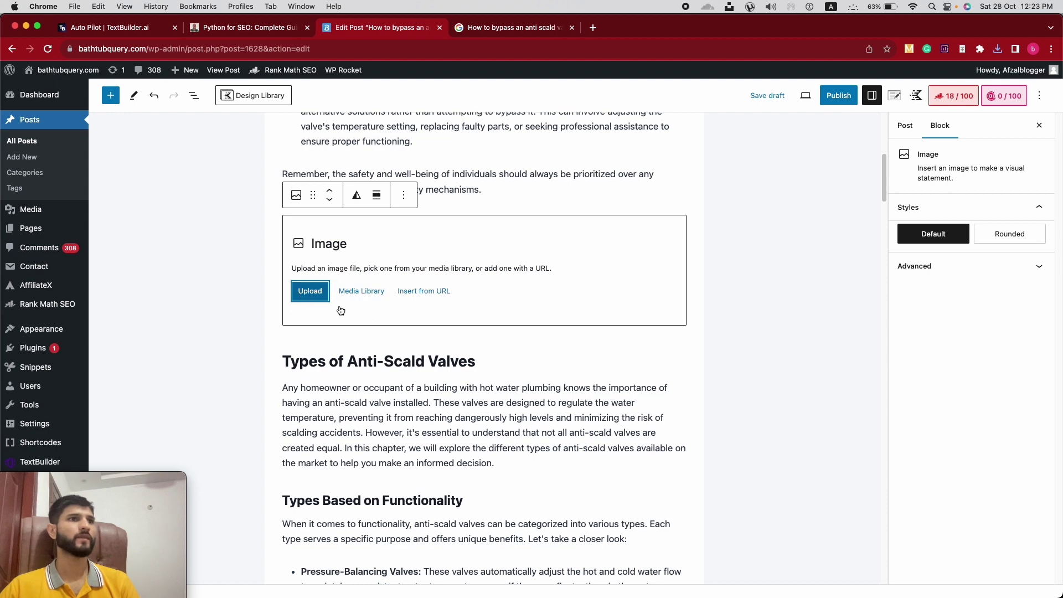
{"action": "left_click", "coordinate": [252, 146]}
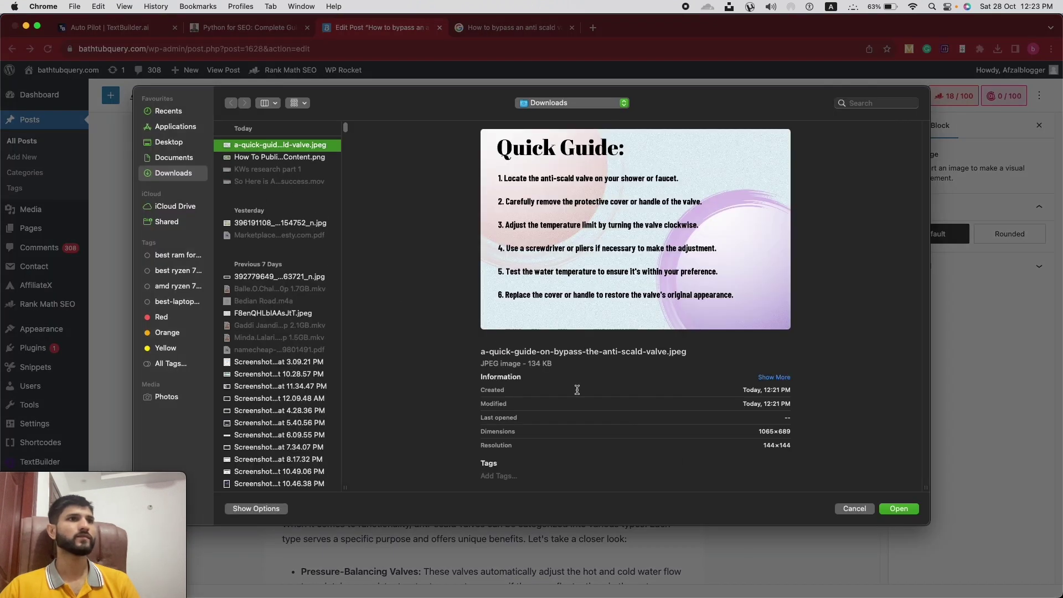
{"action": "left_click", "coordinate": [897, 509]}
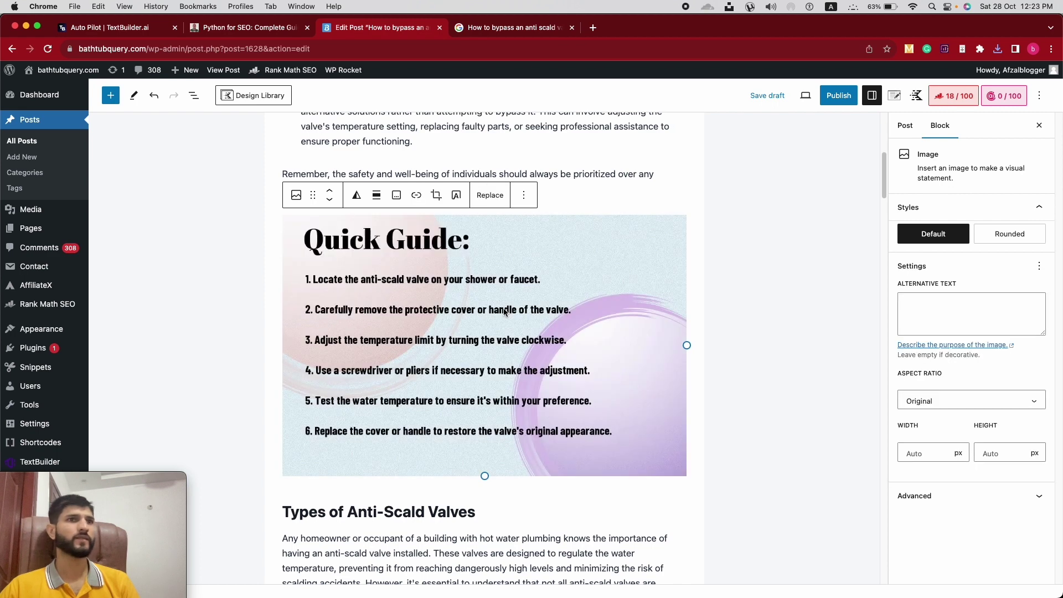
Copy the uploaded image's title "a-quick-guide-on-bypass-the-anti-scald-valve" into its alt text and reselect the image for the post
{"action": "left_click", "coordinate": [482, 197]}
{"action": "left_click", "coordinate": [487, 229]}
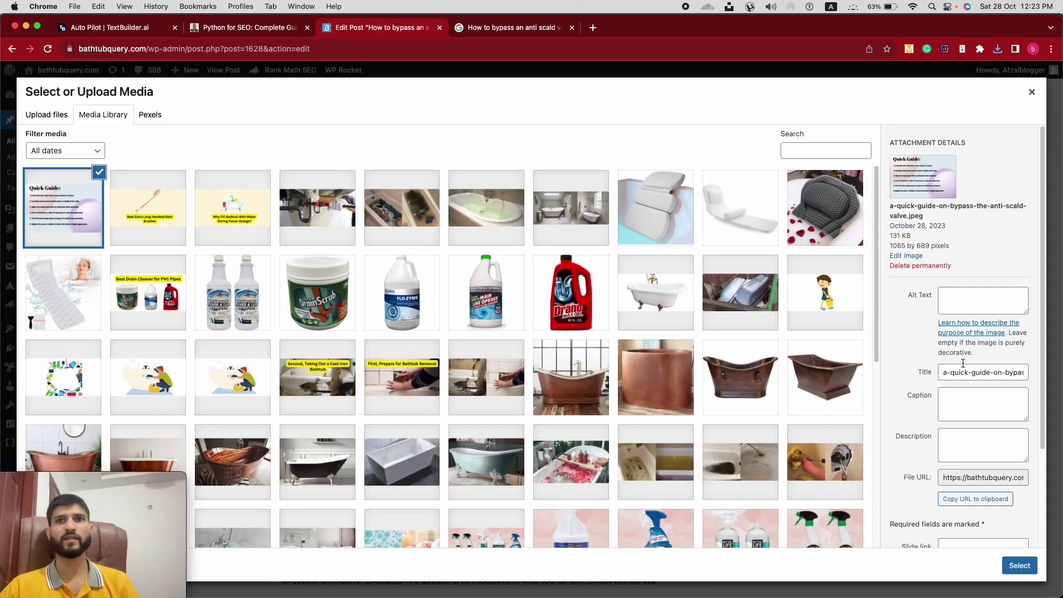
{"action": "triple_click", "coordinate": [961, 370]}
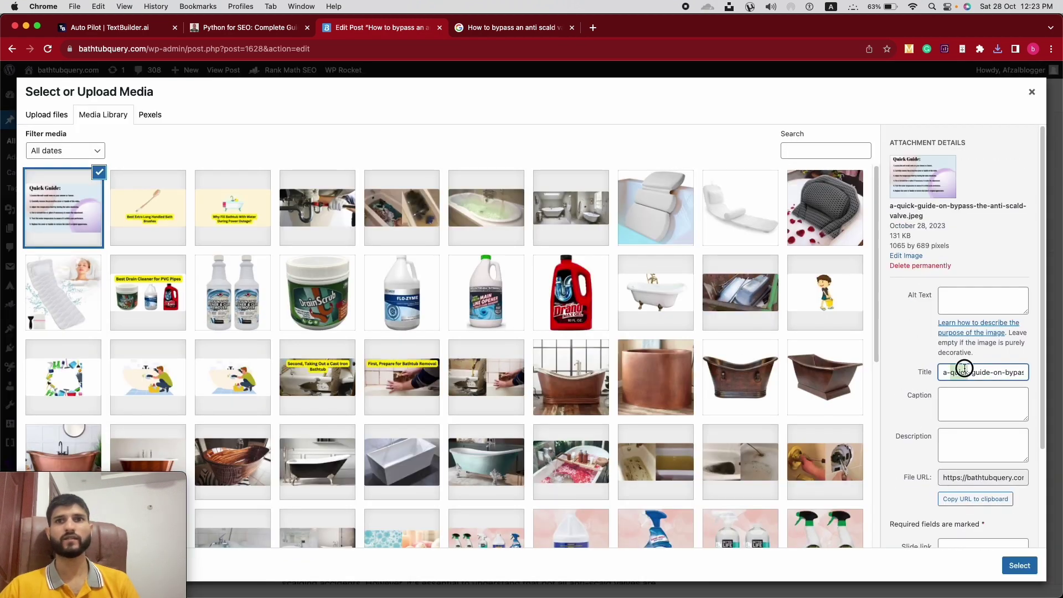
{"action": "key", "text": "ctrl+c"}
{"action": "left_click", "coordinate": [974, 310]}
{"action": "key", "text": "ctrl+v"}
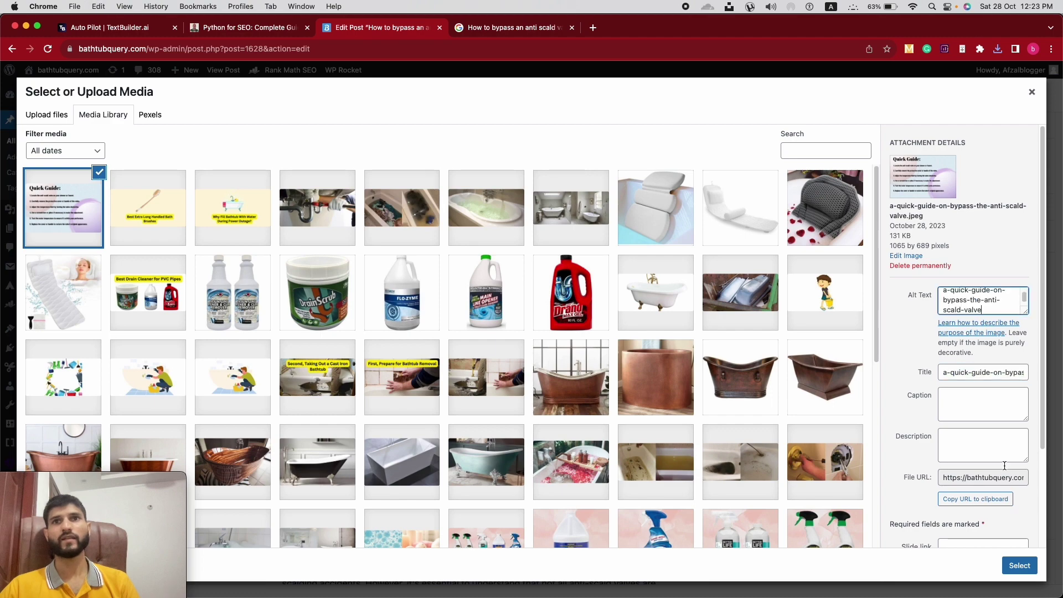
{"action": "left_click", "coordinate": [1019, 565]}
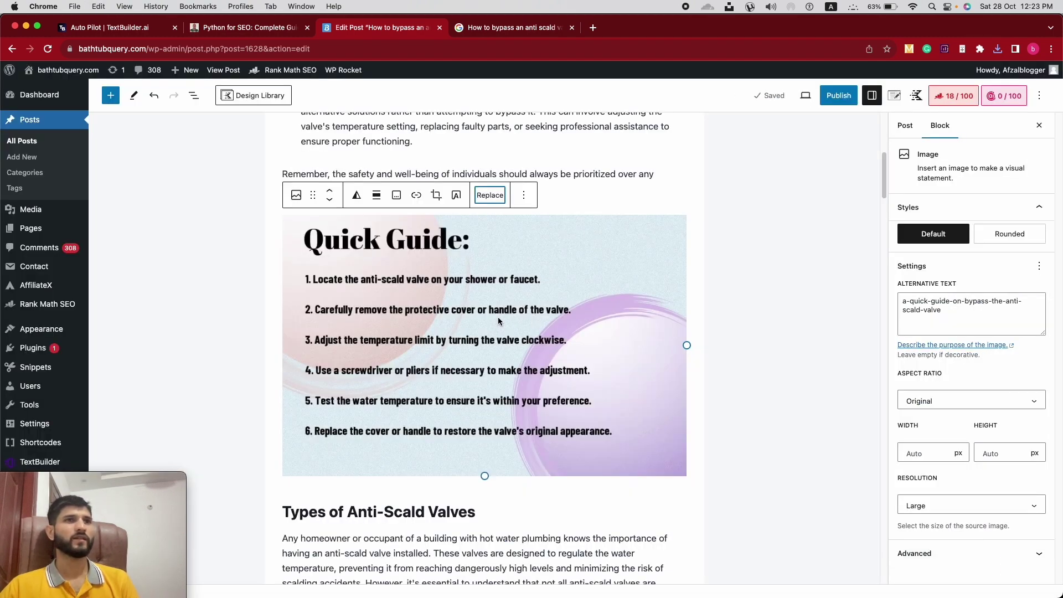
{"action": "left_click", "coordinate": [378, 509]}
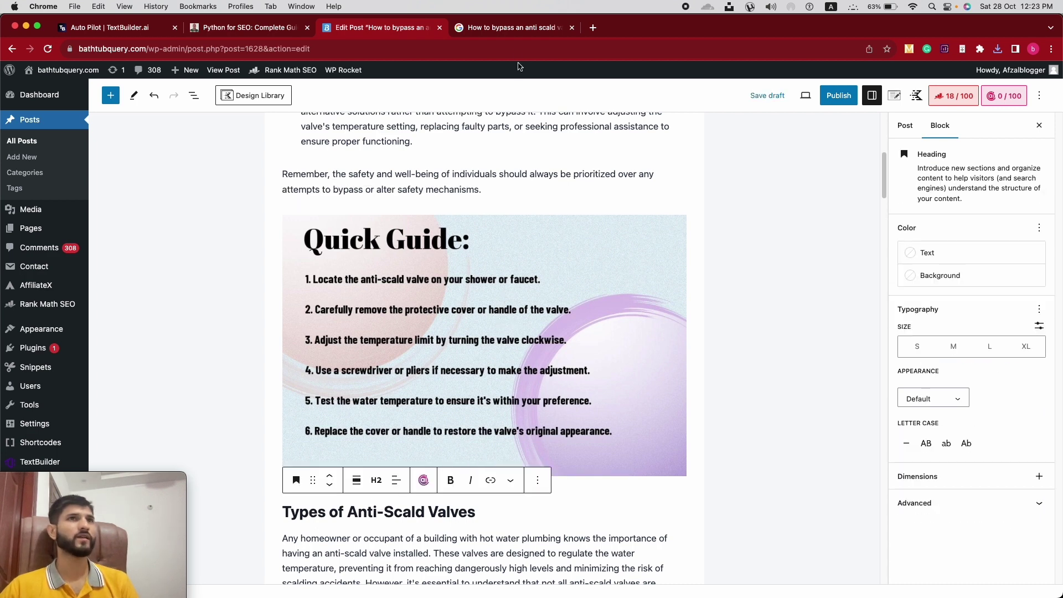
Review the safety reminder paragraph, the introduction, the Key Takeaways and the Quick Guide image within the post
{"action": "scroll", "coordinate": [496, 260], "scroll_direction": "up", "scroll_amount": 1}
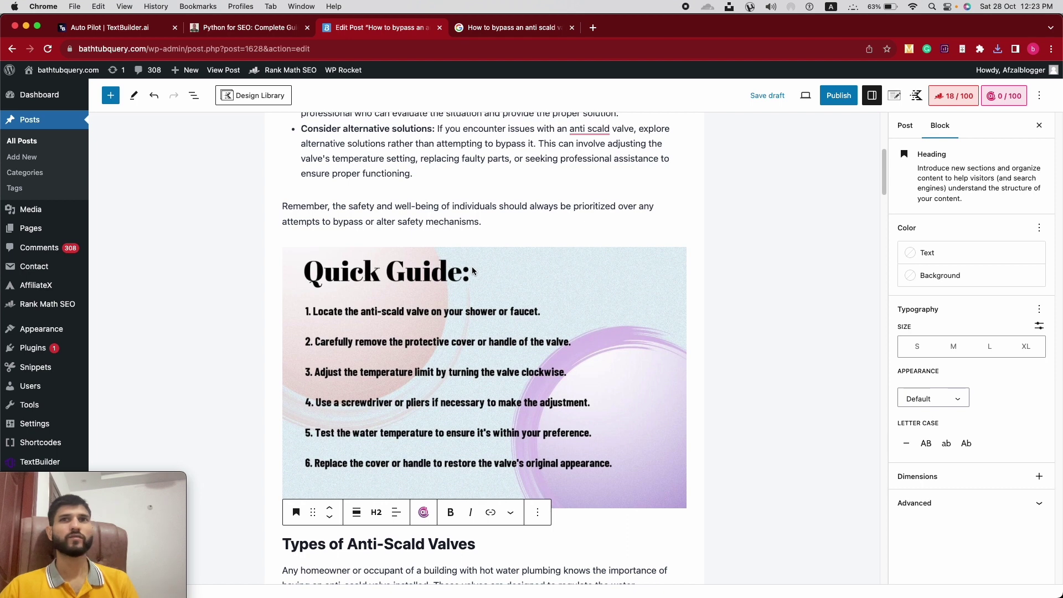
{"action": "scroll", "coordinate": [498, 266], "scroll_direction": "up", "scroll_amount": 1}
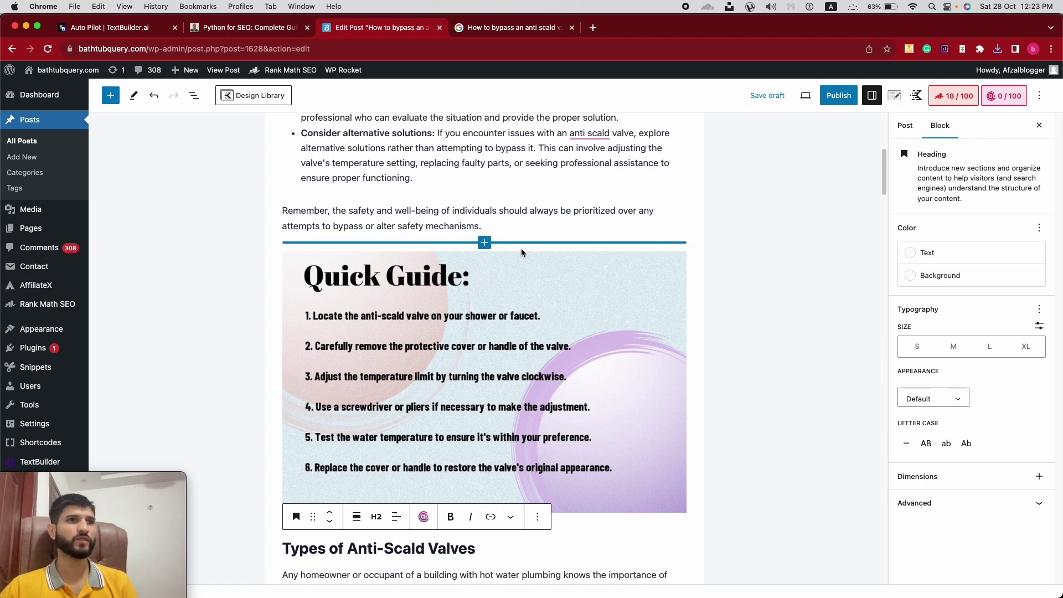
{"action": "scroll", "coordinate": [517, 253], "scroll_direction": "up", "scroll_amount": 1}
{"action": "left_click", "coordinate": [539, 249]}
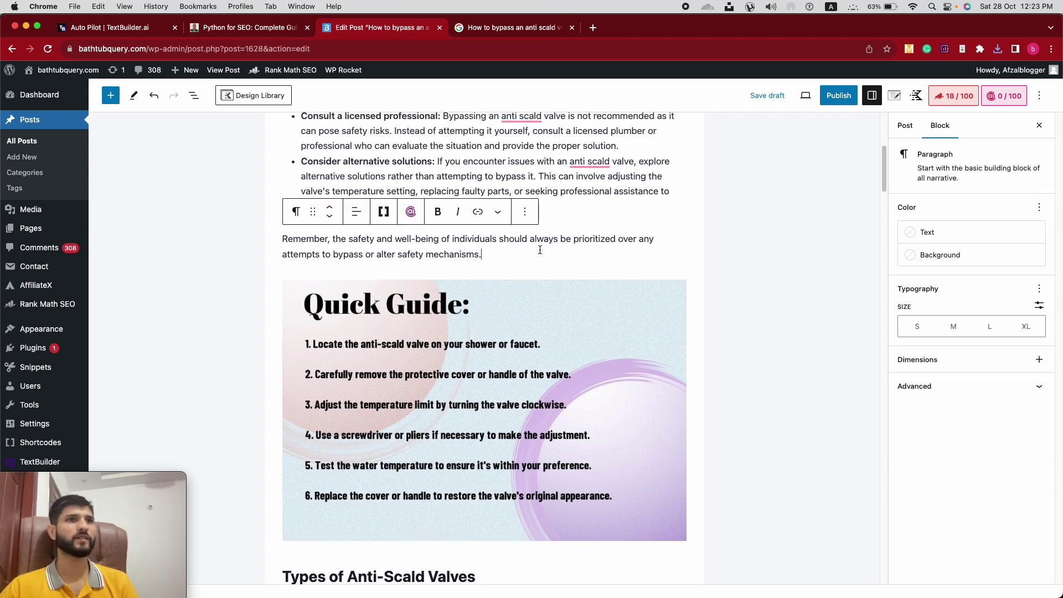
{"action": "double_click", "coordinate": [405, 256]}
{"action": "double_click", "coordinate": [515, 238]}
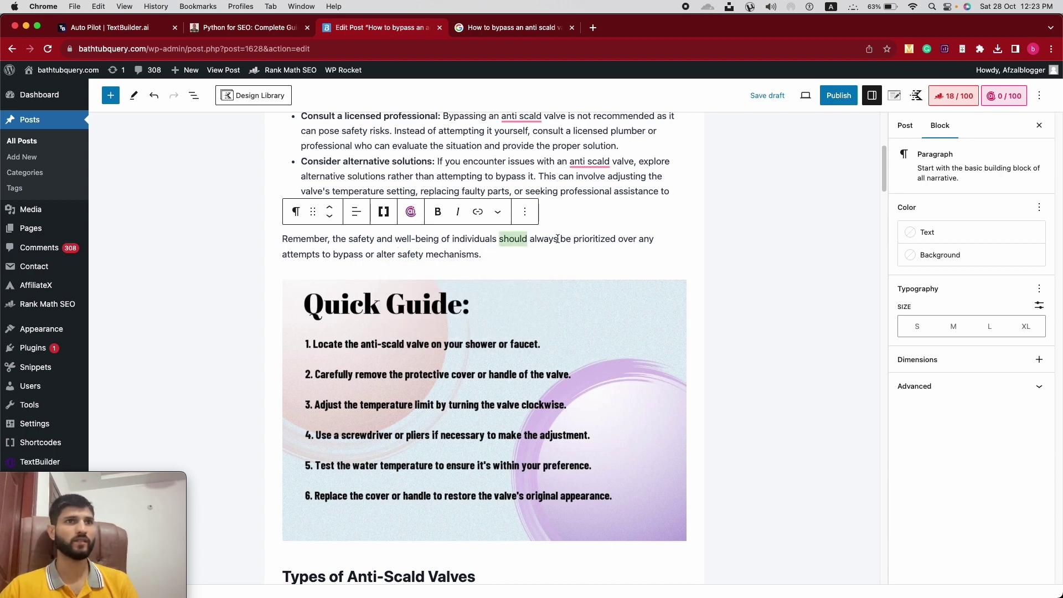
{"action": "double_click", "coordinate": [543, 238]}
{"action": "double_click", "coordinate": [591, 239]}
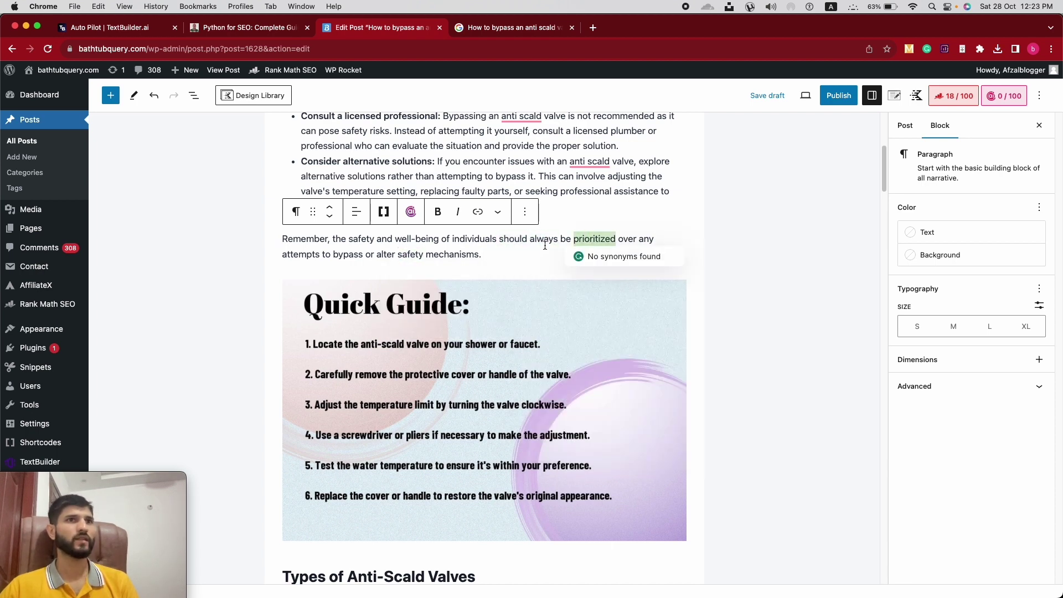
{"action": "scroll", "coordinate": [541, 250], "scroll_direction": "up", "scroll_amount": 3}
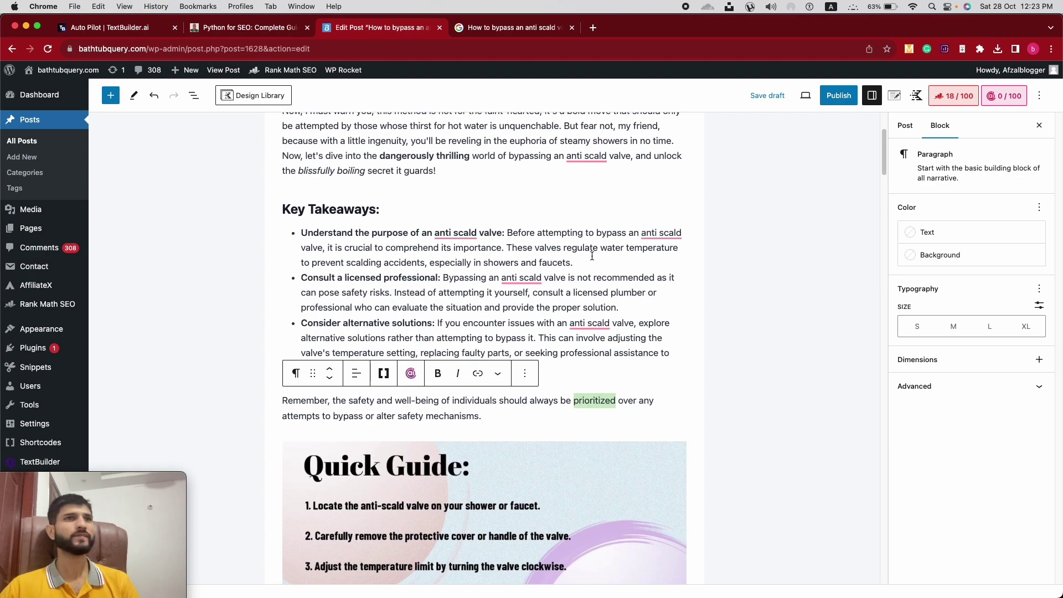
{"action": "scroll", "coordinate": [592, 256], "scroll_direction": "up", "scroll_amount": 3}
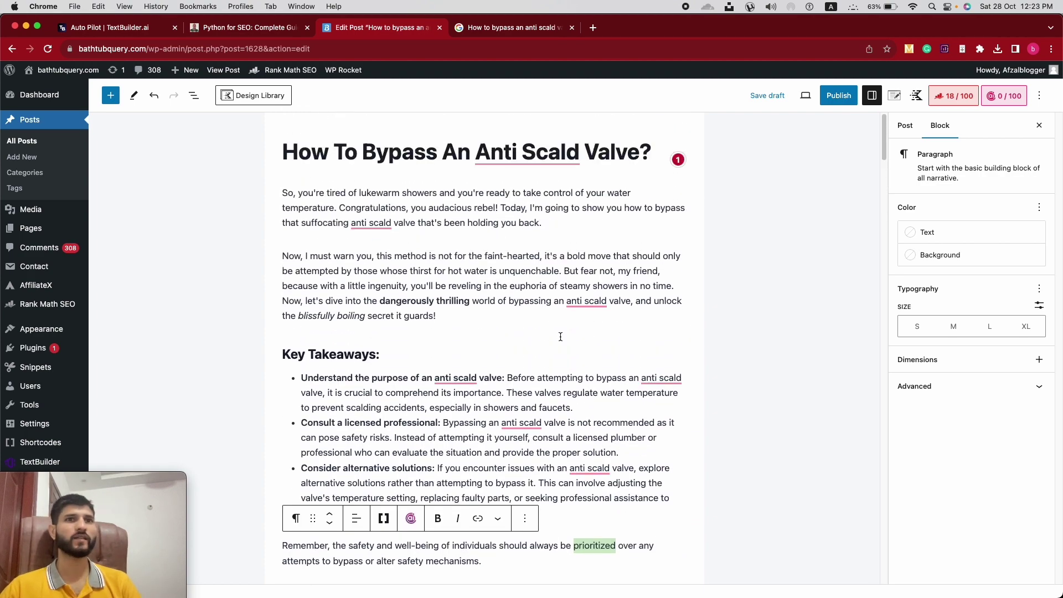
{"action": "scroll", "coordinate": [560, 336], "scroll_direction": "down", "scroll_amount": 10}
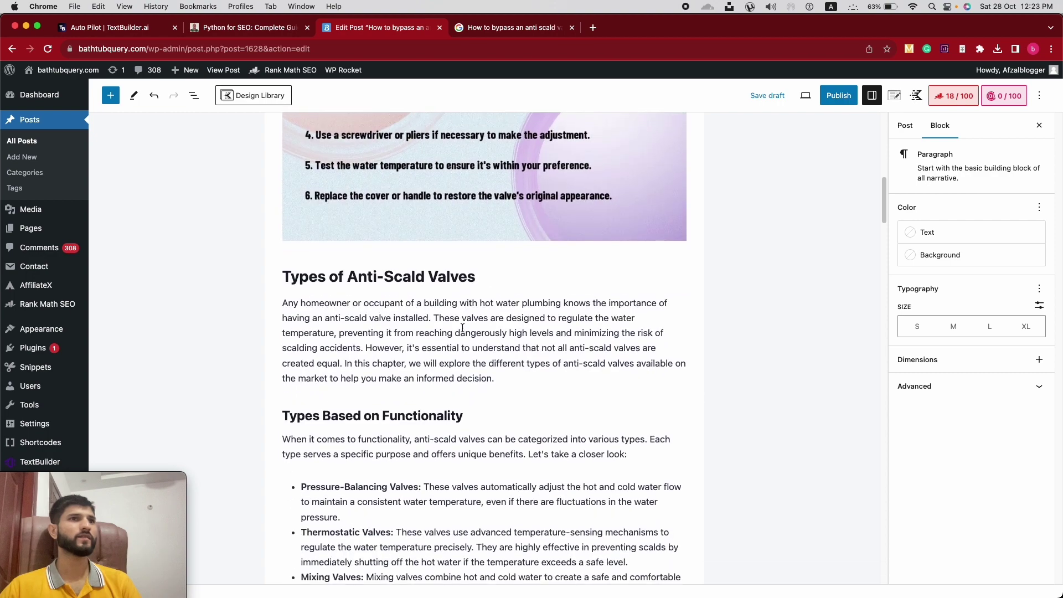
{"action": "scroll", "coordinate": [461, 327], "scroll_direction": "up", "scroll_amount": 4}
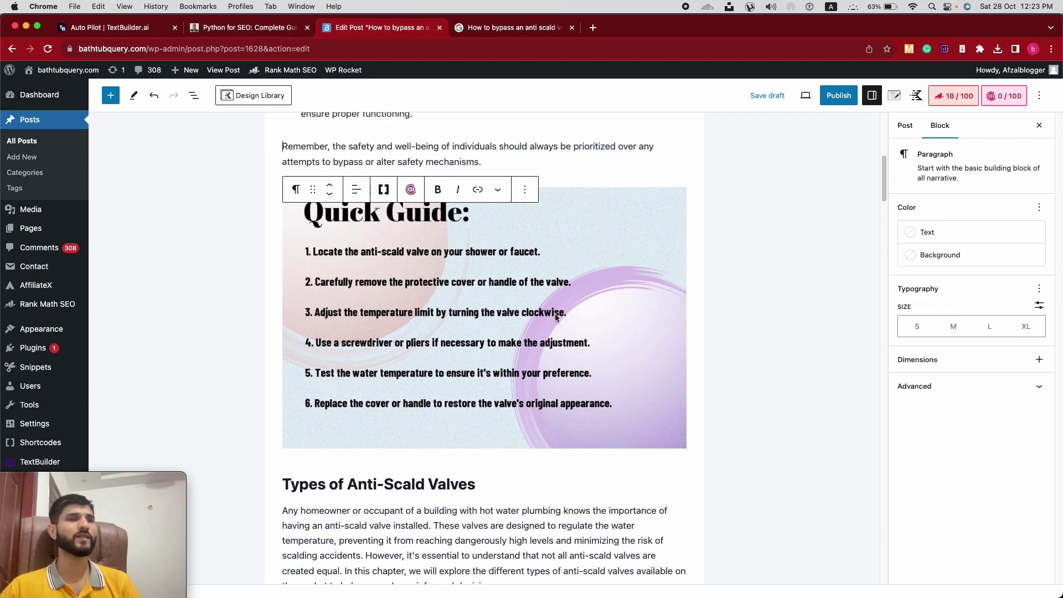
{"action": "scroll", "coordinate": [503, 303], "scroll_direction": "down", "scroll_amount": 1}
{"action": "left_click", "coordinate": [502, 301]}
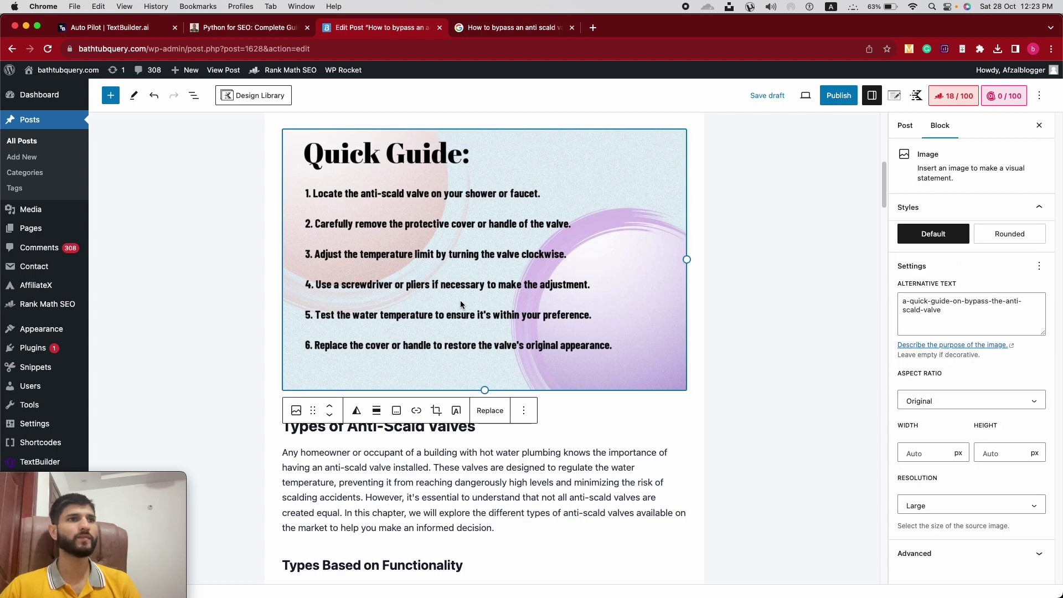
Split the paragraph under Types of Anti-Scald Valves so that a new paragraph starts at "However, it's essential to understand"
{"action": "scroll", "coordinate": [500, 304], "scroll_direction": "down", "scroll_amount": 2}
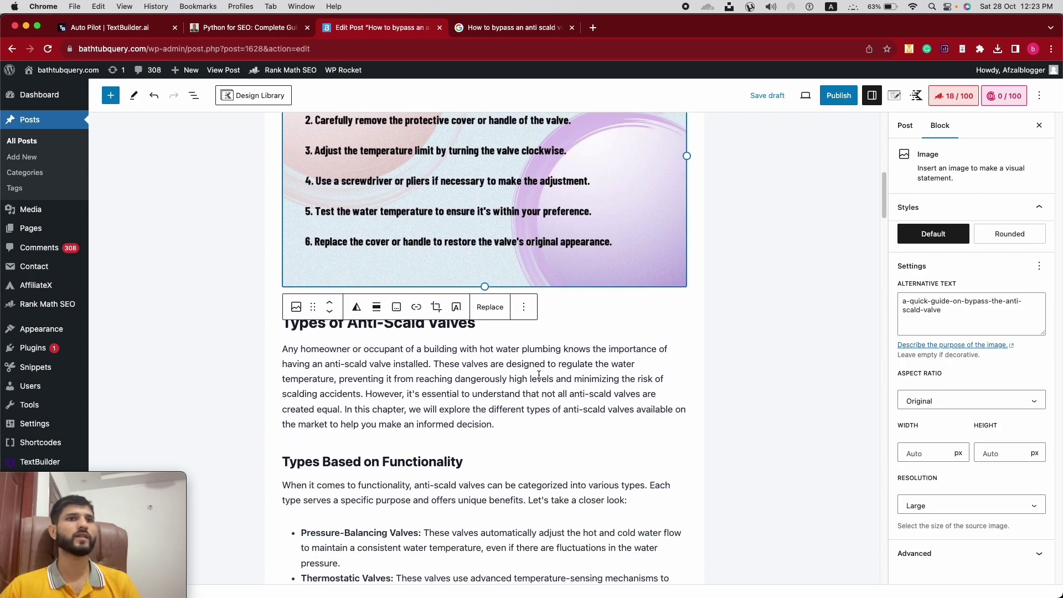
{"action": "left_click", "coordinate": [368, 397]}
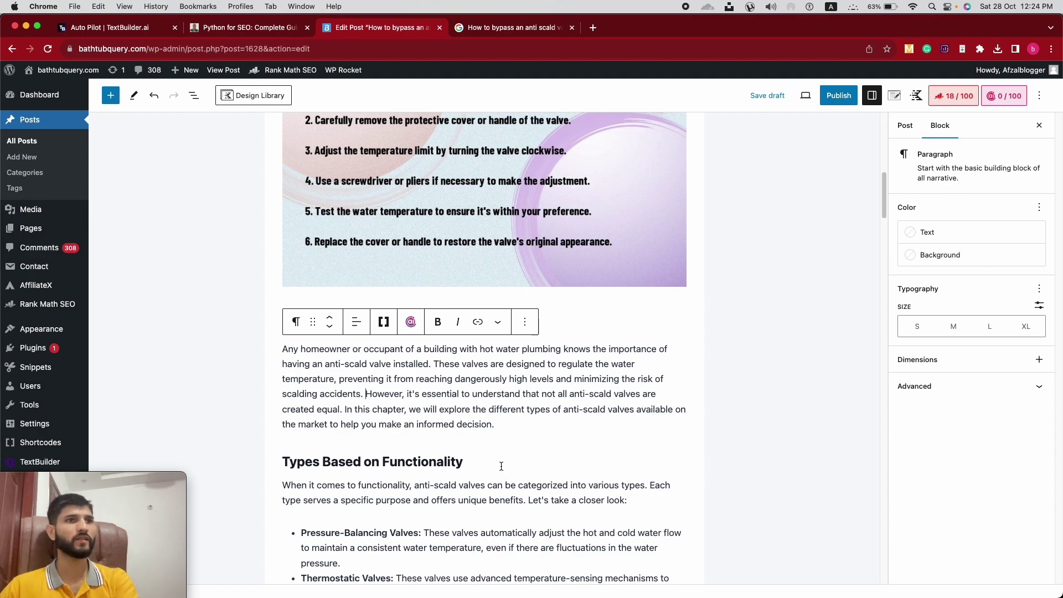
{"action": "scroll", "coordinate": [430, 317], "scroll_direction": "down", "scroll_amount": 8}
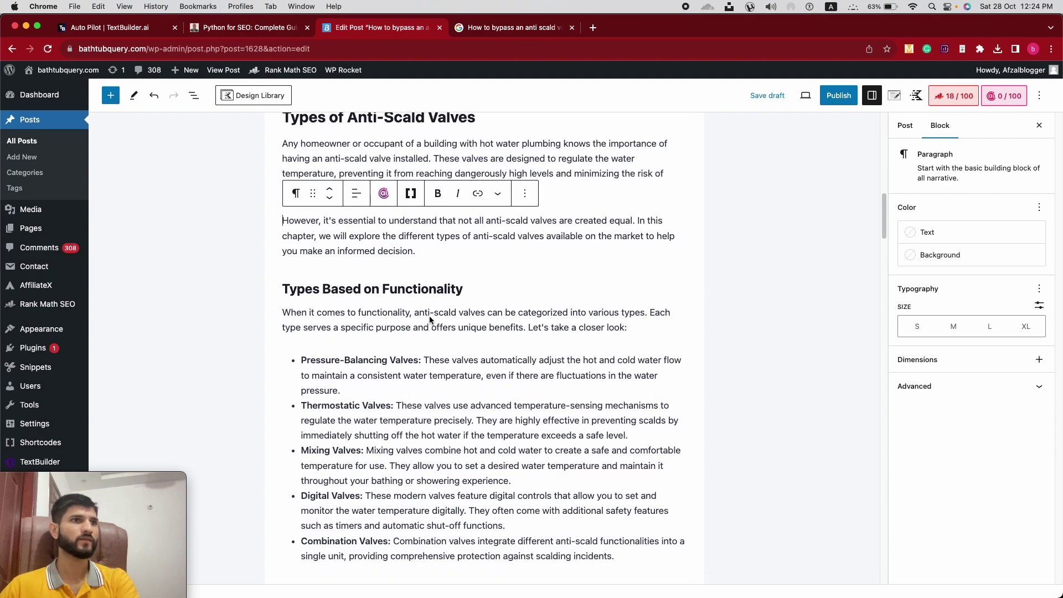
Review the valve types, step-by-step bypass procedure, essential tips and bypass factors sections for content that needs editing
{"action": "scroll", "coordinate": [430, 316], "scroll_direction": "down", "scroll_amount": 9}
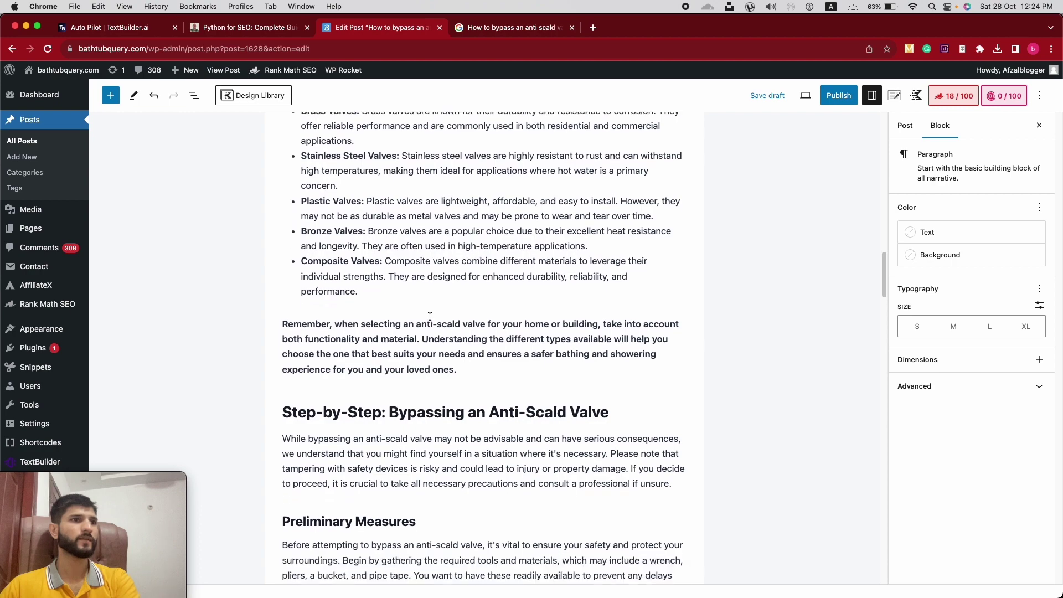
{"action": "left_click", "coordinate": [401, 258]}
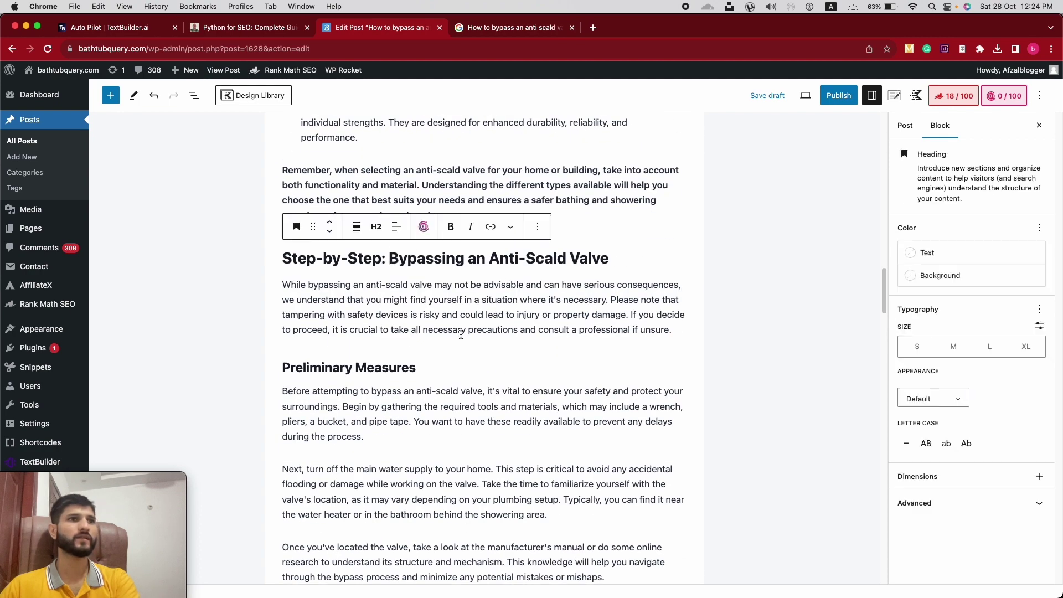
{"action": "scroll", "coordinate": [456, 259], "scroll_direction": "down", "scroll_amount": 3}
{"action": "scroll", "coordinate": [457, 340], "scroll_direction": "down", "scroll_amount": 7}
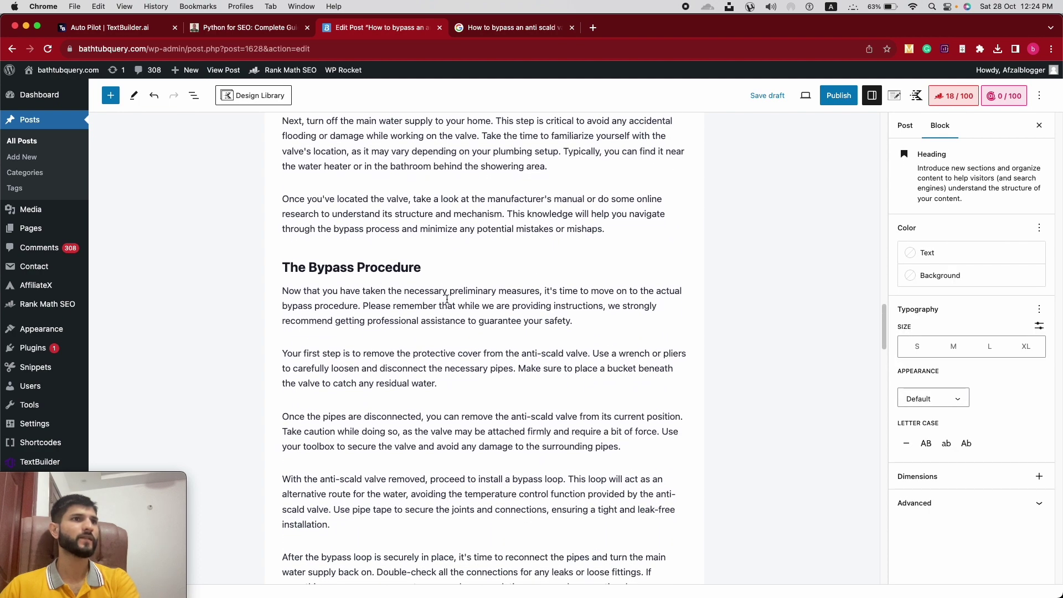
{"action": "scroll", "coordinate": [447, 299], "scroll_direction": "down", "scroll_amount": 6}
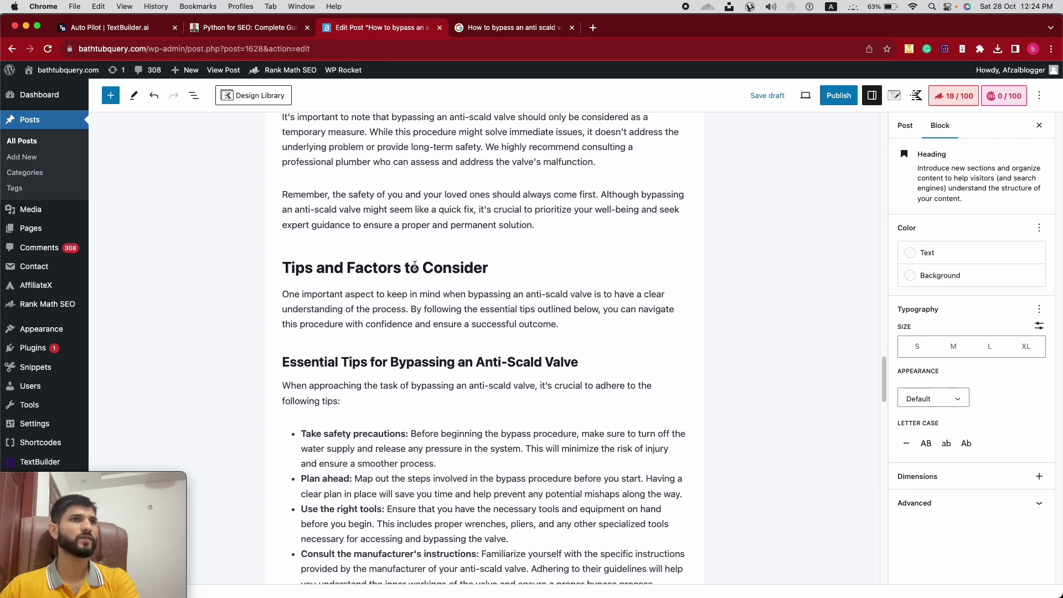
{"action": "scroll", "coordinate": [442, 282], "scroll_direction": "down", "scroll_amount": 3}
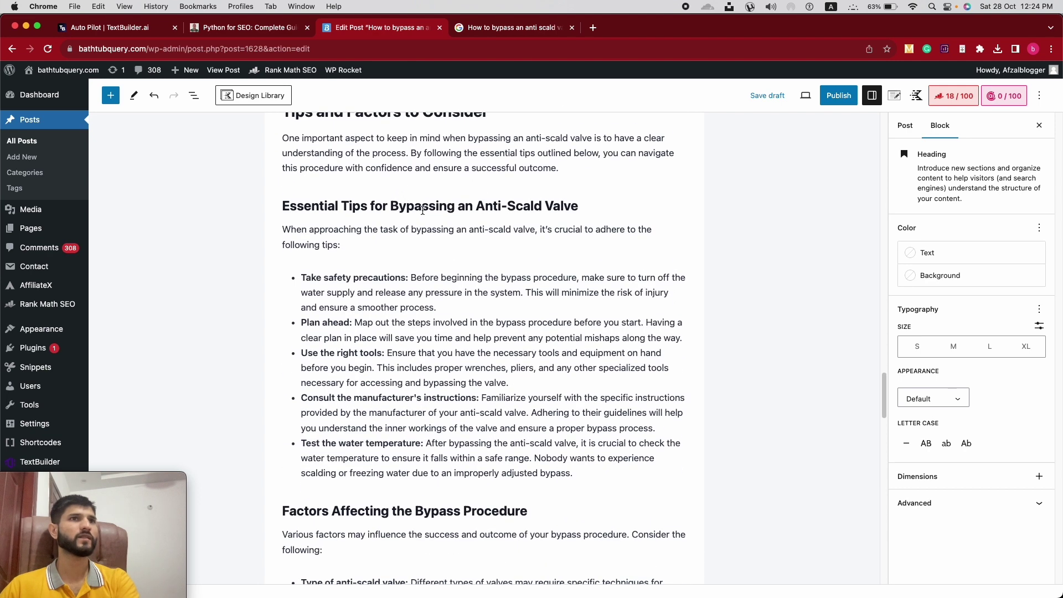
{"action": "scroll", "coordinate": [293, 293], "scroll_direction": "down", "scroll_amount": 4}
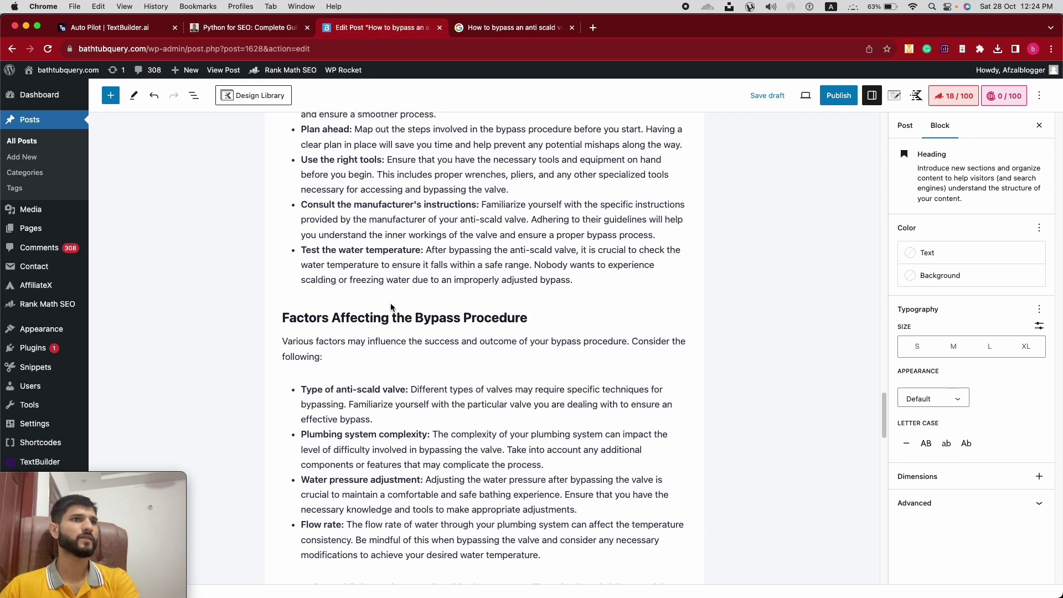
{"action": "scroll", "coordinate": [443, 321], "scroll_direction": "down", "scroll_amount": 3}
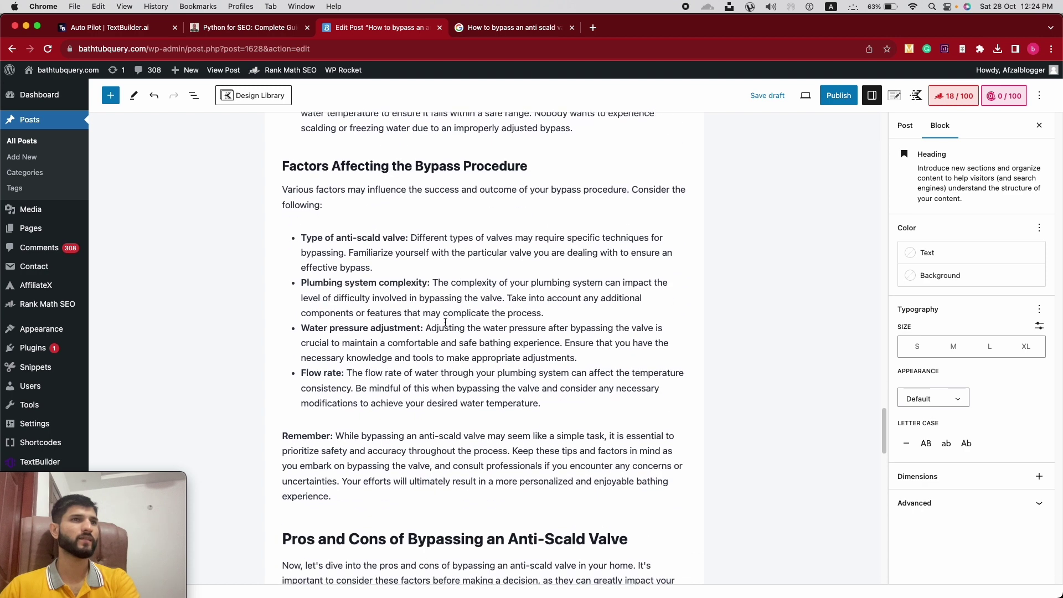
{"action": "scroll", "coordinate": [382, 366], "scroll_direction": "down", "scroll_amount": 2}
Delete the Factors Affecting the Bypass Procedure section, including its heading, introductory sentence and bulleted list
{"action": "left_click", "coordinate": [404, 362]}
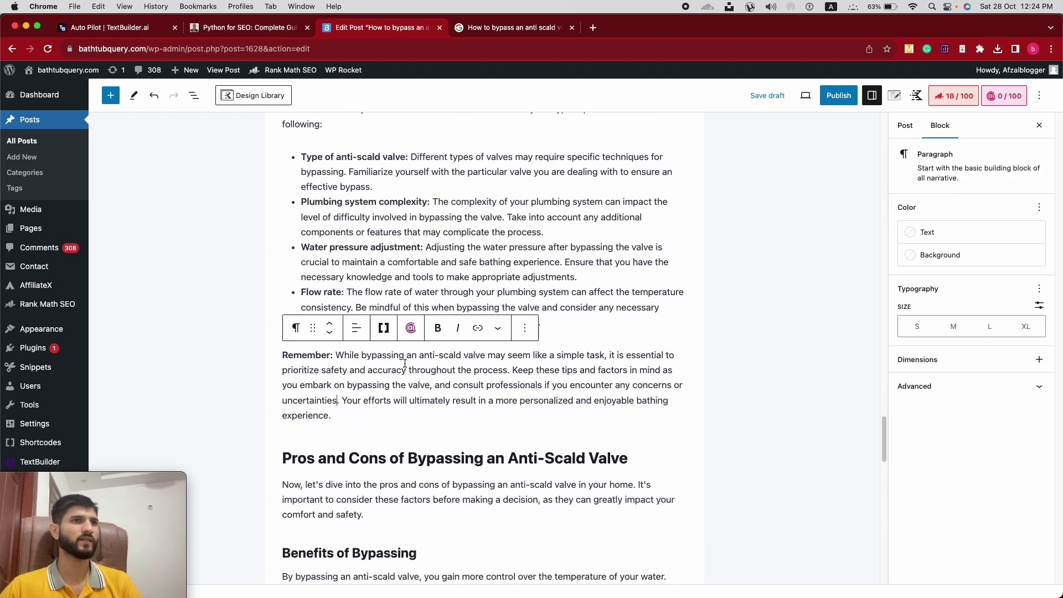
{"action": "scroll", "coordinate": [443, 325], "scroll_direction": "up", "scroll_amount": 2}
{"action": "left_click", "coordinate": [443, 326]}
{"action": "left_click_drag", "start_coordinate": [556, 392], "coordinate": [267, 162]}
{"action": "key", "text": "BackSpace"}
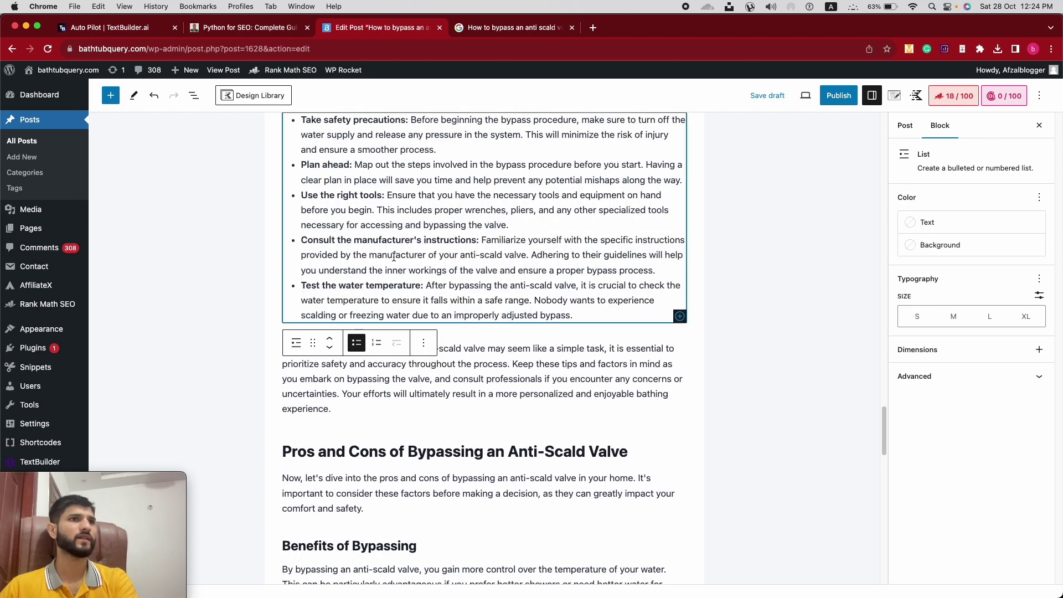
Insert a one-column Row Layout above the "Remember:" paragraph in the essential tips section and paste a copy of that paragraph into it
{"action": "triple_click", "coordinate": [426, 354]}
{"action": "key", "text": "super+c"}
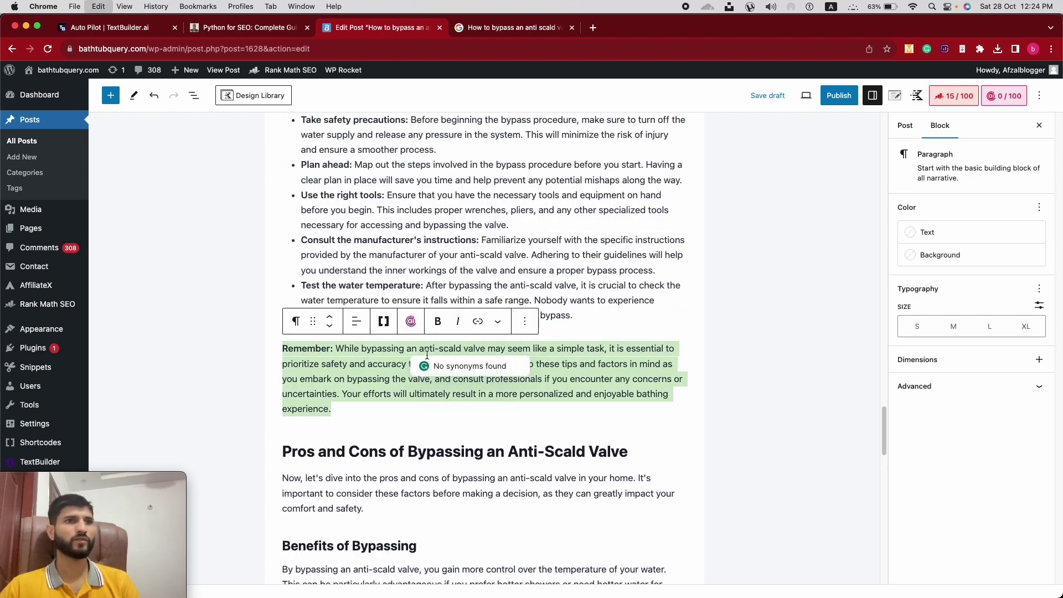
{"action": "left_click", "coordinate": [460, 329]}
{"action": "left_click", "coordinate": [485, 331]}
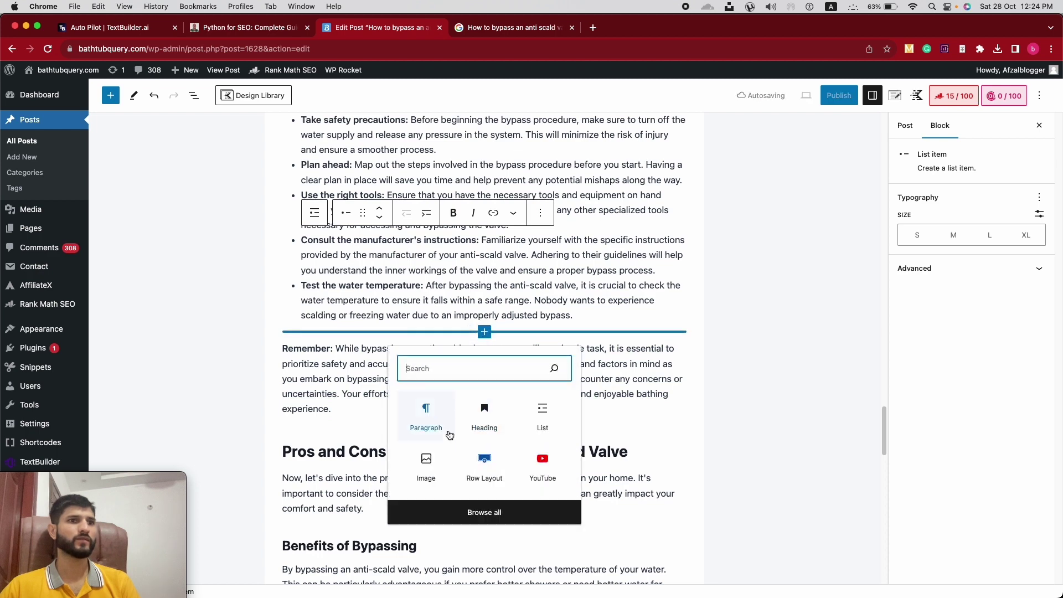
{"action": "left_click", "coordinate": [475, 465]}
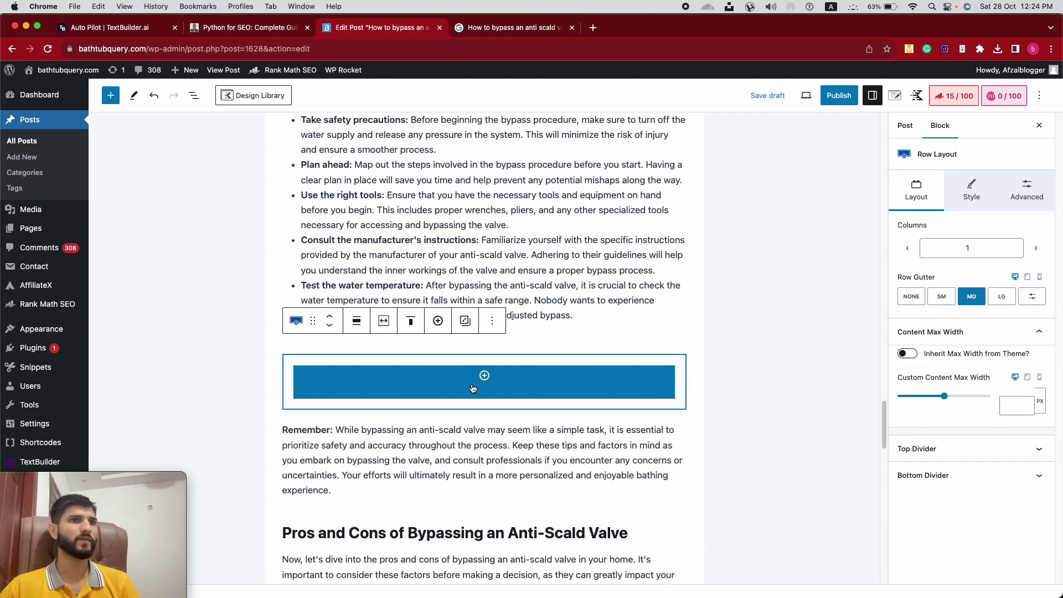
{"action": "left_click", "coordinate": [473, 388]}
{"action": "left_click", "coordinate": [424, 481]}
{"action": "key", "text": "super+v"}
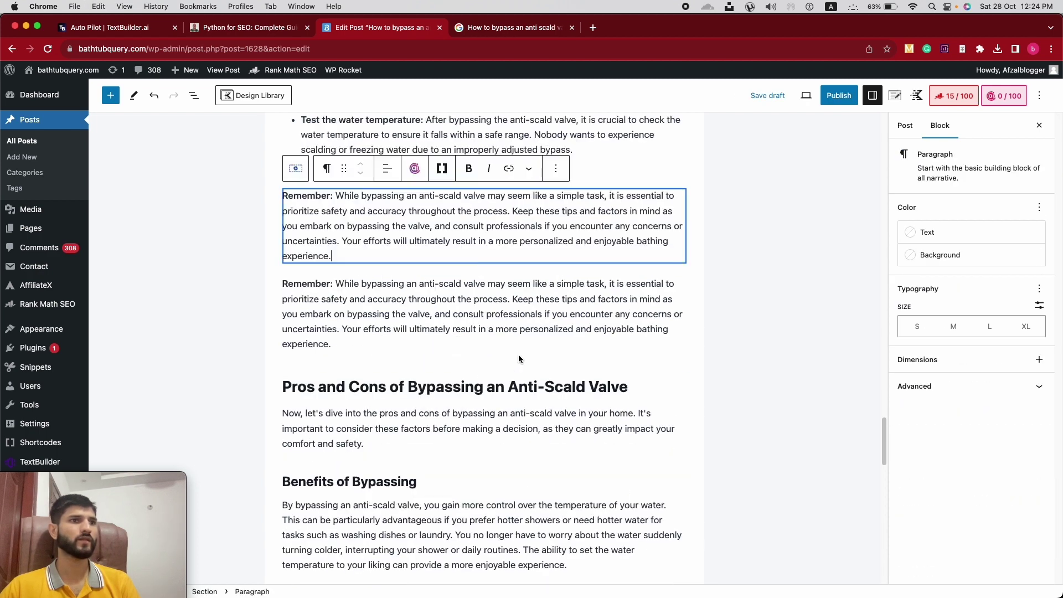
Delete the original "Remember:" paragraph below the Row Layout, including its empty block
{"action": "triple_click", "coordinate": [312, 307]}
{"action": "key", "text": "BackSpace"}
{"action": "key", "text": "BackSpace"}
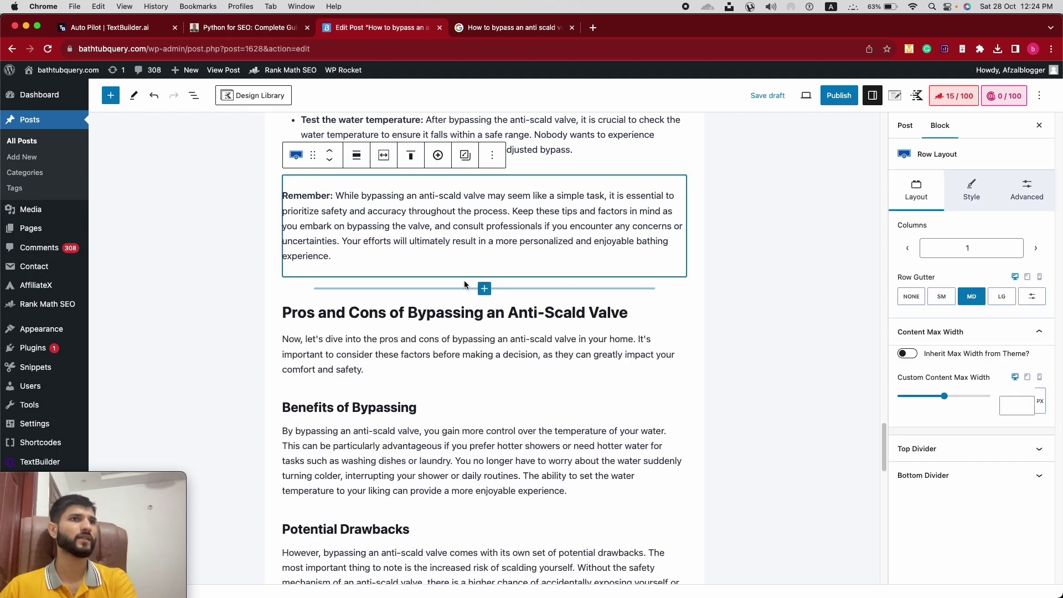
Give the "Remember:" Row Layout a blue 489DDE background with 0.19 opacity
{"action": "left_click", "coordinate": [191, 97]}
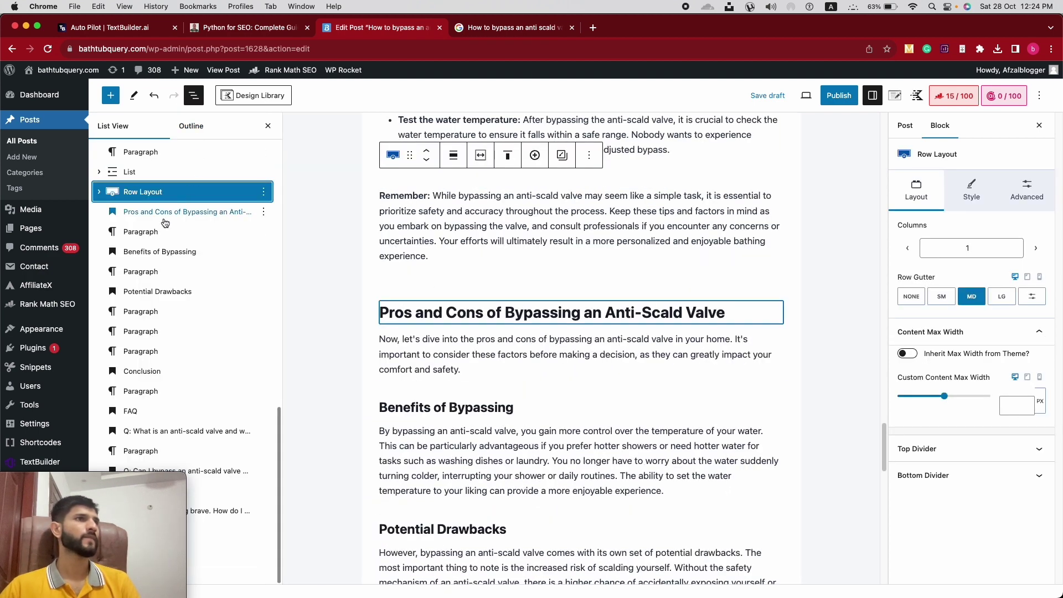
{"action": "left_click", "coordinate": [971, 191]}
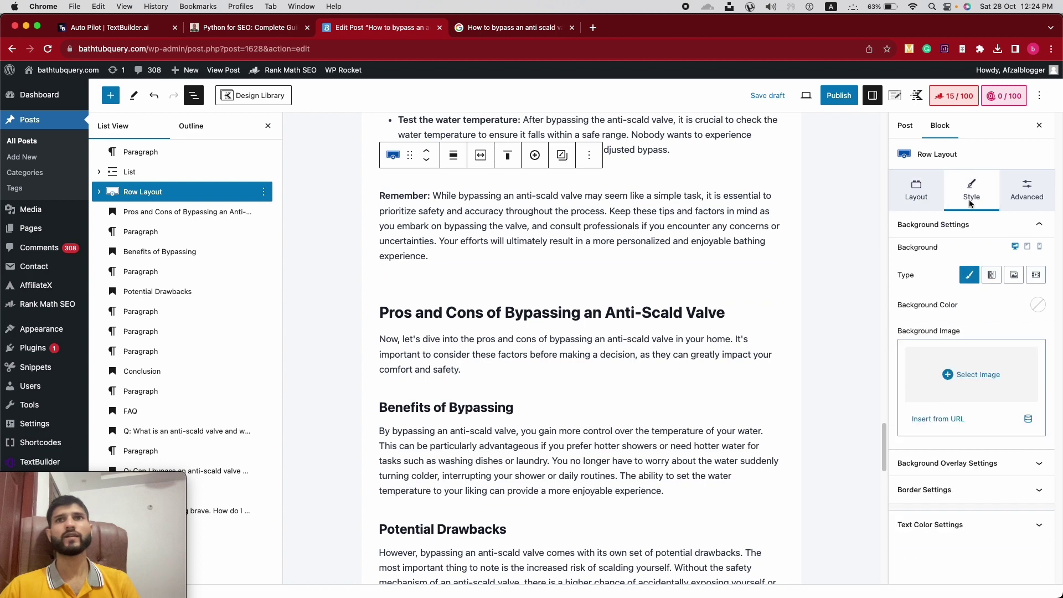
{"action": "left_click", "coordinate": [1037, 305]}
{"action": "left_click", "coordinate": [882, 282]}
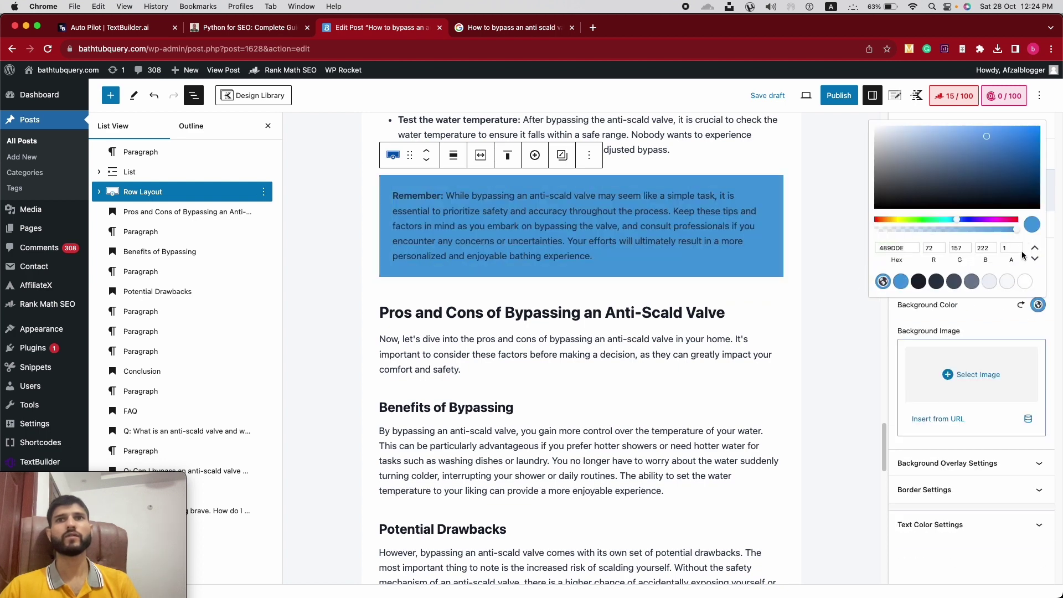
{"action": "type", "text": "0.19"}
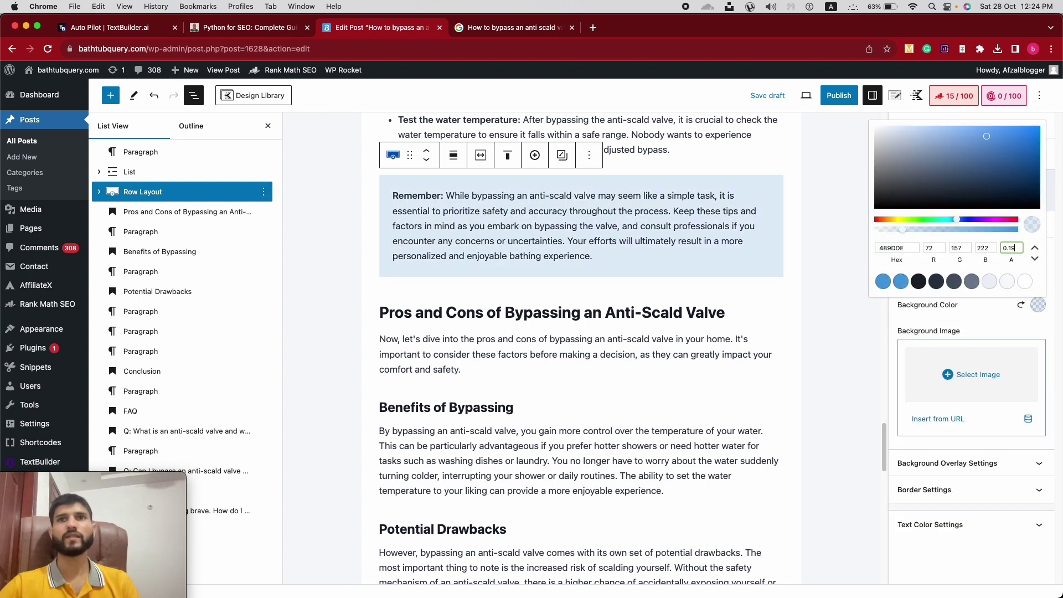
{"action": "left_click", "coordinate": [817, 265]}
{"action": "scroll", "coordinate": [573, 287], "scroll_direction": "up", "scroll_amount": 3}
{"action": "scroll", "coordinate": [571, 308], "scroll_direction": "up", "scroll_amount": 1}
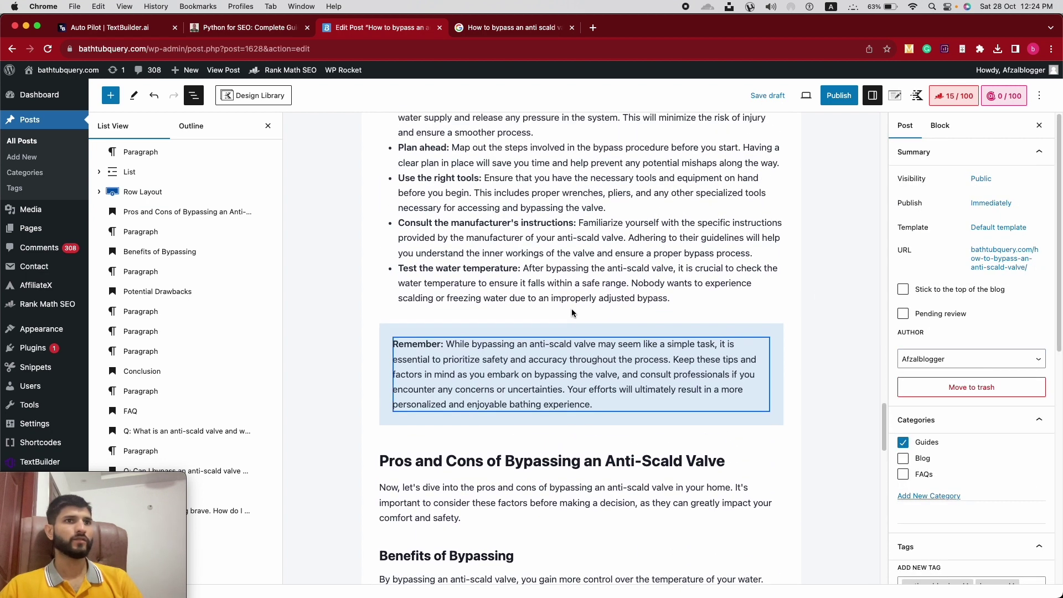
Add a thin blue border around the "Remember:" Row Layout
{"action": "scroll", "coordinate": [460, 292], "scroll_direction": "down", "scroll_amount": 1}
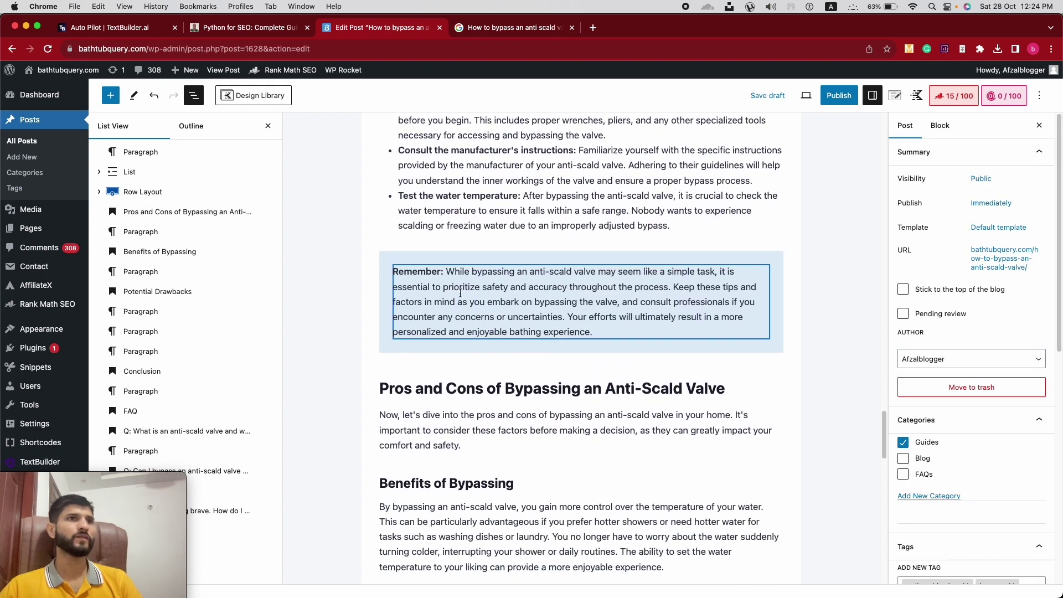
{"action": "left_click", "coordinate": [397, 259]}
{"action": "left_click", "coordinate": [948, 490]}
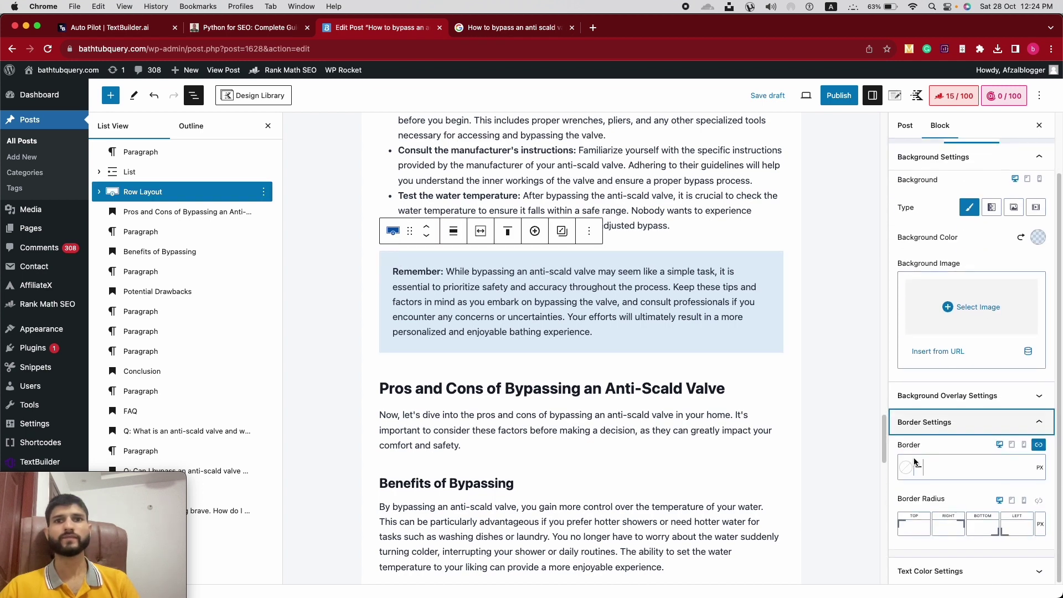
{"action": "left_click", "coordinate": [906, 468]}
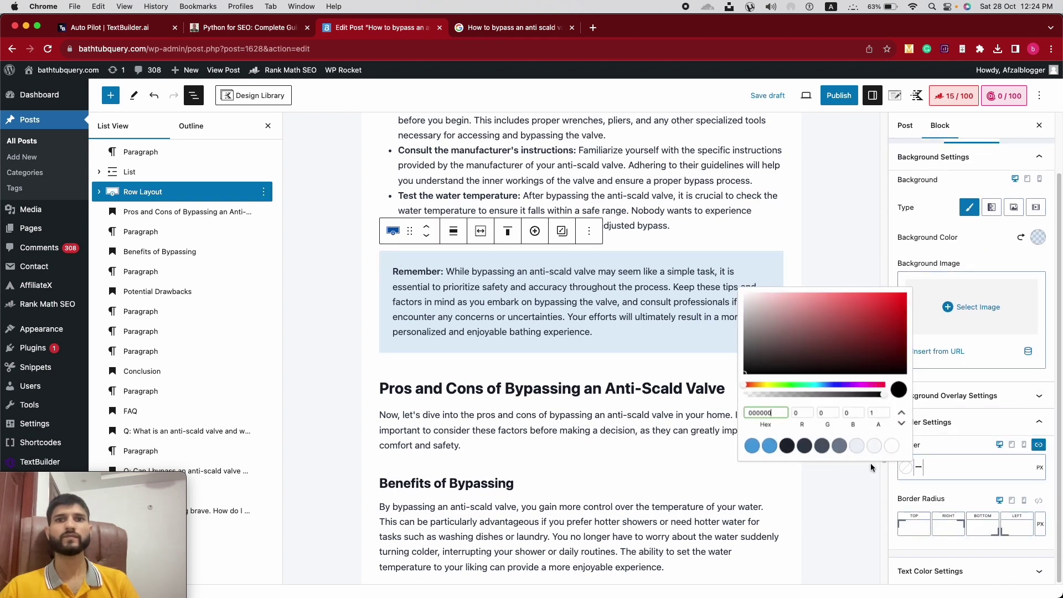
{"action": "left_click", "coordinate": [748, 445]}
{"action": "left_click", "coordinate": [955, 471]}
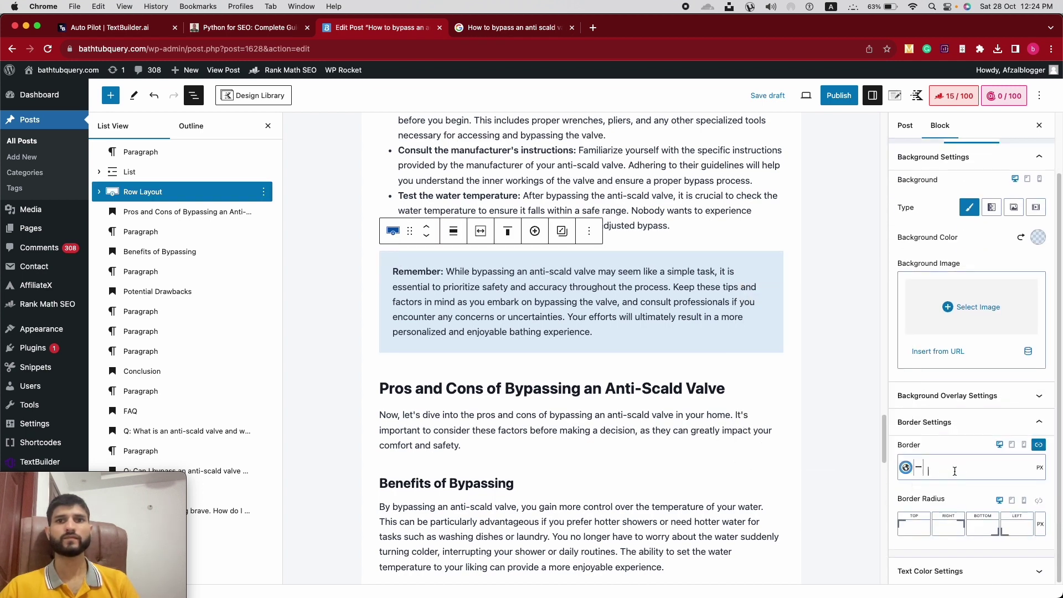
{"action": "left_click", "coordinate": [449, 430]}
Delete the Benefits of Bypassing heading and its paragraph from the pros and cons section
{"action": "scroll", "coordinate": [431, 332], "scroll_direction": "down", "scroll_amount": 3}
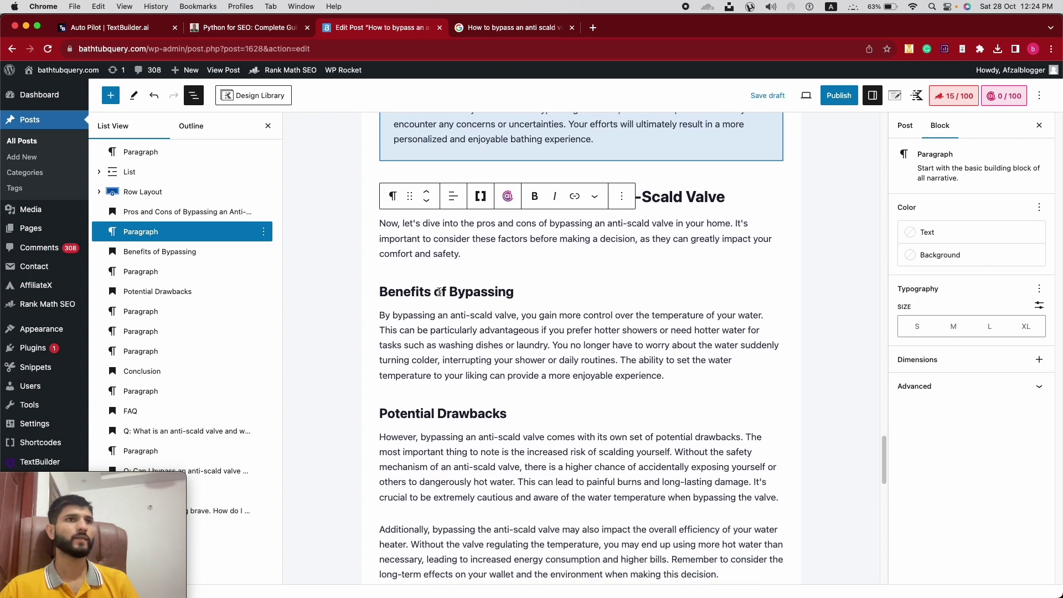
{"action": "scroll", "coordinate": [437, 408], "scroll_direction": "down", "scroll_amount": 1}
{"action": "triple_click", "coordinate": [476, 305]}
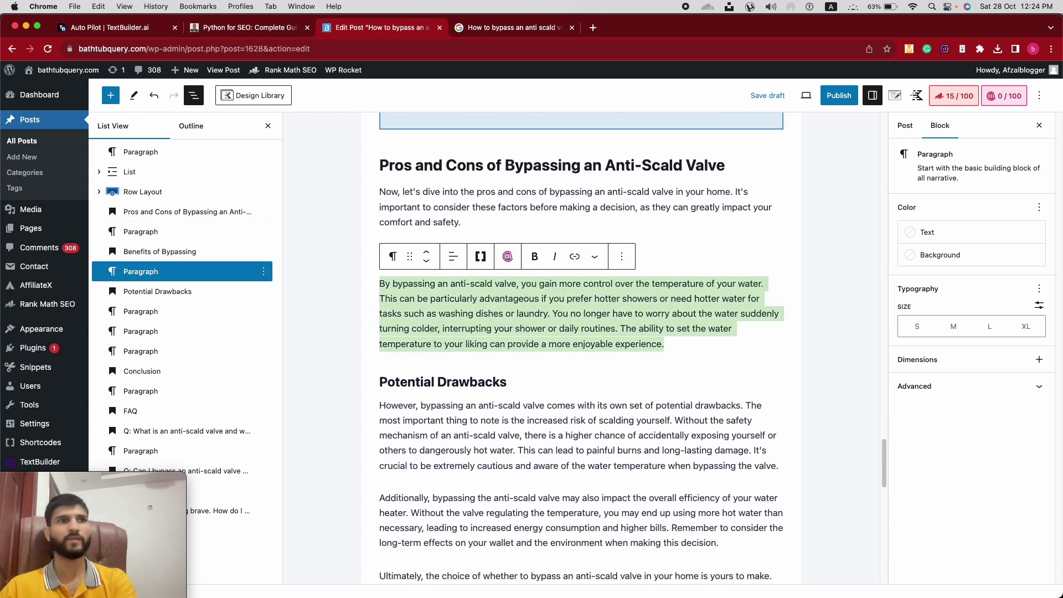
{"action": "key", "text": "BackSpace"}
{"action": "key", "text": "shift+Home"}
{"action": "key", "text": "BackSpace"}
{"action": "key", "text": "BackSpace"}
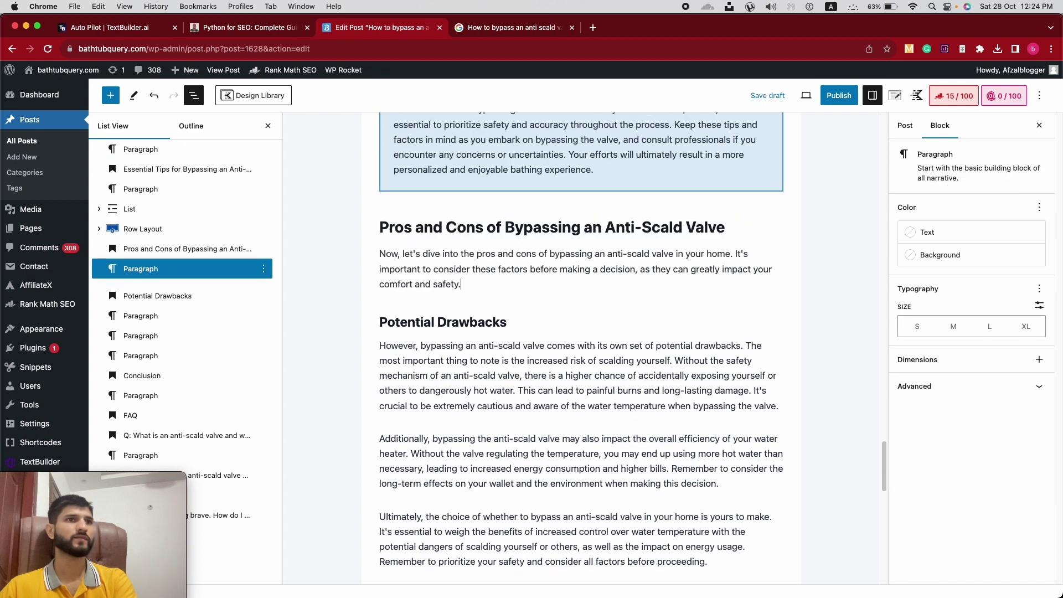
Change the FAQ question "Okay, I'm feeling brave. How do I bypass an anti-scald valve?" to heading level H3
{"action": "scroll", "coordinate": [469, 325], "scroll_direction": "down", "scroll_amount": 1}
{"action": "scroll", "coordinate": [485, 347], "scroll_direction": "down", "scroll_amount": 10}
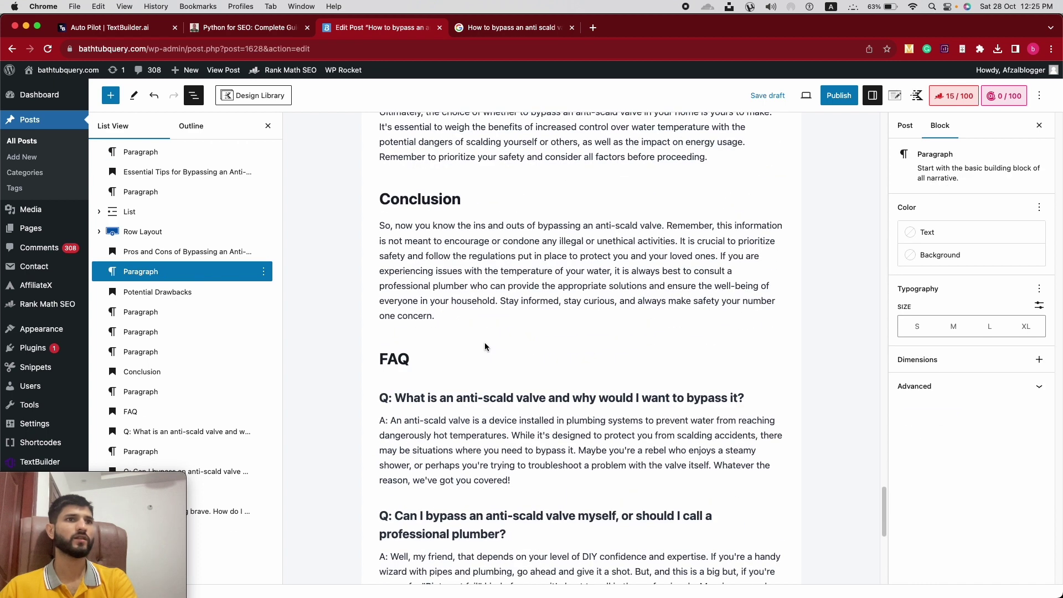
{"action": "scroll", "coordinate": [581, 334], "scroll_direction": "down", "scroll_amount": 5}
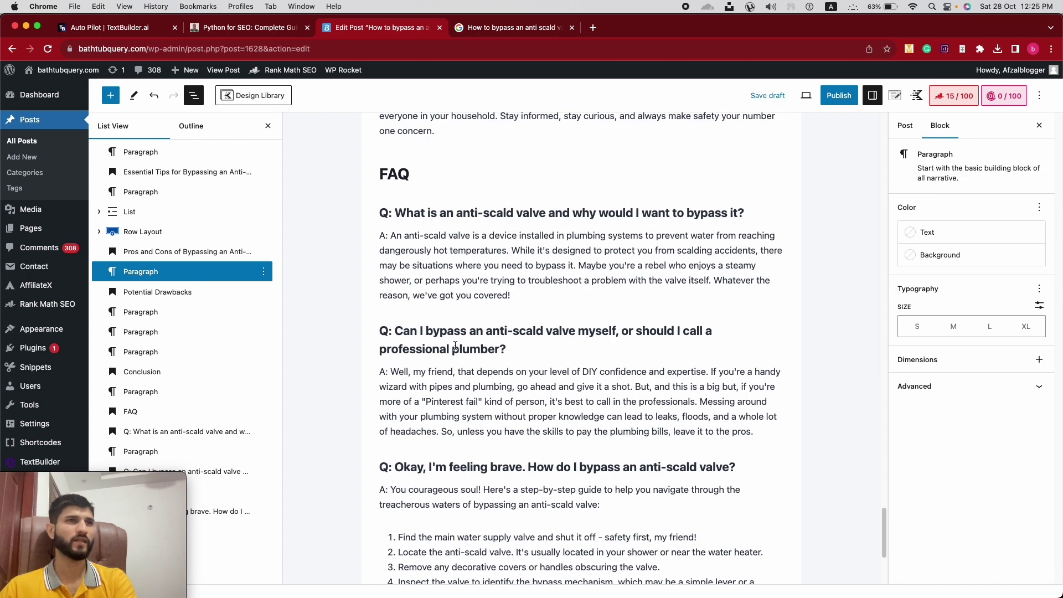
{"action": "scroll", "coordinate": [446, 321], "scroll_direction": "down", "scroll_amount": 2}
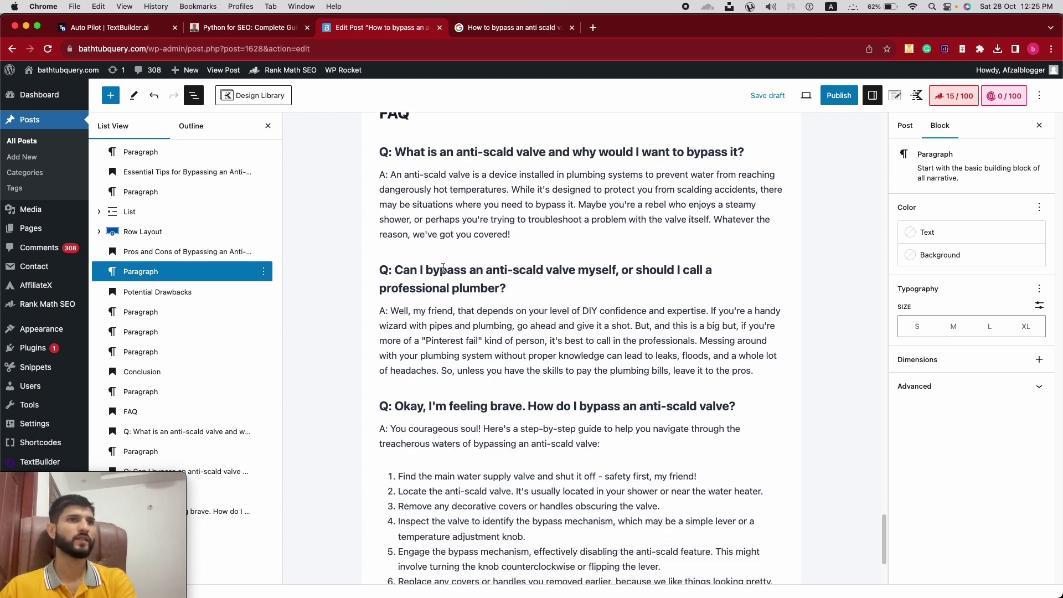
{"action": "scroll", "coordinate": [467, 322], "scroll_direction": "down", "scroll_amount": 4}
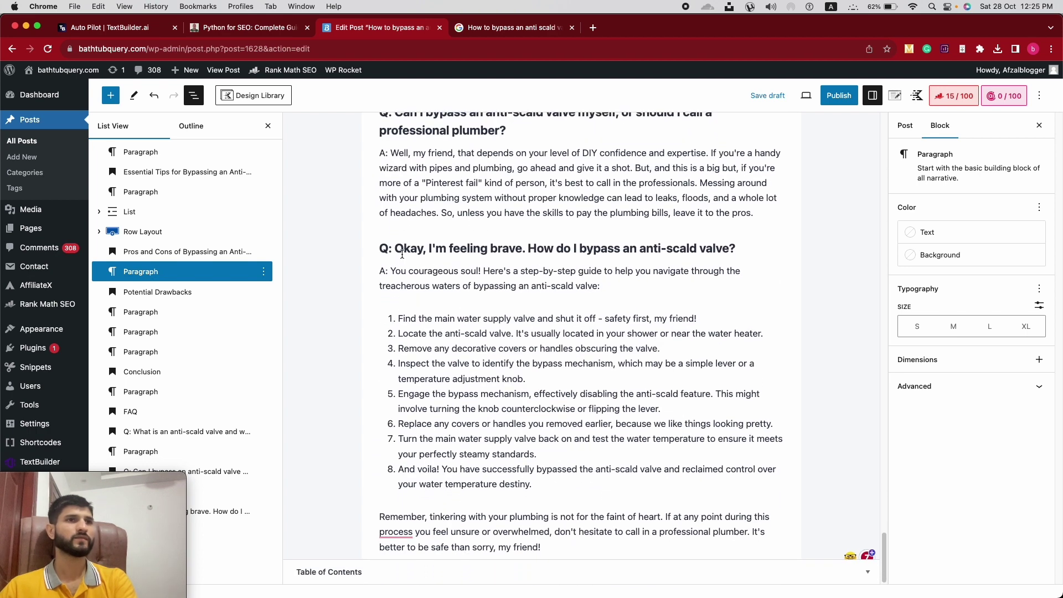
{"action": "left_click", "coordinate": [554, 248]}
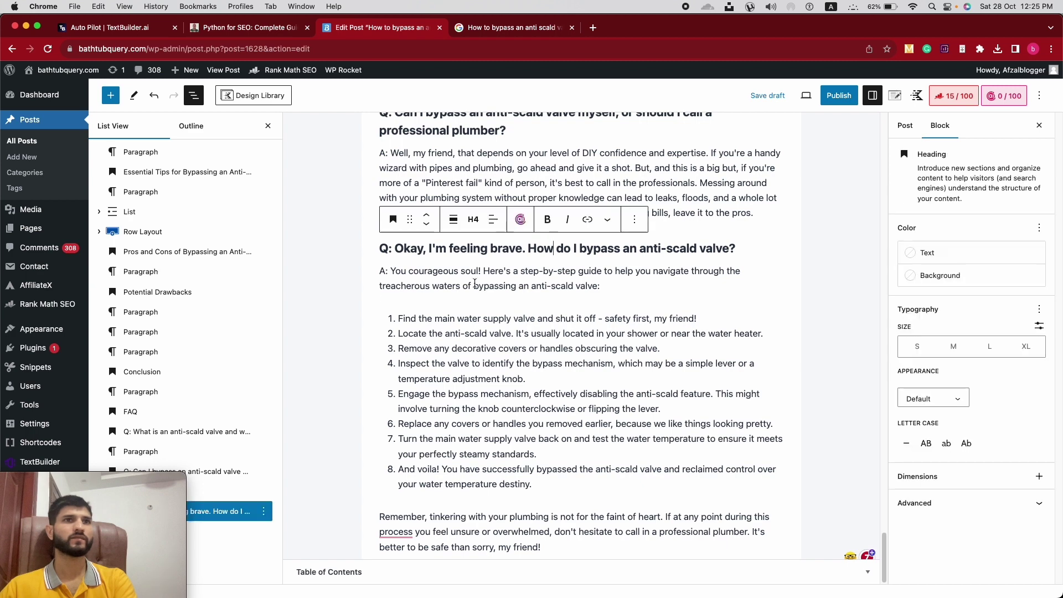
{"action": "left_click", "coordinate": [473, 219]}
{"action": "left_click", "coordinate": [479, 293]}
Change the first two FAQ questions, about what an anti-scald valve is and calling a professional plumber, to heading level H3
{"action": "left_click", "coordinate": [468, 247]}
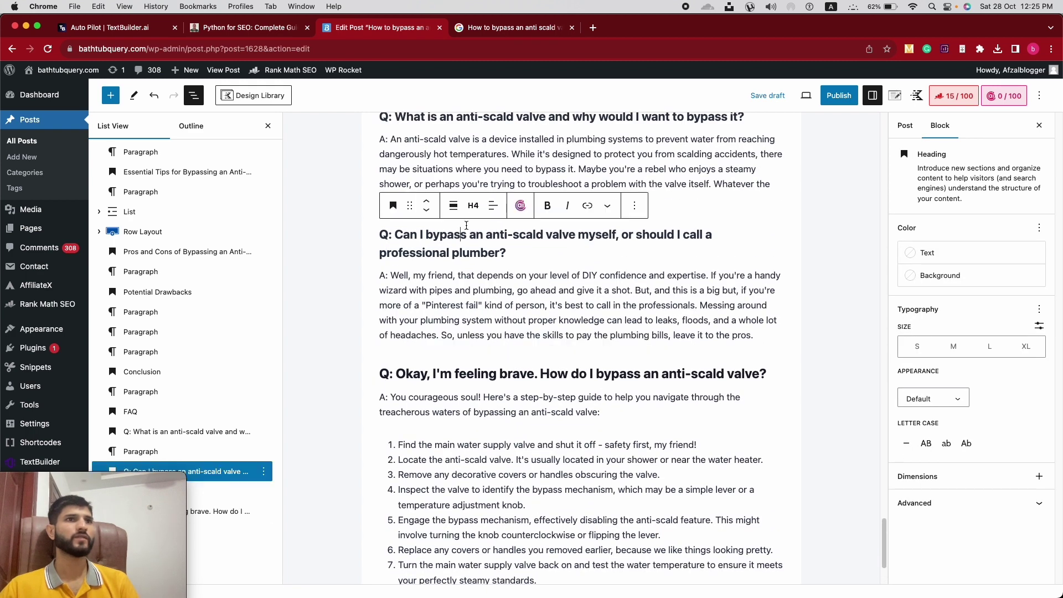
{"action": "left_click", "coordinate": [473, 206]}
{"action": "left_click", "coordinate": [480, 285]}
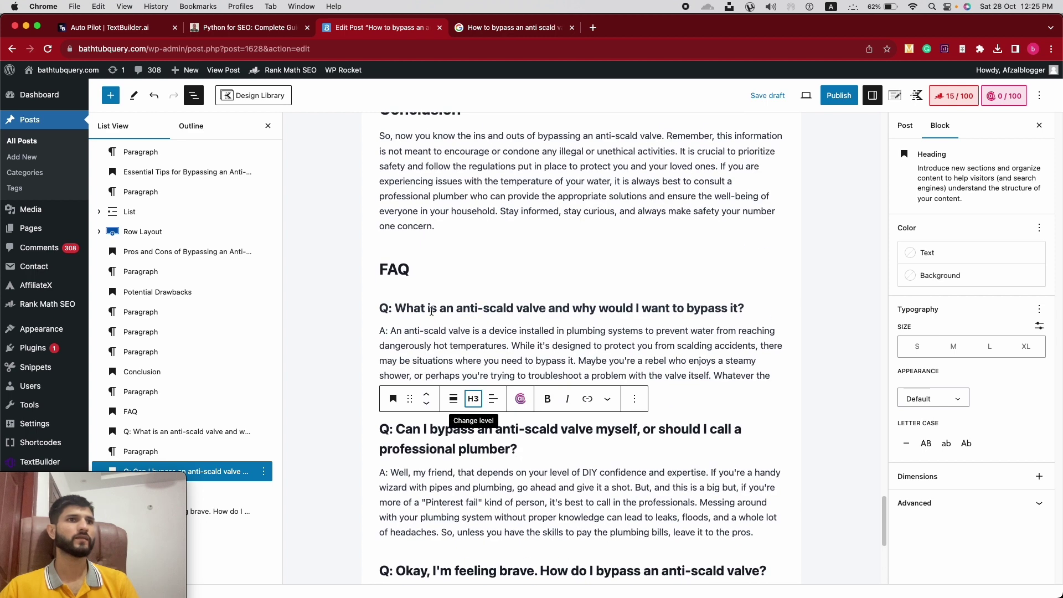
{"action": "left_click", "coordinate": [431, 311]}
{"action": "left_click", "coordinate": [473, 278]}
{"action": "left_click", "coordinate": [477, 354]}
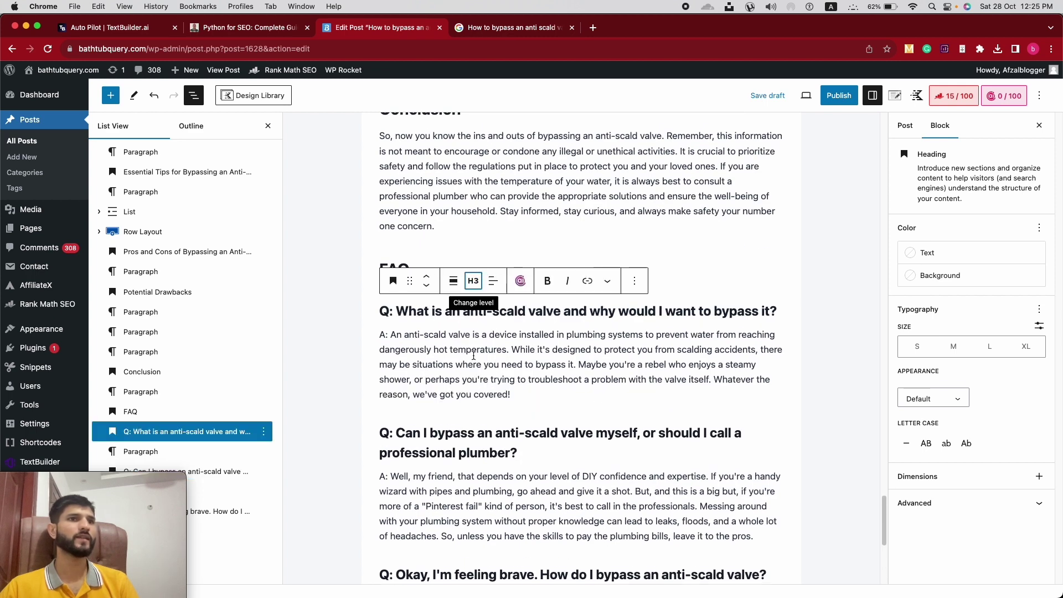
Check the document outline for heading level errors and change the flagged Key Takeaways heading to H2
{"action": "left_click", "coordinate": [188, 126]}
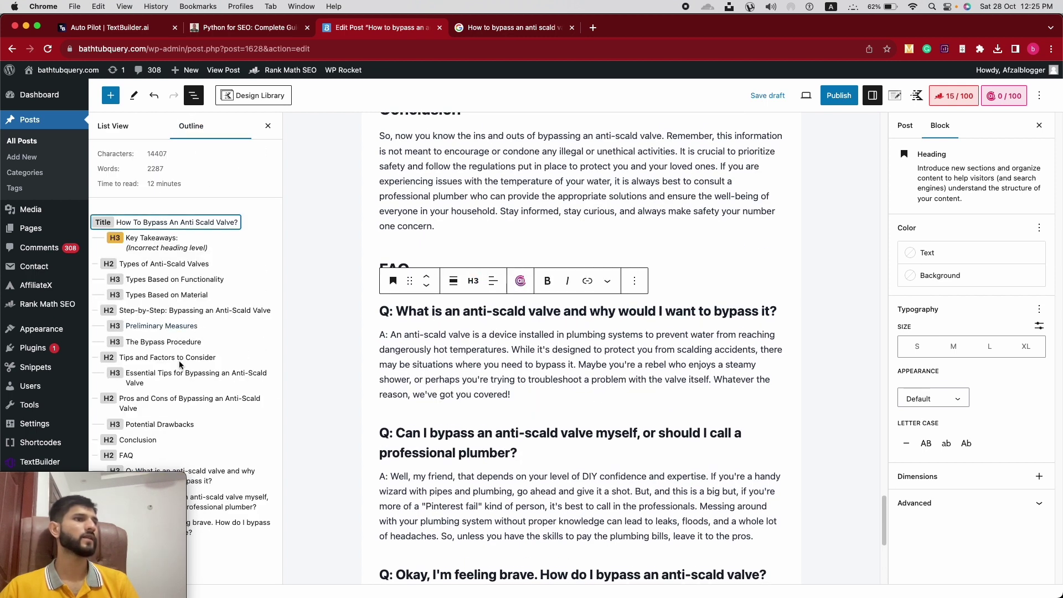
{"action": "left_click", "coordinate": [222, 243]}
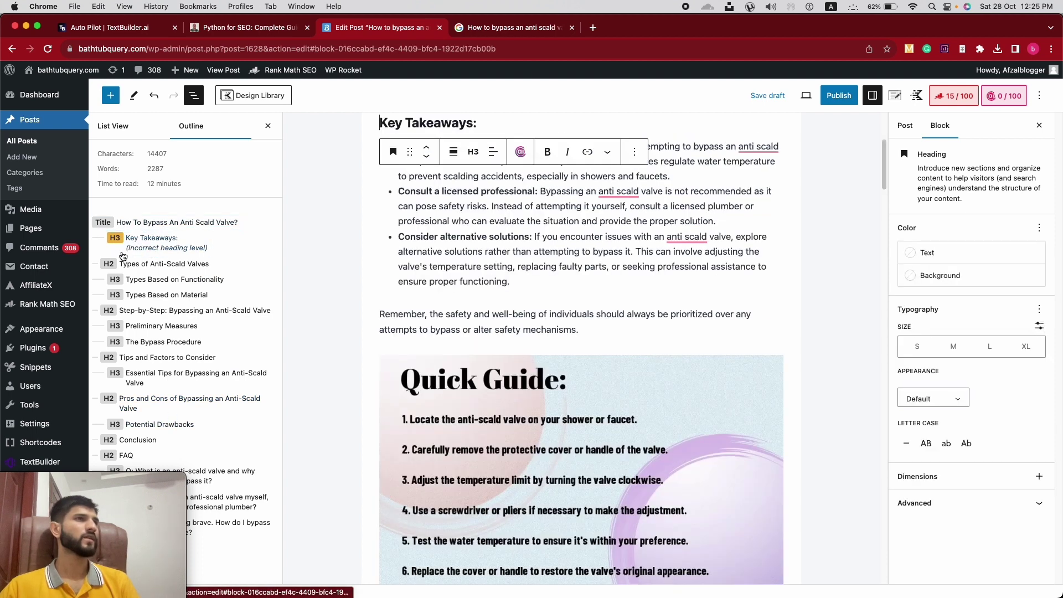
{"action": "scroll", "coordinate": [498, 304], "scroll_direction": "up", "scroll_amount": 4}
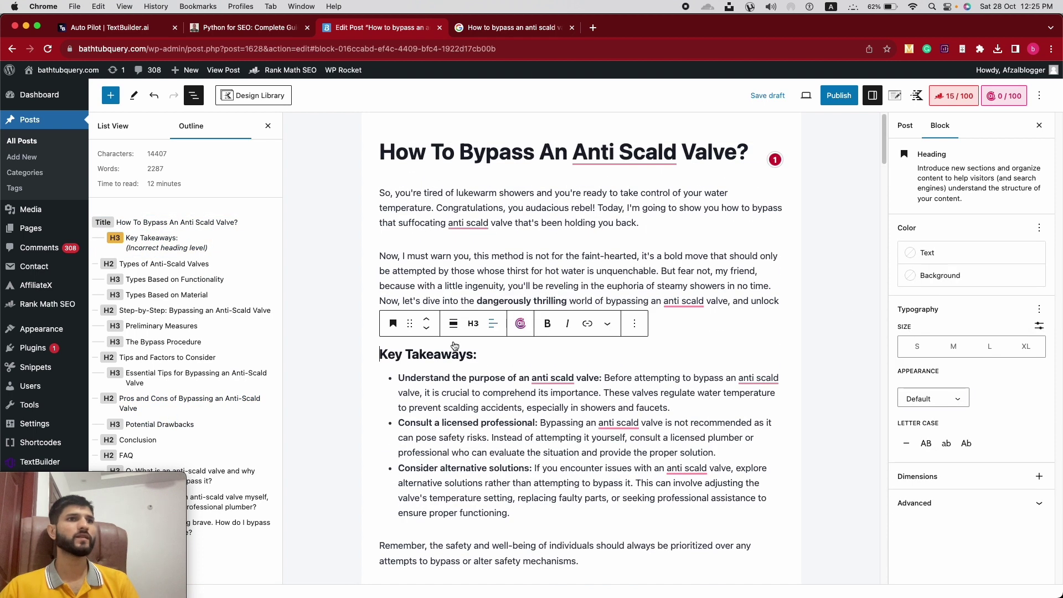
{"action": "left_click", "coordinate": [478, 326]}
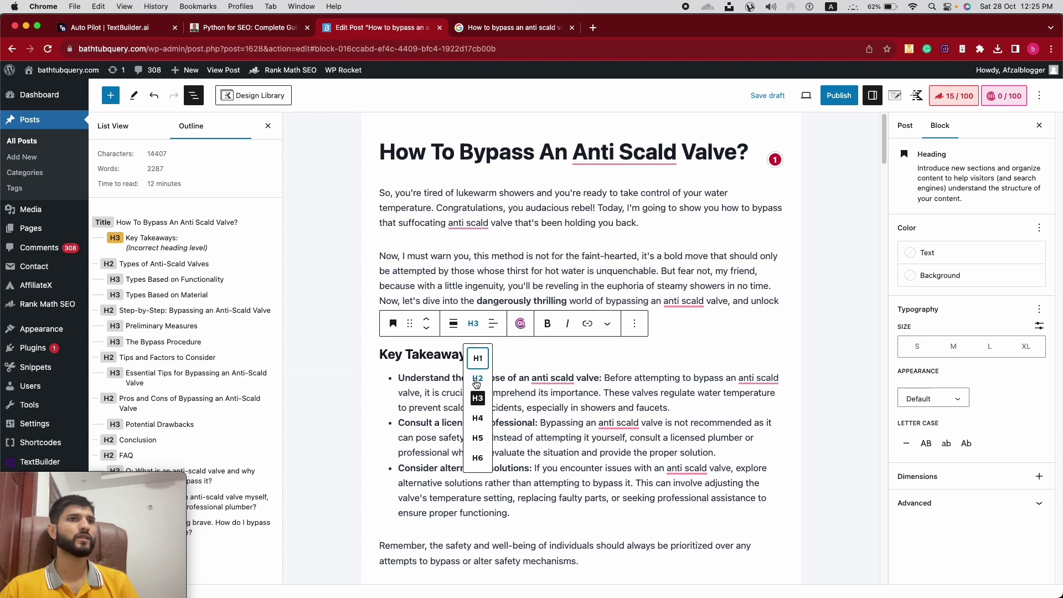
{"action": "left_click", "coordinate": [477, 379]}
{"action": "left_click", "coordinate": [545, 246]}
Review the introduction, the Key Takeaways list, the safety reminder and the Quick Guide image for the corrected structure
{"action": "scroll", "coordinate": [565, 346], "scroll_direction": "down", "scroll_amount": 1}
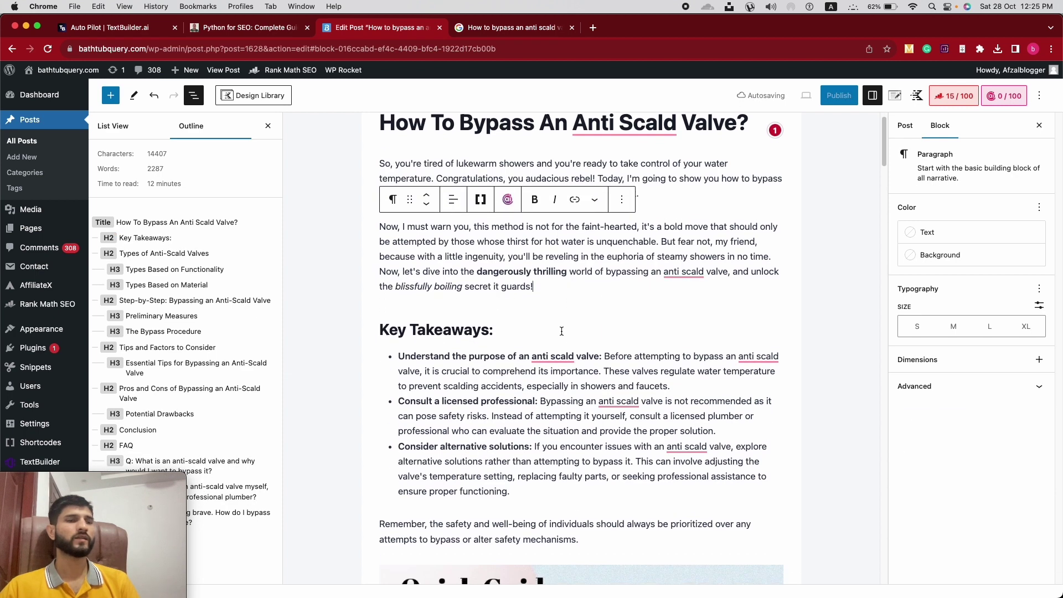
{"action": "scroll", "coordinate": [473, 345], "scroll_direction": "down", "scroll_amount": 1}
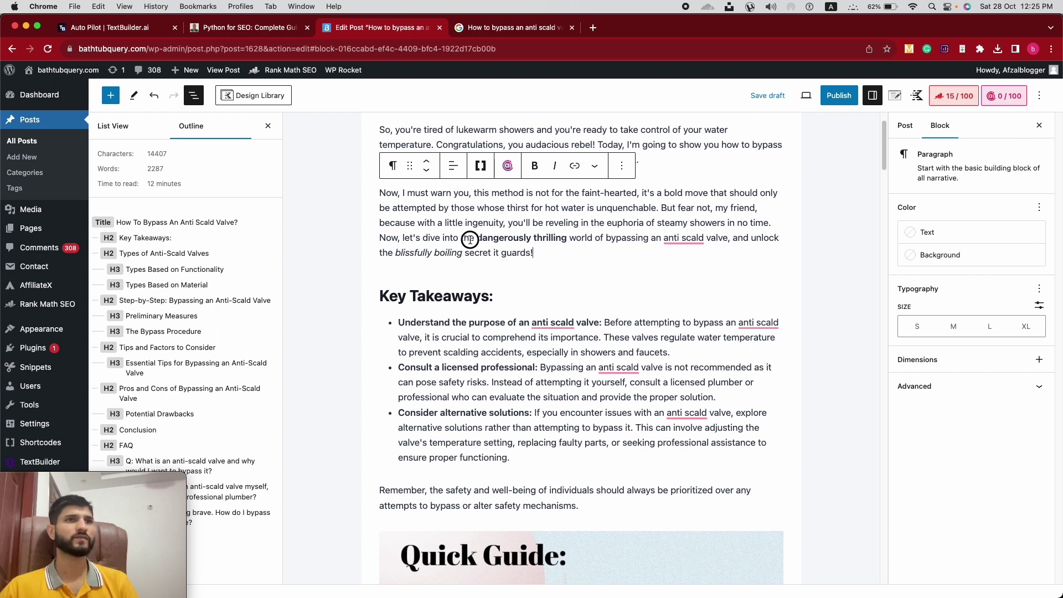
{"action": "left_click", "coordinate": [657, 323]}
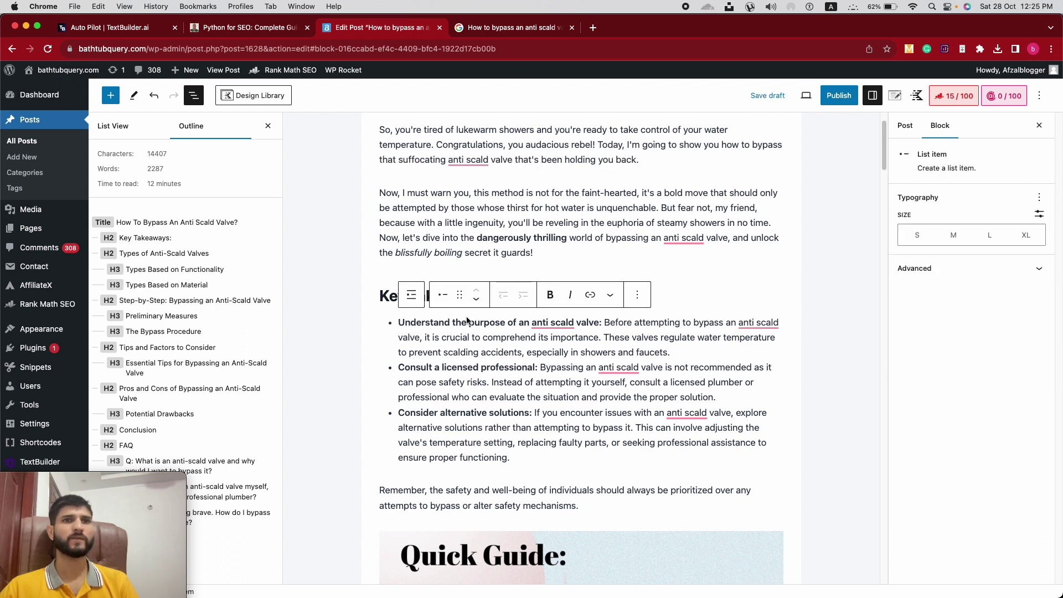
{"action": "left_click", "coordinate": [535, 245]}
{"action": "scroll", "coordinate": [491, 292], "scroll_direction": "down", "scroll_amount": 6}
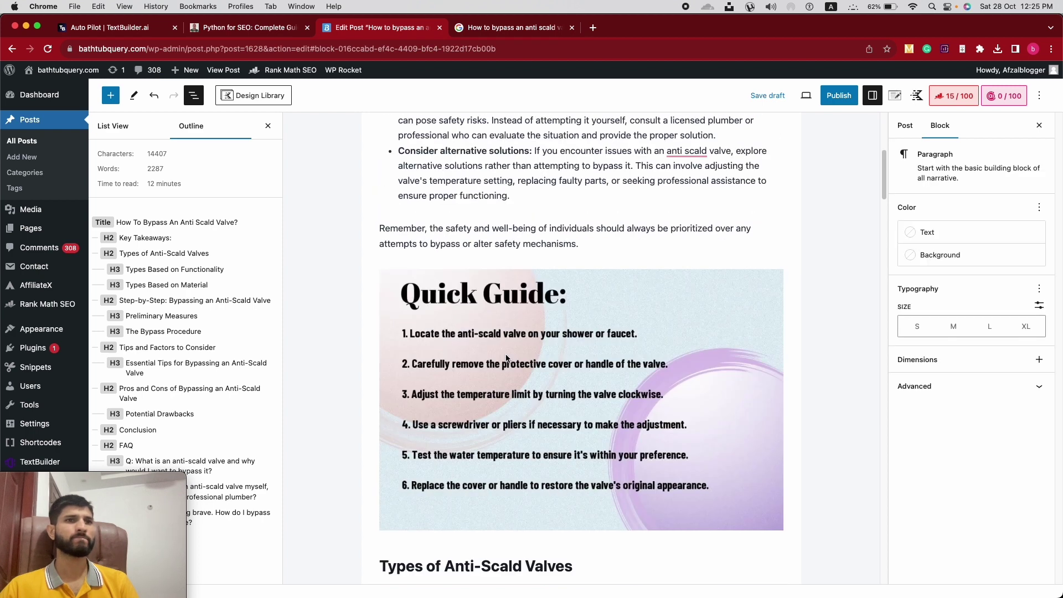
{"action": "scroll", "coordinate": [491, 292], "scroll_direction": "up", "scroll_amount": 3}
{"action": "scroll", "coordinate": [490, 291], "scroll_direction": "up", "scroll_amount": 3}
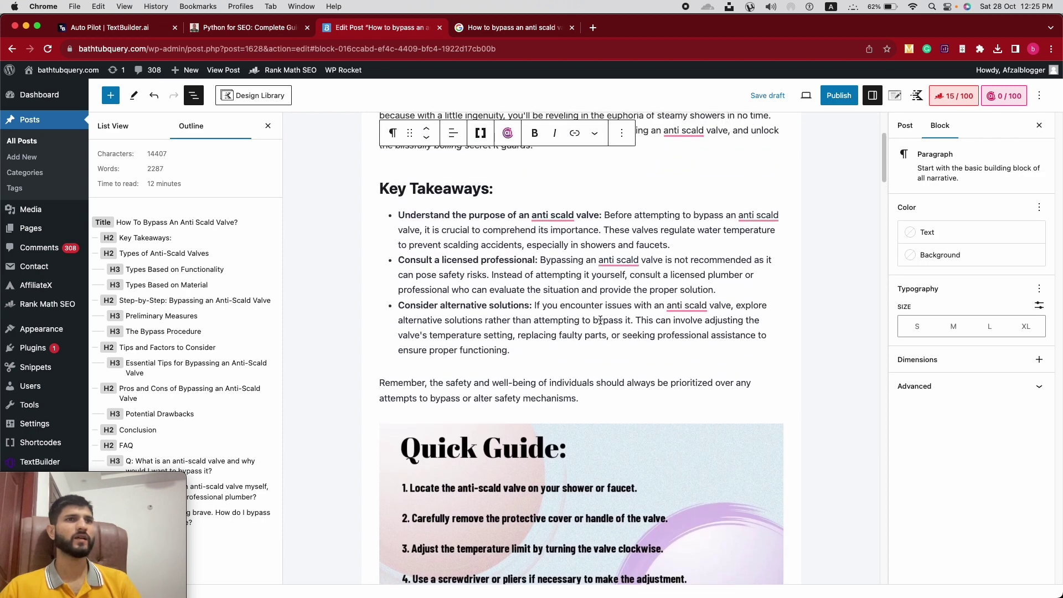
{"action": "scroll", "coordinate": [519, 302], "scroll_direction": "up", "scroll_amount": 2}
{"action": "scroll", "coordinate": [520, 302], "scroll_direction": "down", "scroll_amount": 5}
{"action": "scroll", "coordinate": [504, 354], "scroll_direction": "up", "scroll_amount": 6}
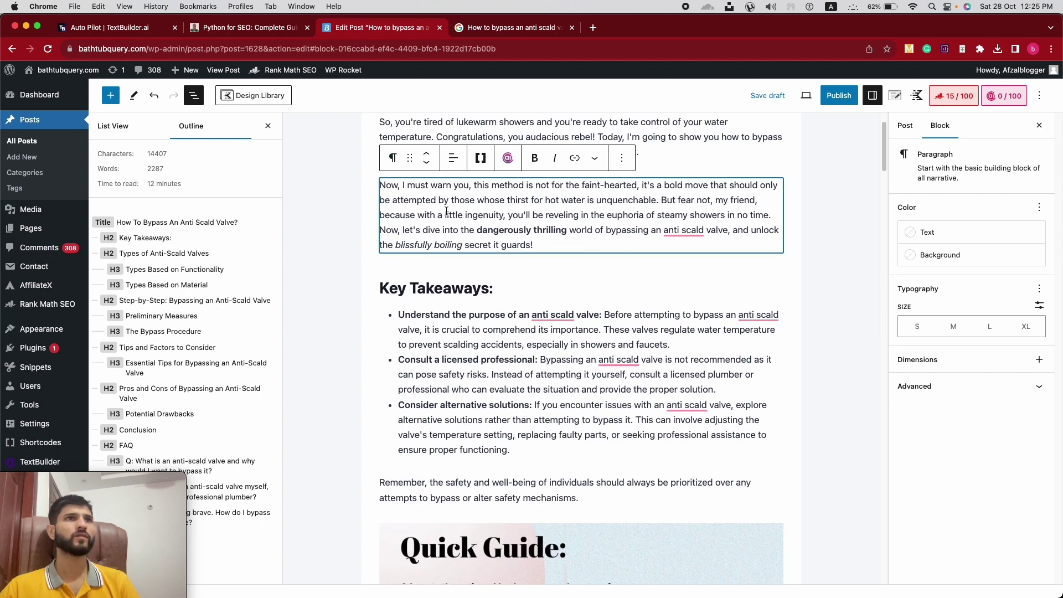
Insert a single-column Row Layout block between the introduction and the Key Takeaways heading
{"action": "scroll", "coordinate": [446, 211], "scroll_direction": "up", "scroll_amount": 2}
{"action": "triple_click", "coordinate": [417, 149]}
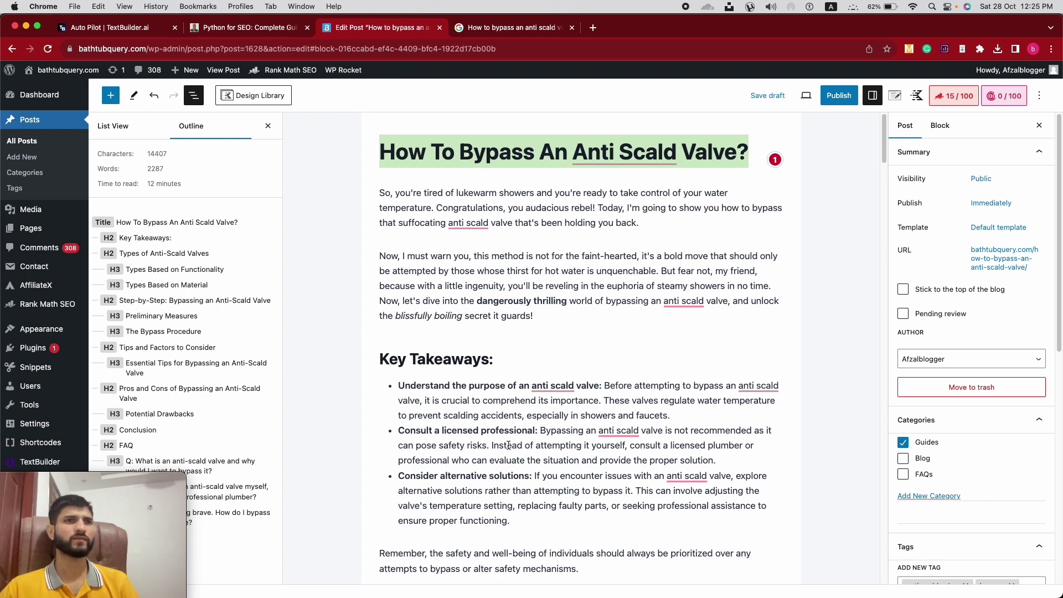
{"action": "left_click", "coordinate": [450, 283]}
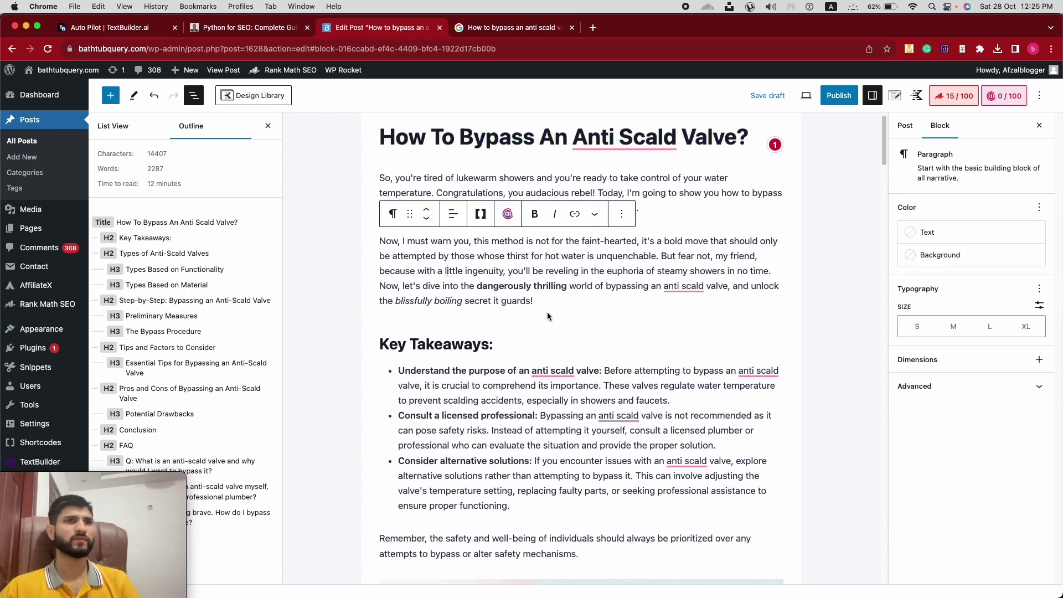
{"action": "scroll", "coordinate": [546, 311], "scroll_direction": "down", "scroll_amount": 2}
{"action": "left_click", "coordinate": [581, 275]}
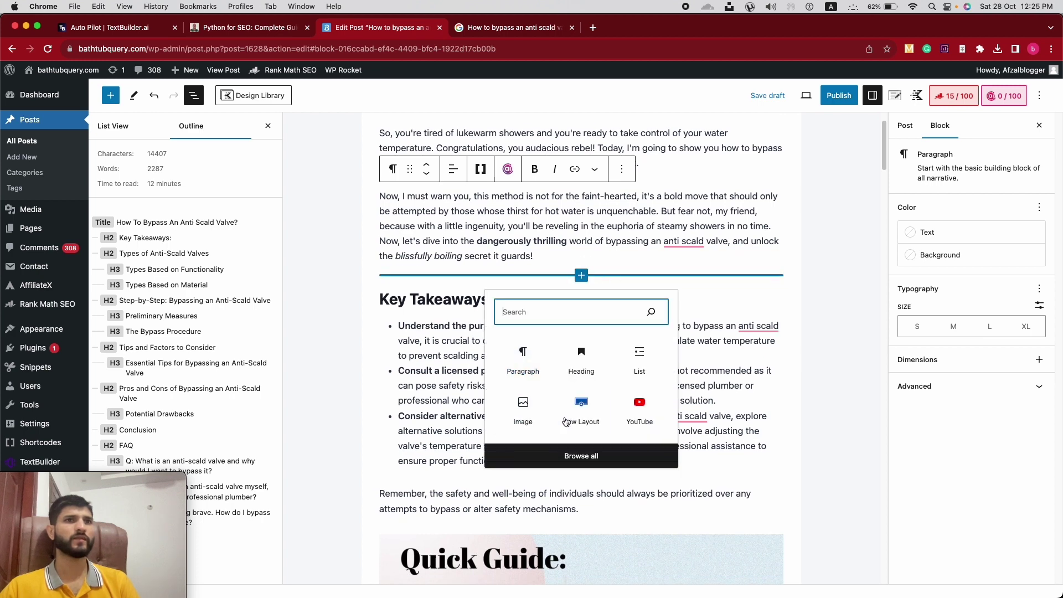
{"action": "left_click", "coordinate": [612, 469]}
{"action": "left_click", "coordinate": [551, 354]}
{"action": "scroll", "coordinate": [552, 354], "scroll_direction": "down", "scroll_amount": 3}
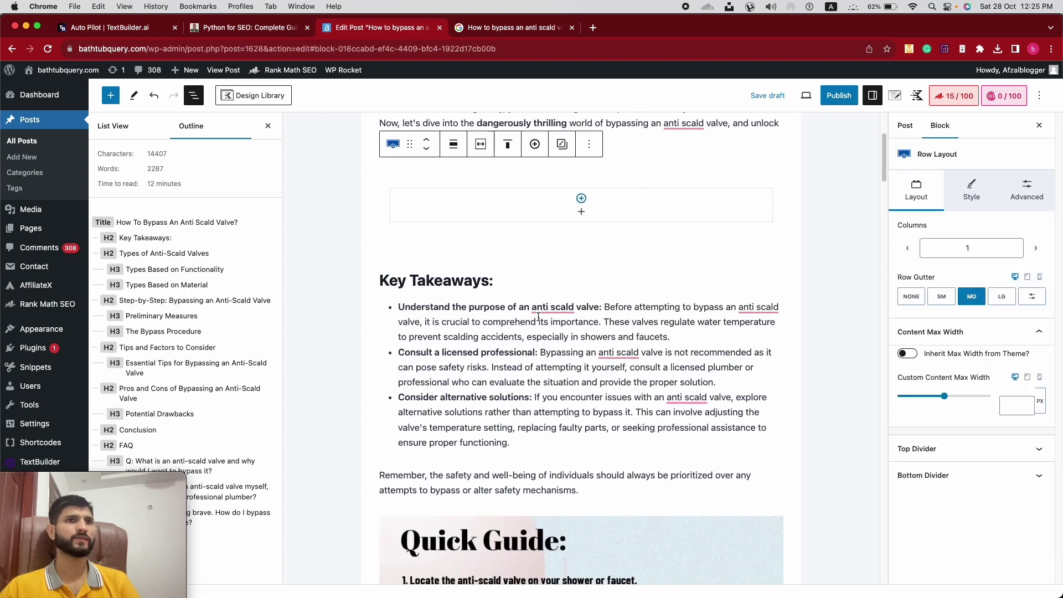
Copy the three Key Takeaways list items into the new row layout as a bulleted list
{"action": "left_click", "coordinate": [504, 382]}
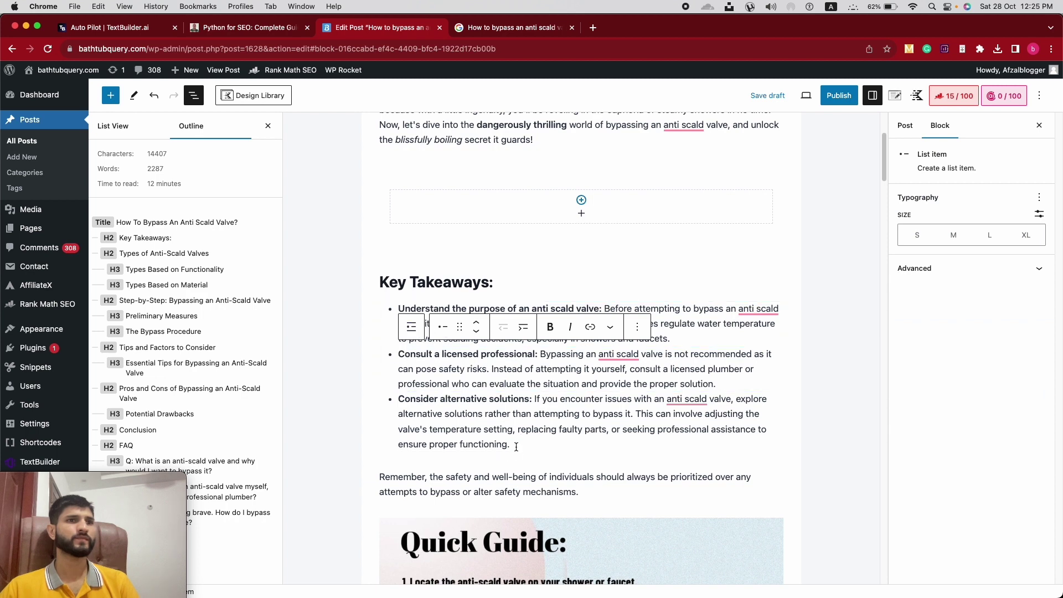
{"action": "left_click_drag", "start_coordinate": [516, 446], "coordinate": [387, 308]}
{"action": "key", "text": "cmd+c"}
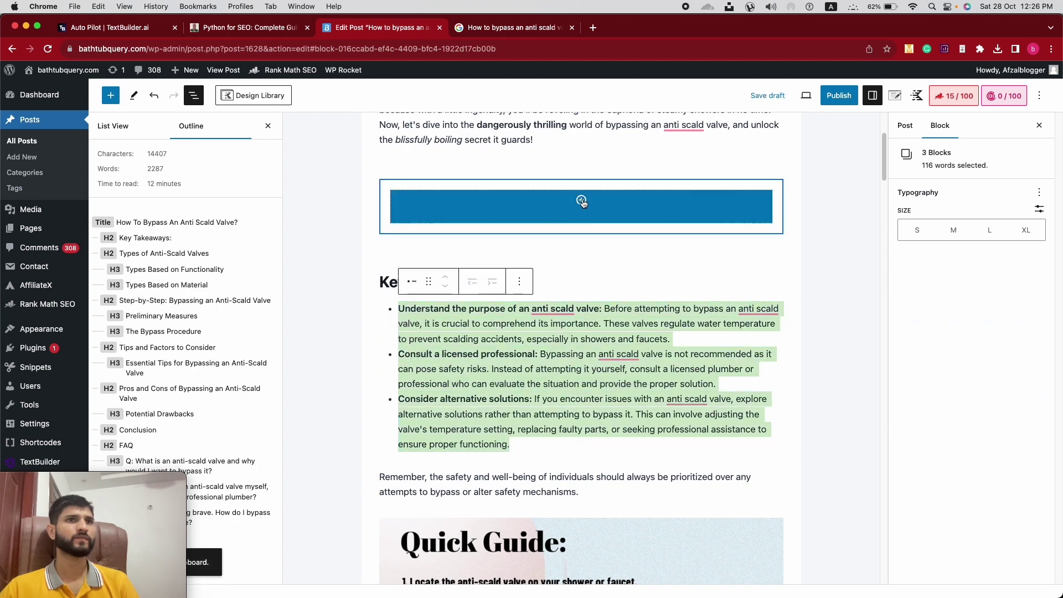
{"action": "left_click", "coordinate": [581, 201]}
{"action": "left_click", "coordinate": [519, 299]}
{"action": "key", "text": "cmd+v"}
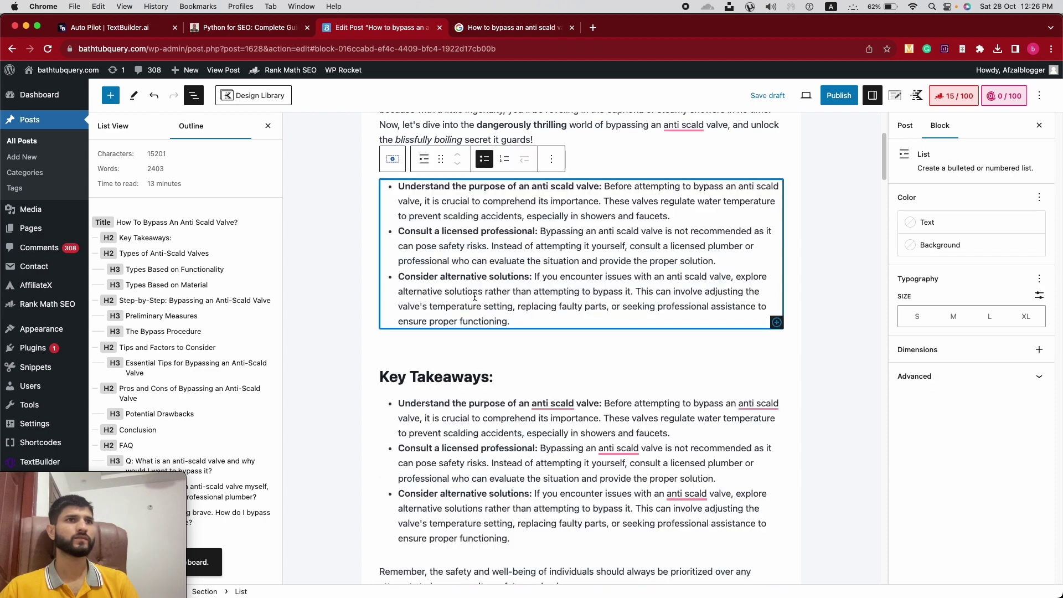
Copy the "Key Takeaways:" heading text into the row's list as a separate bullet above the first item
{"action": "triple_click", "coordinate": [402, 378]}
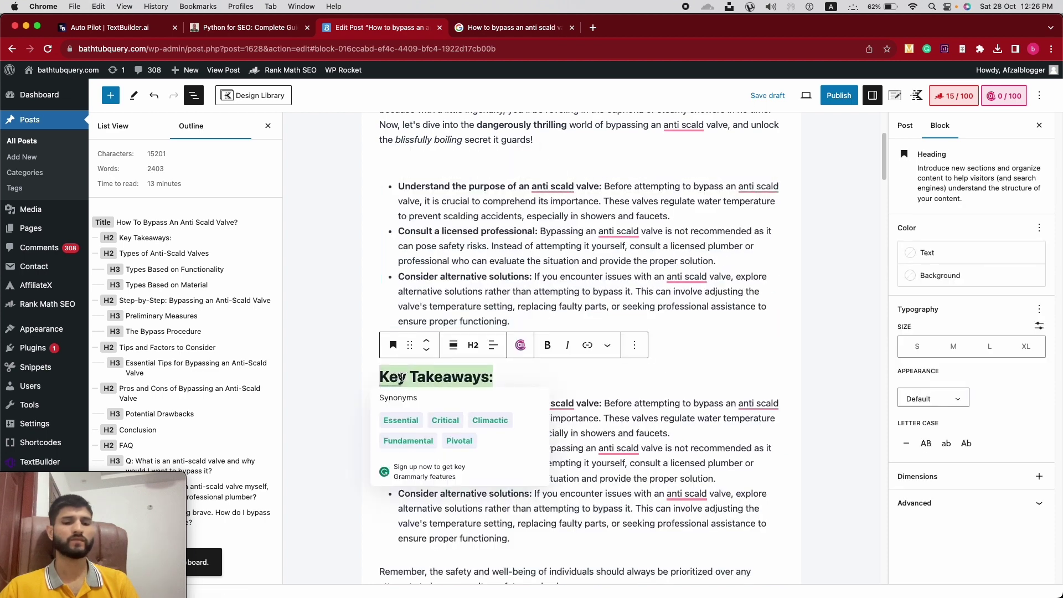
{"action": "left_click", "coordinate": [400, 188]}
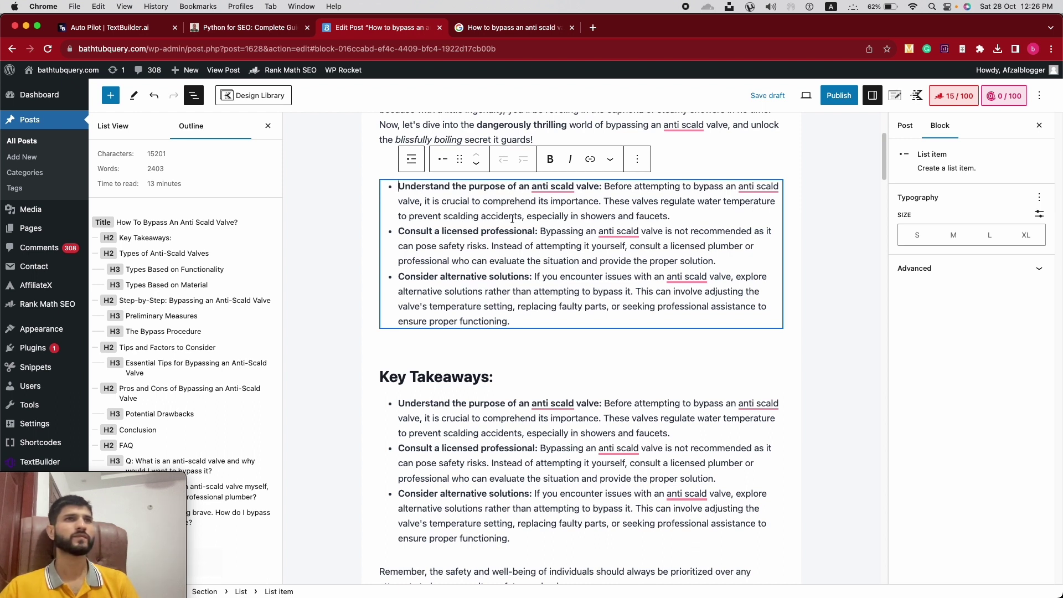
{"action": "key", "text": "super+v"}
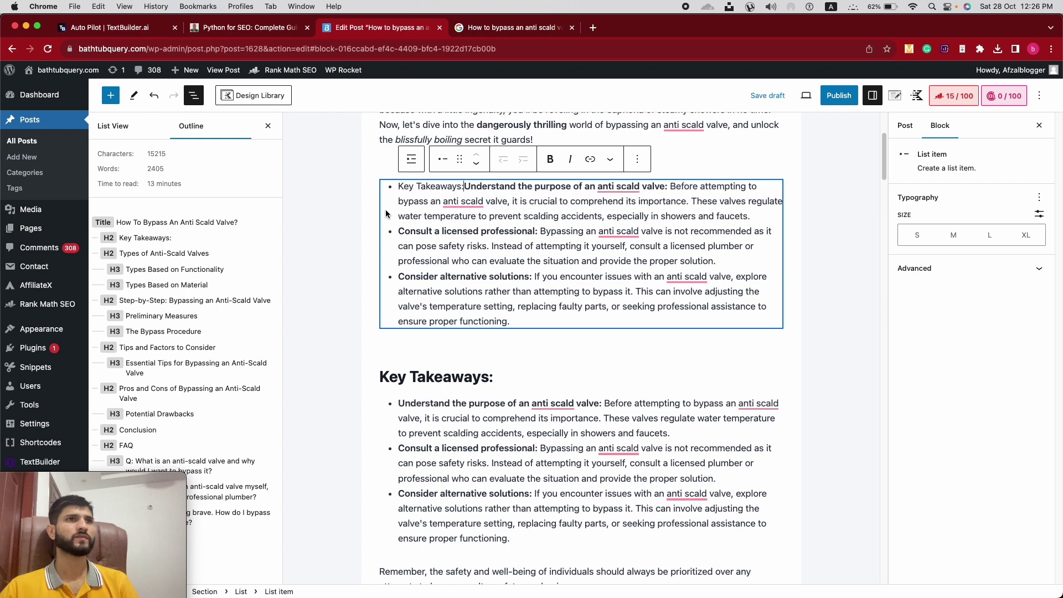
{"action": "key", "text": "Return"}
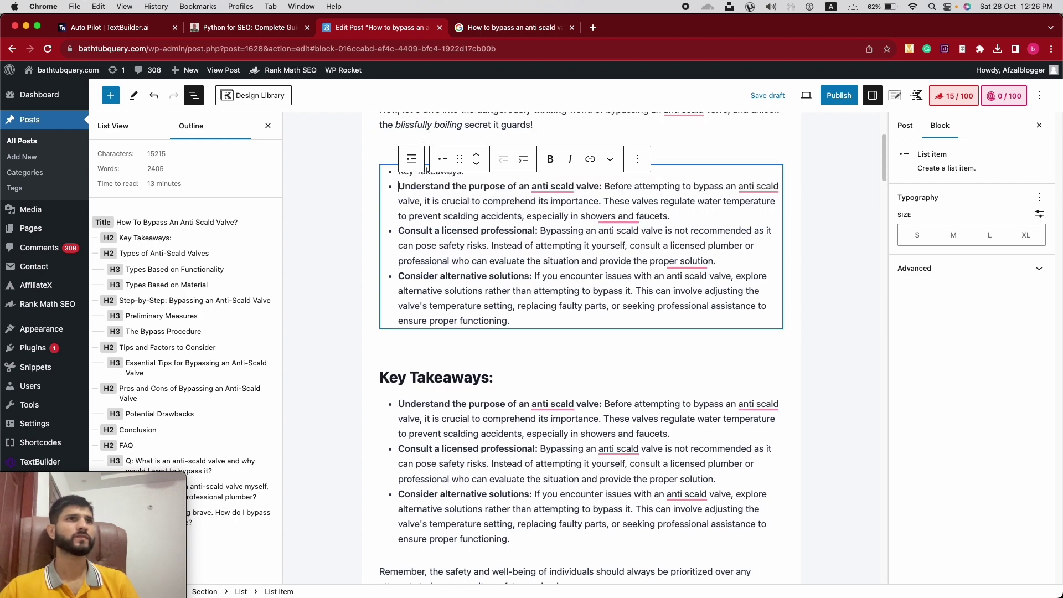
{"action": "left_click", "coordinate": [476, 164]}
{"action": "left_click", "coordinate": [476, 155]}
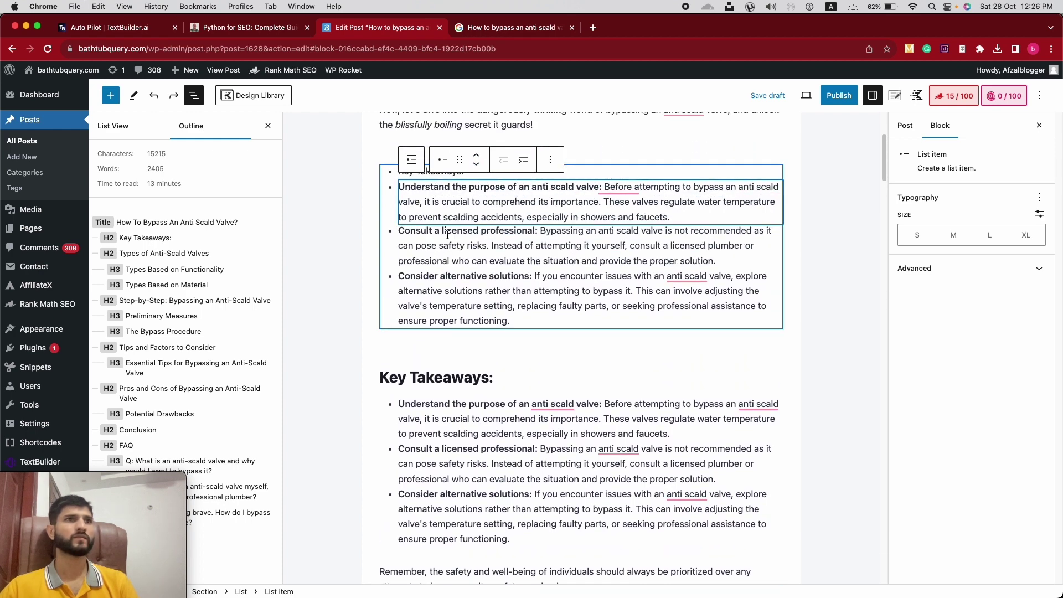
Try to change the block type of the pasted "Key Takeaways:" line inside the row's list
{"action": "left_click_drag", "start_coordinate": [466, 172], "coordinate": [397, 172]}
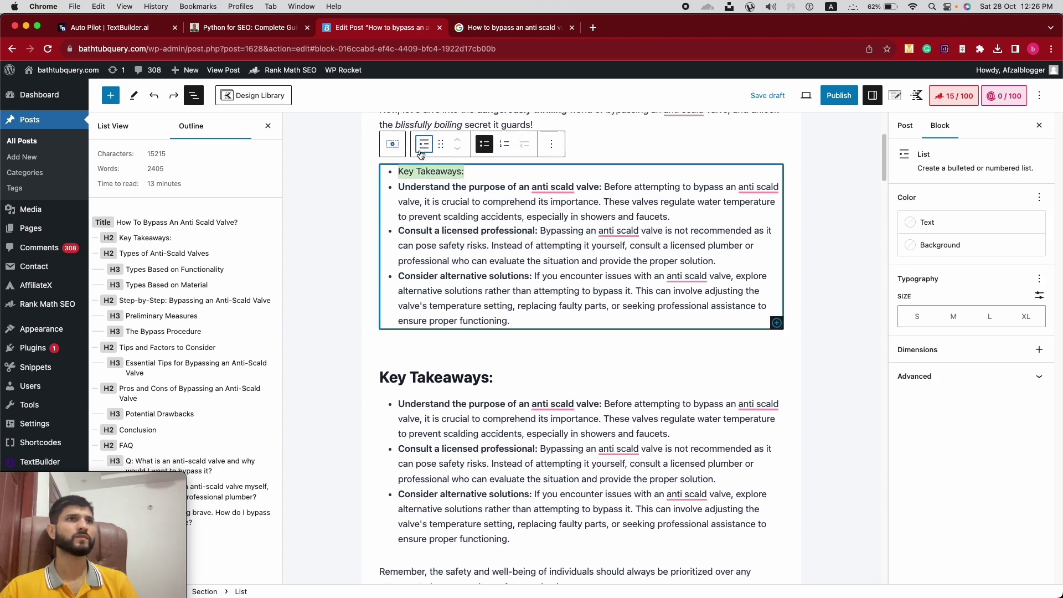
{"action": "left_click", "coordinate": [432, 214]}
{"action": "left_click", "coordinate": [412, 145]}
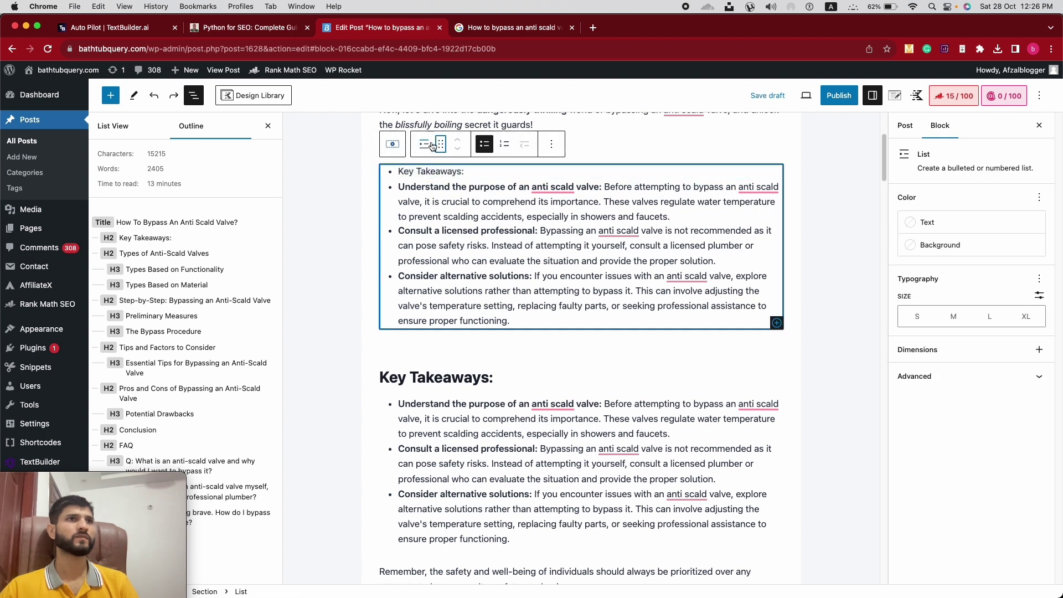
{"action": "left_click", "coordinate": [453, 208]}
{"action": "left_click", "coordinate": [450, 255]}
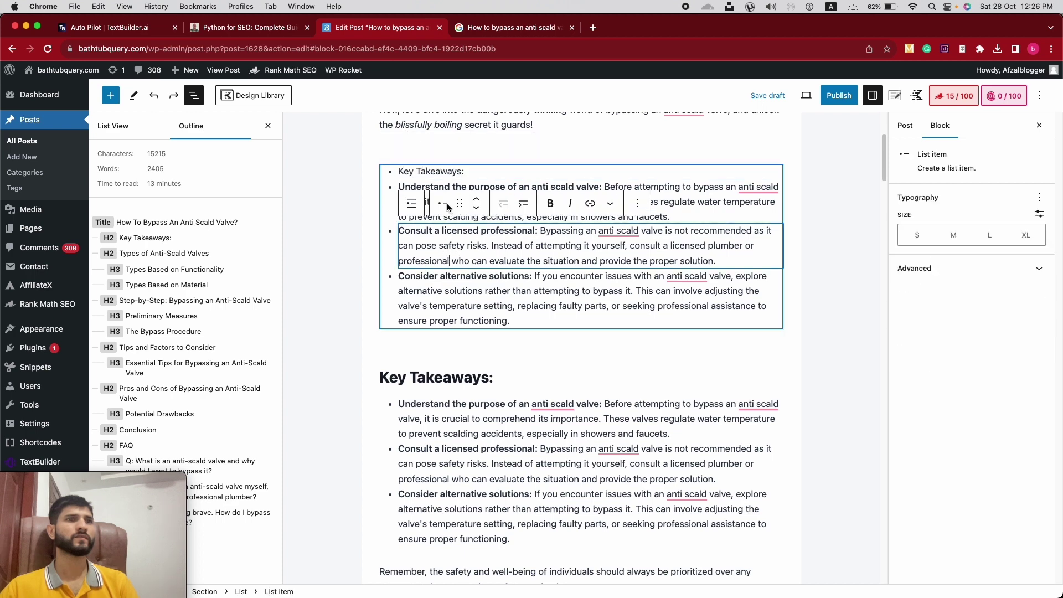
{"action": "scroll", "coordinate": [447, 208], "scroll_direction": "up", "scroll_amount": 3}
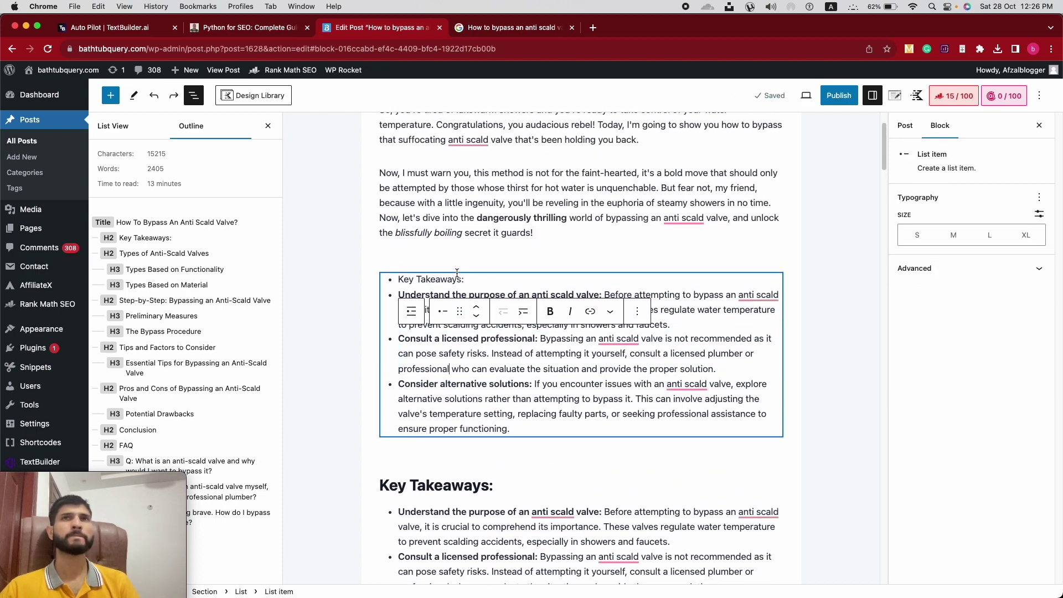
{"action": "left_click", "coordinate": [529, 417]}
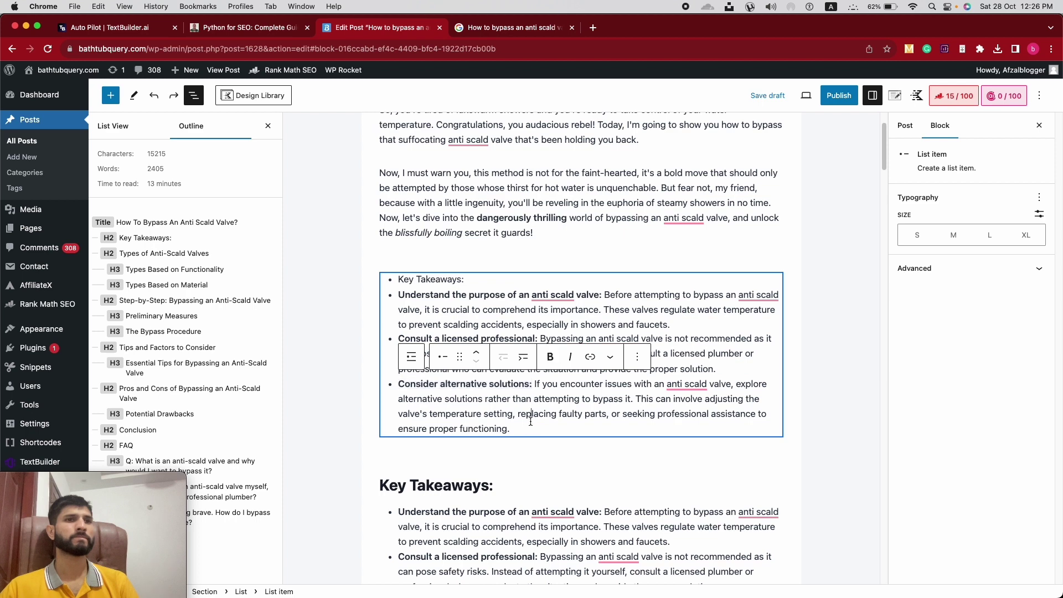
Convert the copied takeaways list inside the row layout into separate plain paragraphs
{"action": "left_click_drag", "start_coordinate": [515, 425], "coordinate": [396, 299]}
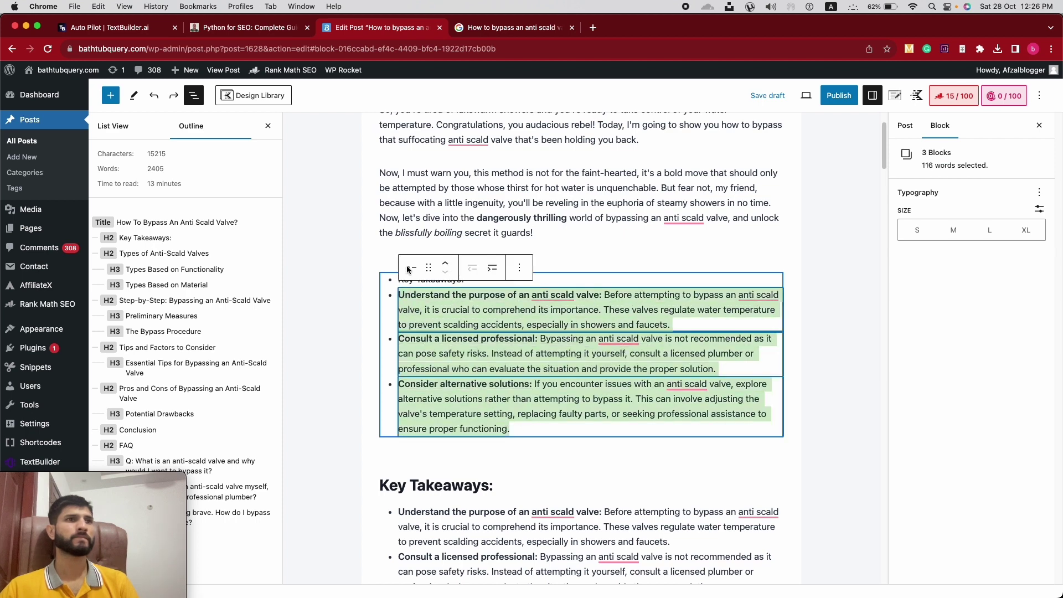
{"action": "left_click", "coordinate": [421, 300]}
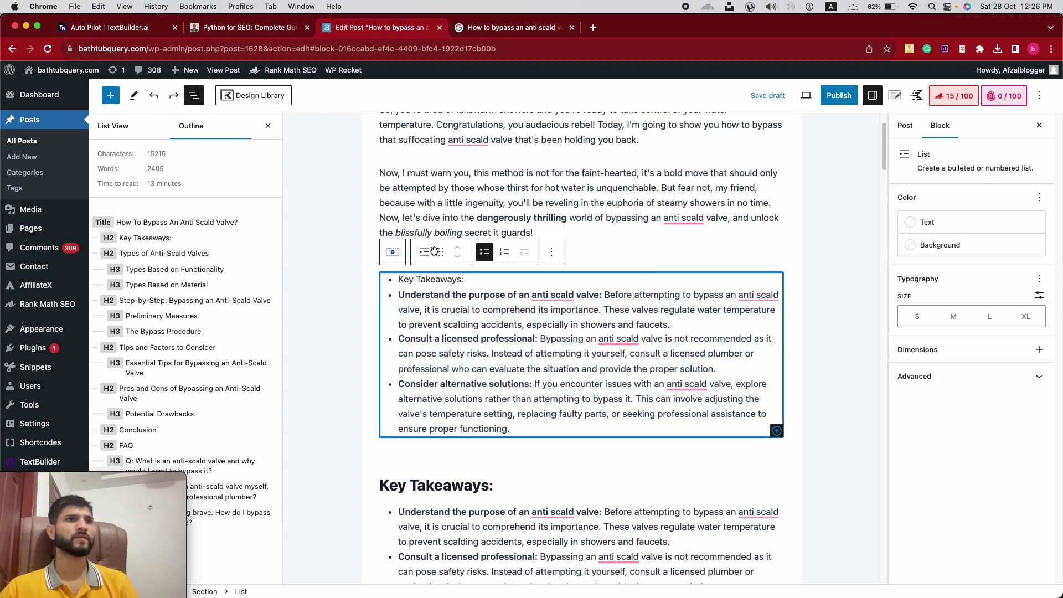
{"action": "left_click", "coordinate": [434, 252]}
{"action": "left_click", "coordinate": [446, 323]}
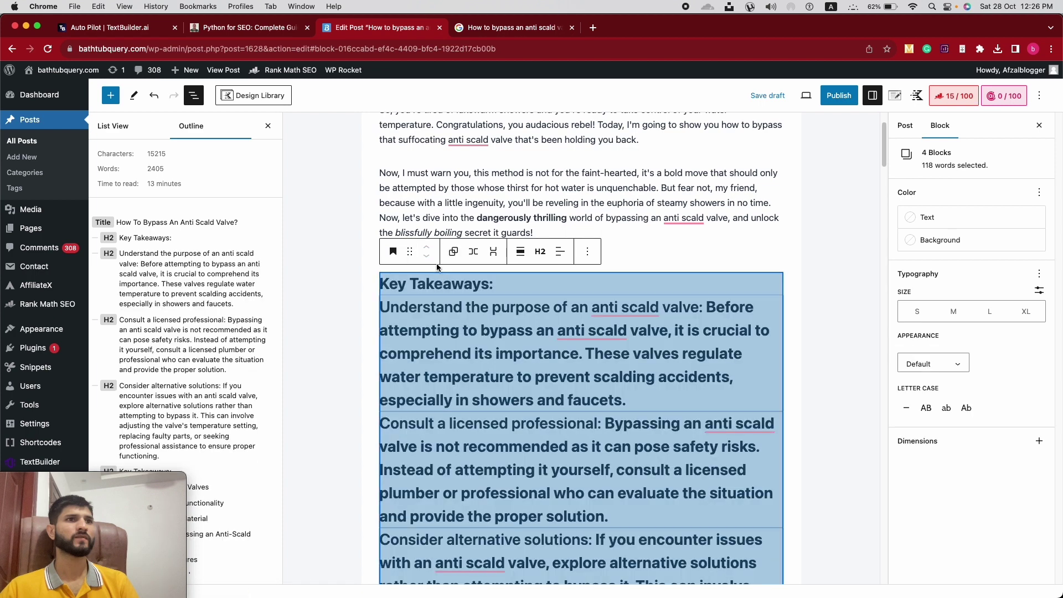
{"action": "left_click", "coordinate": [393, 251]}
{"action": "left_click", "coordinate": [424, 304]}
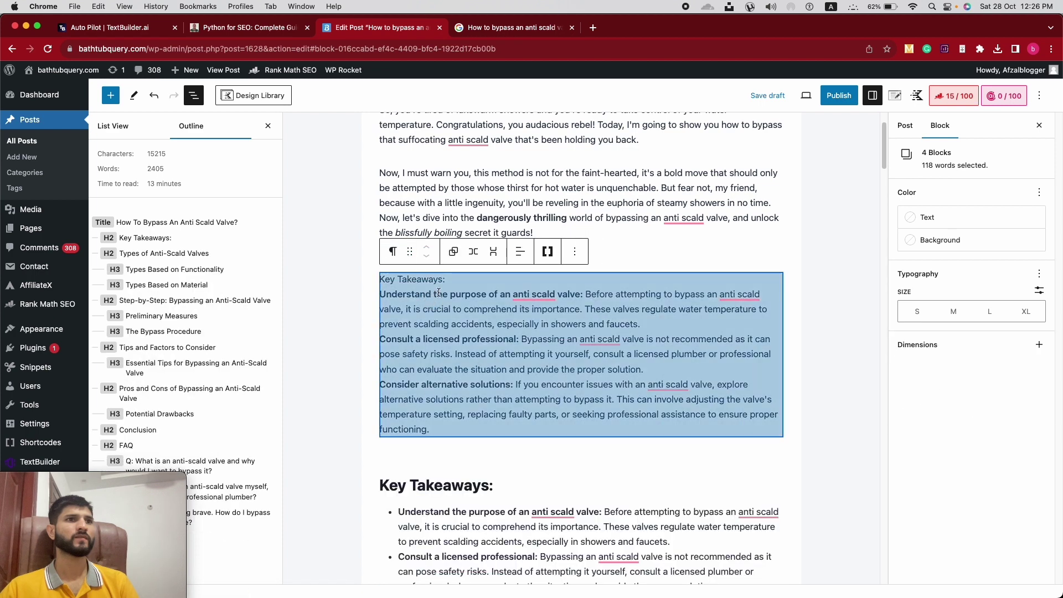
Remove the pasted "Key Takeaways:" line and its empty paragraph from the row layout
{"action": "left_click", "coordinate": [447, 282]}
{"action": "key", "text": "BackSpace"}
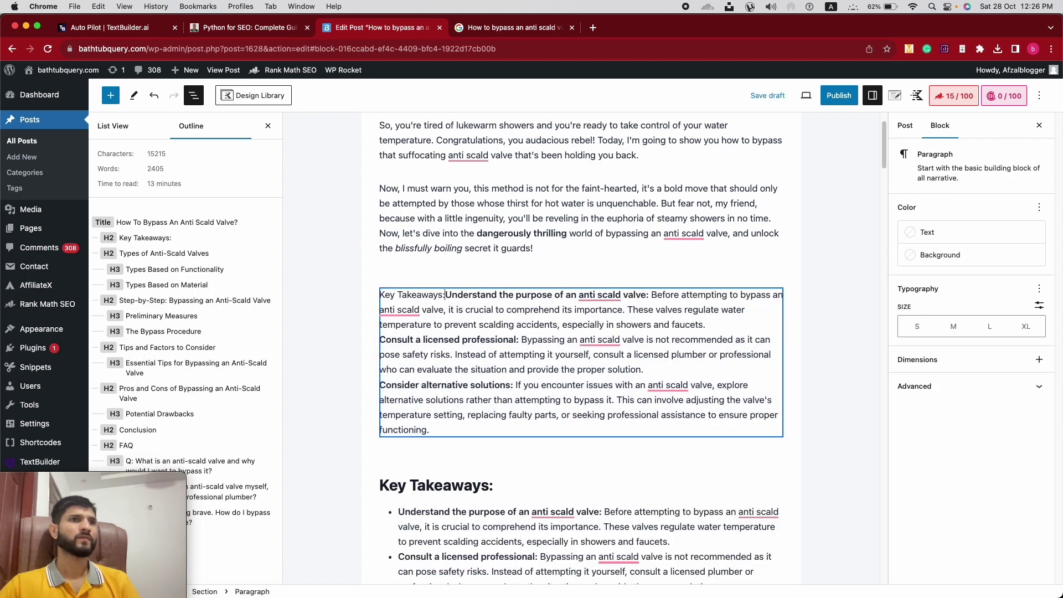
{"action": "key", "text": "shift+Return"}
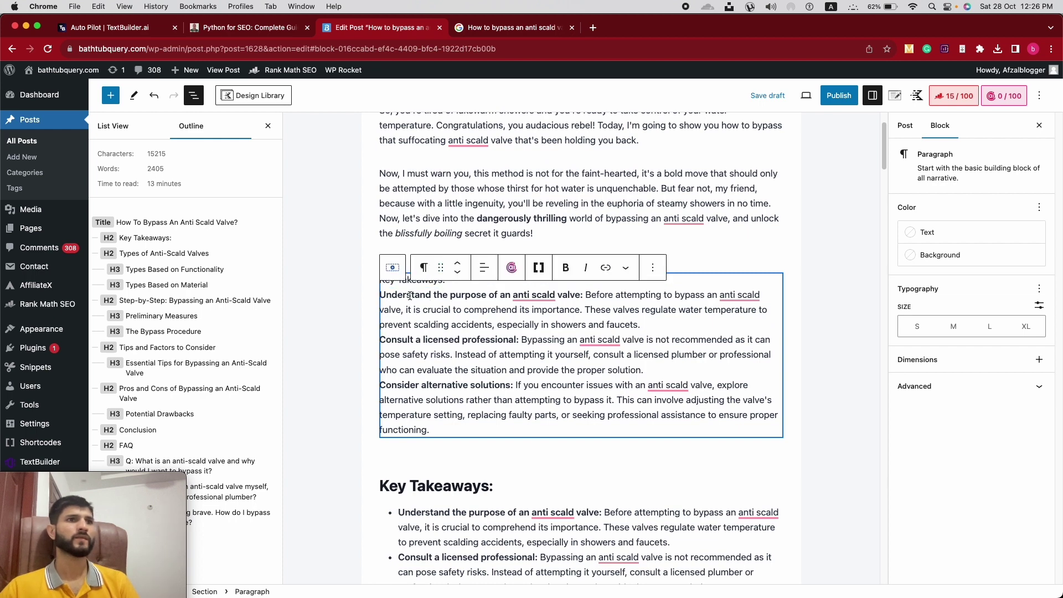
{"action": "left_click_drag", "start_coordinate": [446, 284], "coordinate": [366, 283]}
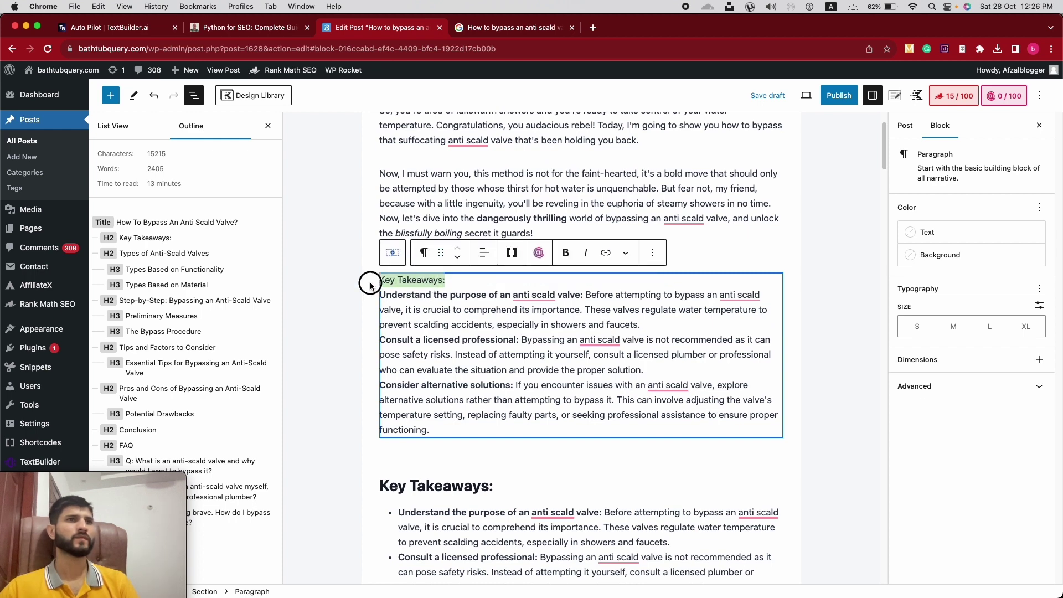
{"action": "key", "text": "BackSpace"}
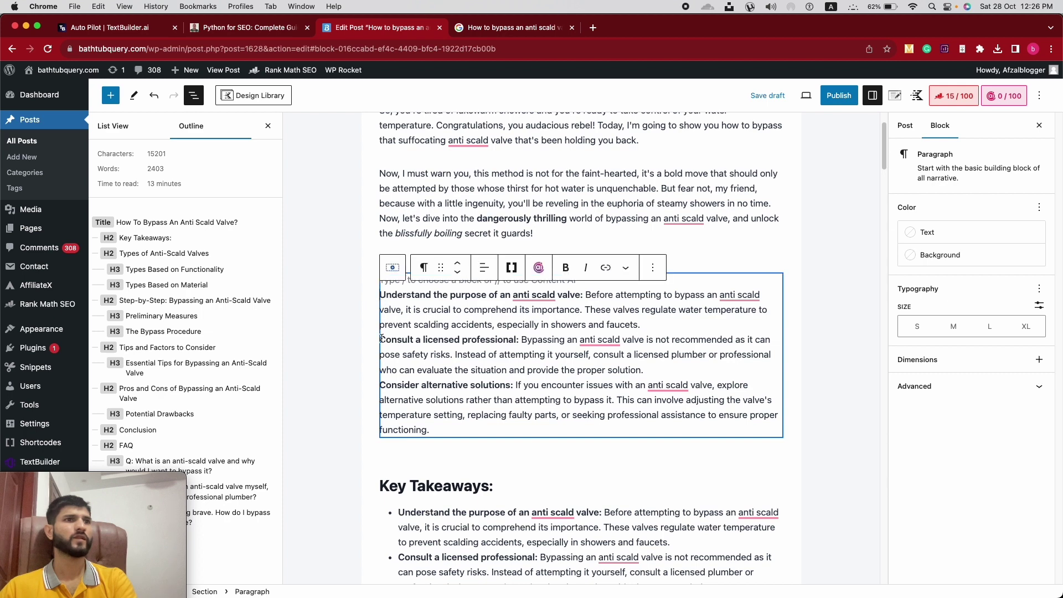
{"action": "key", "text": "Delete"}
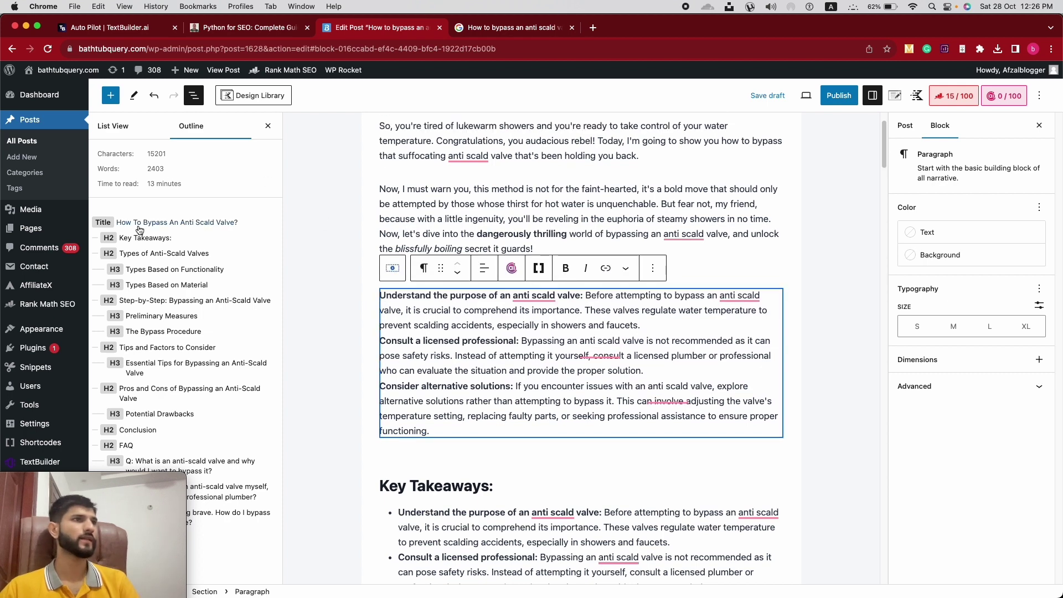
{"action": "left_click", "coordinate": [414, 325]}
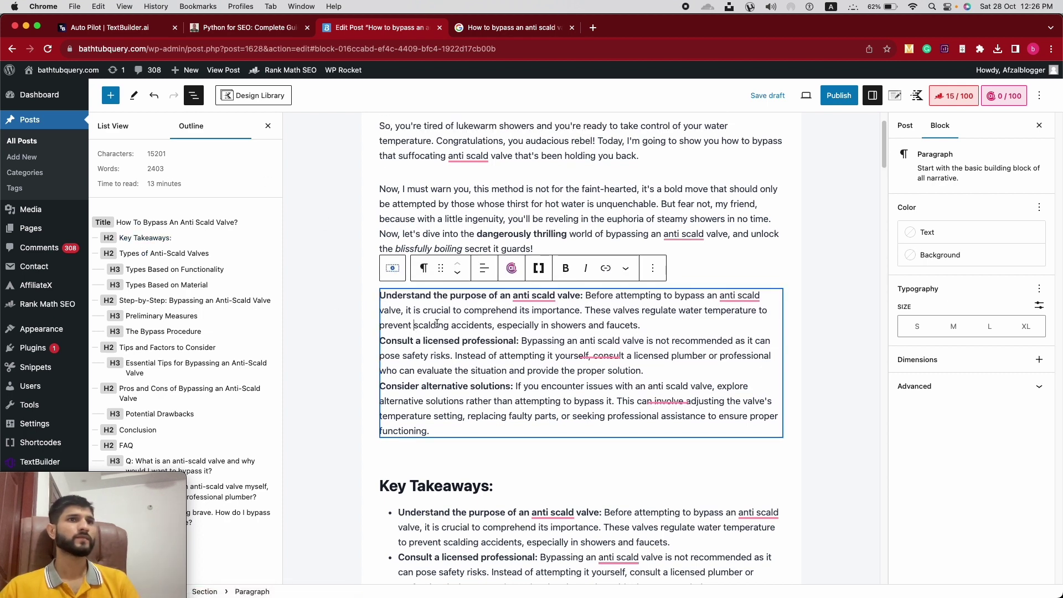
{"action": "left_click", "coordinate": [129, 238]}
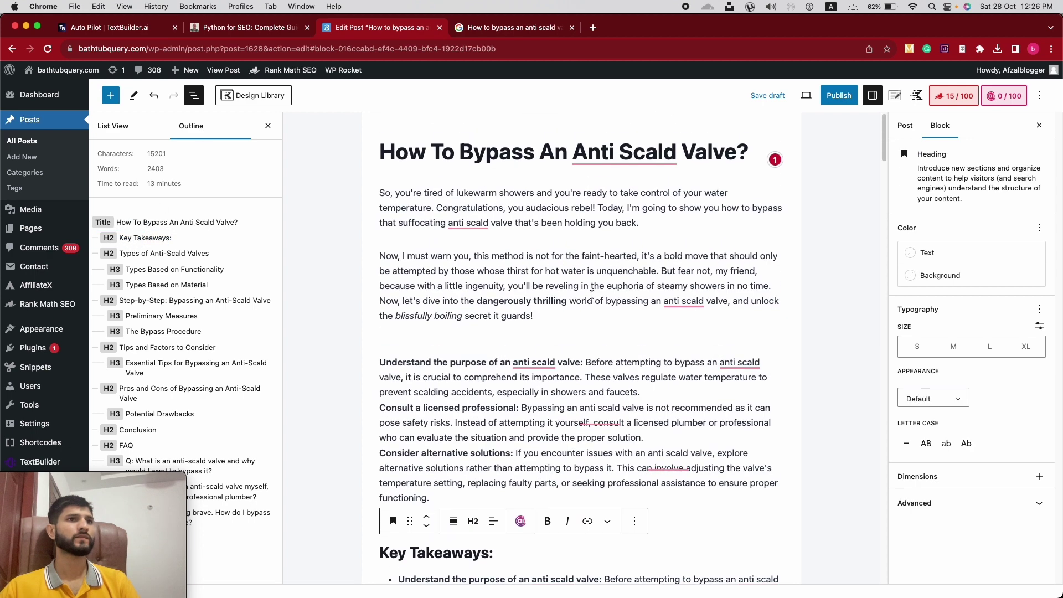
{"action": "scroll", "coordinate": [467, 284], "scroll_direction": "down", "scroll_amount": 1}
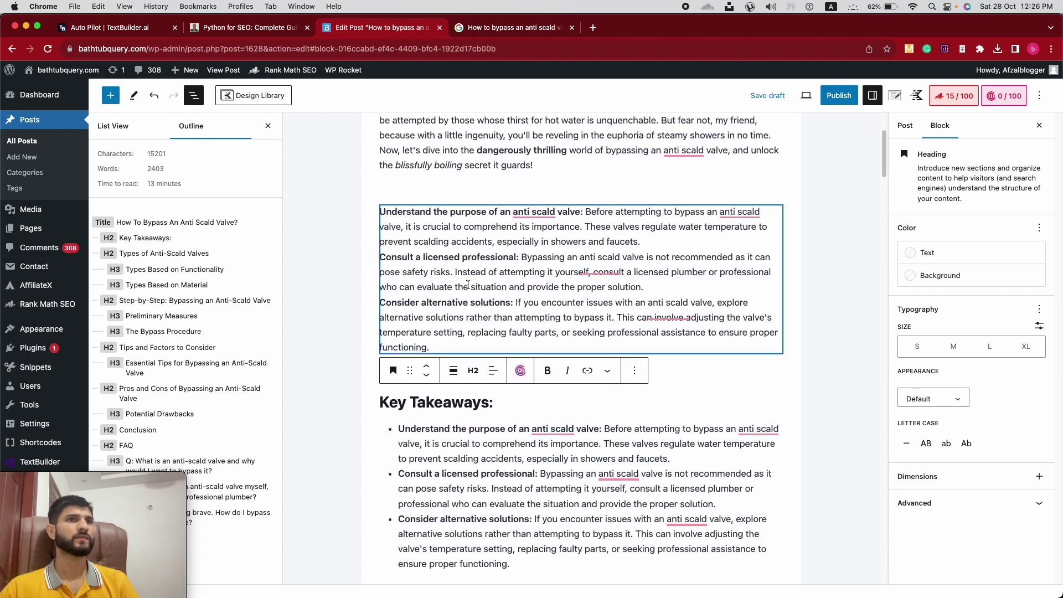
{"action": "left_click", "coordinate": [487, 256]}
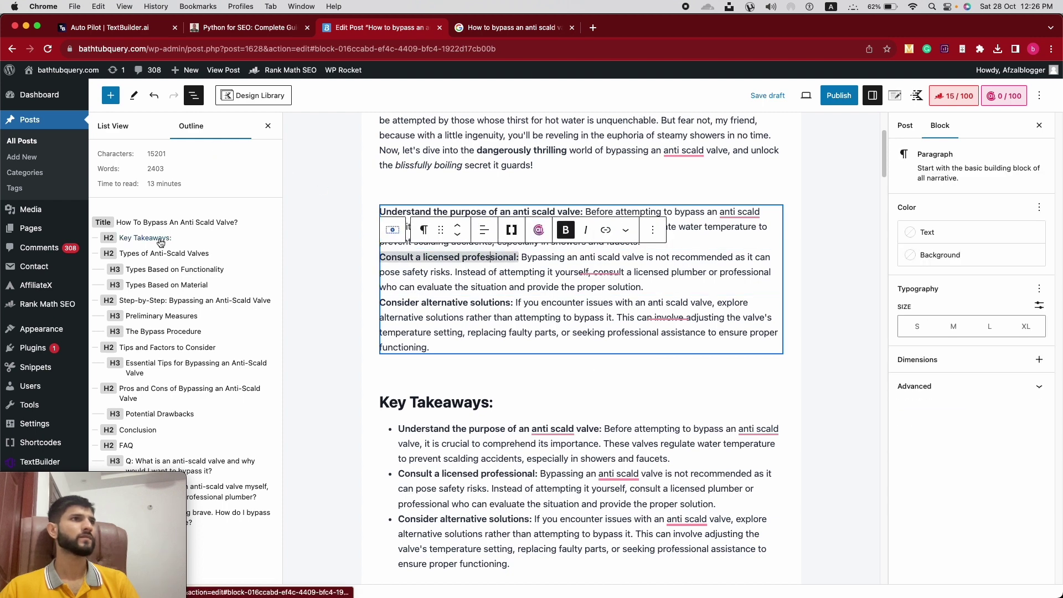
Set the background of the row layout holding the takeaways paragraphs to blue 489DDE with an alpha of 0.19
{"action": "left_click", "coordinate": [113, 126]}
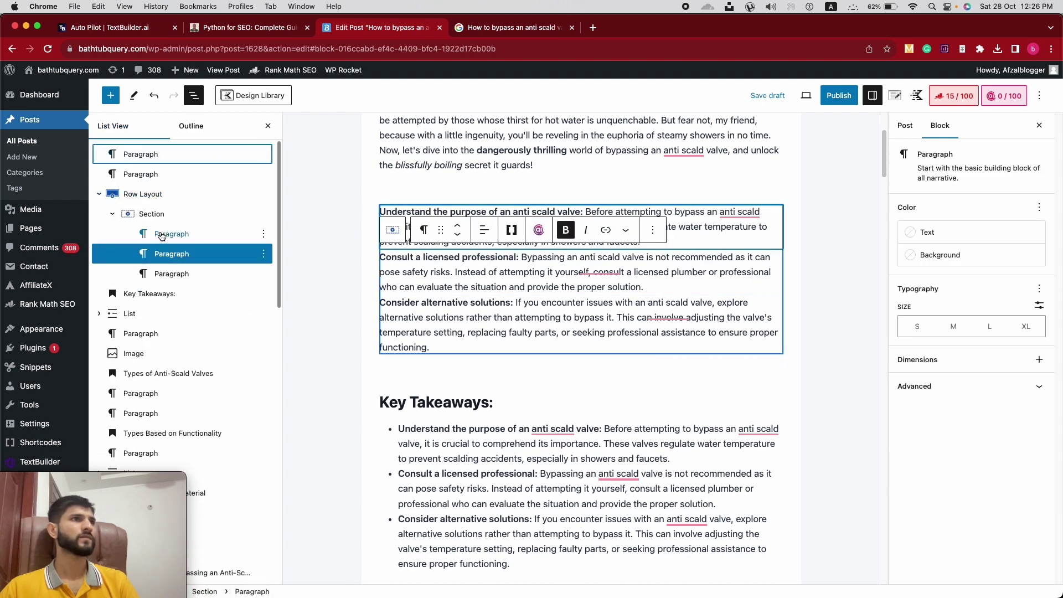
{"action": "left_click", "coordinate": [143, 194]}
{"action": "left_click", "coordinate": [972, 190]}
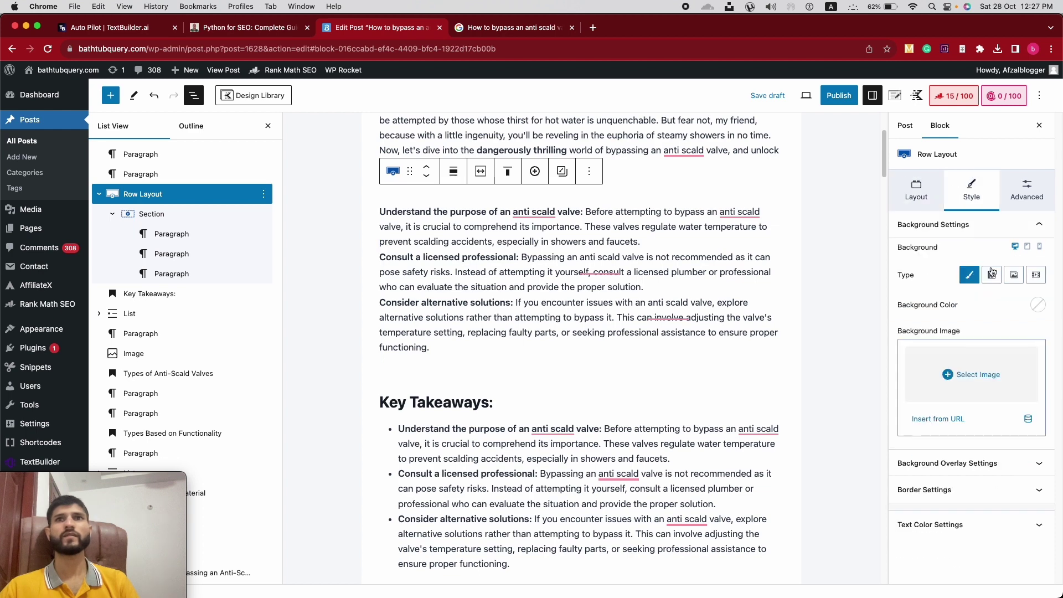
{"action": "left_click", "coordinate": [1037, 305]}
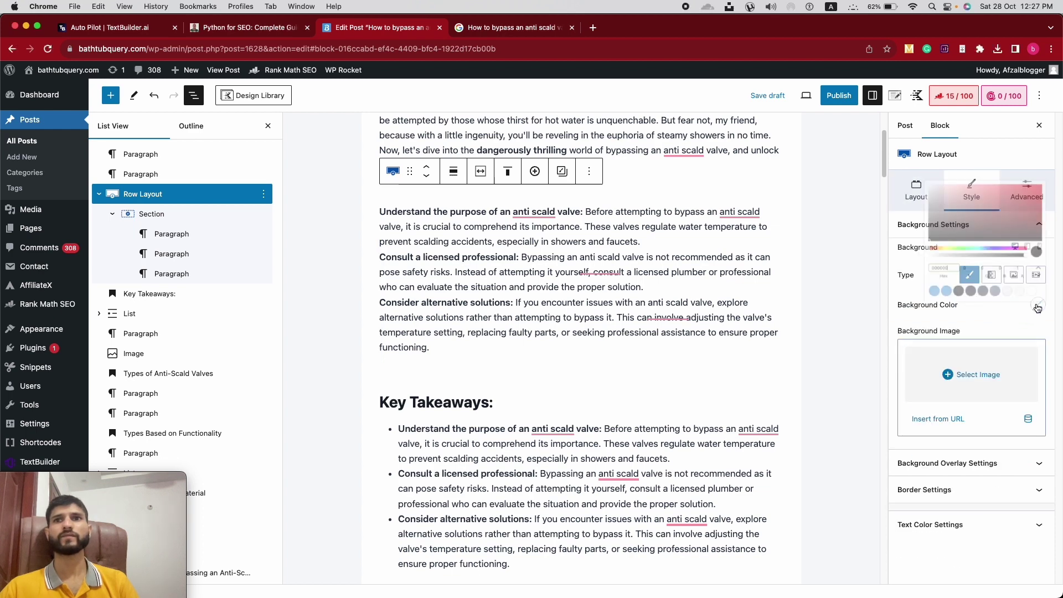
{"action": "left_click", "coordinate": [901, 281]}
{"action": "double_click", "coordinate": [1011, 247]}
{"action": "type", "text": "0"}
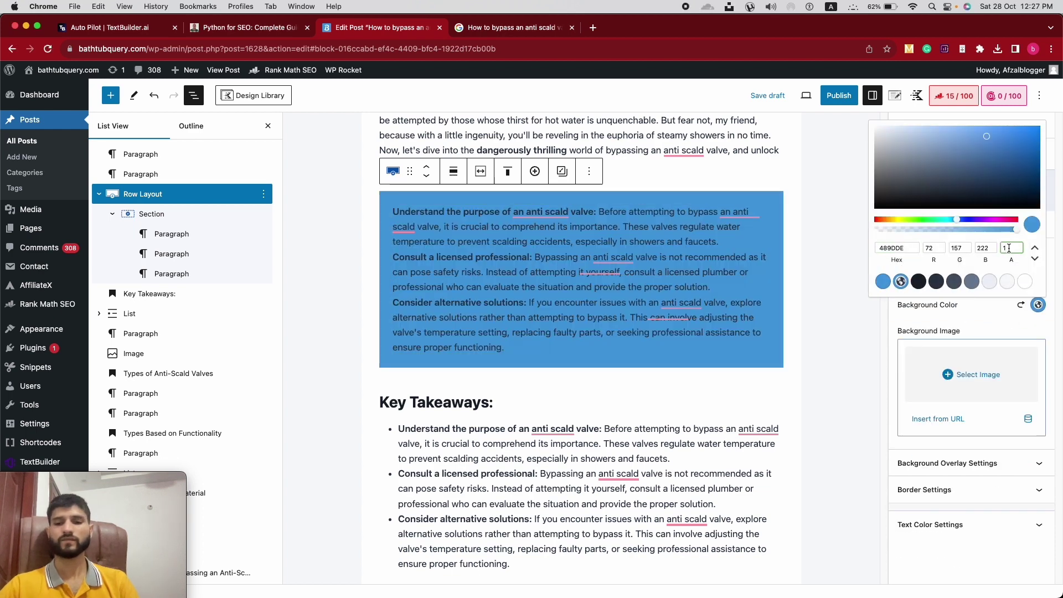
{"action": "type", "text": ".19"}
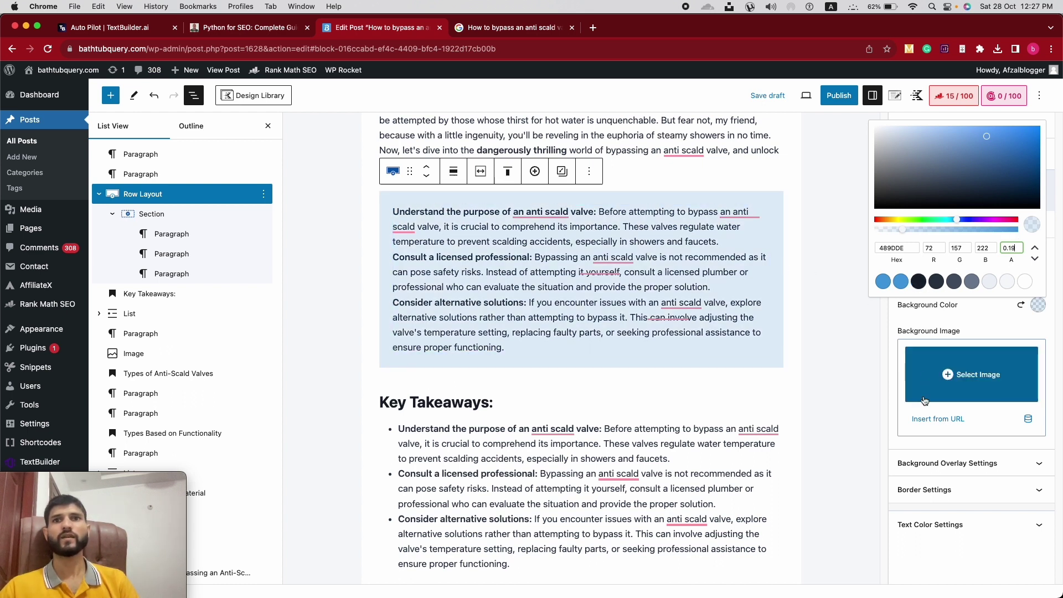
Give the row layout holding the takeaways a blue border 2 px wide
{"action": "left_click", "coordinate": [907, 489]}
{"action": "left_click", "coordinate": [906, 468]}
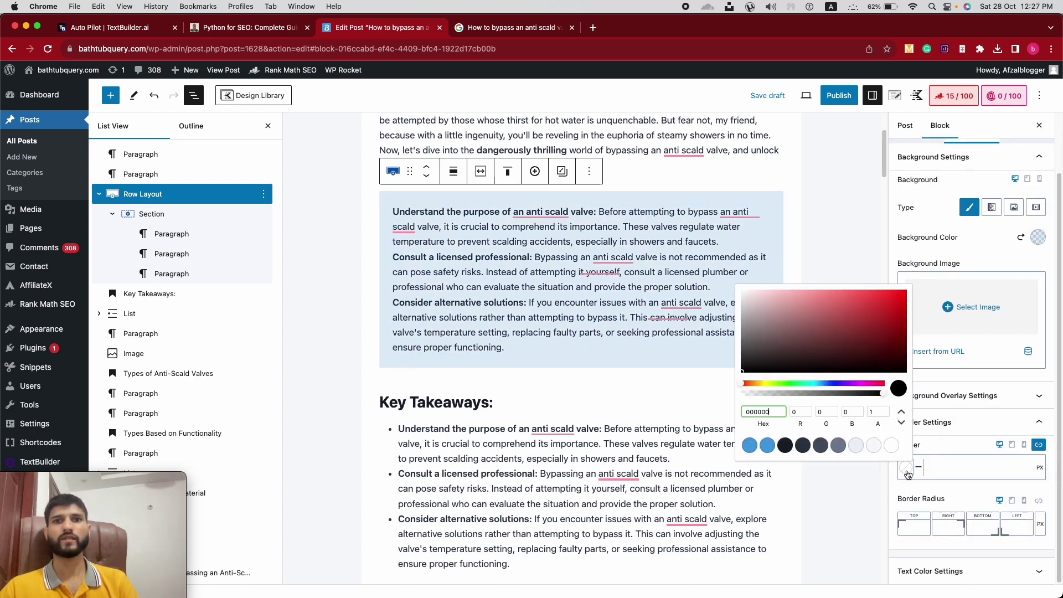
{"action": "left_click", "coordinate": [751, 447]}
{"action": "left_click", "coordinate": [941, 468]}
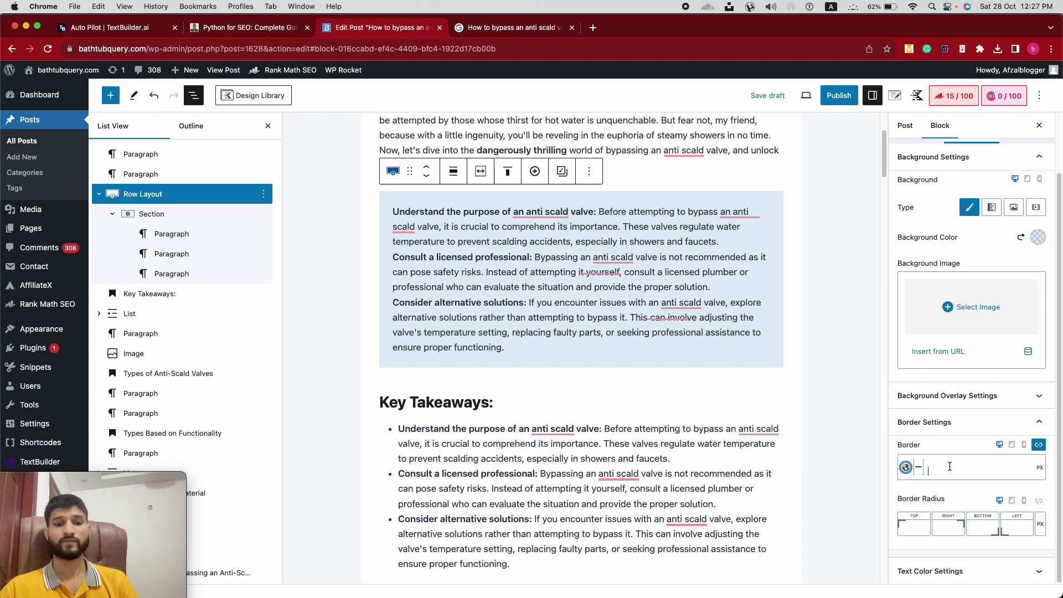
{"action": "type", "text": "2"}
{"action": "left_click", "coordinate": [858, 391]}
Move the "Key Takeaways:" heading directly above the row layout
{"action": "left_click", "coordinate": [449, 405]}
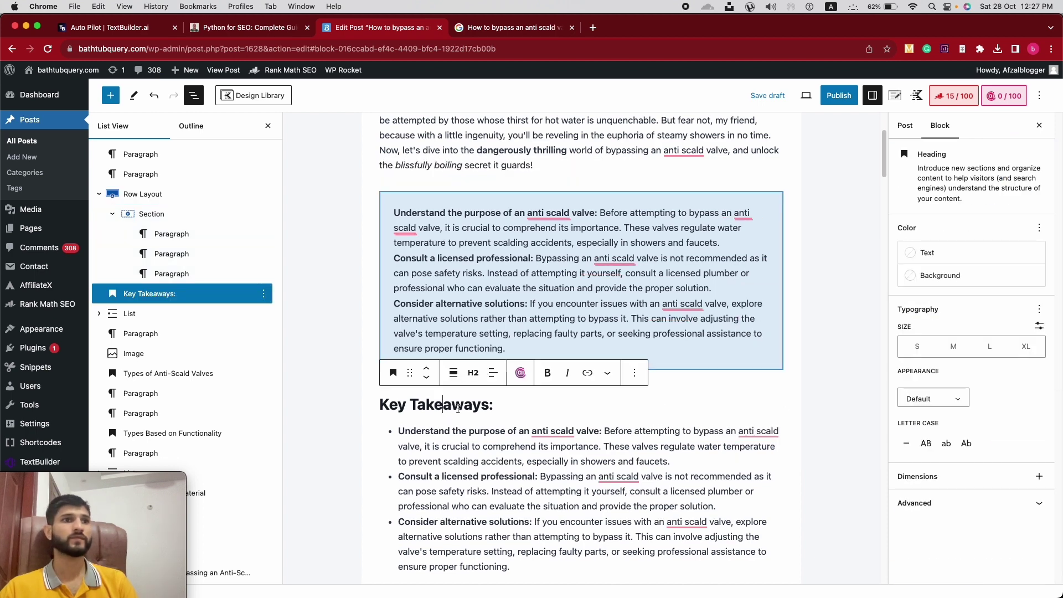
{"action": "scroll", "coordinate": [394, 473], "scroll_direction": "down", "scroll_amount": 1}
{"action": "scroll", "coordinate": [394, 473], "scroll_direction": "down", "scroll_amount": 1}
{"action": "triple_click", "coordinate": [448, 354]}
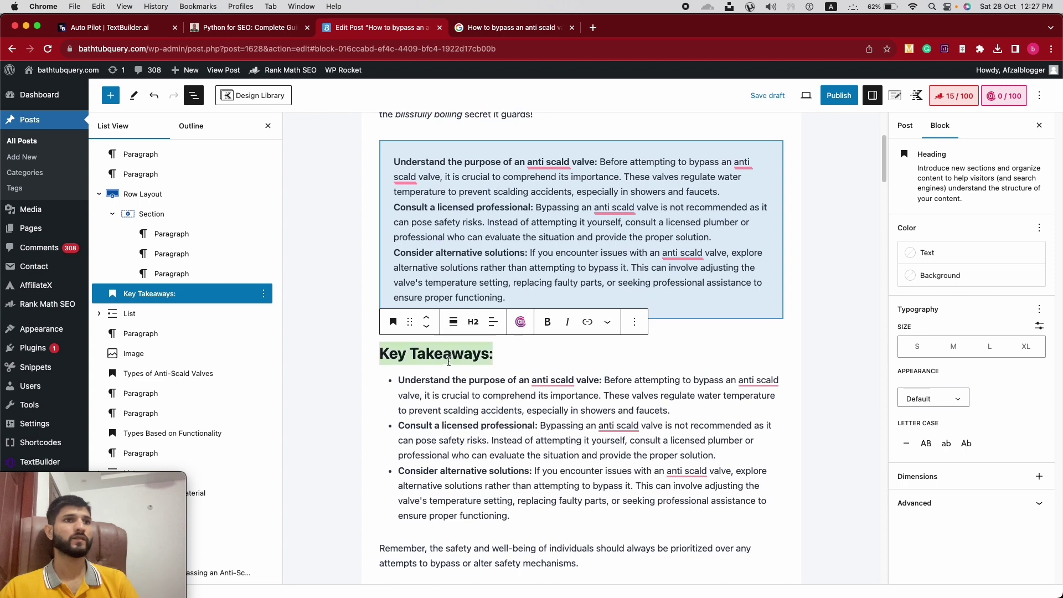
{"action": "scroll", "coordinate": [504, 285], "scroll_direction": "up", "scroll_amount": 1}
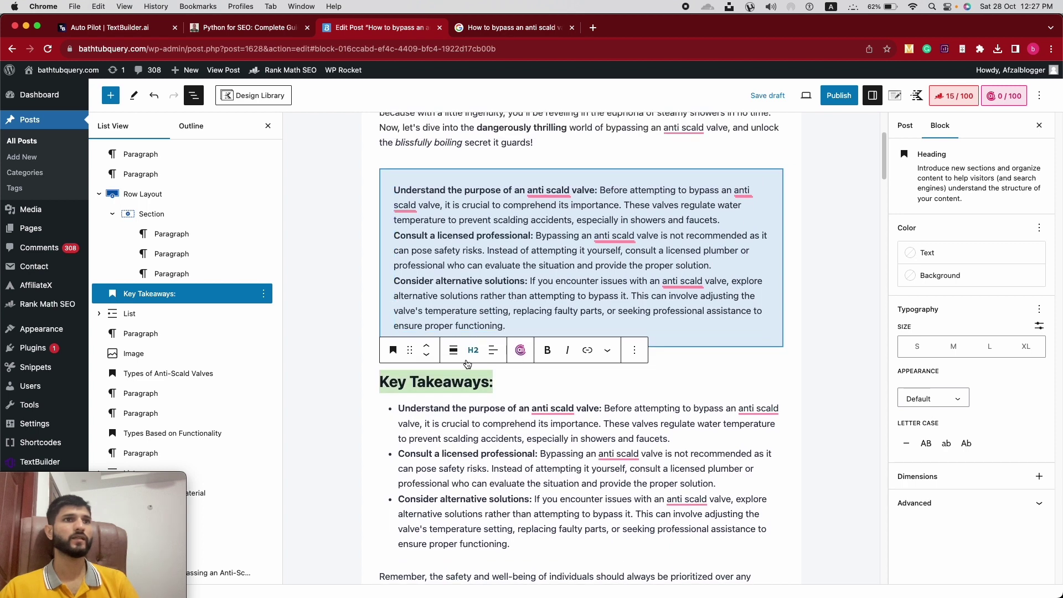
{"action": "left_click", "coordinate": [426, 345]}
Convert the original bulleted takeaways list below the row layout into separate paragraphs
{"action": "scroll", "coordinate": [514, 444], "scroll_direction": "down", "scroll_amount": 5}
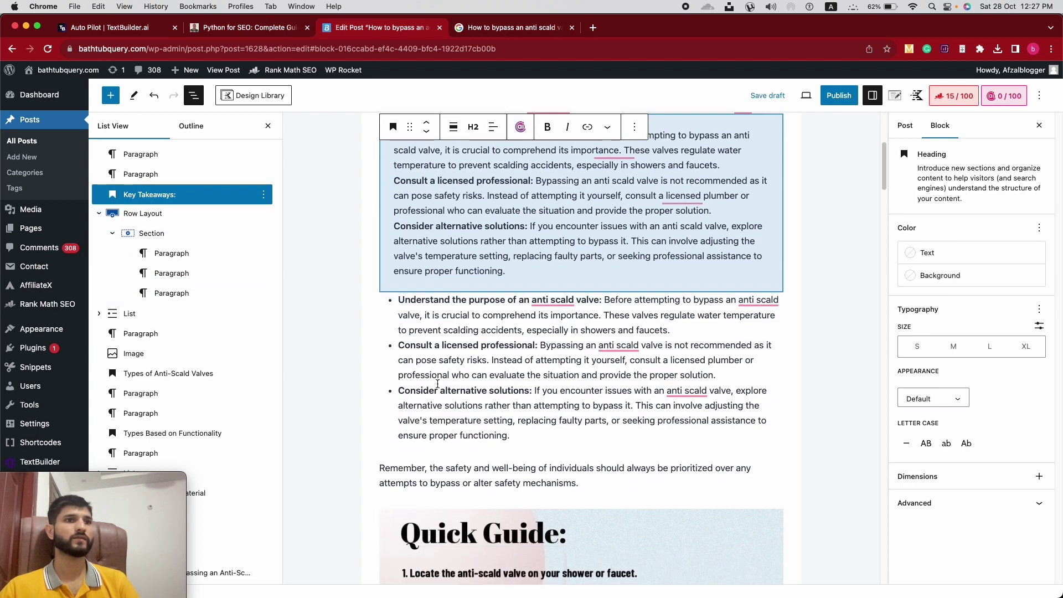
{"action": "left_click_drag", "start_coordinate": [398, 389], "coordinate": [531, 389]}
{"action": "left_click", "coordinate": [418, 362]}
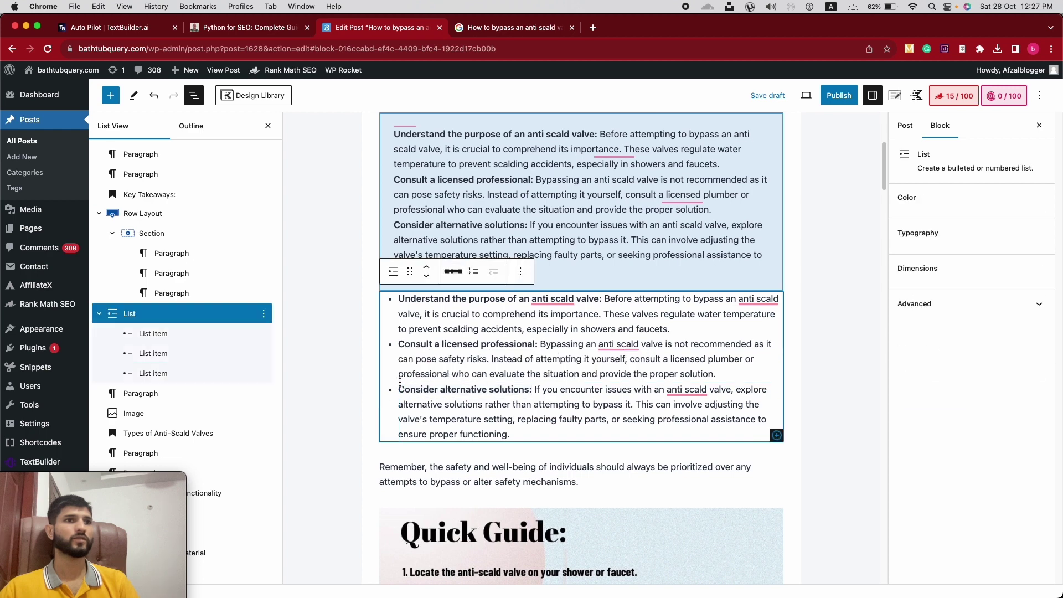
{"action": "left_click", "coordinate": [393, 271]}
{"action": "left_click", "coordinate": [423, 326]}
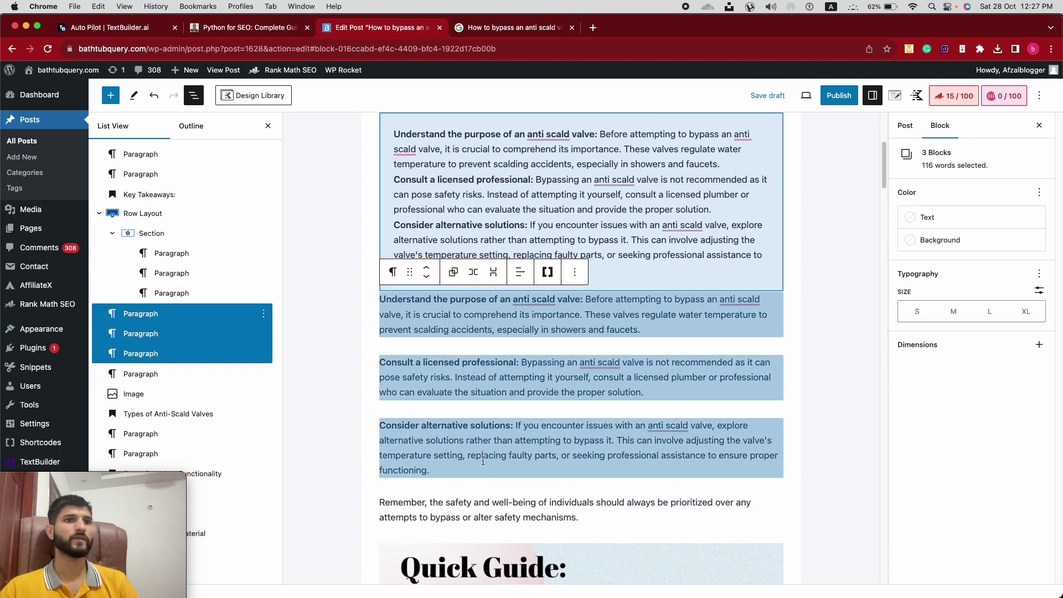
Delete the three duplicate takeaways paragraphs below the row layout, including the empty paragraph left behind
{"action": "left_click", "coordinate": [425, 470]}
{"action": "left_click_drag", "start_coordinate": [430, 470], "coordinate": [429, 303]}
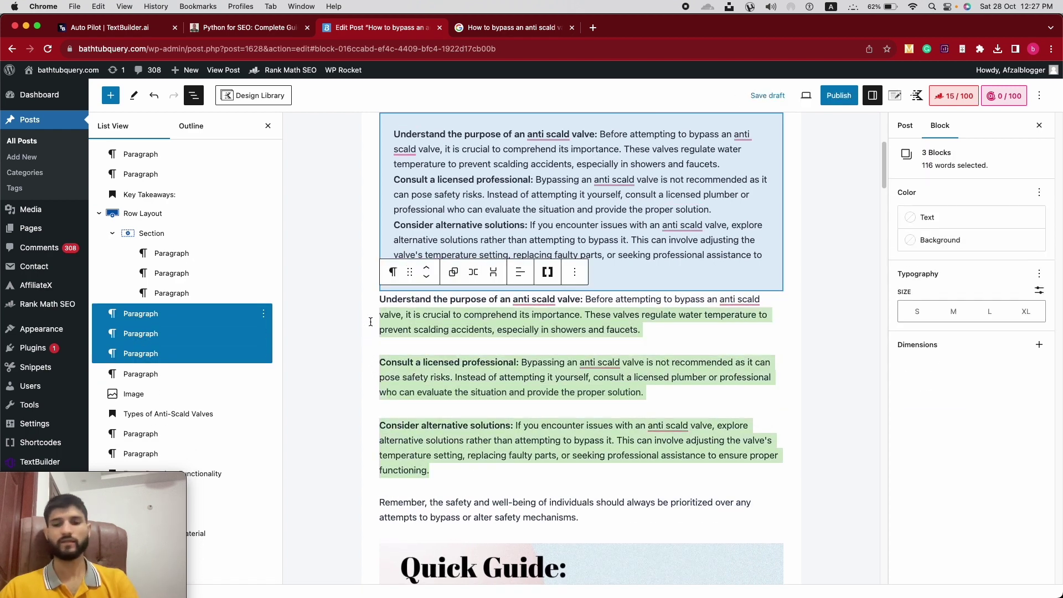
{"action": "key", "text": "BackSpace"}
{"action": "key", "text": "BackSpace"}
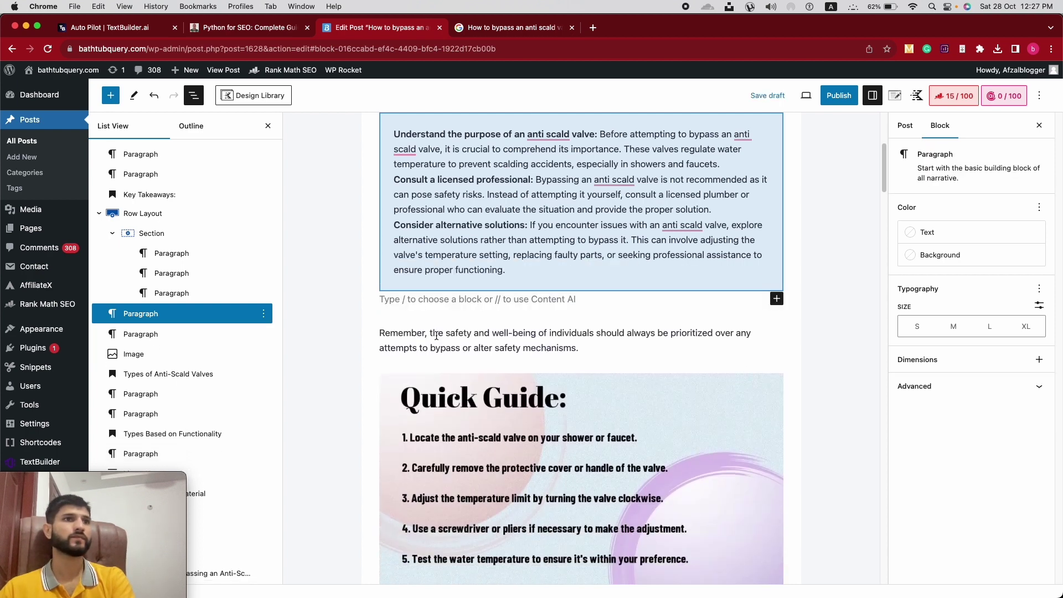
{"action": "key", "text": "BackSpace"}
{"action": "left_click", "coordinate": [677, 299]}
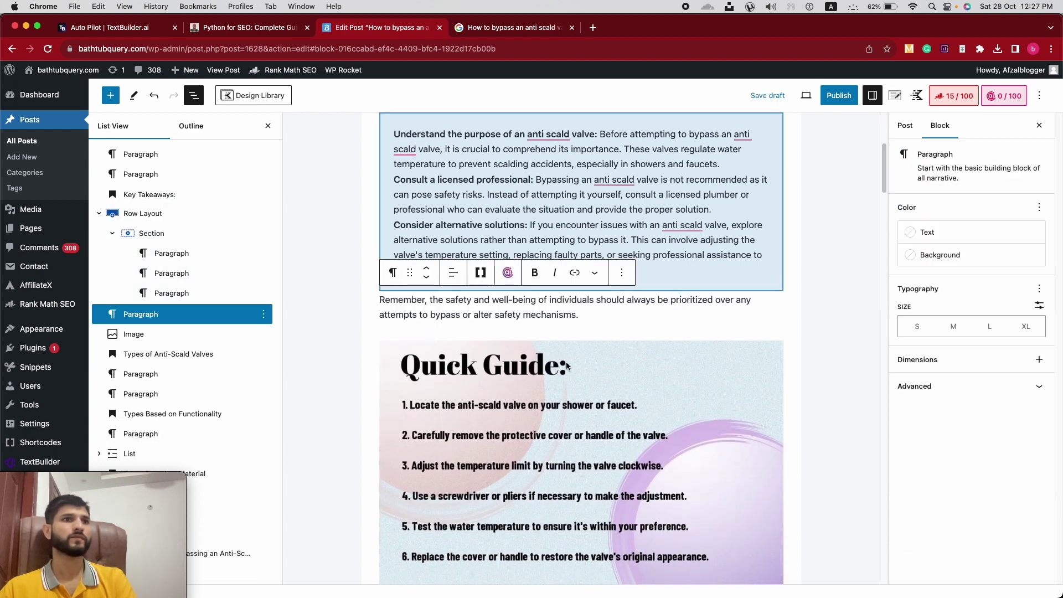
{"action": "left_click", "coordinate": [840, 316]}
Generate a preview of the draft in a new tab, then return to the post editor
{"action": "scroll", "coordinate": [474, 347], "scroll_direction": "up", "scroll_amount": 5}
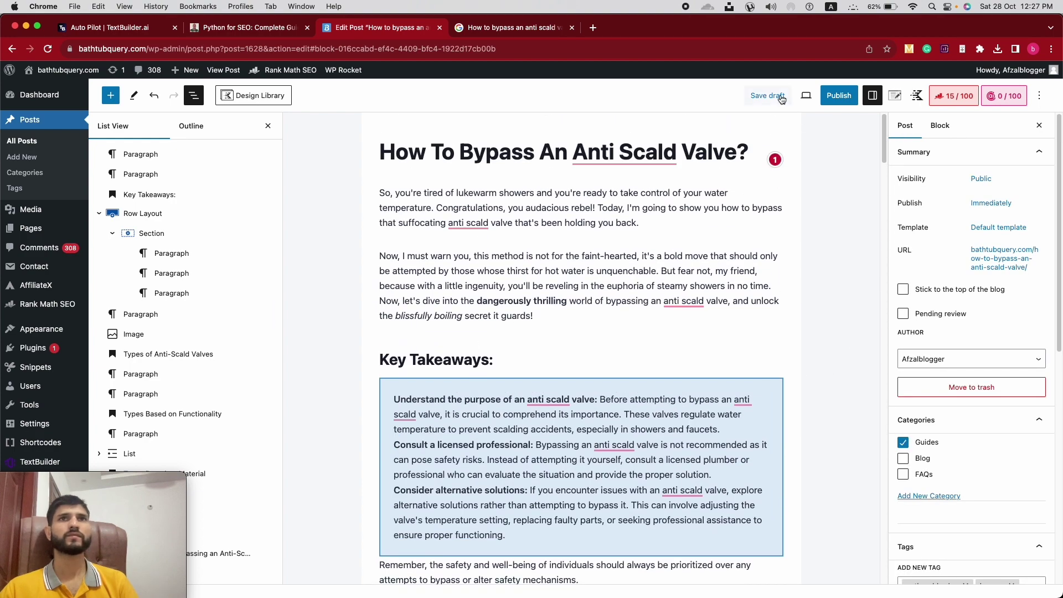
{"action": "left_click", "coordinate": [807, 97]}
{"action": "left_click", "coordinate": [725, 196]}
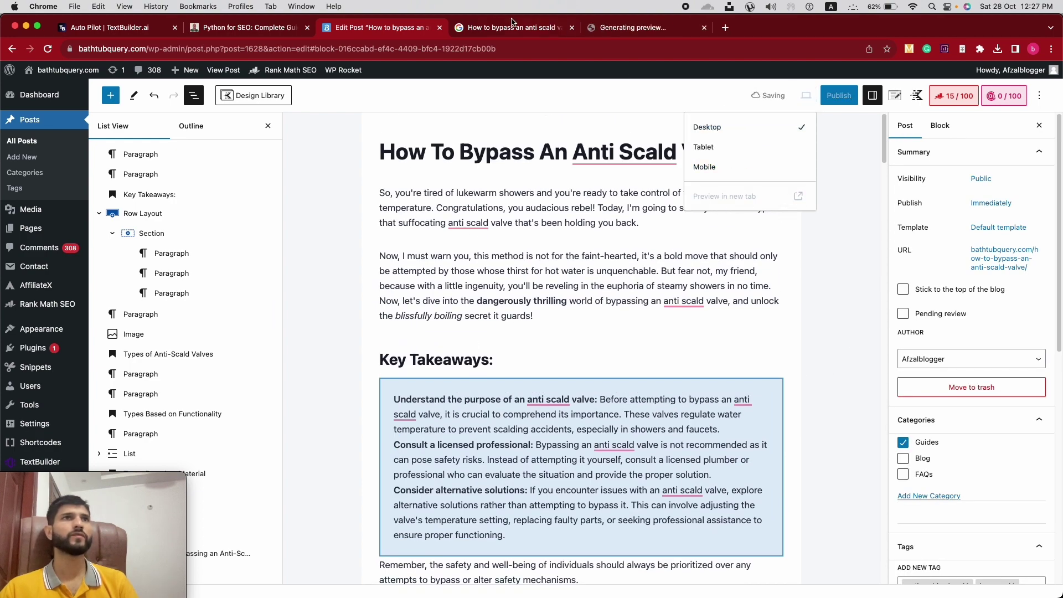
{"action": "left_click", "coordinate": [591, 31]}
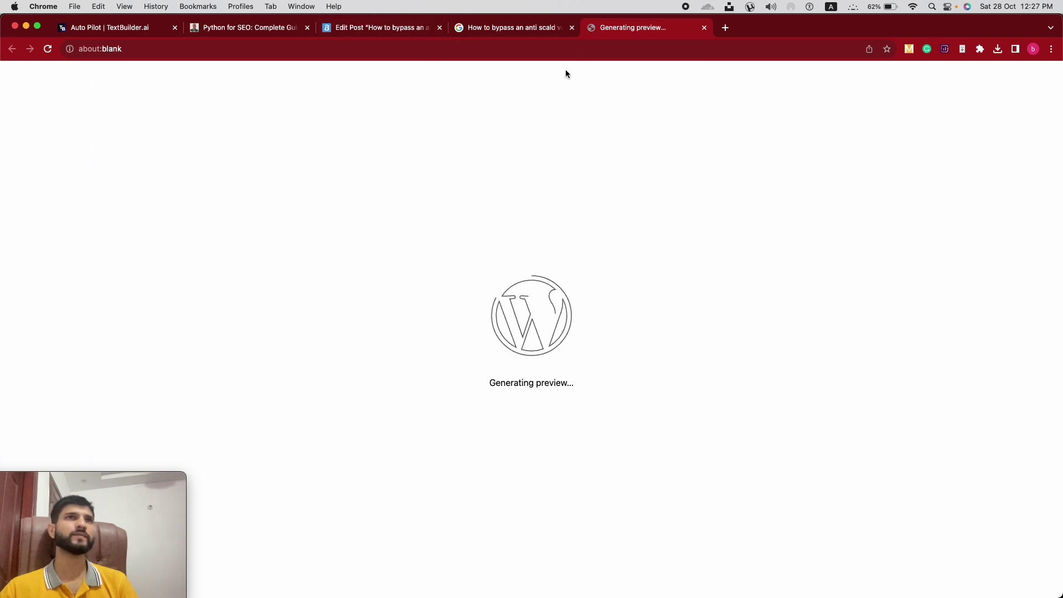
{"action": "left_click", "coordinate": [376, 27]}
Search Google for "Anti-Scald Valves" using the words in the "Types of Anti-Scald Valves" heading
{"action": "scroll", "coordinate": [833, 301], "scroll_direction": "down", "scroll_amount": 10}
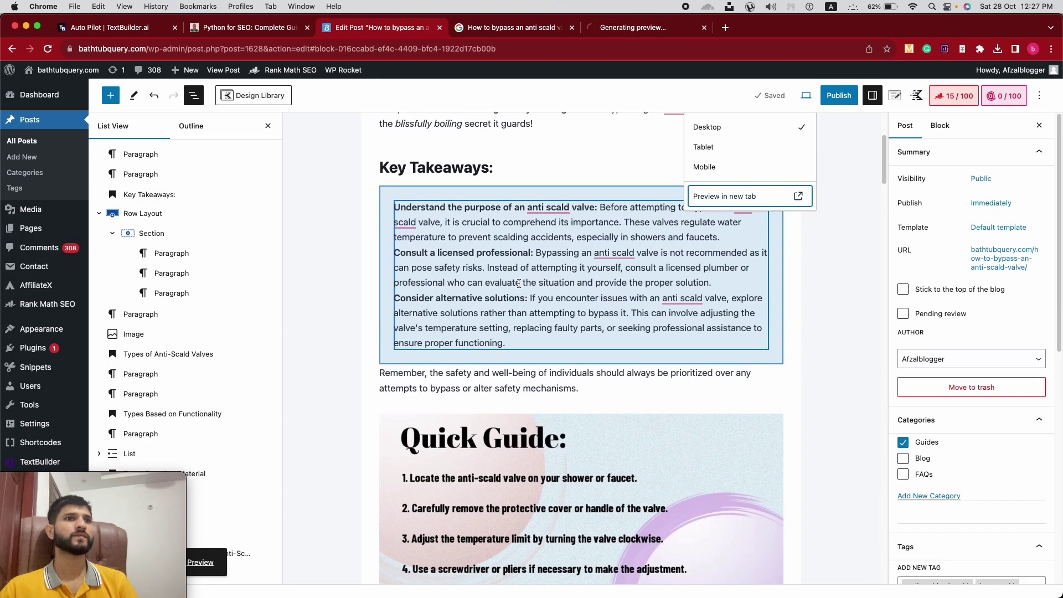
{"action": "left_click", "coordinate": [833, 300]}
{"action": "scroll", "coordinate": [498, 340], "scroll_direction": "down", "scroll_amount": 8}
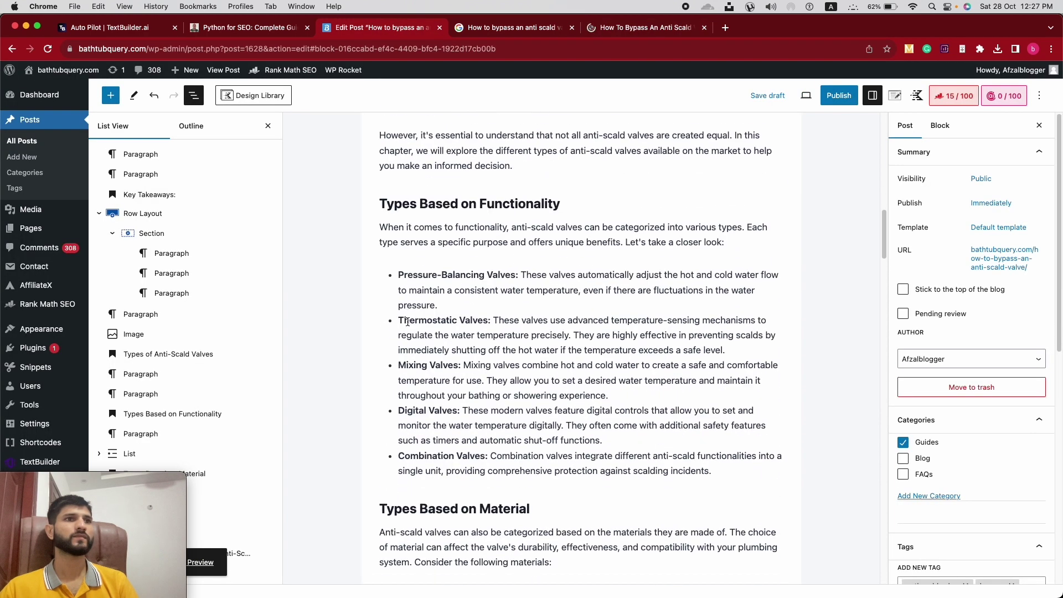
{"action": "scroll", "coordinate": [443, 299], "scroll_direction": "up", "scroll_amount": 5}
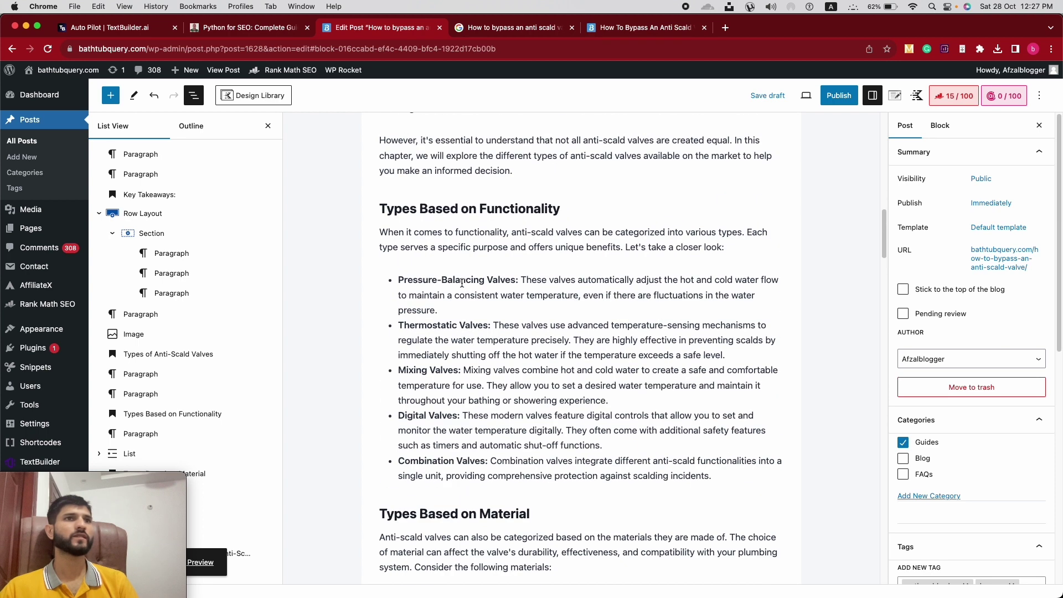
{"action": "scroll", "coordinate": [437, 233], "scroll_direction": "up", "scroll_amount": 3}
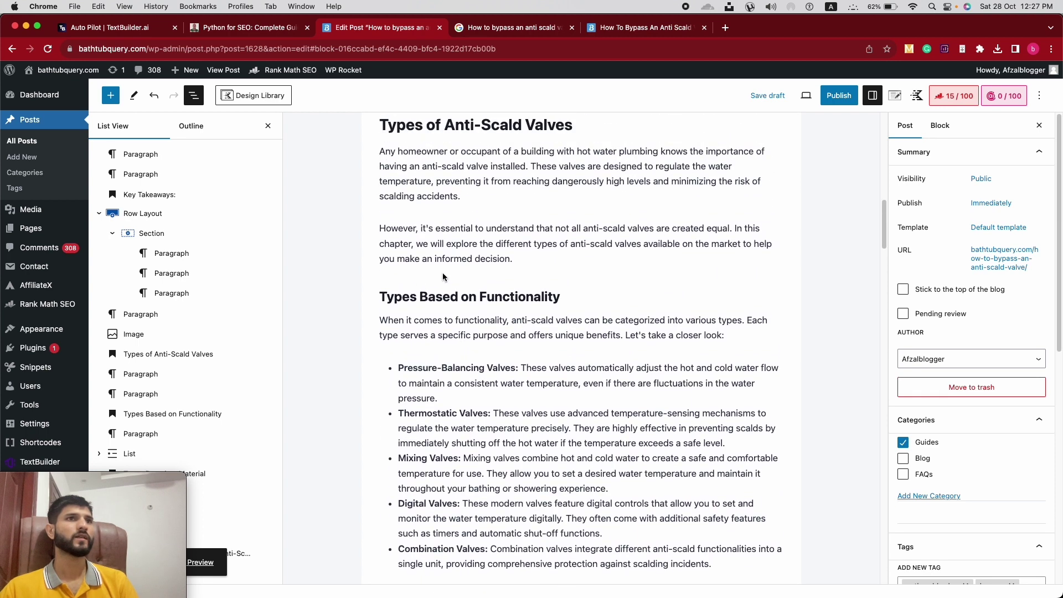
{"action": "left_click_drag", "start_coordinate": [446, 159], "coordinate": [575, 161]}
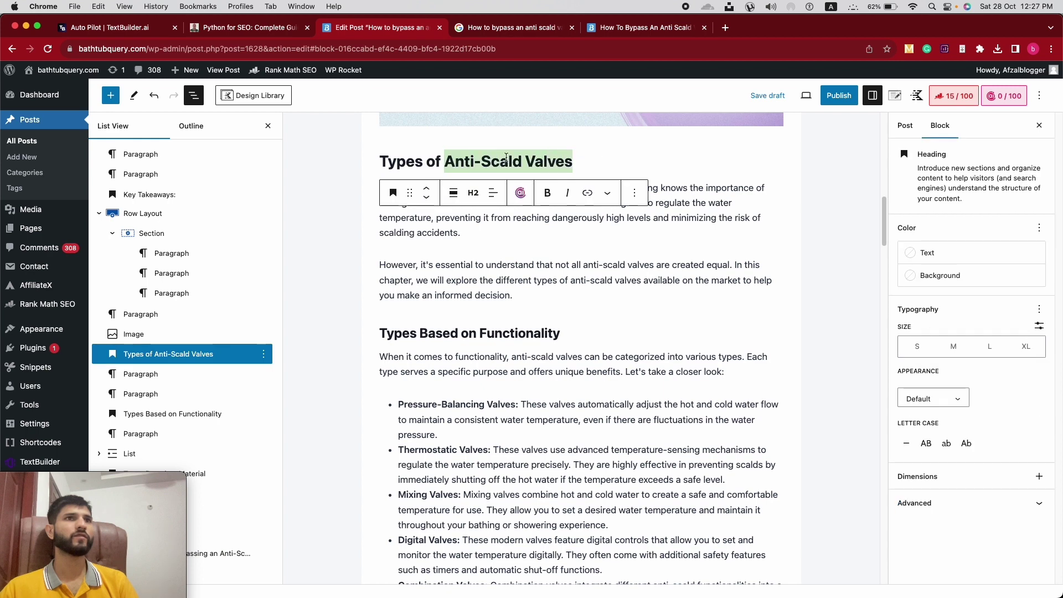
{"action": "right_click", "coordinate": [488, 151]}
{"action": "left_click", "coordinate": [506, 259]}
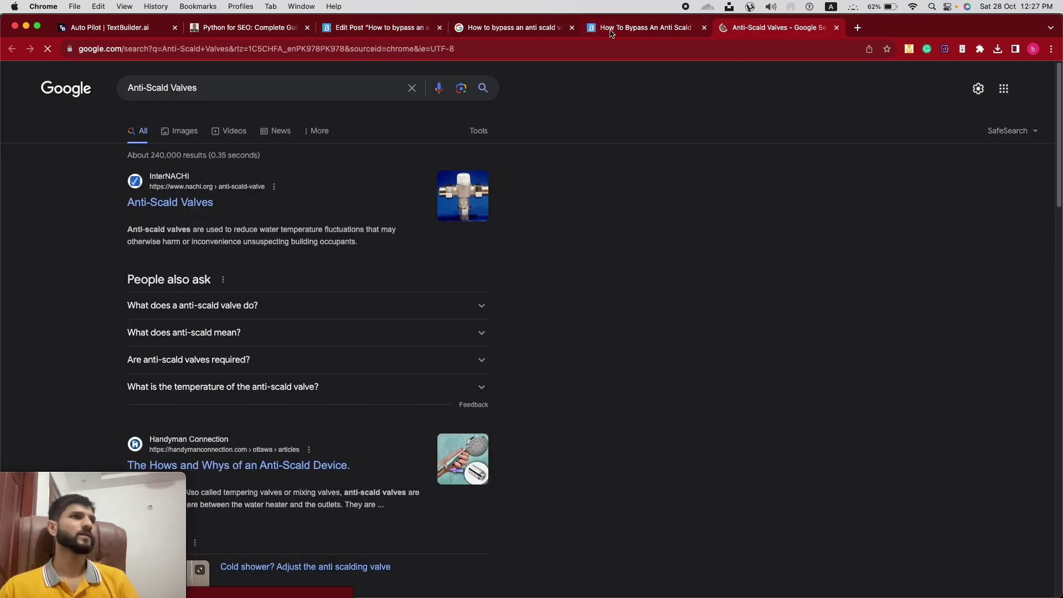
Check the highlighted key takeaways box in the post preview, then go back to the editor
{"action": "left_click", "coordinate": [636, 27]}
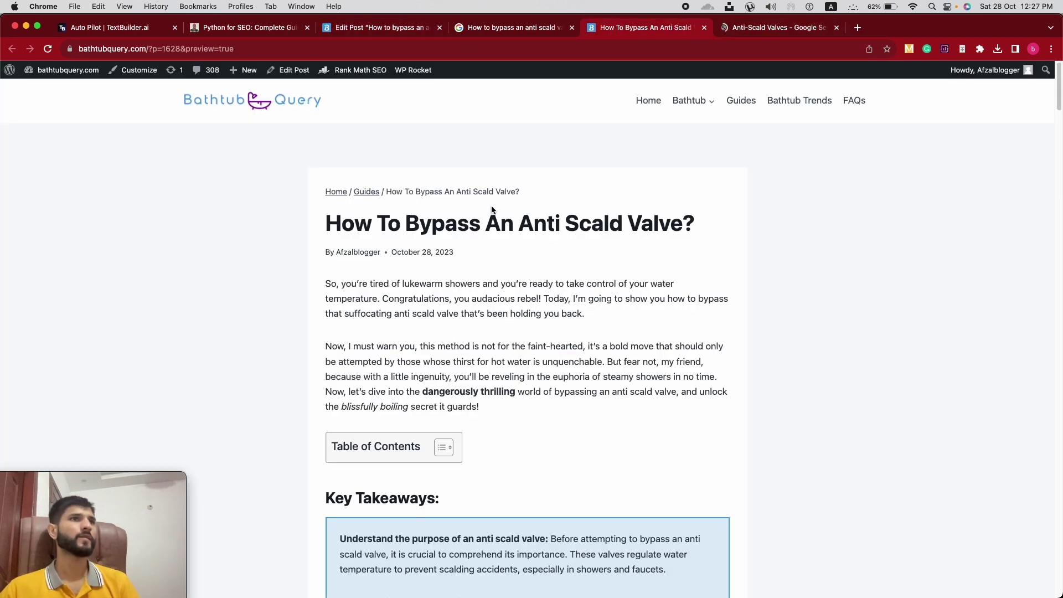
{"action": "scroll", "coordinate": [464, 213], "scroll_direction": "down", "scroll_amount": 6}
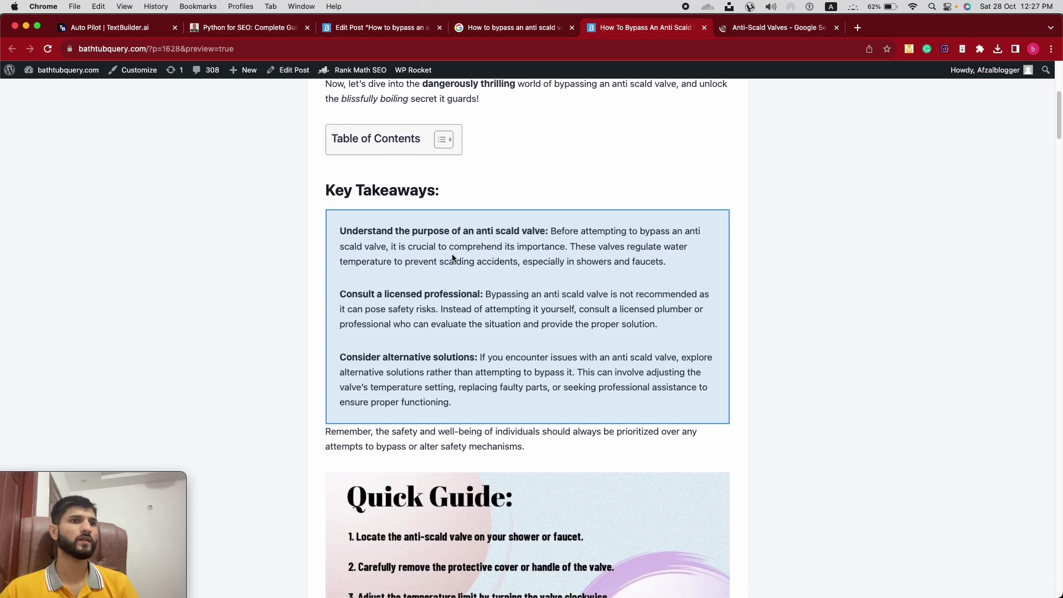
{"action": "left_click", "coordinate": [382, 28]}
Insert an empty paragraph between the takeaways box and the paragraph starting with "Remember"
{"action": "scroll", "coordinate": [497, 333], "scroll_direction": "down", "scroll_amount": 3}
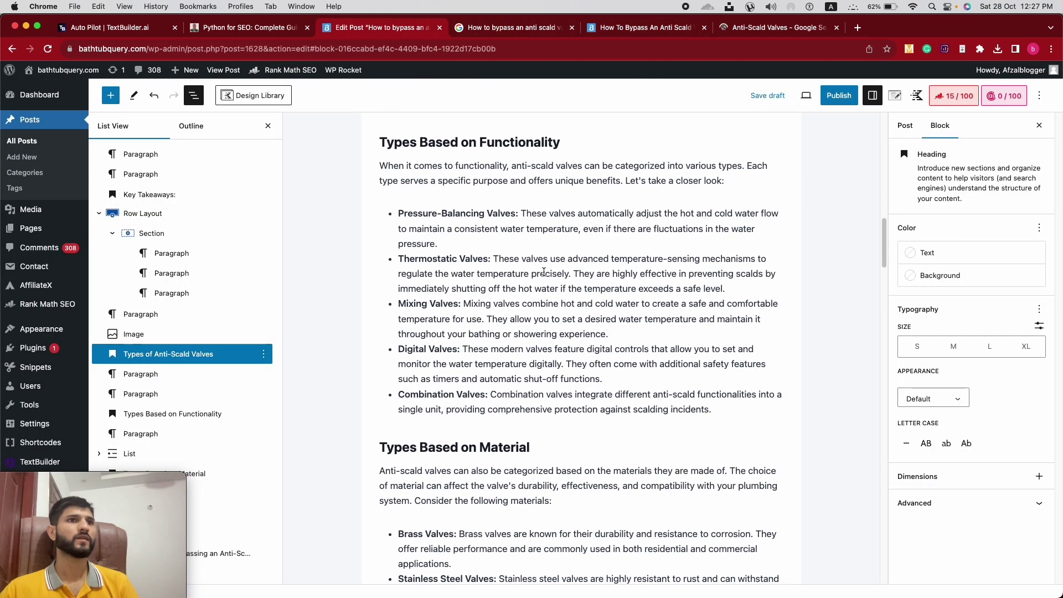
{"action": "scroll", "coordinate": [496, 333], "scroll_direction": "up", "scroll_amount": 7}
{"action": "left_click", "coordinate": [331, 389]}
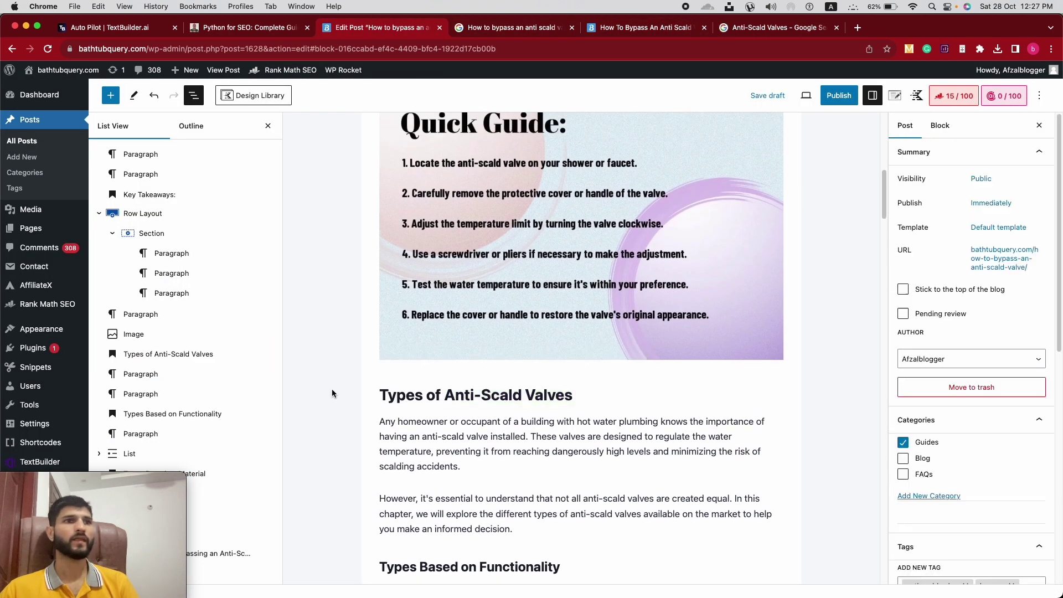
{"action": "scroll", "coordinate": [332, 387], "scroll_direction": "up", "scroll_amount": 5}
{"action": "left_click", "coordinate": [502, 337]}
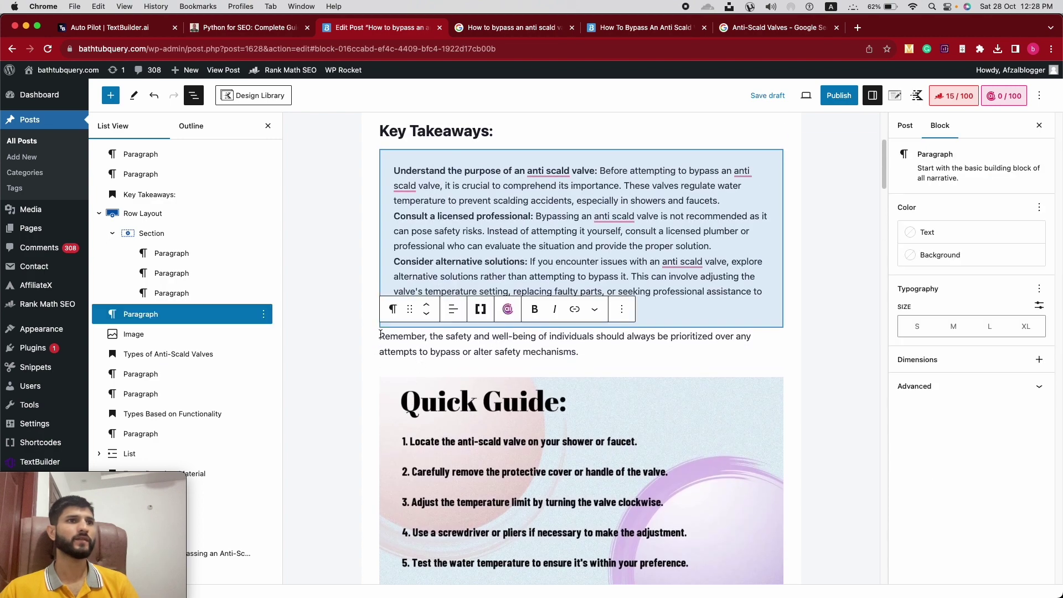
{"action": "key", "text": "Return"}
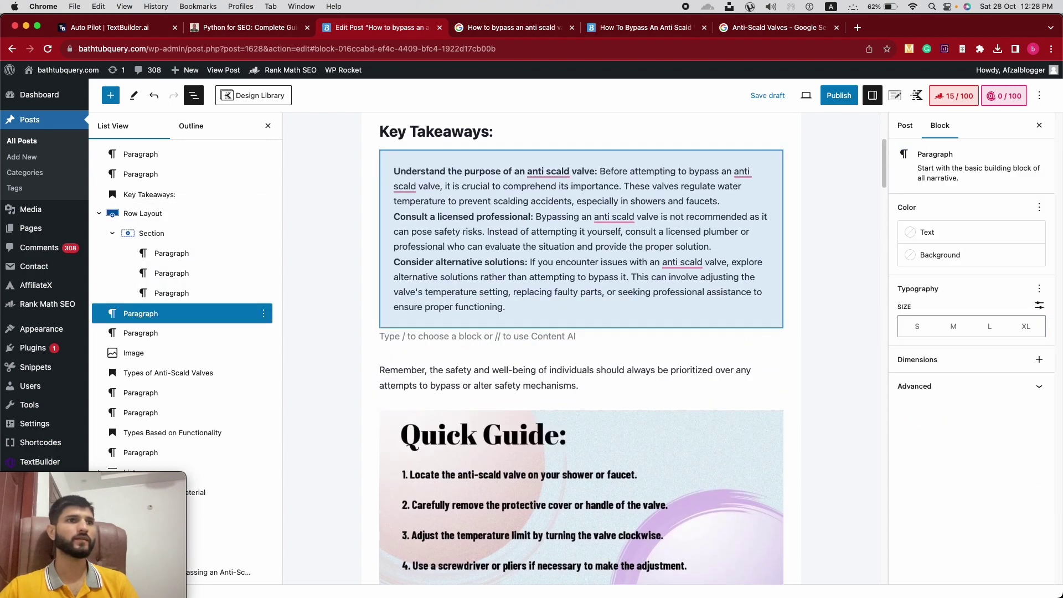
{"action": "key", "text": "Down"}
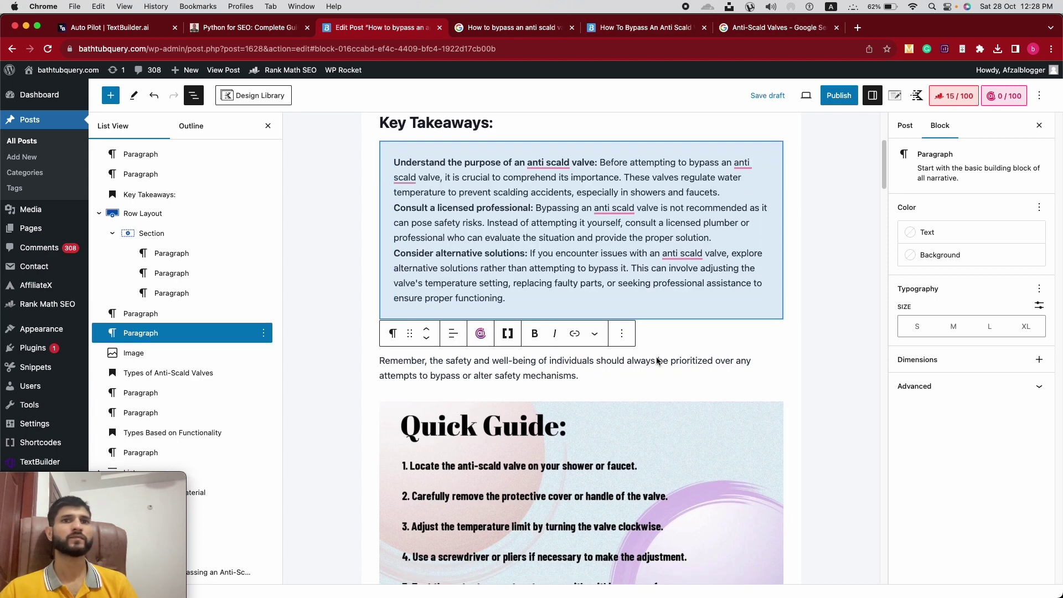
Review the Quick Guide image, the section below it and the three paragraphs in the takeaways box
{"action": "scroll", "coordinate": [811, 339], "scroll_direction": "down", "scroll_amount": 1}
{"action": "left_click", "coordinate": [811, 339]}
{"action": "scroll", "coordinate": [513, 320], "scroll_direction": "down", "scroll_amount": 4}
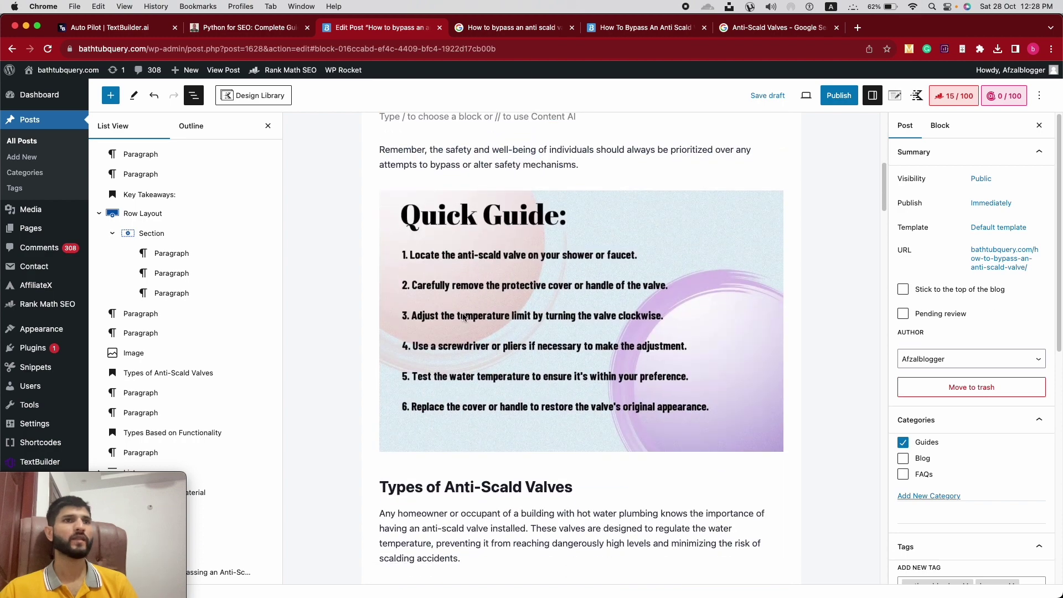
{"action": "scroll", "coordinate": [418, 323], "scroll_direction": "down", "scroll_amount": 3}
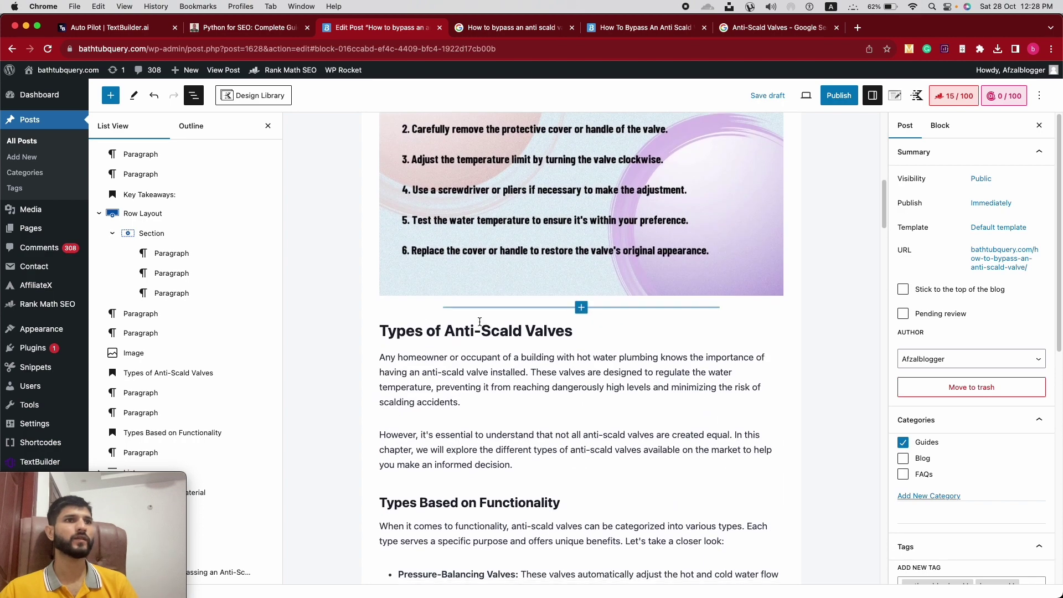
{"action": "scroll", "coordinate": [478, 321], "scroll_direction": "up", "scroll_amount": 4}
{"action": "scroll", "coordinate": [478, 324], "scroll_direction": "up", "scroll_amount": 4}
{"action": "scroll", "coordinate": [474, 292], "scroll_direction": "up", "scroll_amount": 1}
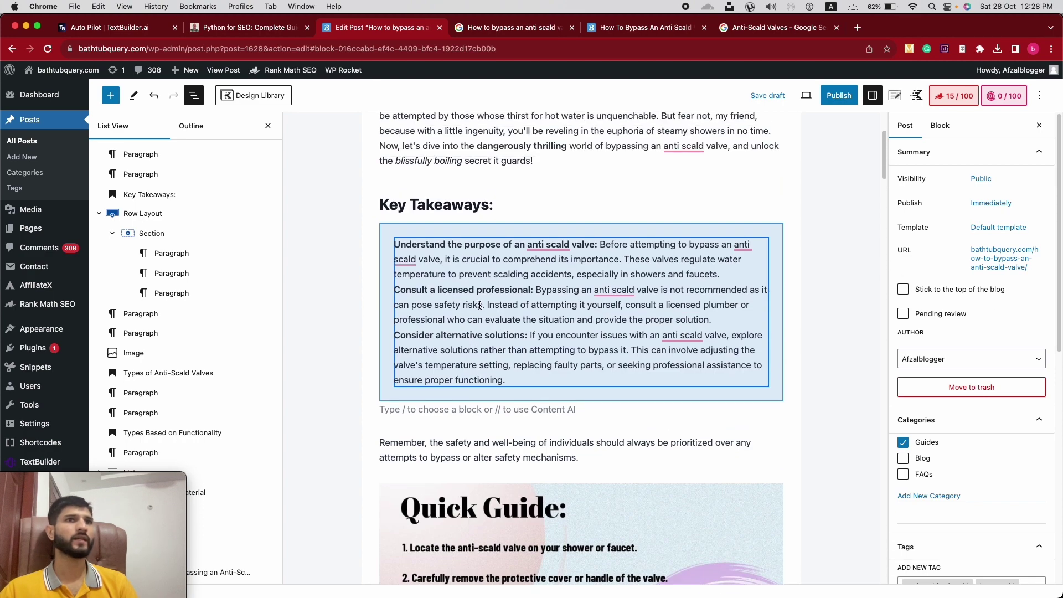
{"action": "left_click", "coordinate": [481, 367]}
{"action": "left_click_drag", "start_coordinate": [531, 381], "coordinate": [398, 245]}
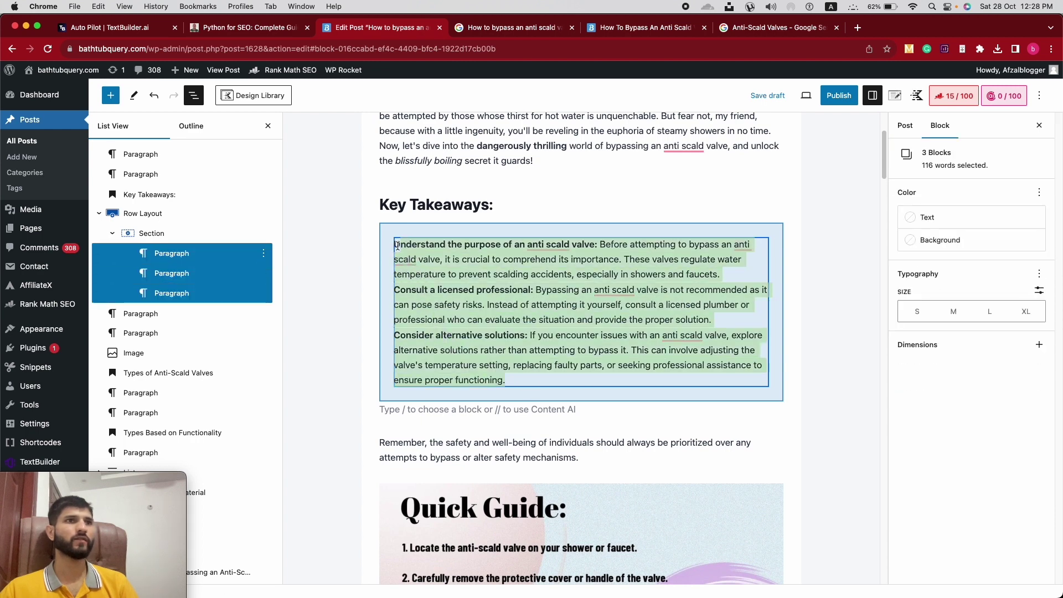
Go to the "Types of Anti-Scald Valves" heading and display the post's heading outline
{"action": "scroll", "coordinate": [556, 289], "scroll_direction": "down", "scroll_amount": 2}
{"action": "scroll", "coordinate": [556, 289], "scroll_direction": "down", "scroll_amount": 4}
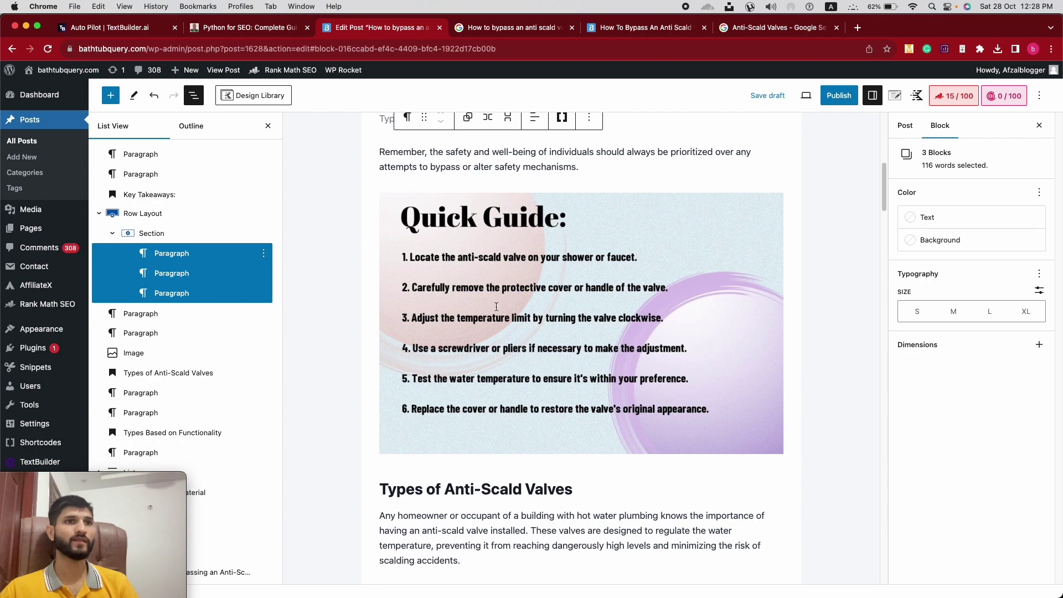
{"action": "scroll", "coordinate": [425, 230], "scroll_direction": "down", "scroll_amount": 5}
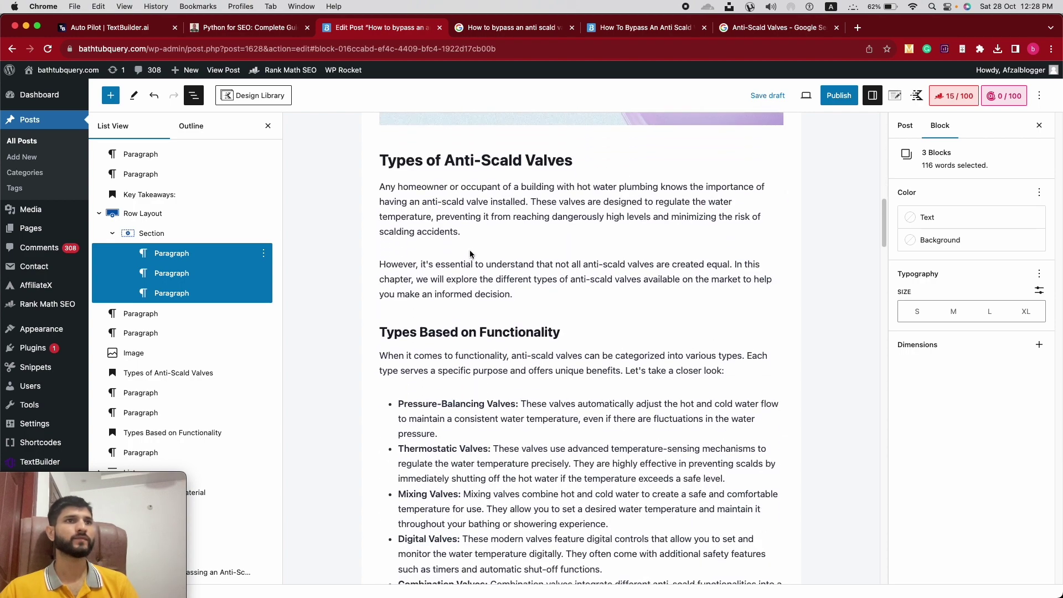
{"action": "left_click", "coordinate": [398, 216]}
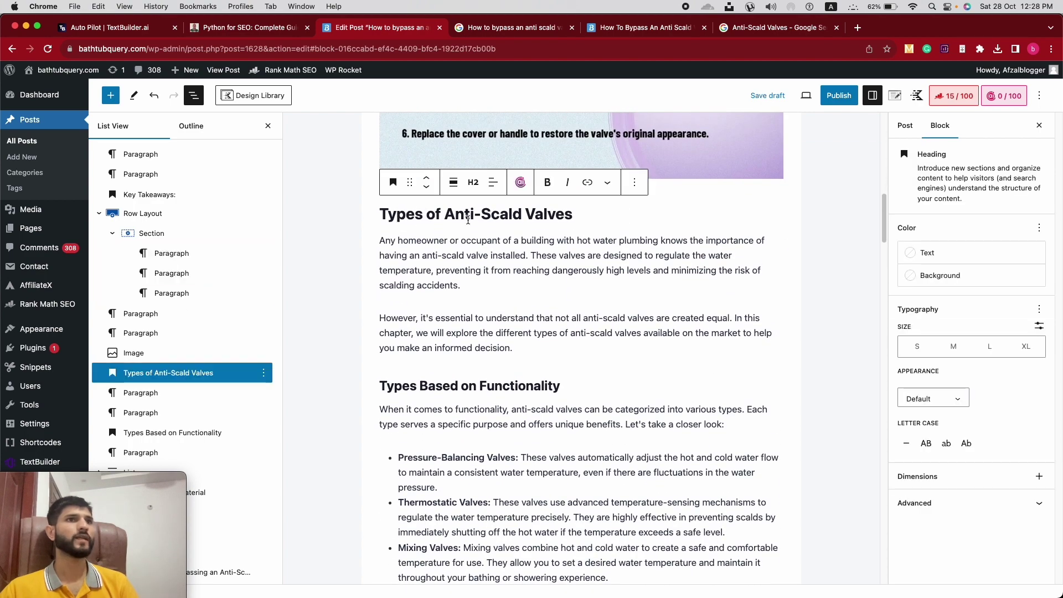
{"action": "left_click", "coordinate": [193, 126]}
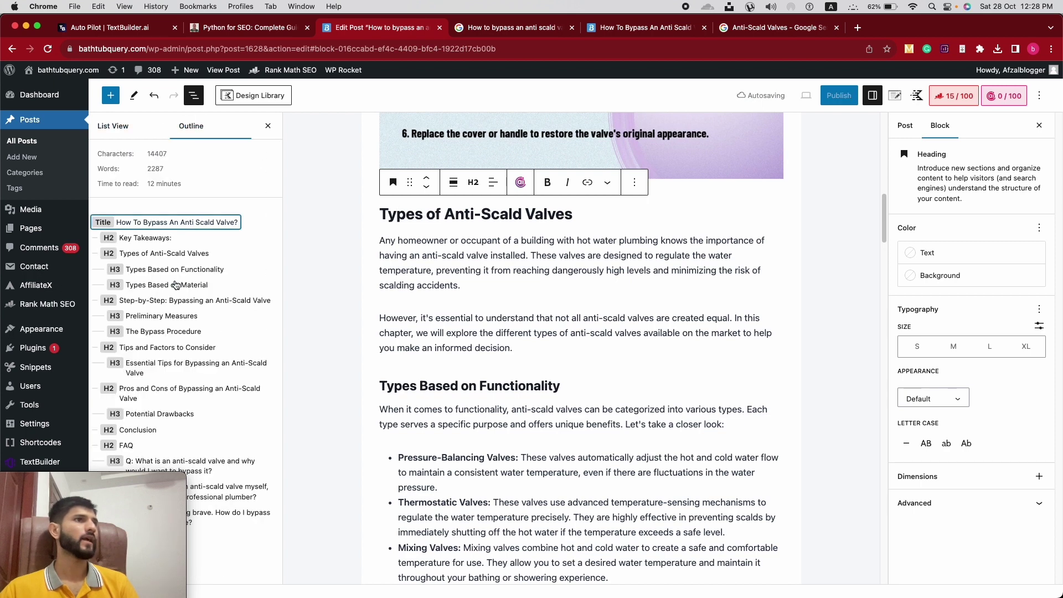
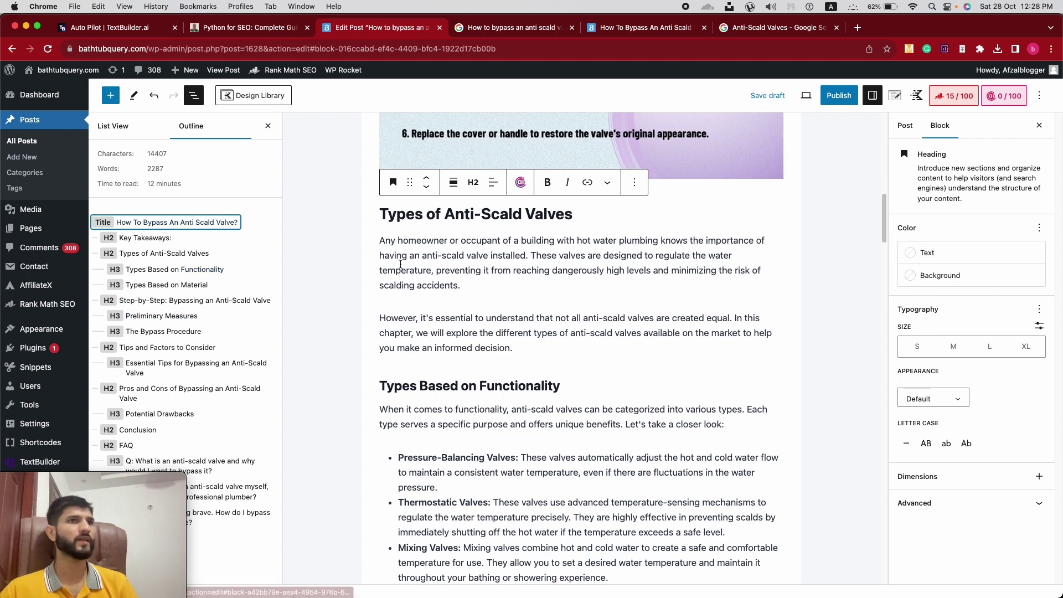
Insert a single-column row layout between the material types list and the bold paragraph starting with "Remember, when selecting an anti-scald valve"
{"action": "left_click", "coordinate": [113, 127]}
{"action": "scroll", "coordinate": [546, 402], "scroll_direction": "down", "scroll_amount": 5}
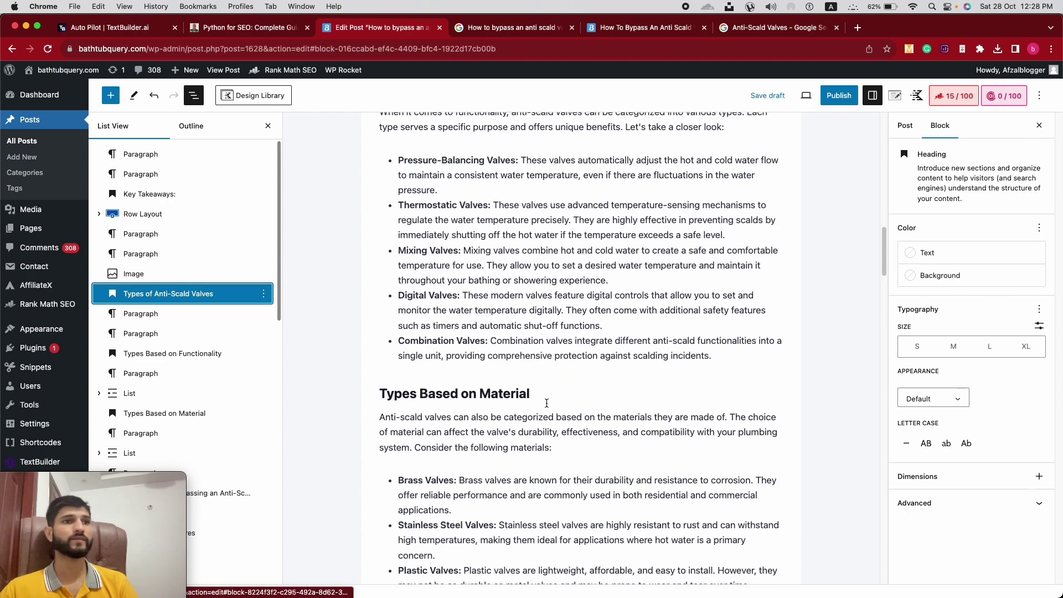
{"action": "scroll", "coordinate": [546, 403], "scroll_direction": "down", "scroll_amount": 6}
{"action": "scroll", "coordinate": [546, 403], "scroll_direction": "up", "scroll_amount": 2}
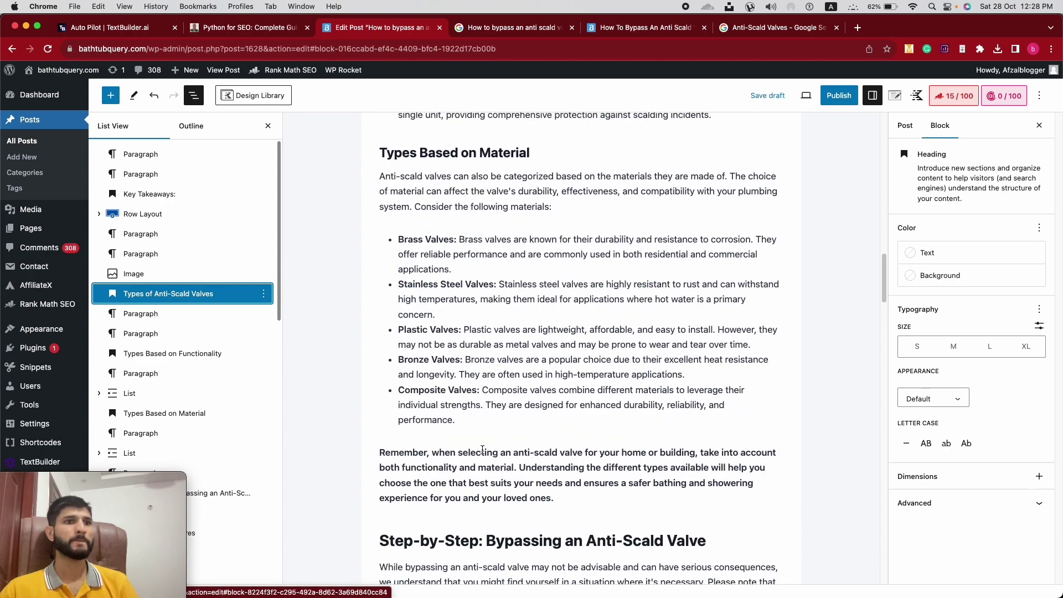
{"action": "scroll", "coordinate": [467, 455], "scroll_direction": "down", "scroll_amount": 2}
{"action": "triple_click", "coordinate": [470, 376]}
{"action": "scroll", "coordinate": [529, 401], "scroll_direction": "down", "scroll_amount": 5}
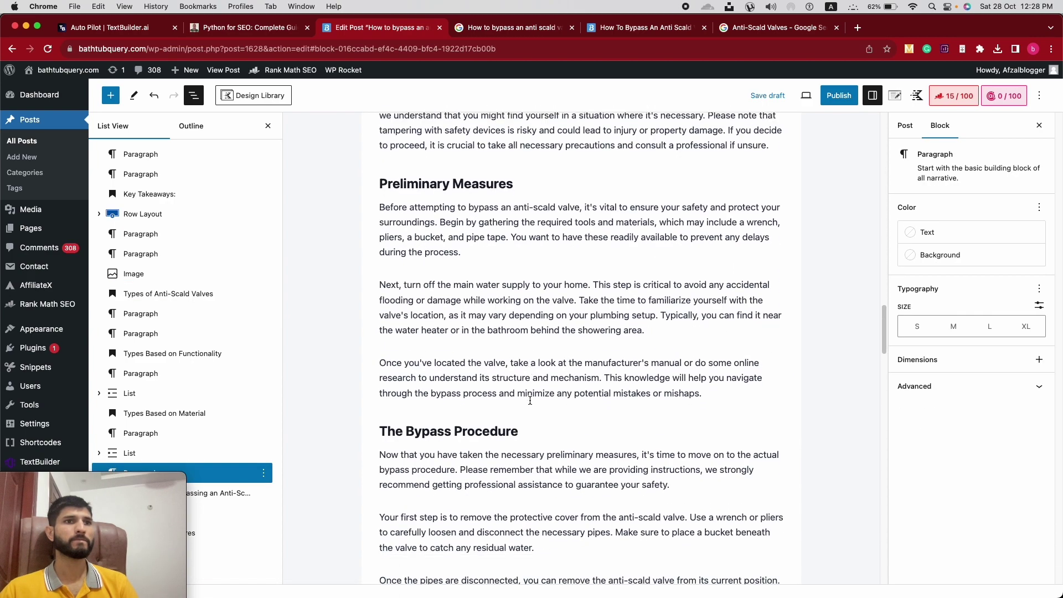
{"action": "scroll", "coordinate": [530, 401], "scroll_direction": "up", "scroll_amount": 5}
{"action": "left_click", "coordinate": [541, 307]}
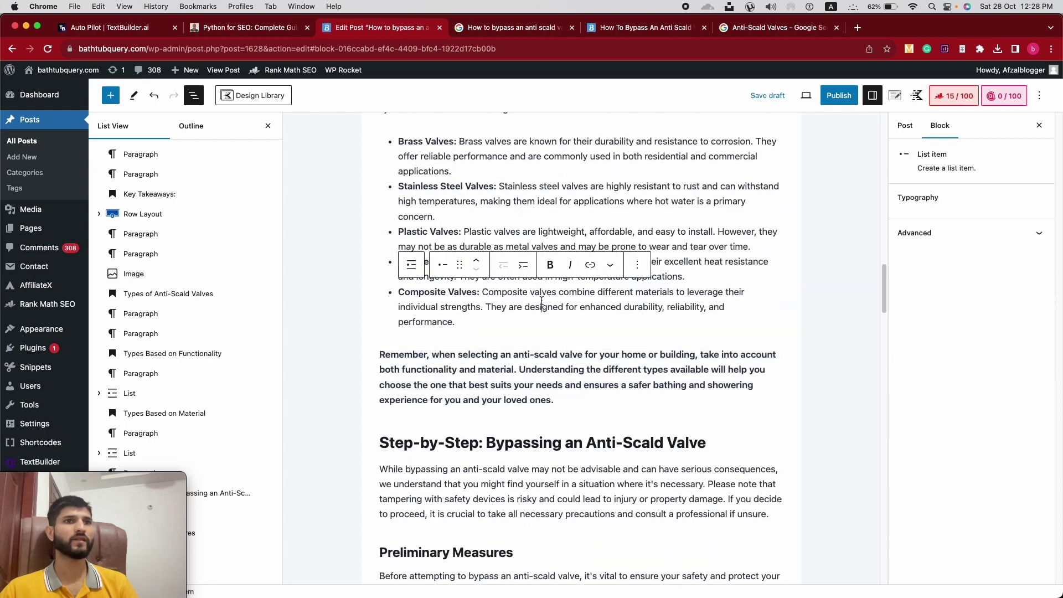
{"action": "left_click", "coordinate": [581, 338]}
{"action": "left_click", "coordinate": [570, 468]}
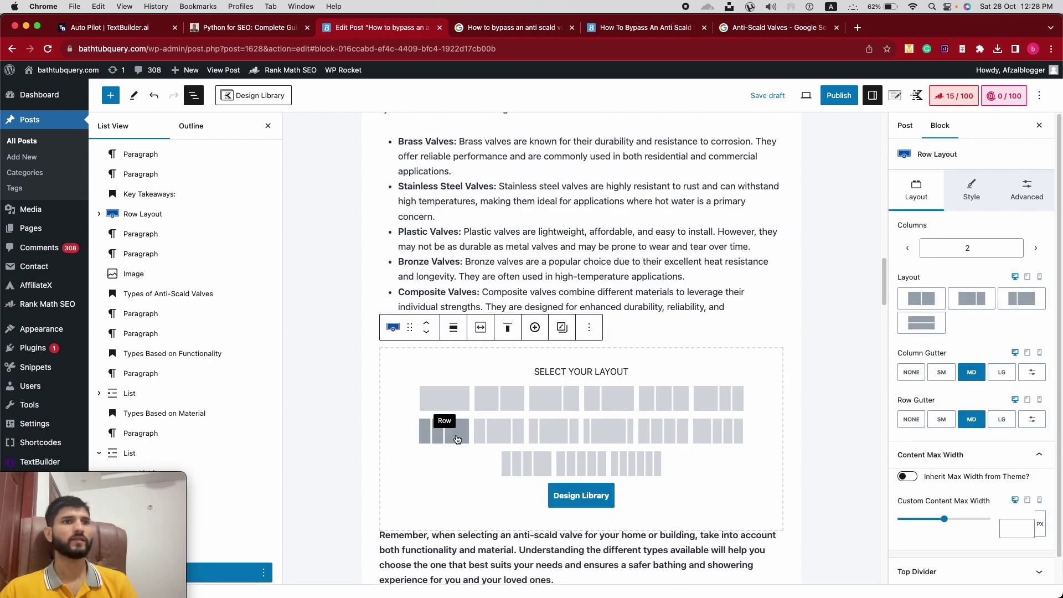
{"action": "left_click", "coordinate": [450, 407]}
Move the bold "Remember" paragraph into the new row layout, removing the original paragraph below it
{"action": "triple_click", "coordinate": [476, 408]}
{"action": "key", "text": "super+c"}
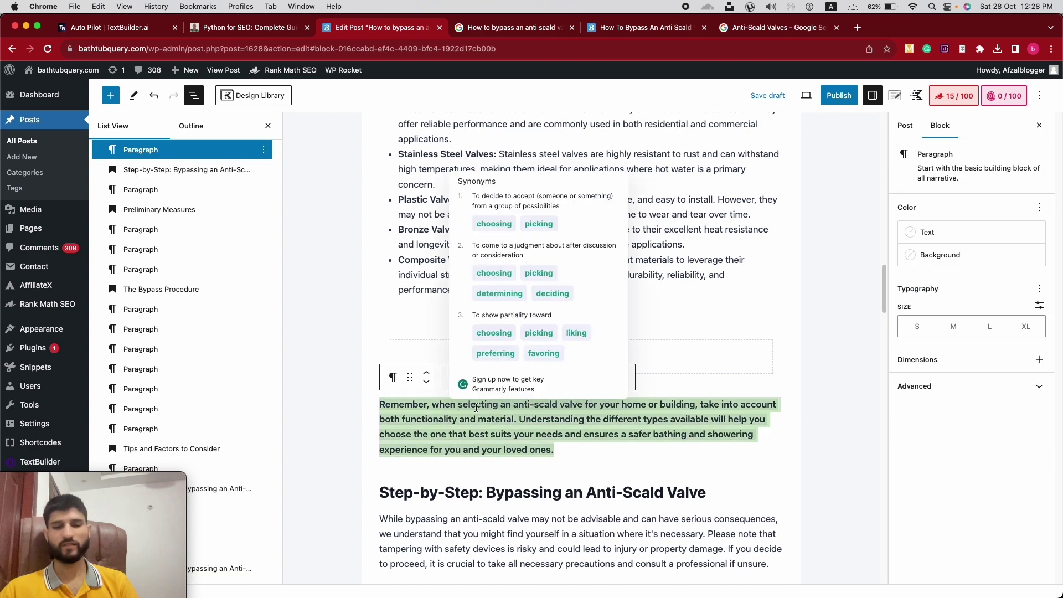
{"action": "left_click", "coordinate": [531, 360]}
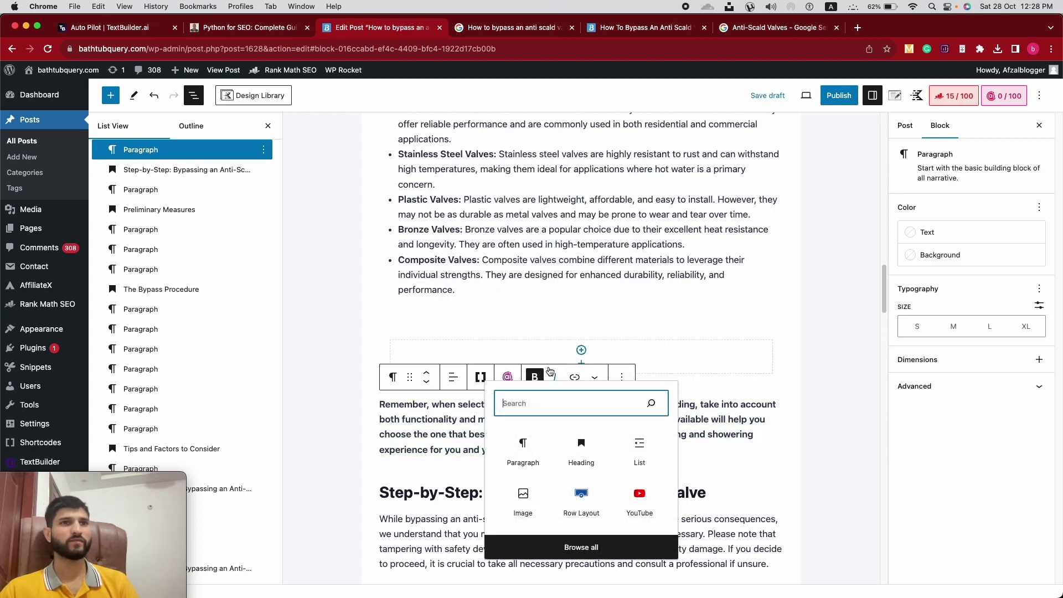
{"action": "left_click", "coordinate": [531, 436]}
{"action": "key", "text": "super+v"}
{"action": "triple_click", "coordinate": [431, 447]}
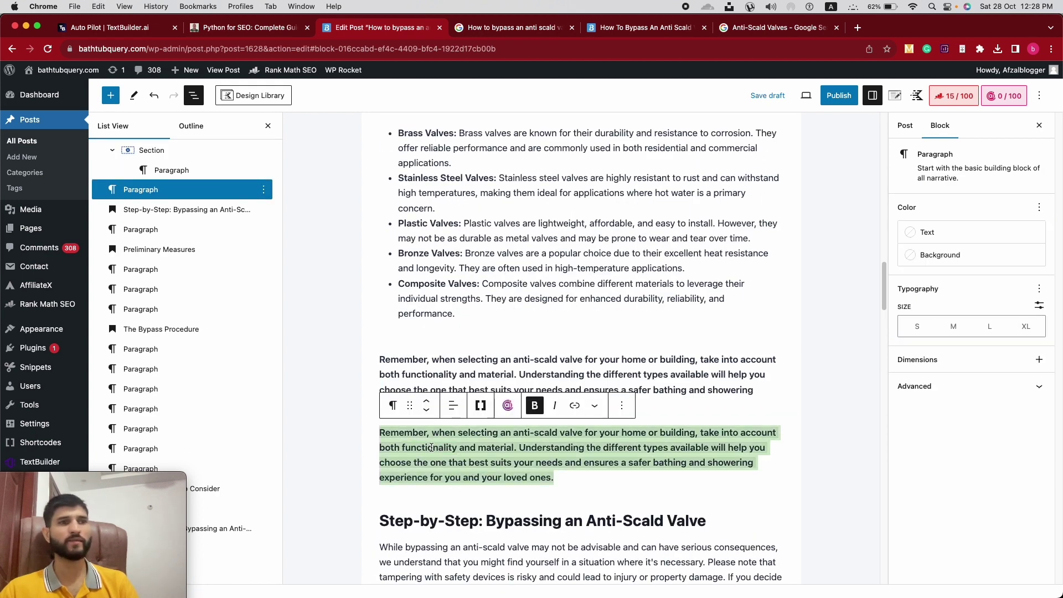
{"action": "key", "text": "BackSpace"}
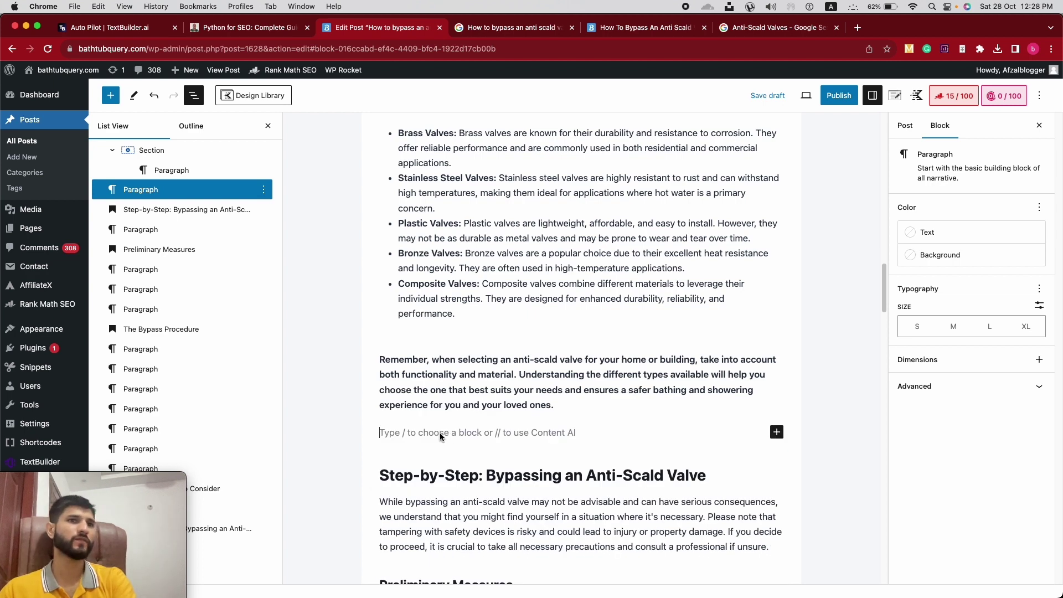
{"action": "key", "text": "BackSpace"}
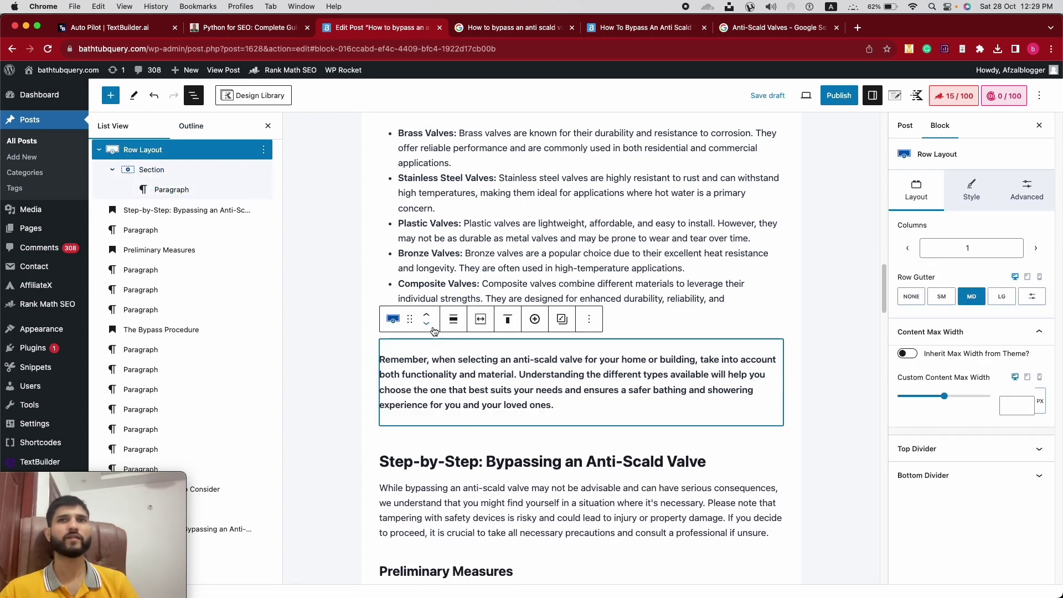
Give the "Remember" row layout the background color 489DDE with an opacity of 0.19
{"action": "left_click", "coordinate": [971, 190]}
{"action": "left_click", "coordinate": [1037, 304]}
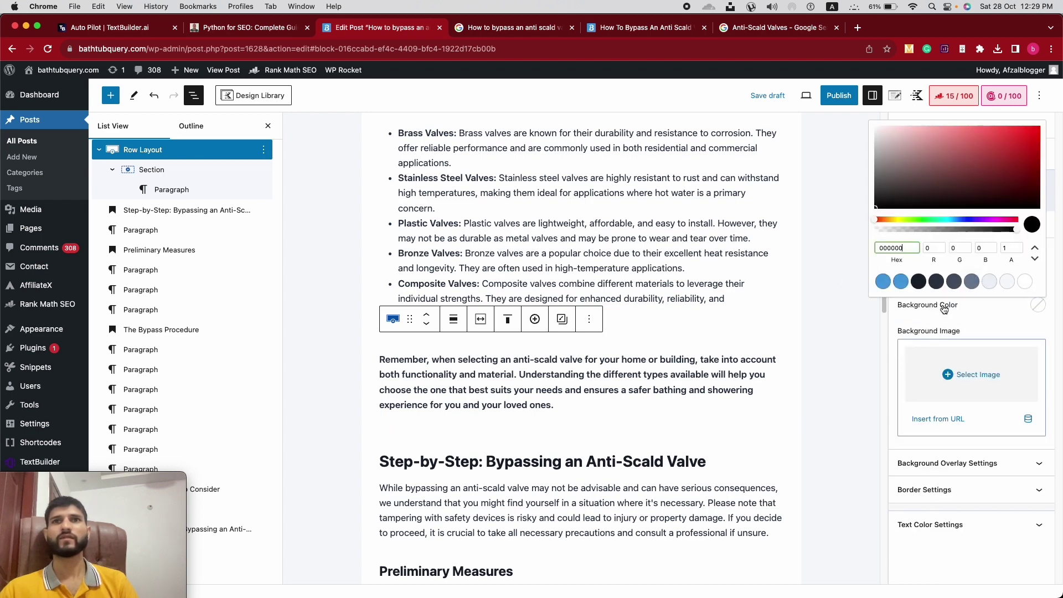
{"action": "left_click", "coordinate": [900, 281]}
{"action": "type", "text": "0.19"}
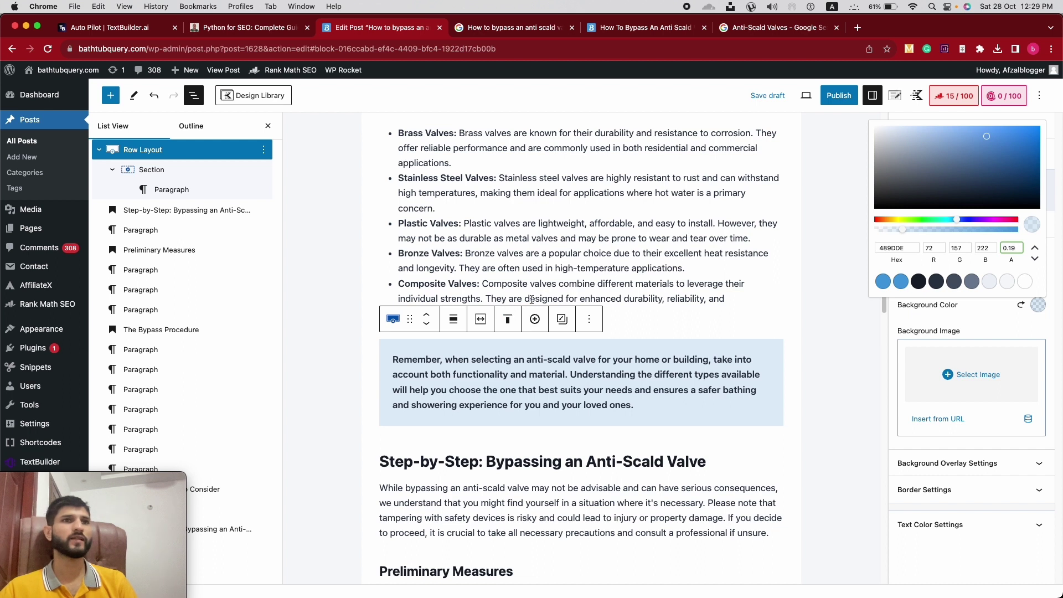
Add a 2 px border in the blue 489DDE around the "Remember" row layout
{"action": "left_click", "coordinate": [384, 359]}
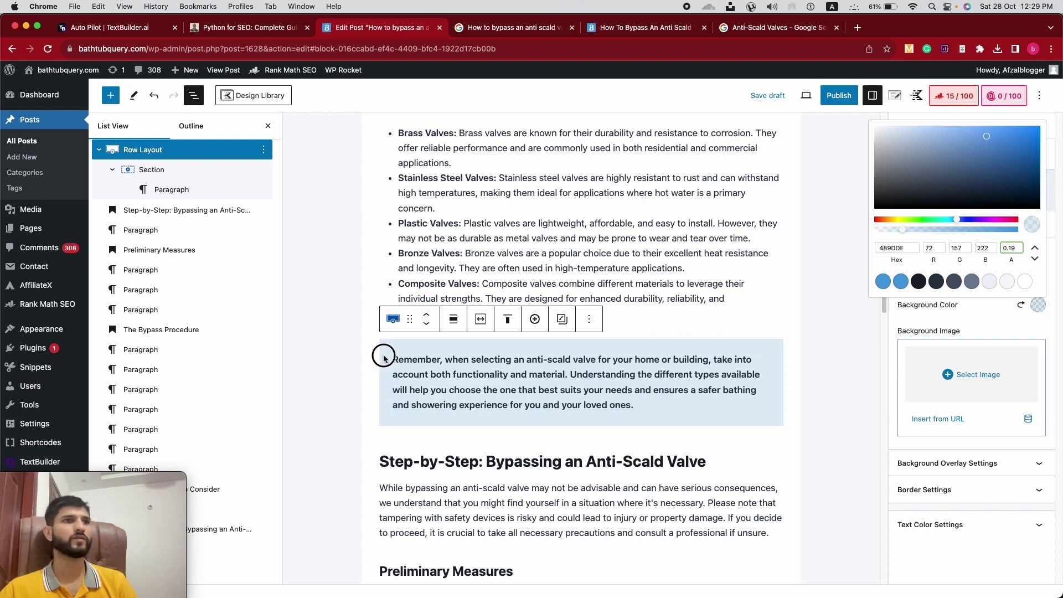
{"action": "left_click", "coordinate": [915, 488]}
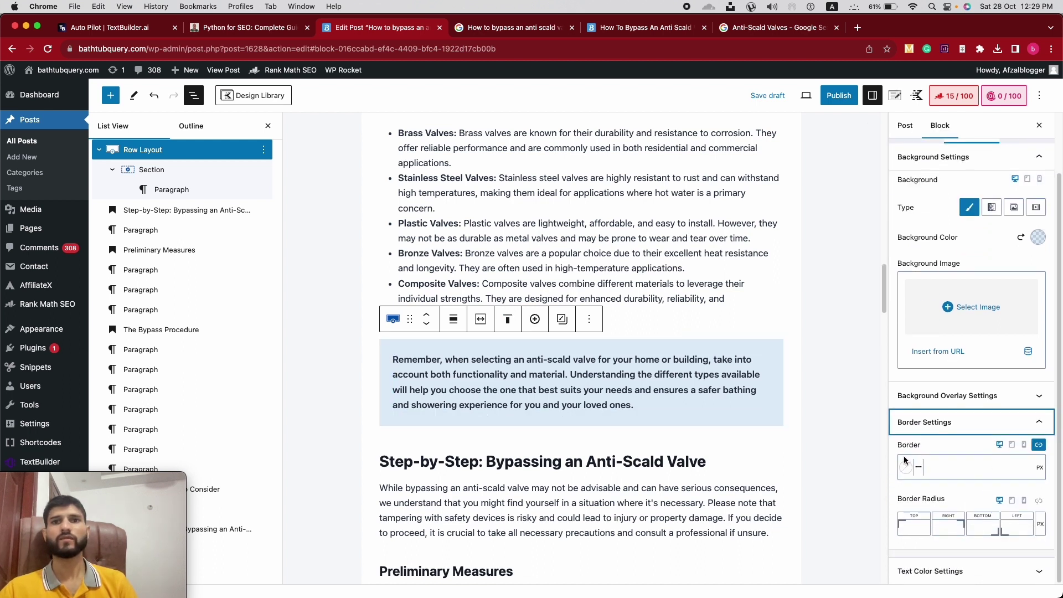
{"action": "left_click", "coordinate": [905, 468]}
{"action": "left_click", "coordinate": [766, 449]}
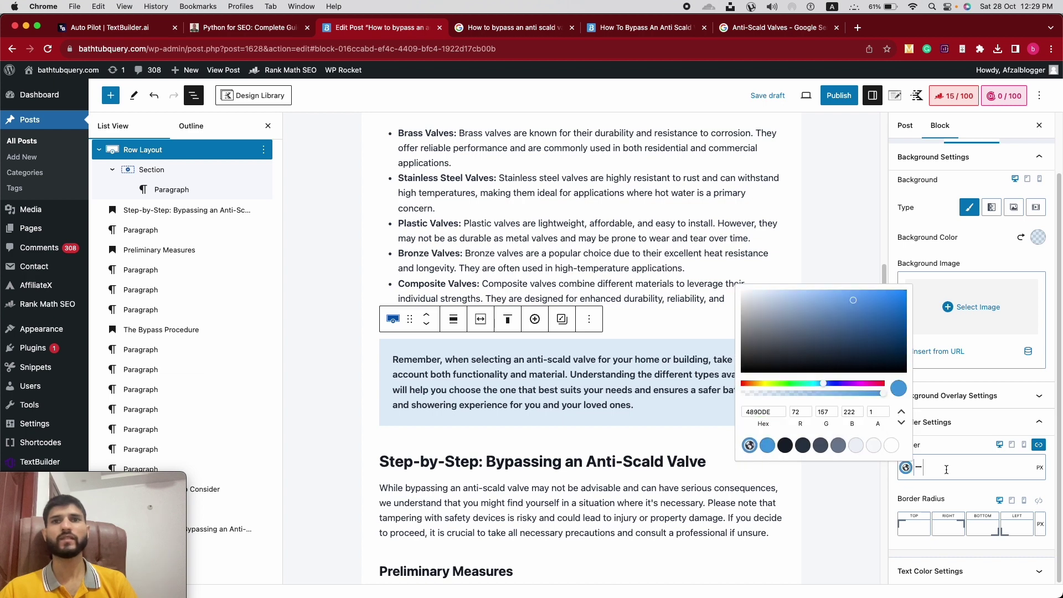
{"action": "left_click", "coordinate": [1000, 466]}
{"action": "type", "text": "2"}
{"action": "left_click", "coordinate": [834, 400]}
Review the bordered "Remember" box and the sections around it, from the valve types to the bypass procedure
{"action": "scroll", "coordinate": [464, 355], "scroll_direction": "up", "scroll_amount": 10}
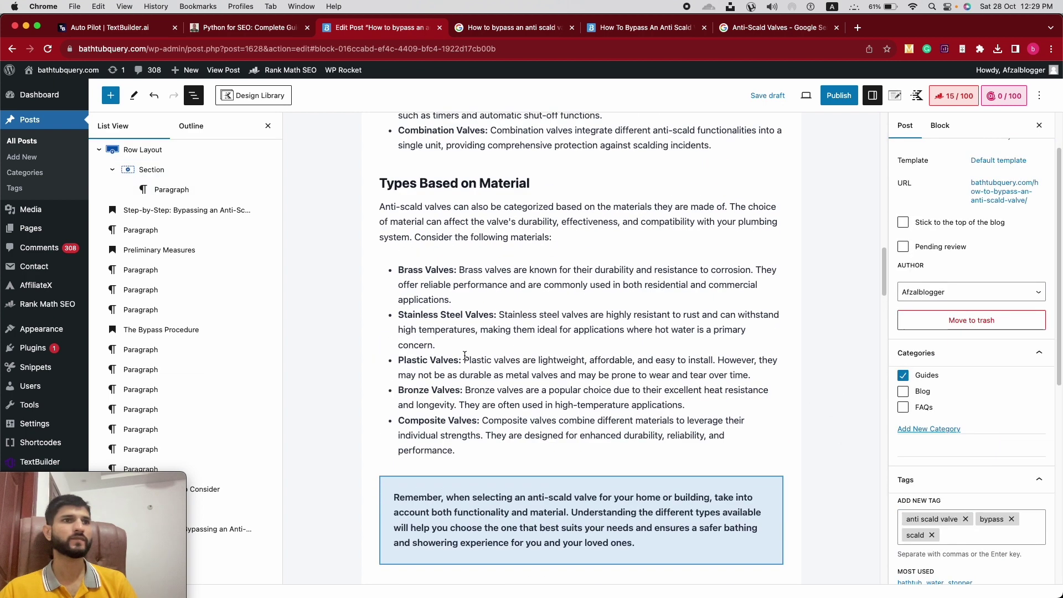
{"action": "scroll", "coordinate": [422, 320], "scroll_direction": "up", "scroll_amount": 10}
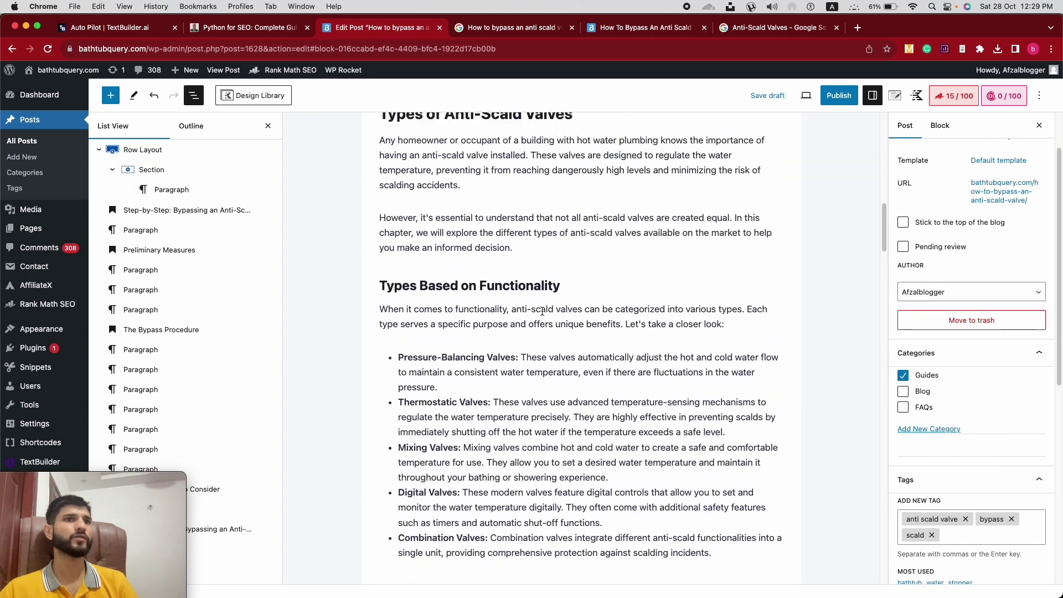
{"action": "scroll", "coordinate": [480, 358], "scroll_direction": "down", "scroll_amount": 15}
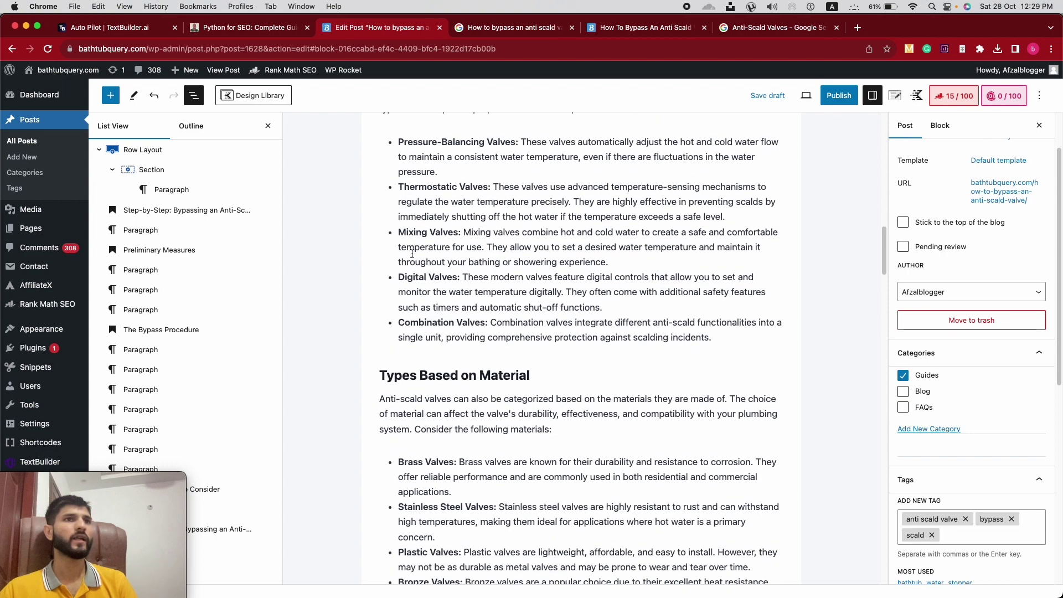
{"action": "scroll", "coordinate": [422, 310], "scroll_direction": "down", "scroll_amount": 10}
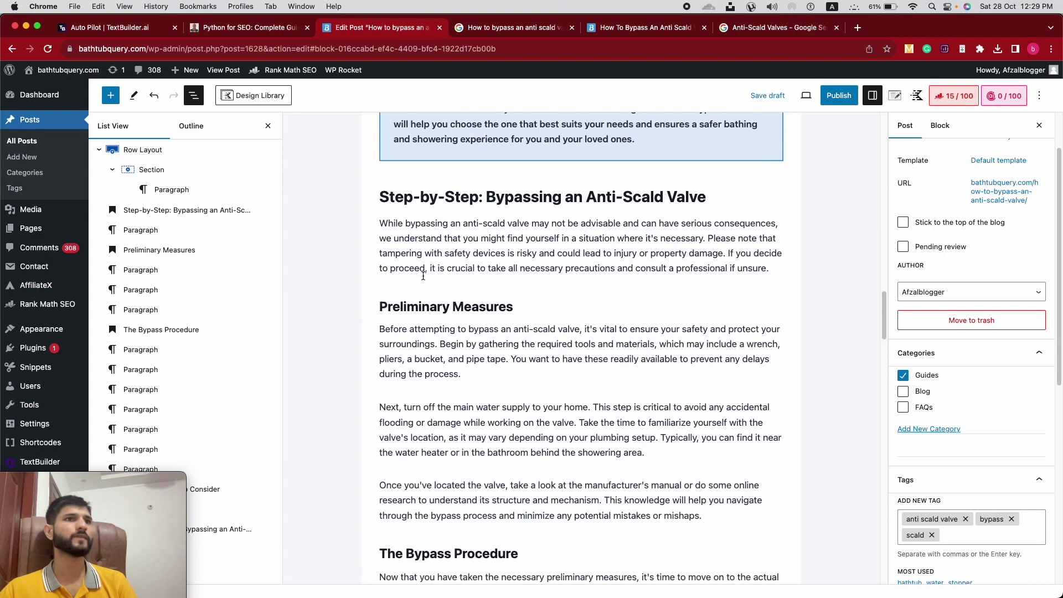
{"action": "scroll", "coordinate": [422, 309], "scroll_direction": "down", "scroll_amount": 3}
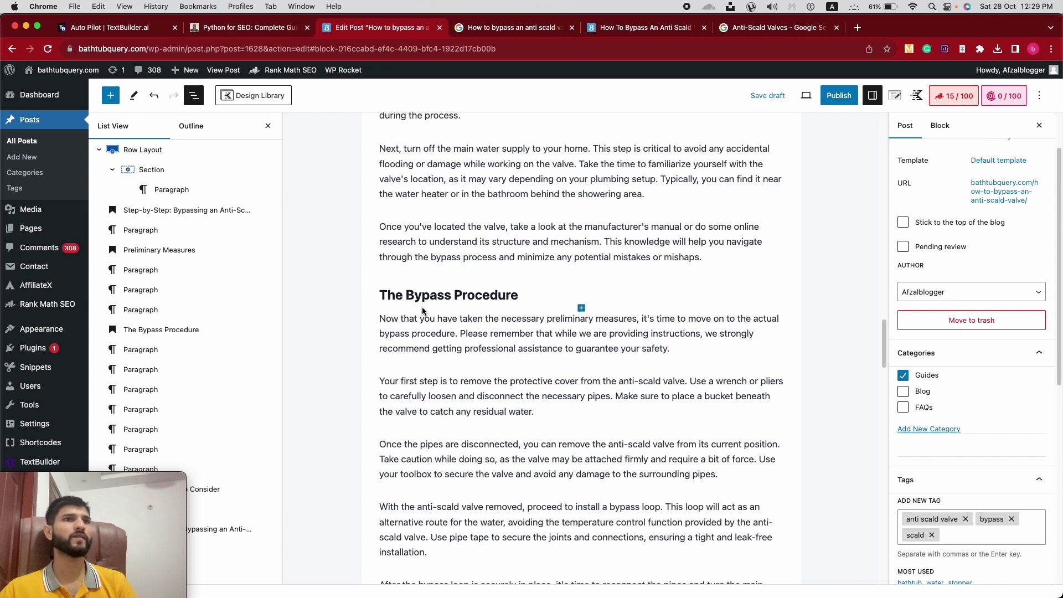
{"action": "scroll", "coordinate": [419, 387], "scroll_direction": "up", "scroll_amount": 3}
{"action": "scroll", "coordinate": [485, 413], "scroll_direction": "up", "scroll_amount": 4}
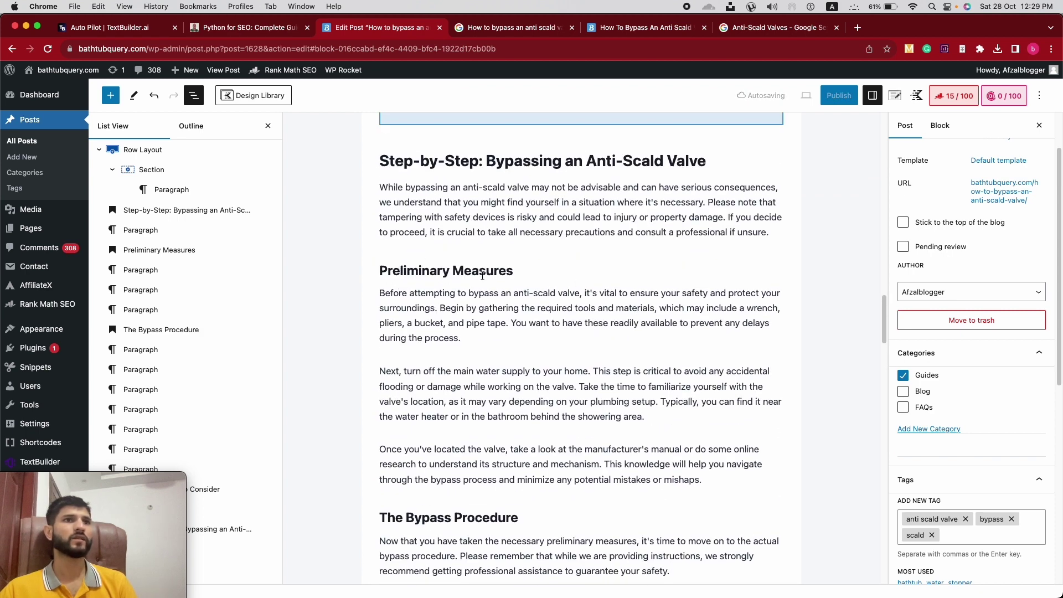
{"action": "scroll", "coordinate": [485, 304], "scroll_direction": "up", "scroll_amount": 3}
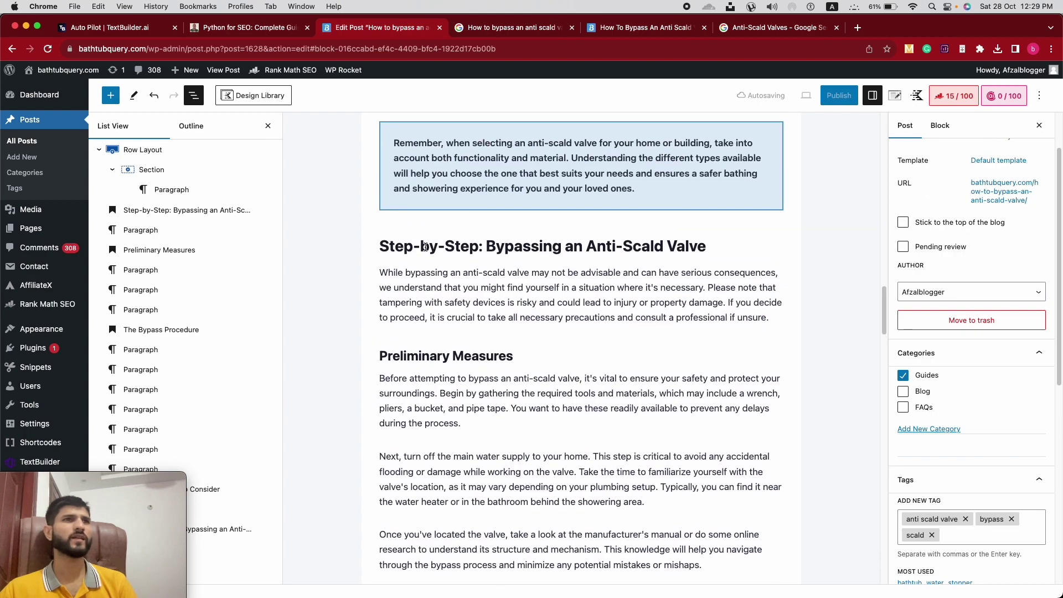
Split the Conclusion text into two paragraphs before "If you are experiencing issues"
{"action": "scroll", "coordinate": [509, 255], "scroll_direction": "down", "scroll_amount": 20}
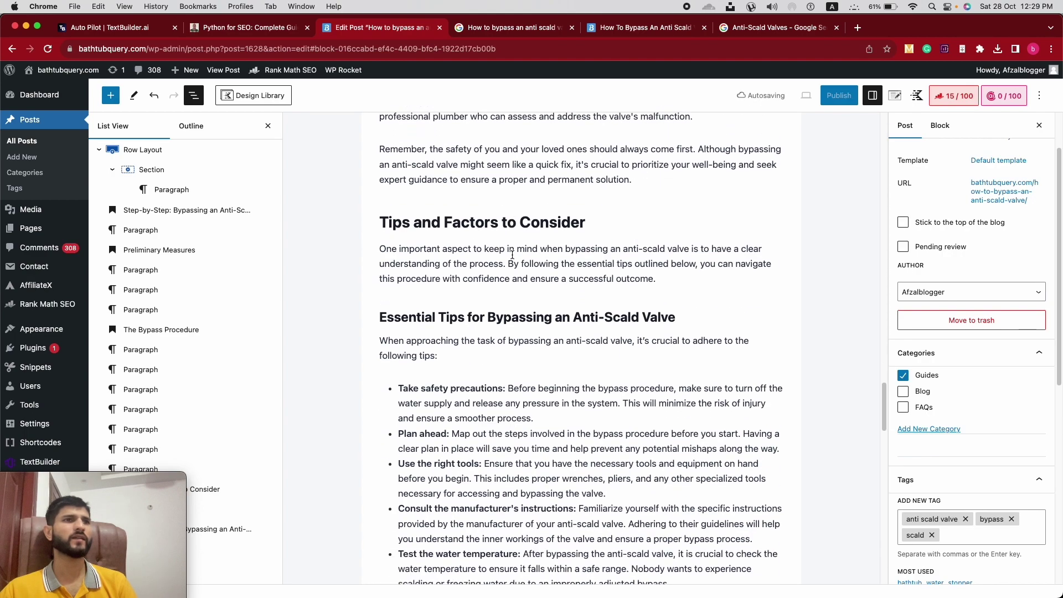
{"action": "scroll", "coordinate": [512, 255], "scroll_direction": "down", "scroll_amount": 15}
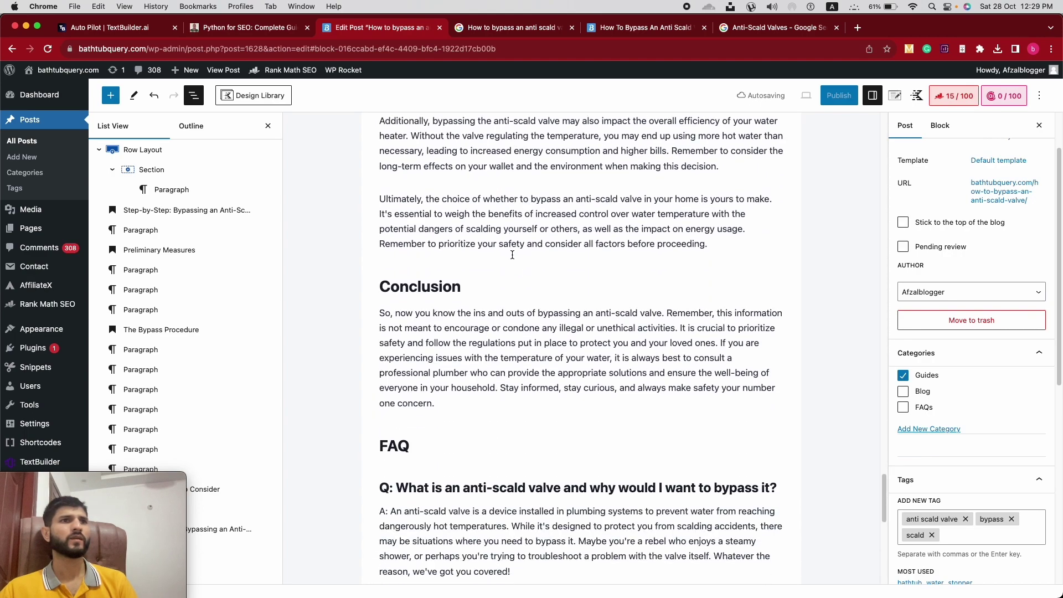
{"action": "left_click", "coordinate": [720, 332]}
{"action": "key", "text": "Return"}
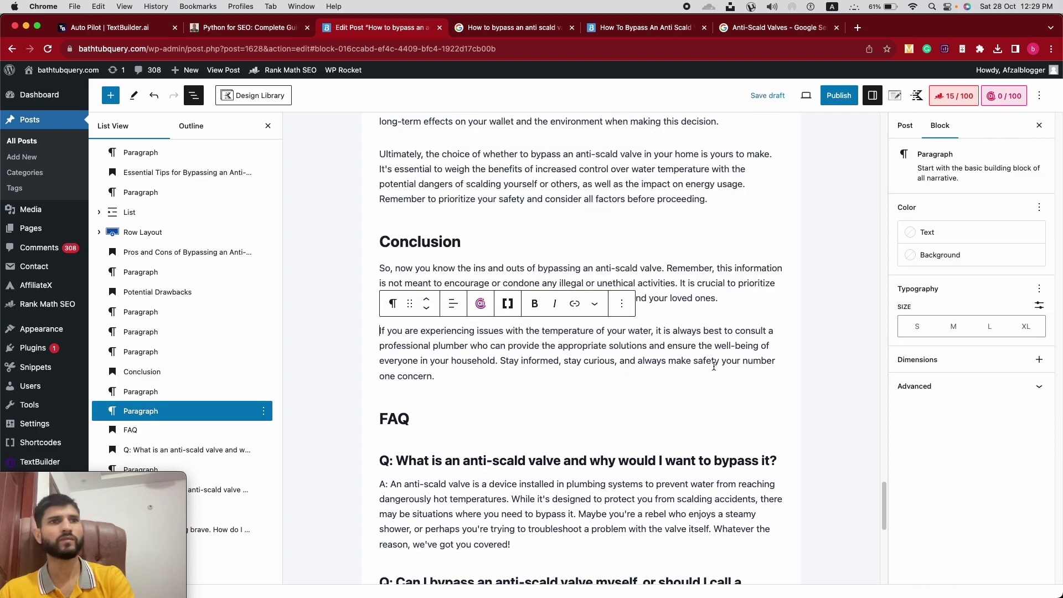
Review the FAQ questions and answers, then go back up to the introduction, key takeaways box and Quick Guide image
{"action": "scroll", "coordinate": [520, 418], "scroll_direction": "down", "scroll_amount": 10}
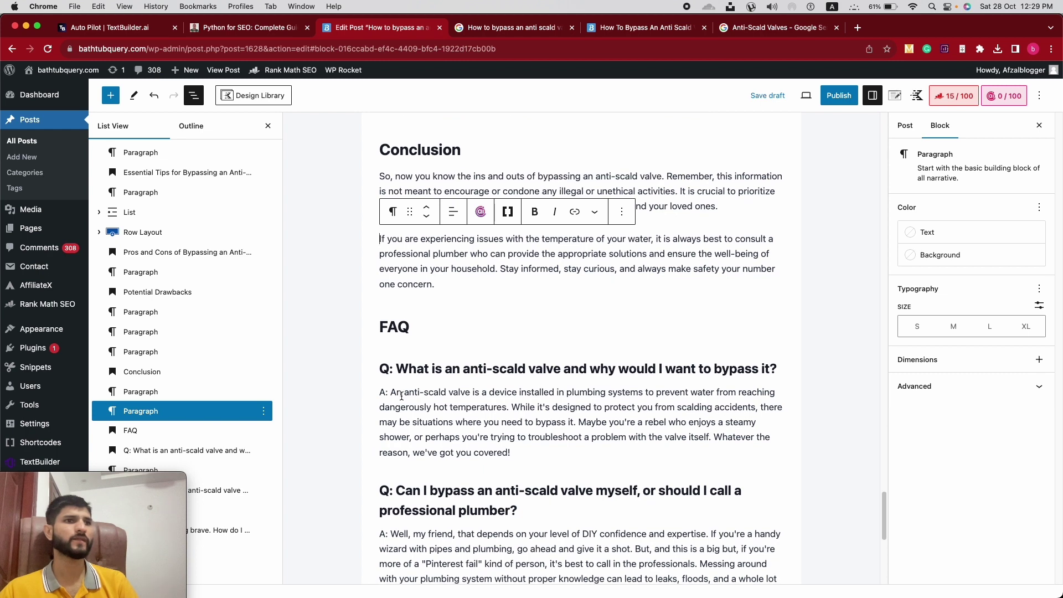
{"action": "scroll", "coordinate": [400, 393], "scroll_direction": "down", "scroll_amount": 2}
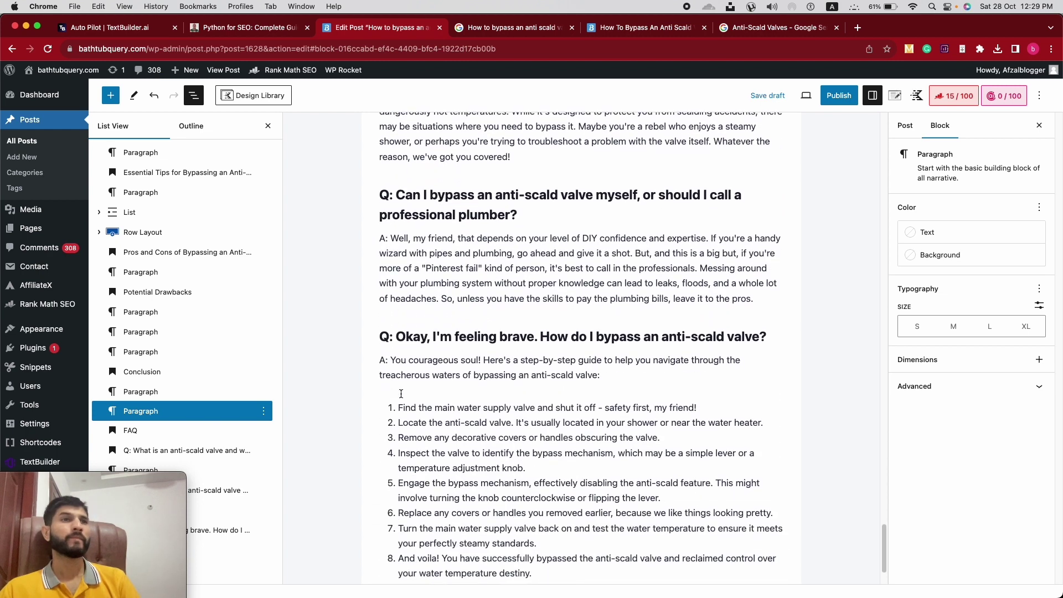
{"action": "scroll", "coordinate": [491, 278], "scroll_direction": "down", "scroll_amount": 3}
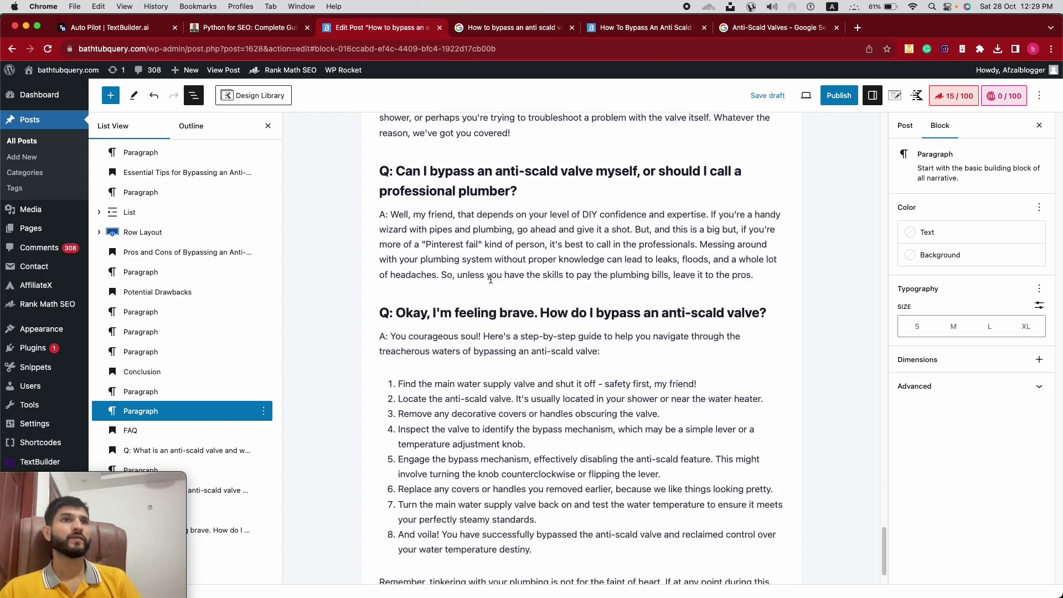
{"action": "scroll", "coordinate": [510, 351], "scroll_direction": "up", "scroll_amount": 20}
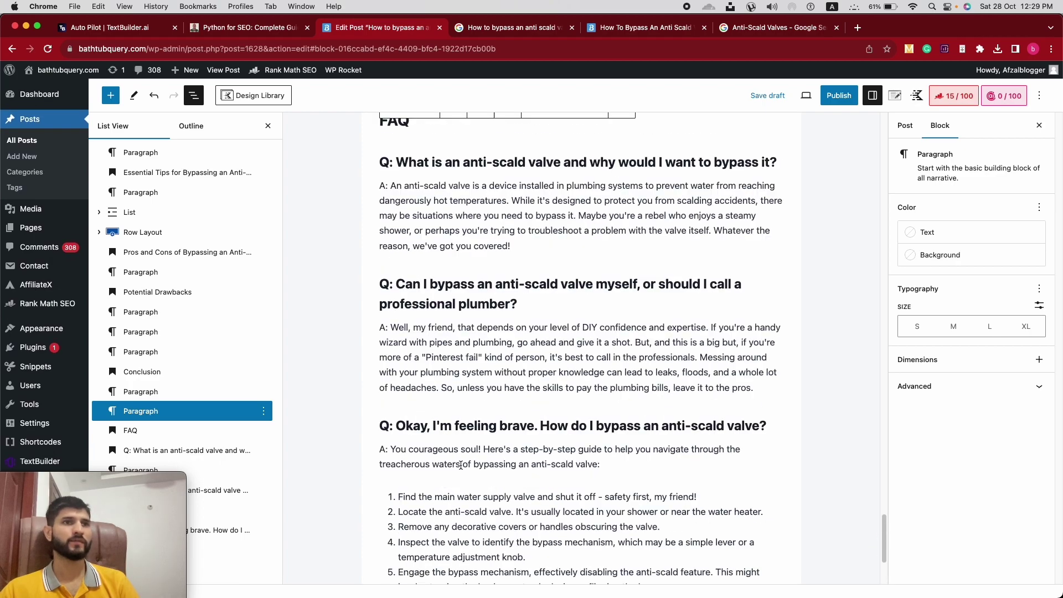
{"action": "scroll", "coordinate": [467, 410], "scroll_direction": "up", "scroll_amount": 20}
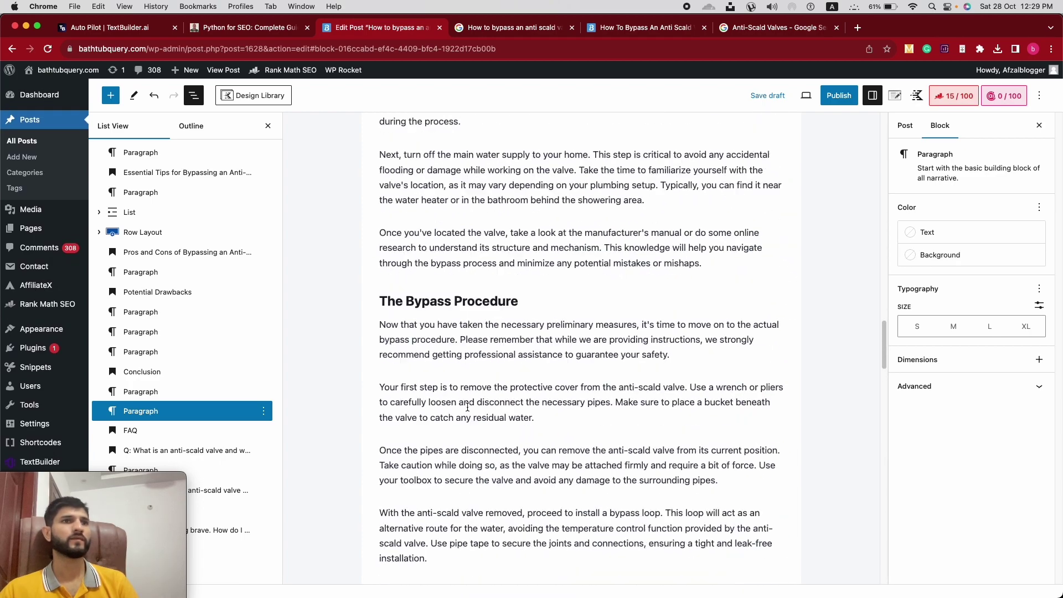
{"action": "scroll", "coordinate": [467, 410], "scroll_direction": "up", "scroll_amount": 20}
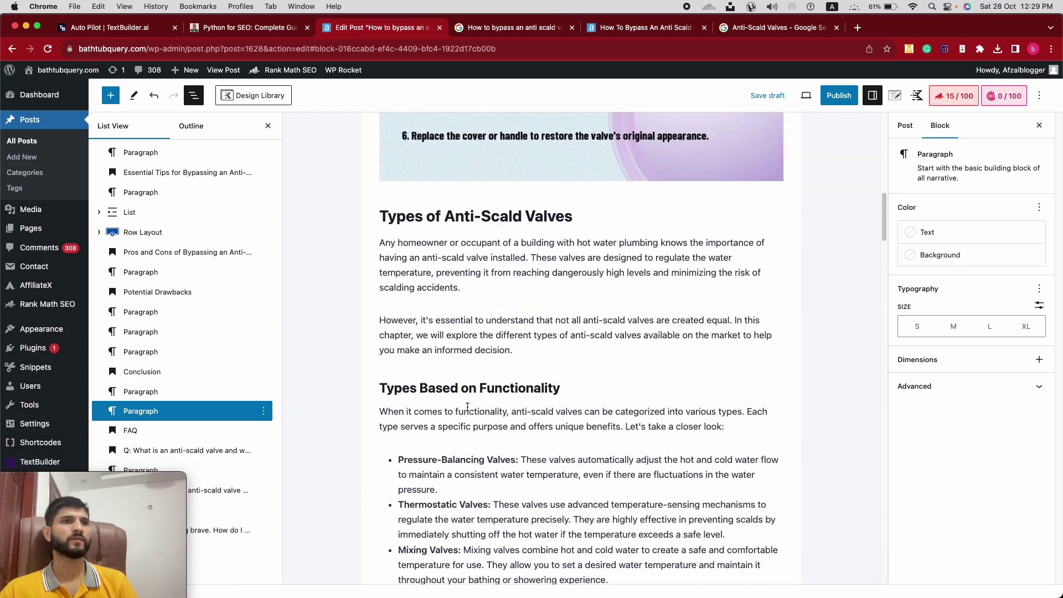
{"action": "scroll", "coordinate": [468, 406], "scroll_direction": "up", "scroll_amount": 3}
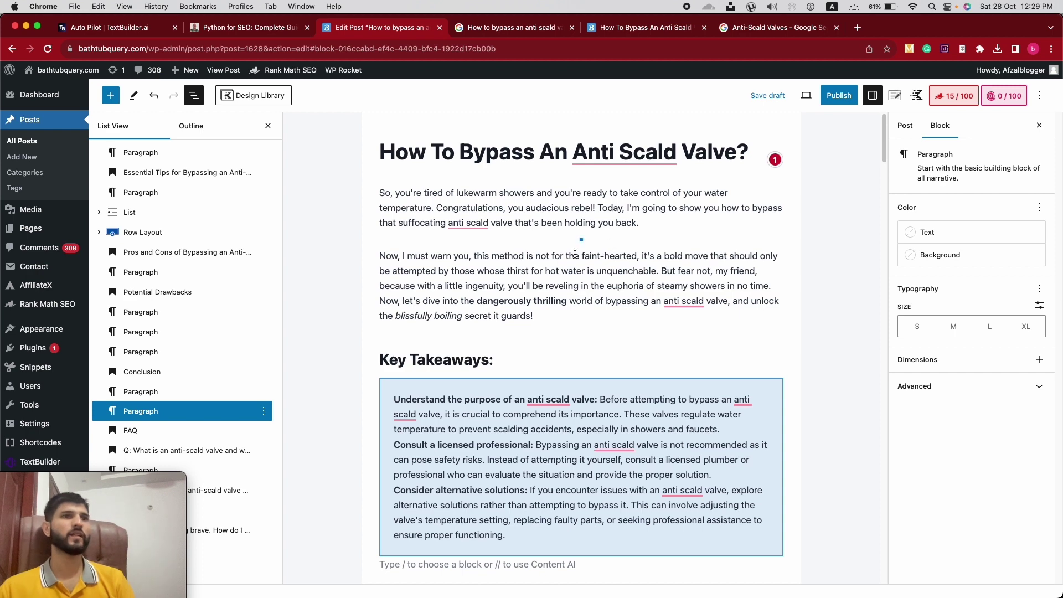
{"action": "left_click", "coordinate": [481, 271]}
{"action": "left_click", "coordinate": [751, 242]}
{"action": "scroll", "coordinate": [558, 254], "scroll_direction": "down", "scroll_amount": 10}
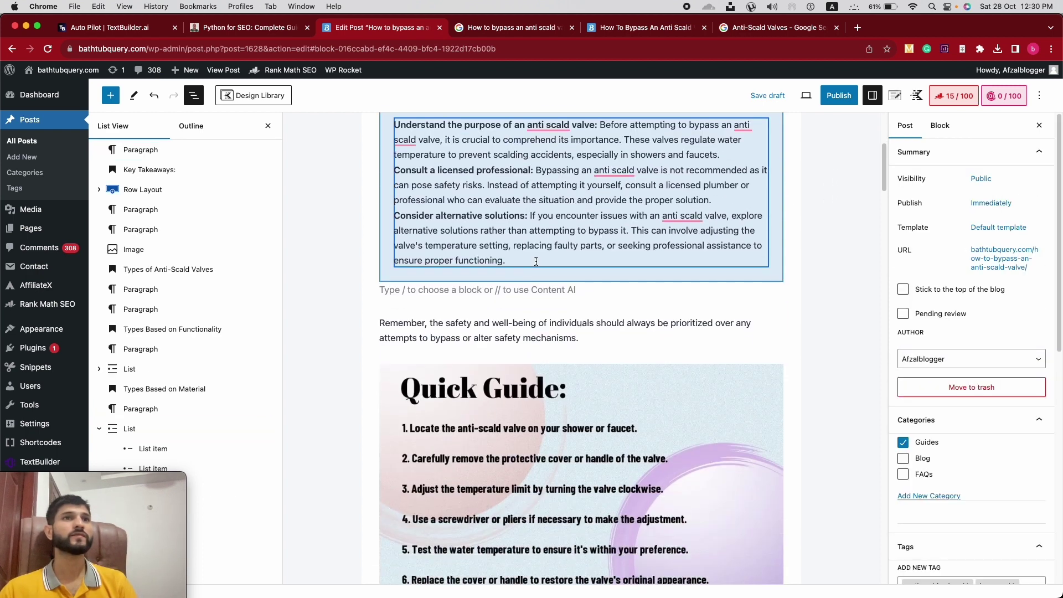
{"action": "scroll", "coordinate": [558, 254], "scroll_direction": "up", "scroll_amount": 8}
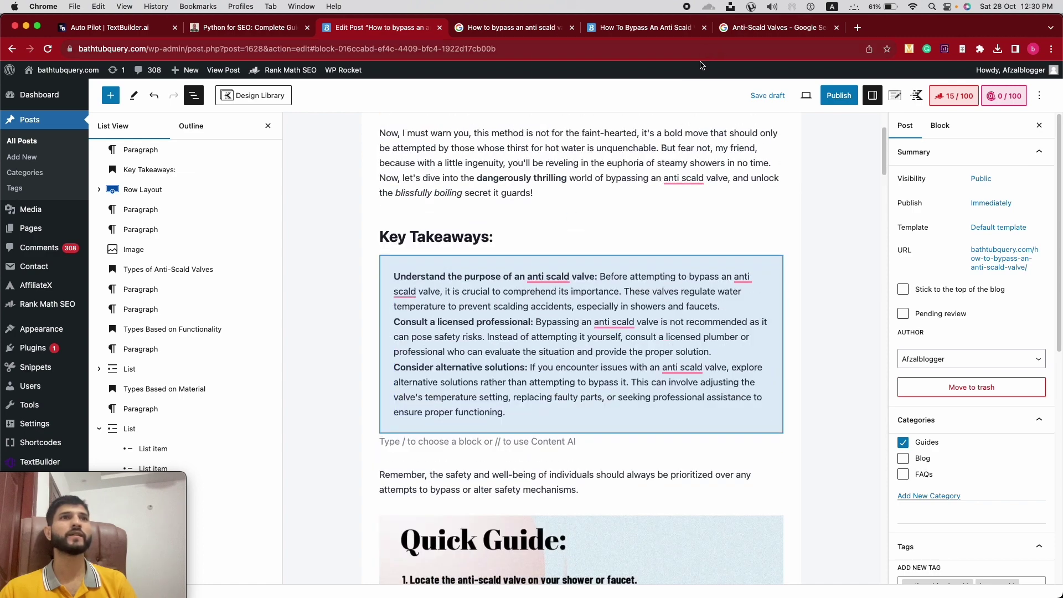
Open the Bathtub Query website in a new tab and search the site for "Valve"
{"action": "scroll", "coordinate": [598, 180], "scroll_direction": "up", "scroll_amount": 3}
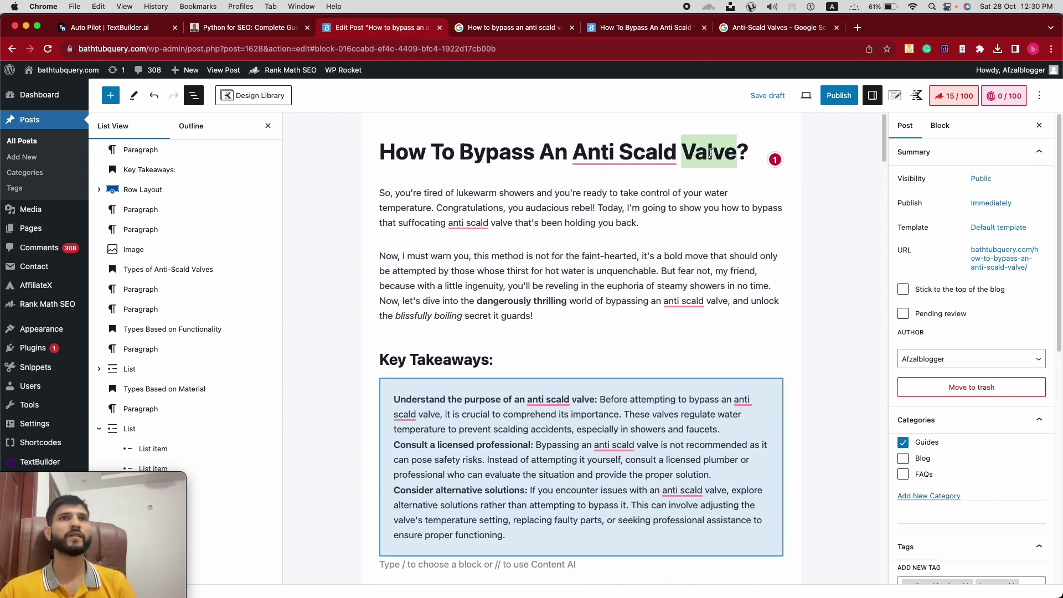
{"action": "left_click", "coordinate": [856, 29]}
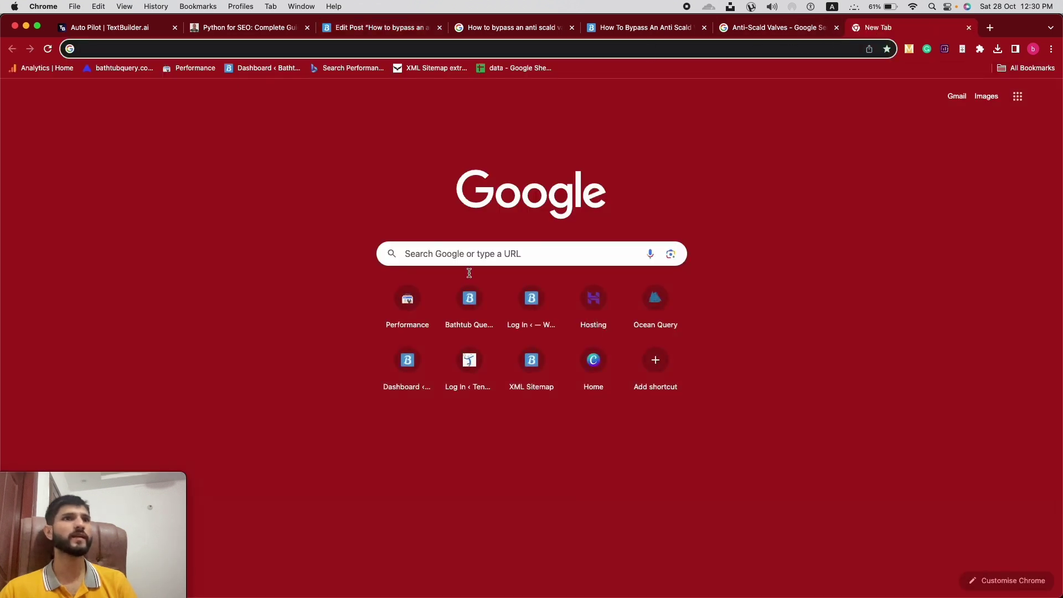
{"action": "left_click", "coordinate": [463, 326]}
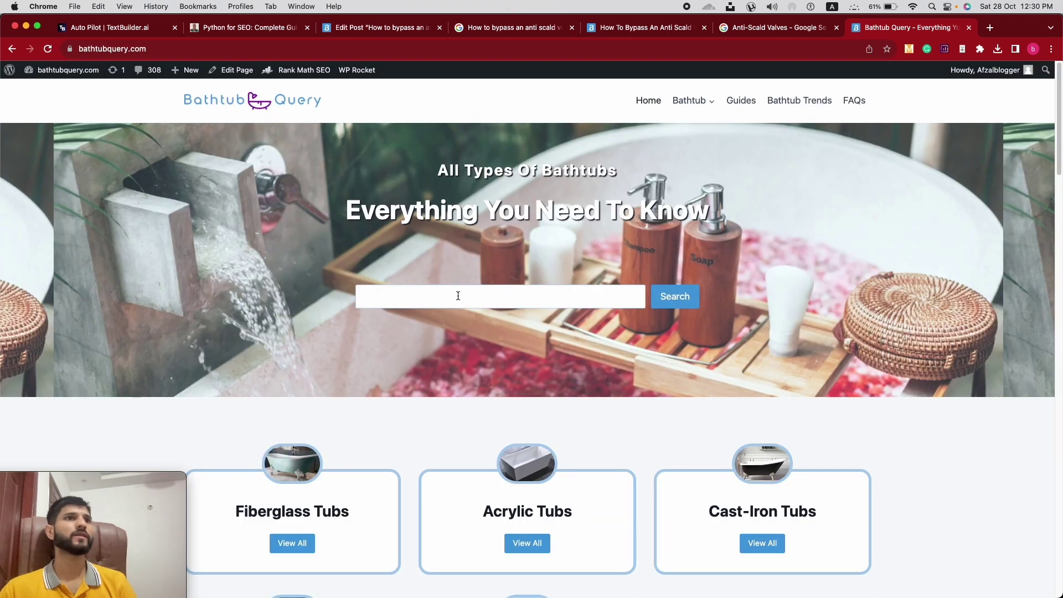
{"action": "left_click", "coordinate": [458, 295]}
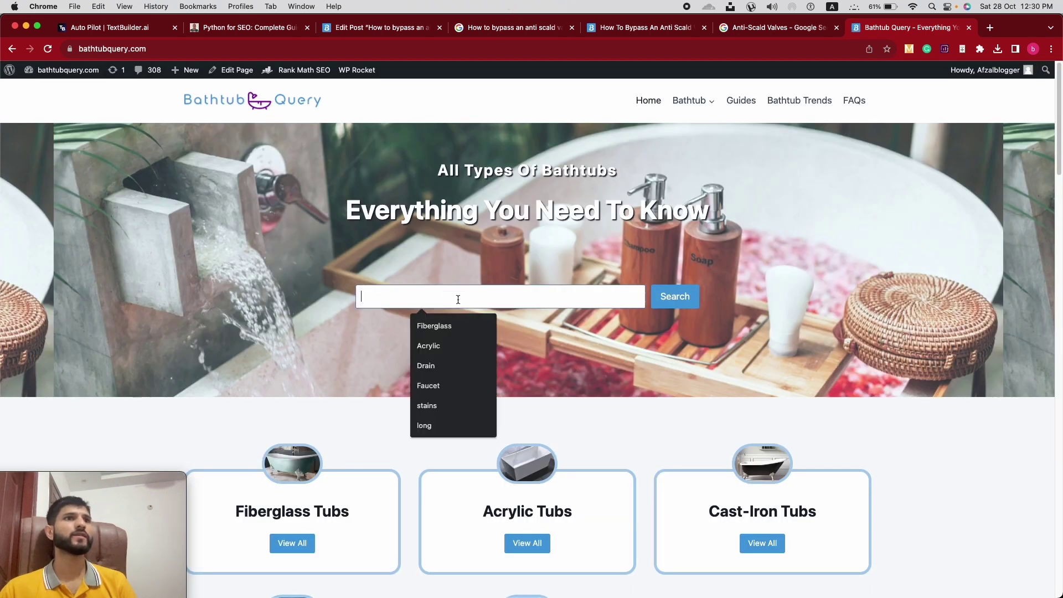
{"action": "type", "text": "Valve"}
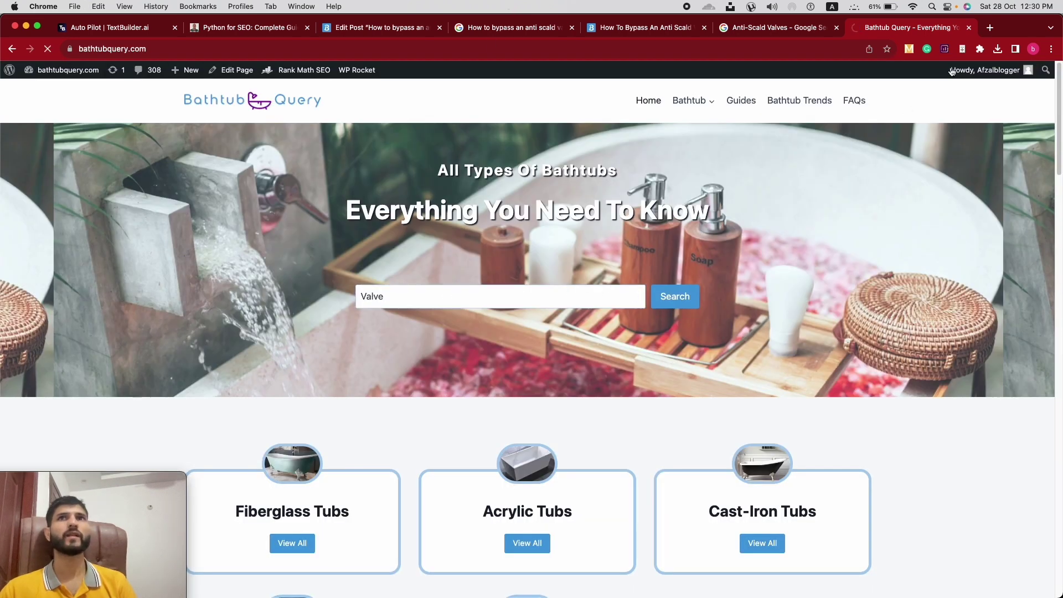
In another new tab, run a Google search for "Valve" bathtubquery.com, keeping the word Valve in quotation marks
{"action": "left_click", "coordinate": [989, 27]}
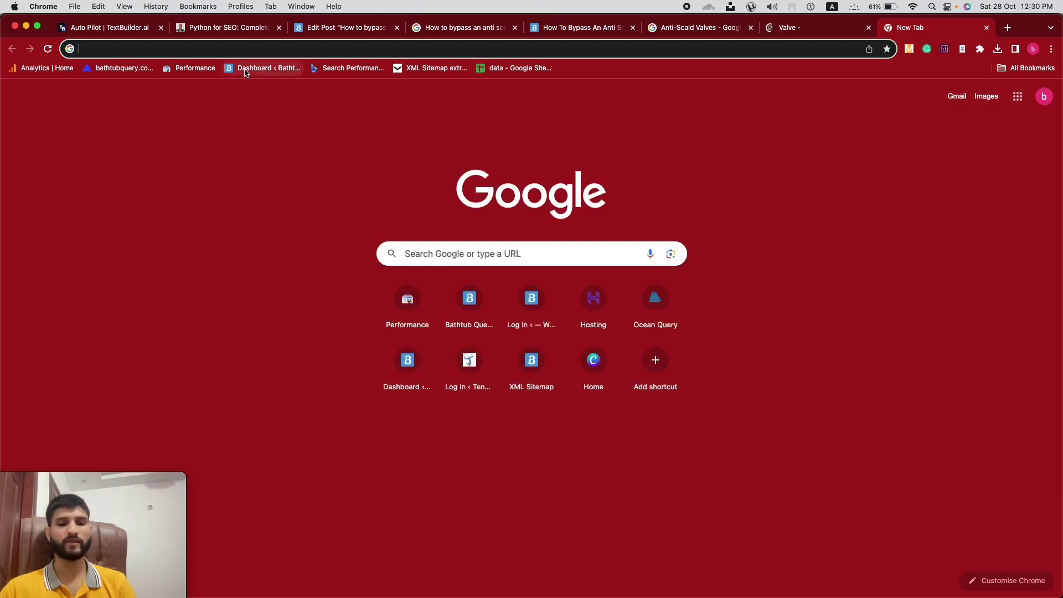
{"action": "type", "text": "Valve\""}
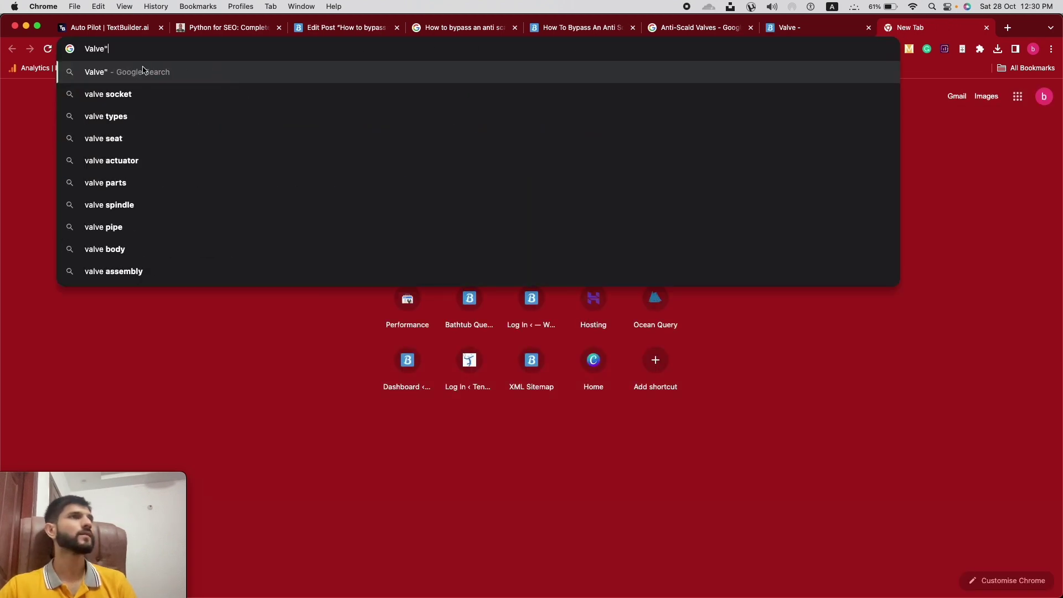
{"action": "type", "text": "\""}
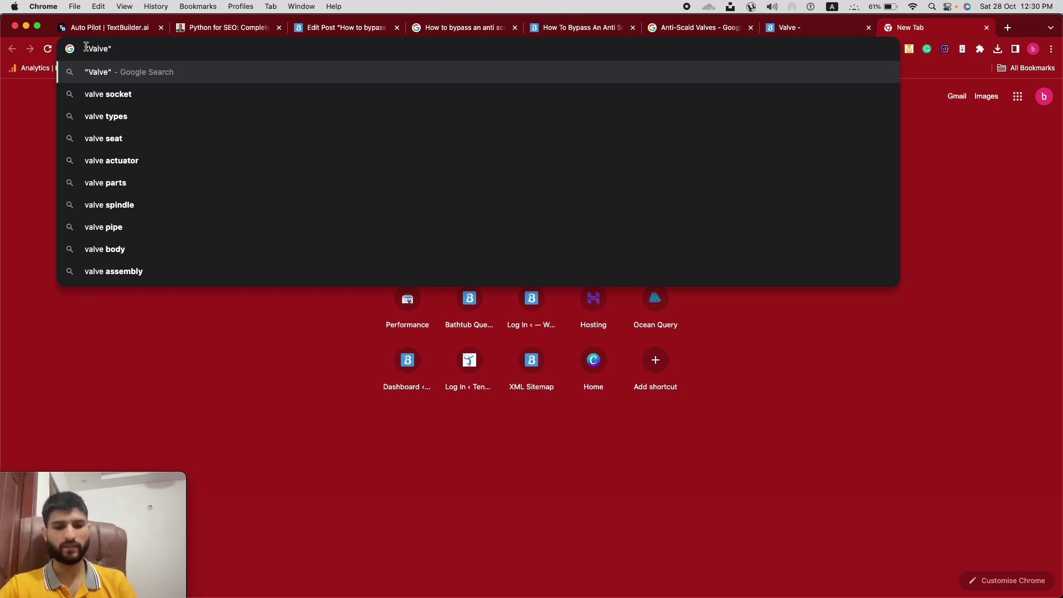
{"action": "type", "text": " bathtub"}
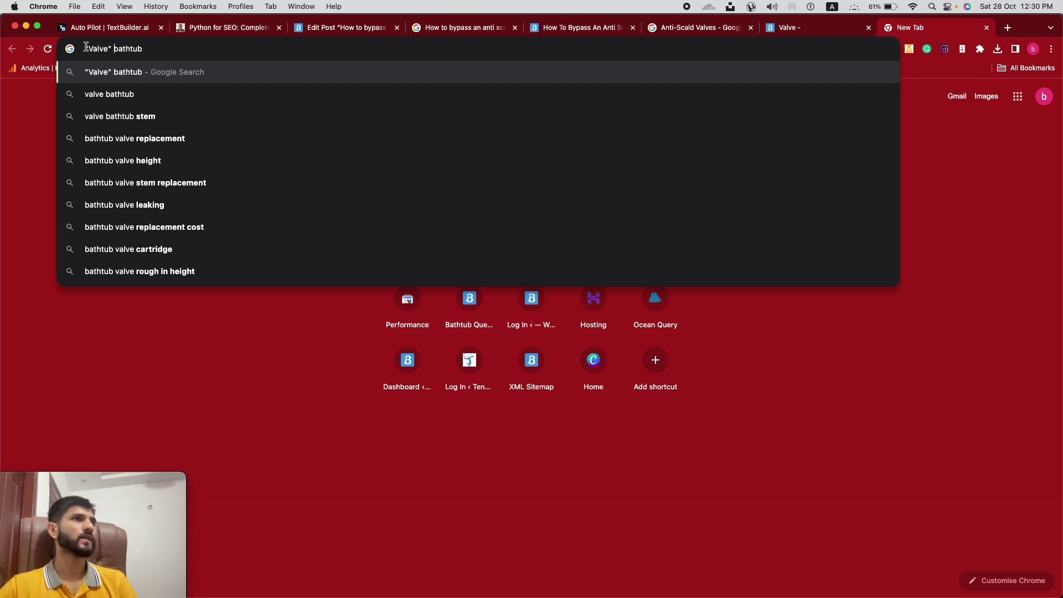
{"action": "type", "text": "i"}
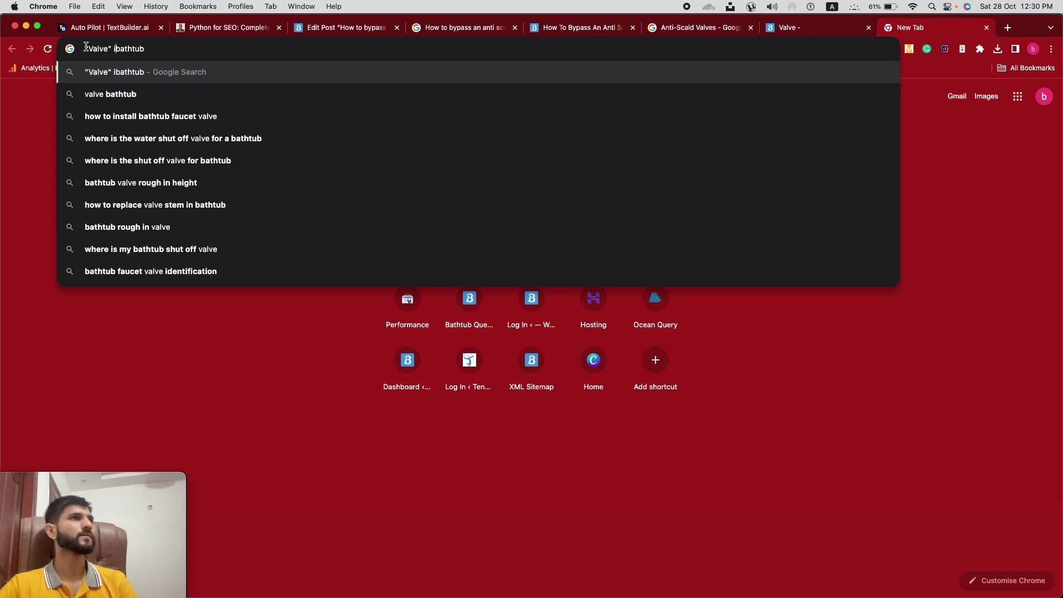
{"action": "key", "text": "BackSpace"}
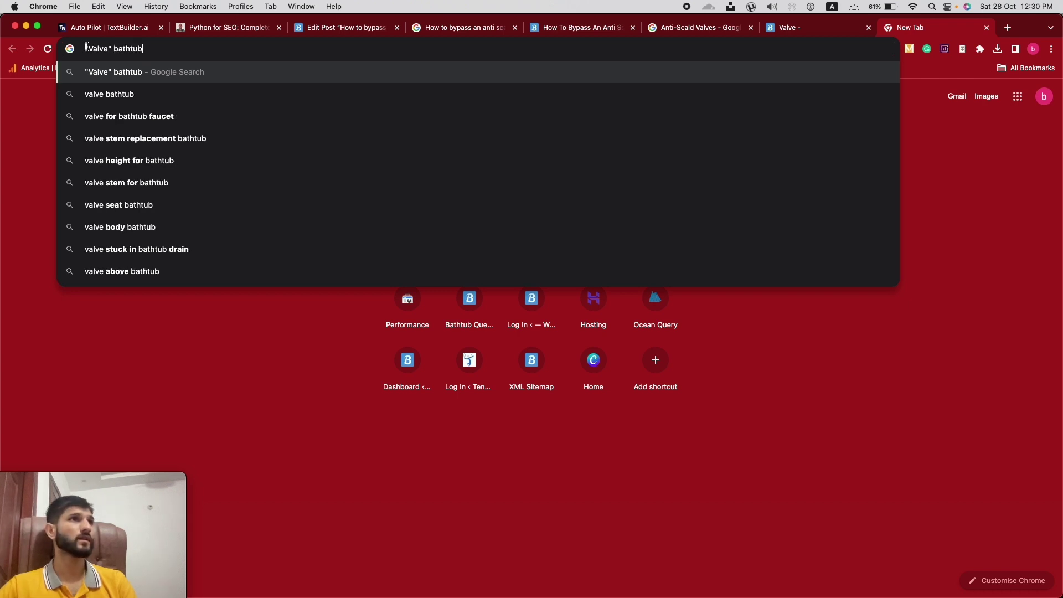
{"action": "type", "text": "q"}
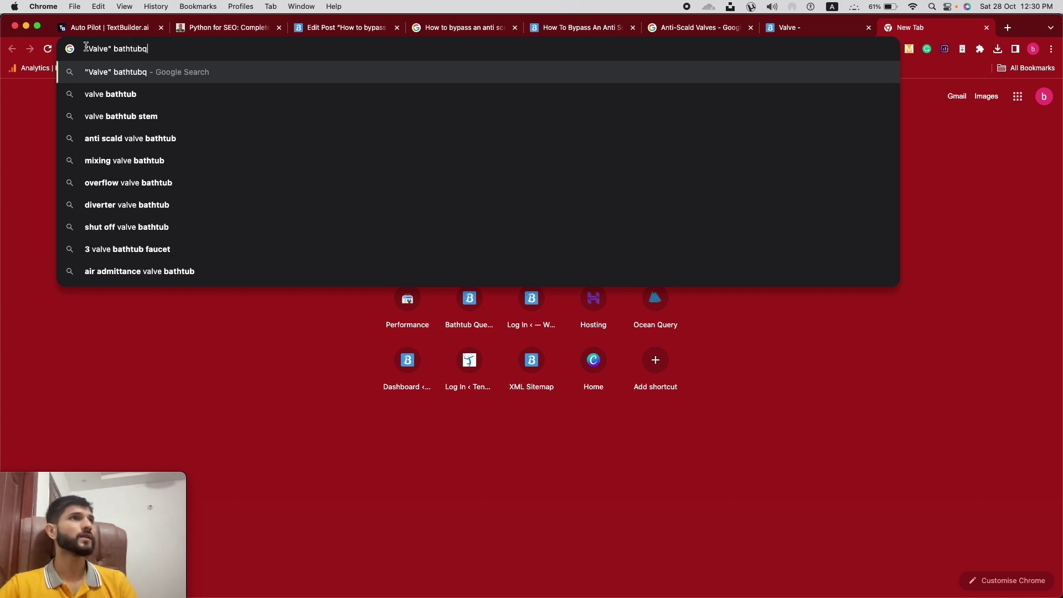
{"action": "type", "text": "eery.com"}
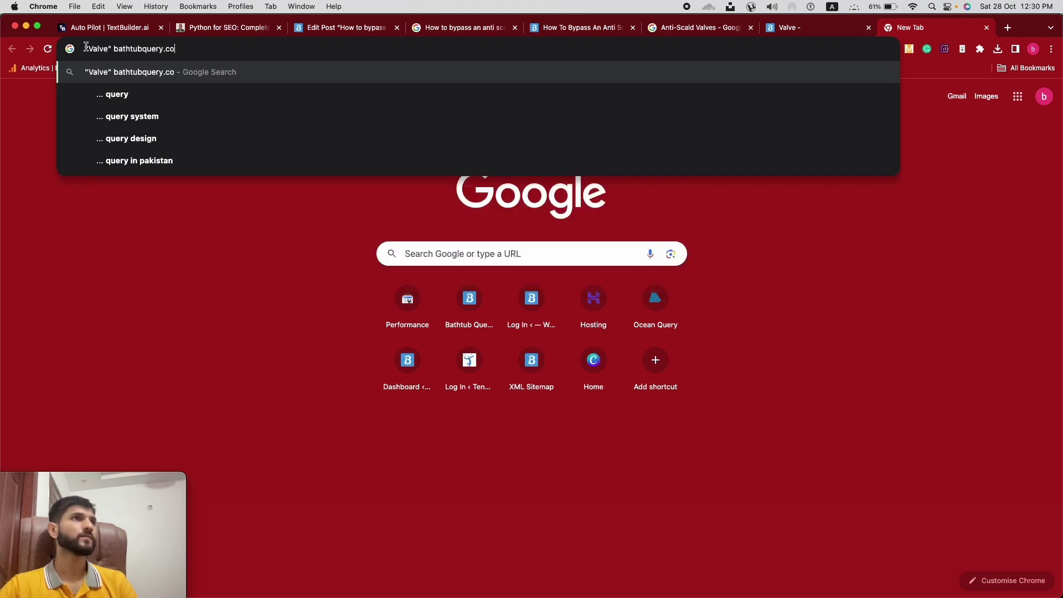
{"action": "key", "text": "Return"}
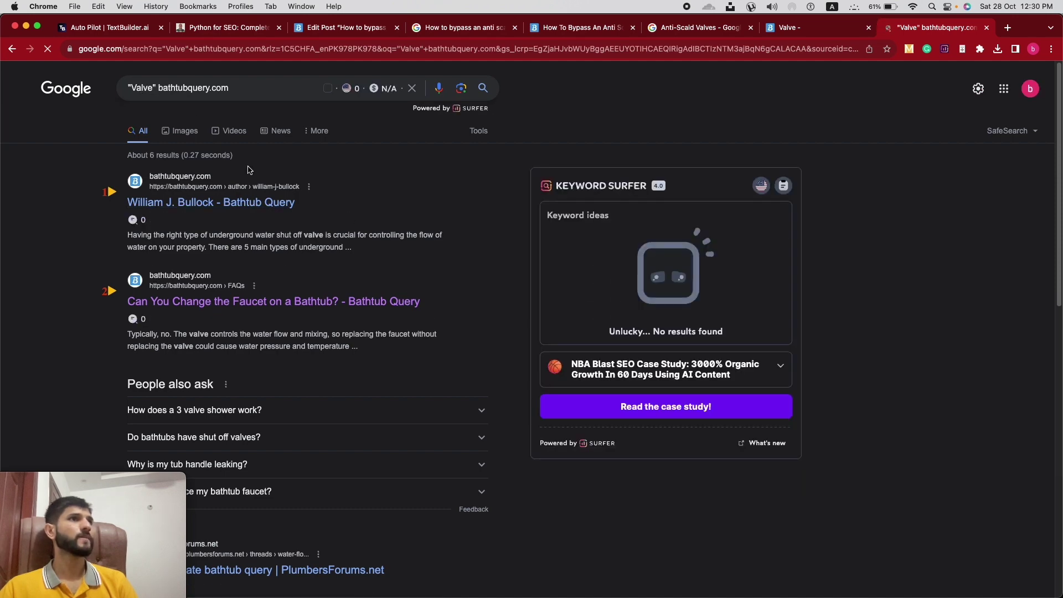
Look through the Google results for Bathtub Query pages that mention valves
{"action": "scroll", "coordinate": [462, 305], "scroll_direction": "down", "scroll_amount": 3}
{"action": "scroll", "coordinate": [462, 306], "scroll_direction": "down", "scroll_amount": 6}
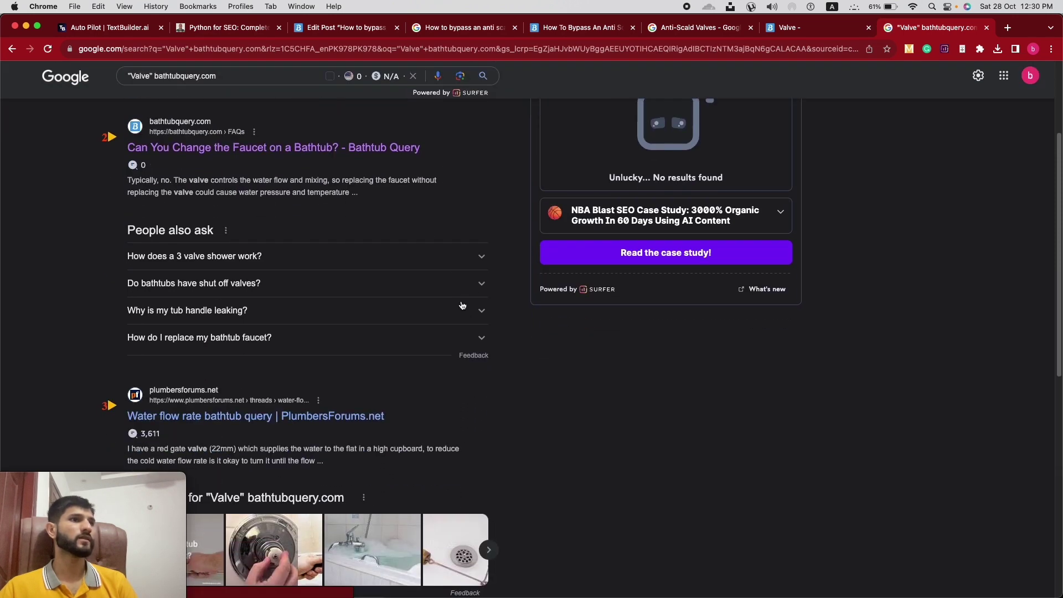
{"action": "scroll", "coordinate": [463, 306], "scroll_direction": "up", "scroll_amount": 9}
{"action": "scroll", "coordinate": [463, 306], "scroll_direction": "down", "scroll_amount": 10}
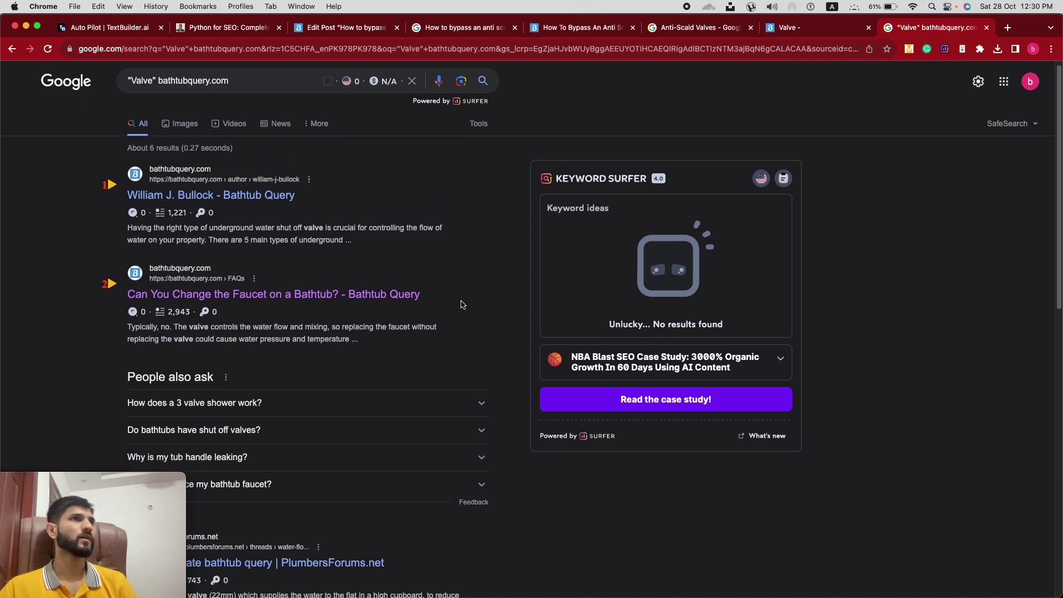
{"action": "scroll", "coordinate": [462, 305], "scroll_direction": "down", "scroll_amount": 3}
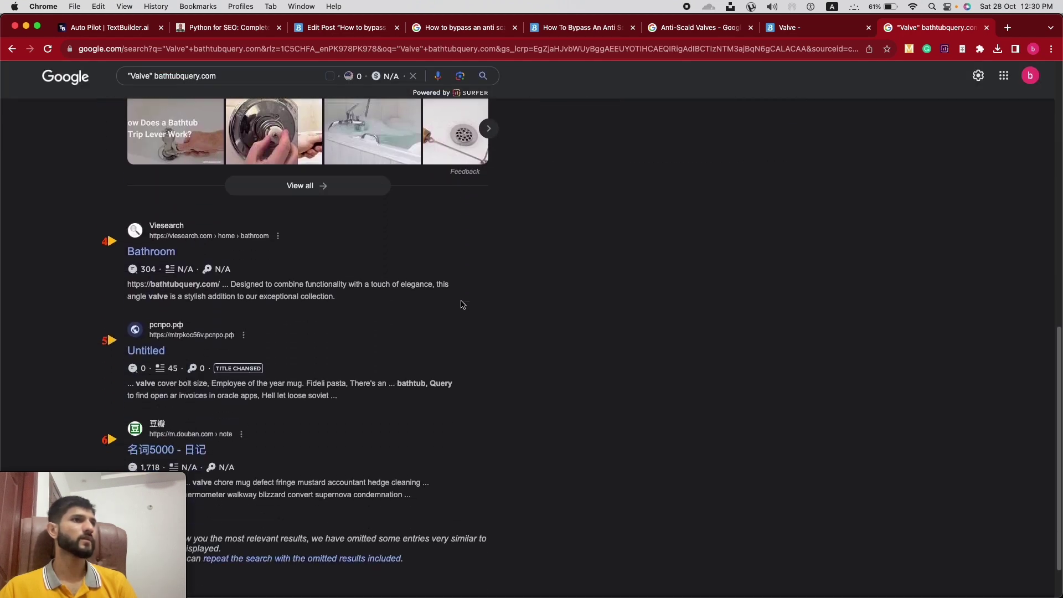
{"action": "scroll", "coordinate": [462, 305], "scroll_direction": "up", "scroll_amount": 12}
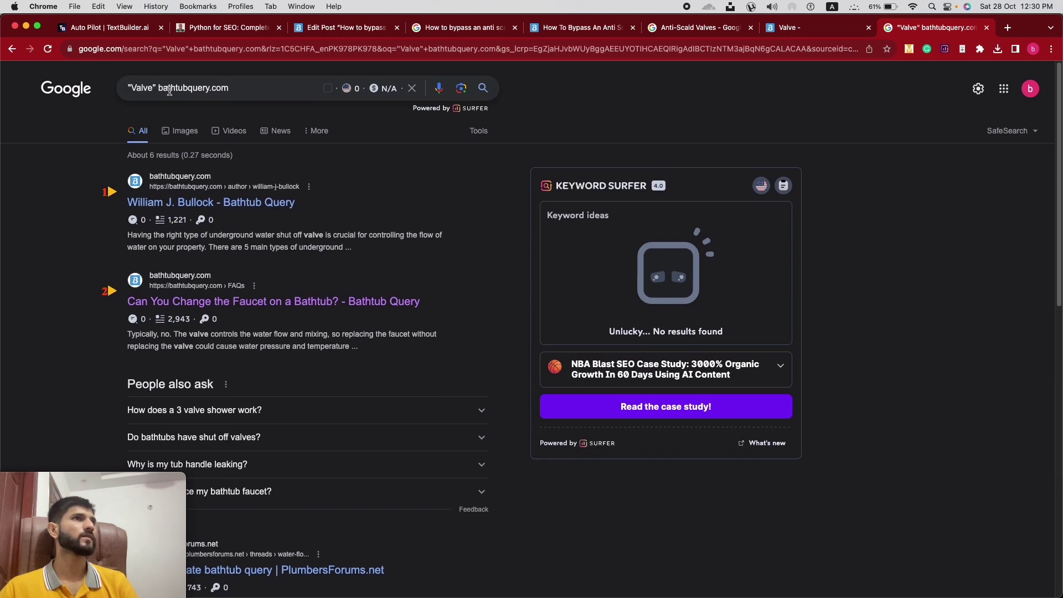
Refine the Google query to "Valve" incontent: bathtubquery.com and run it
{"action": "left_click", "coordinate": [158, 88]}
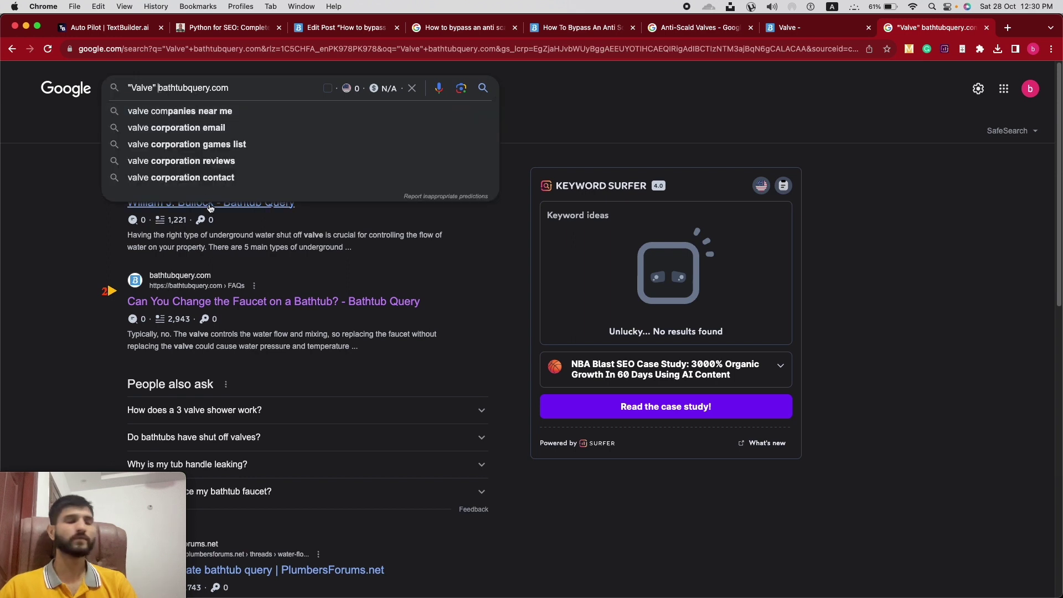
{"action": "type", "text": "in"}
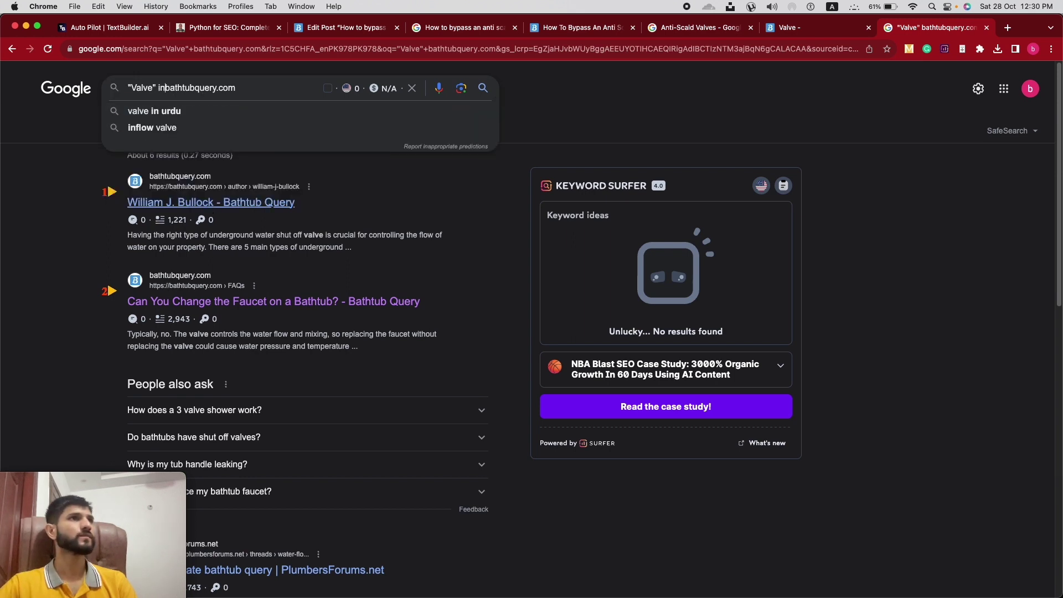
{"action": "key", "text": "BackSpace"}
{"action": "type", "text": "tent"}
{"action": "key", "text": "BackSpace"}
{"action": "key", "text": "BackSpace"}
{"action": "key", "text": "BackSpace"}
{"action": "key", "text": "BackSpace"}
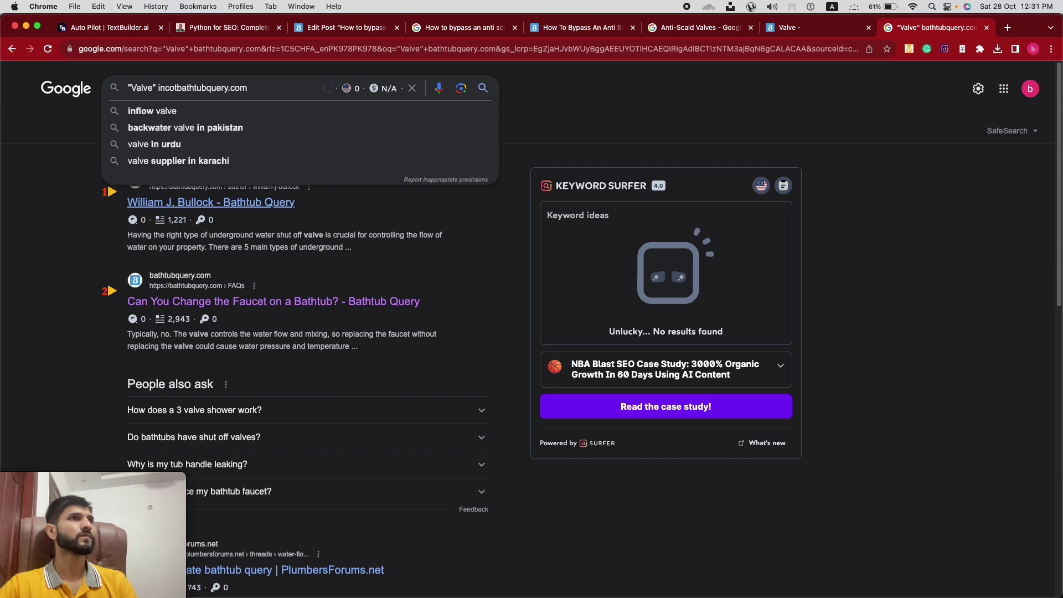
{"action": "type", "text": "nten"}
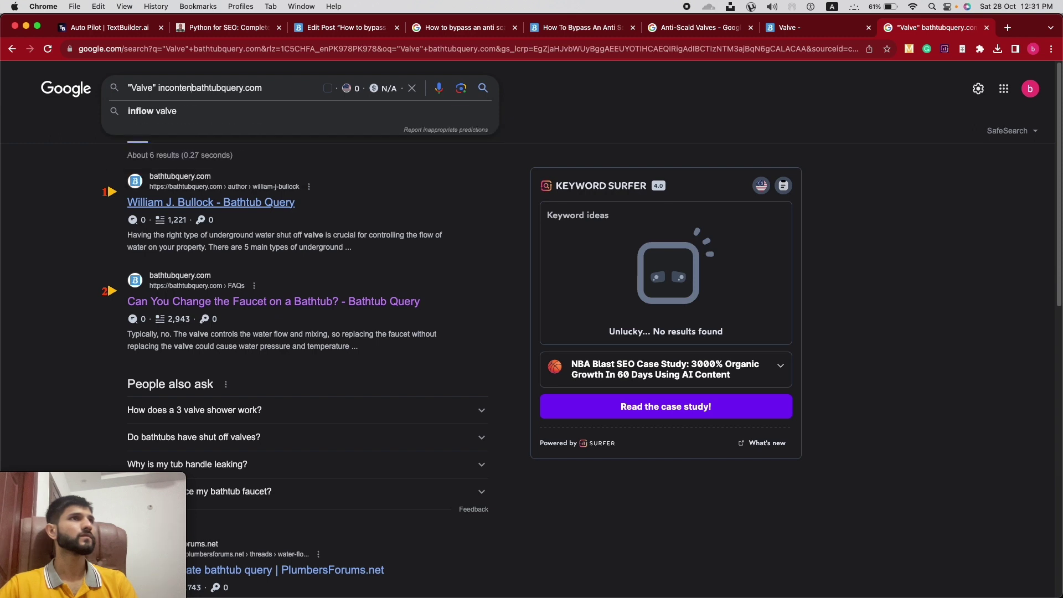
{"action": "type", "text": "t:"}
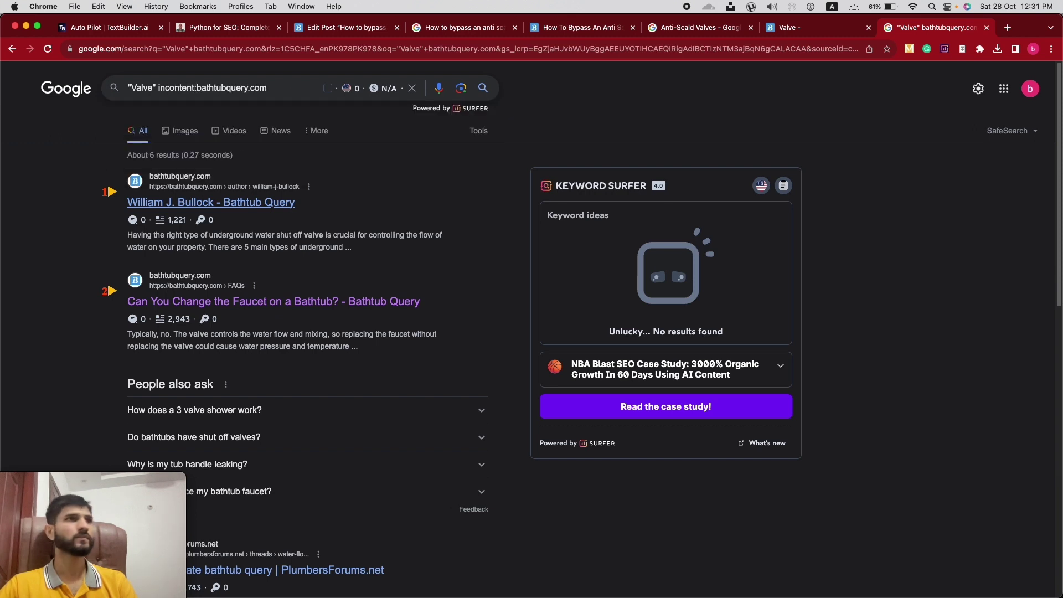
{"action": "key", "text": "Return"}
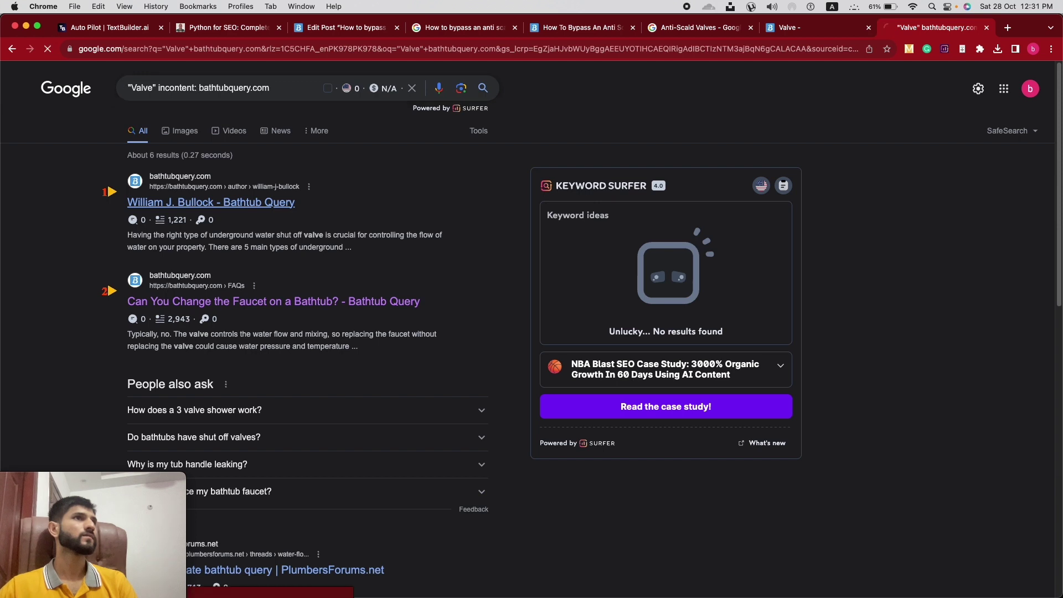
Change the search operator to in-content: and rerun the query as "Valve" in-content: bathtubquery.com
{"action": "left_click", "coordinate": [164, 86]}
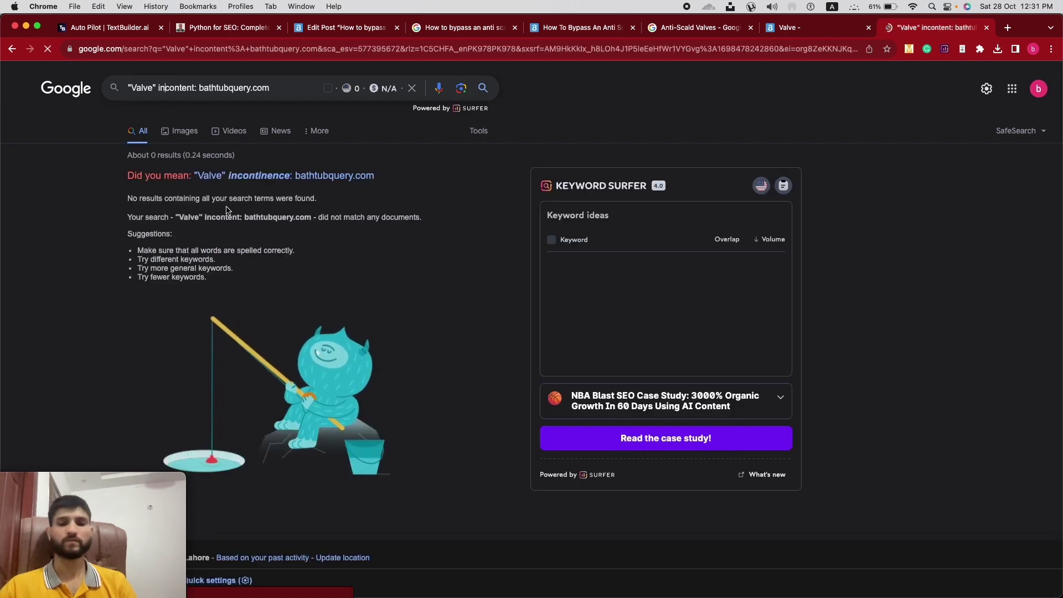
{"action": "type", "text": "-"}
{"action": "key", "text": "Return"}
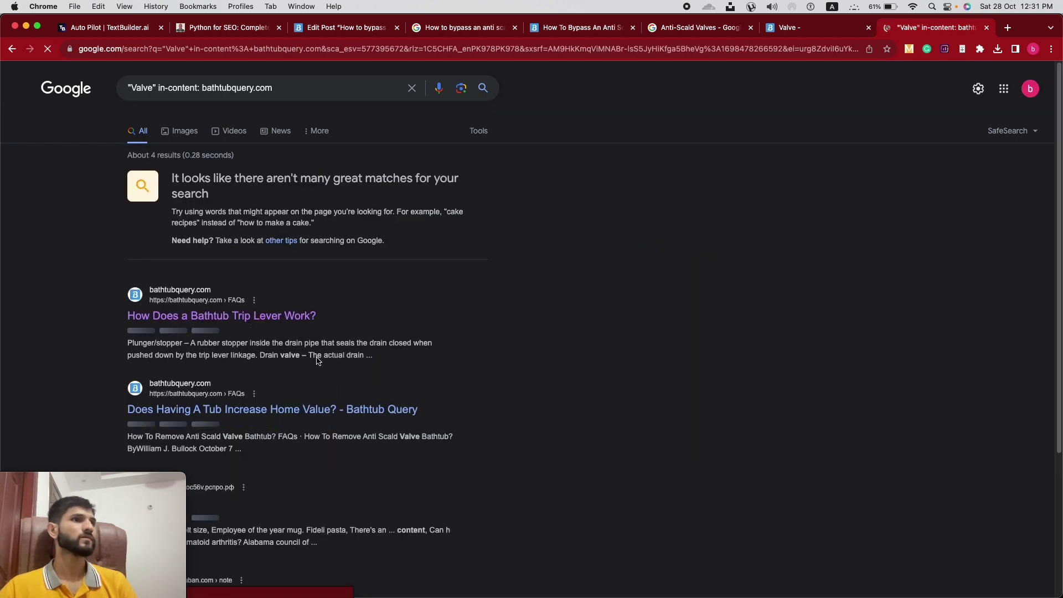
Open "How Does a Bathtub Trip Lever Work?" and "Does Having A Tub Increase Home Value?" in separate tabs, and close the Google results
{"action": "scroll", "coordinate": [327, 334], "scroll_direction": "down", "scroll_amount": 5}
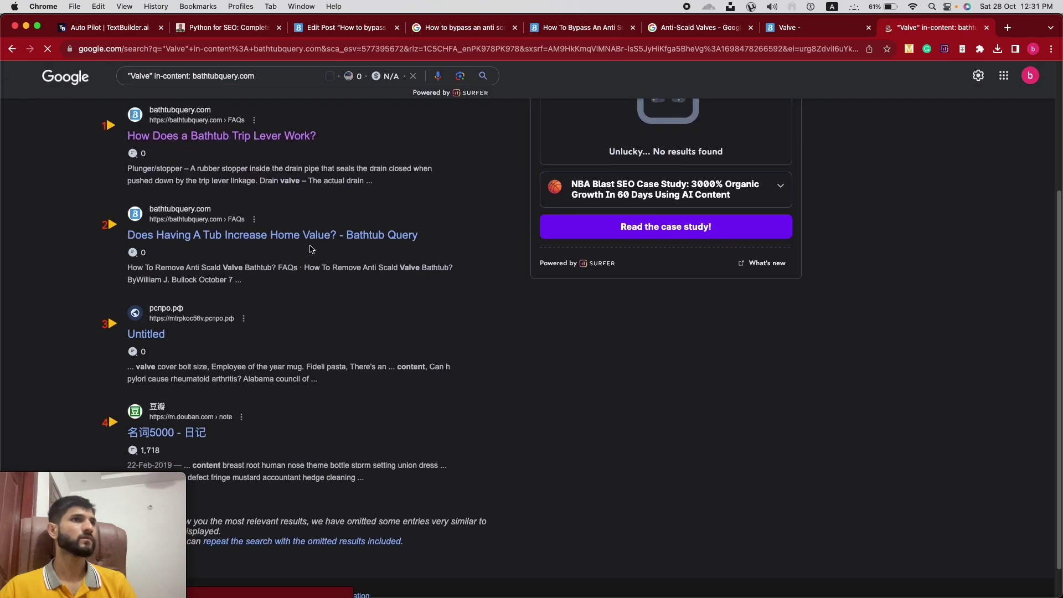
{"action": "scroll", "coordinate": [252, 277], "scroll_direction": "down", "scroll_amount": 1}
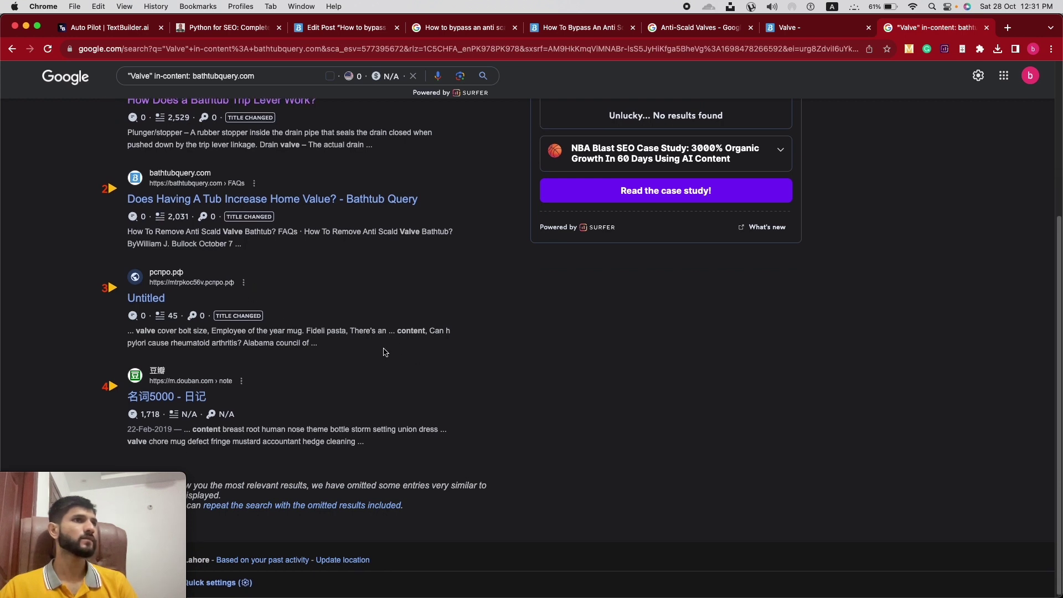
{"action": "scroll", "coordinate": [211, 299], "scroll_direction": "up", "scroll_amount": 4}
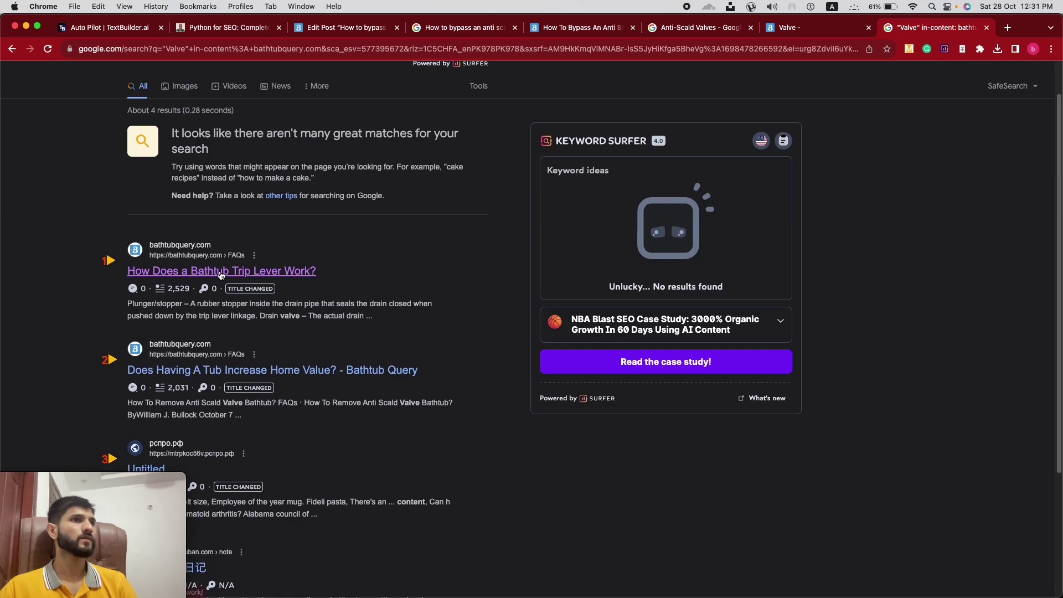
{"action": "left_click", "coordinate": [239, 273], "text": "super"}
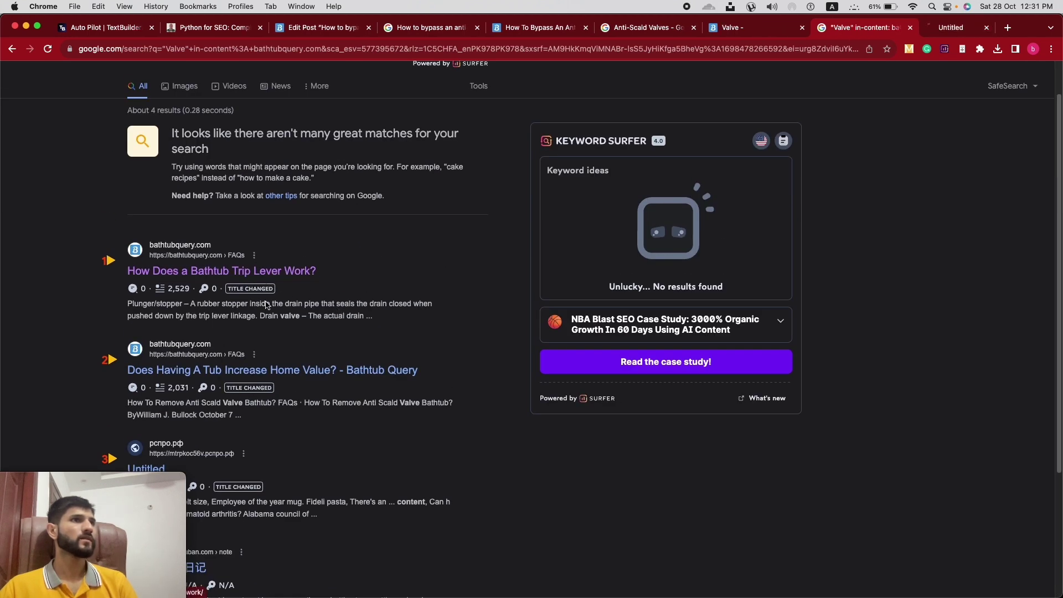
{"action": "left_click", "coordinate": [247, 371], "text": "super"}
{"action": "scroll", "coordinate": [396, 261], "scroll_direction": "up", "scroll_amount": 1}
{"action": "scroll", "coordinate": [393, 252], "scroll_direction": "up", "scroll_amount": 1}
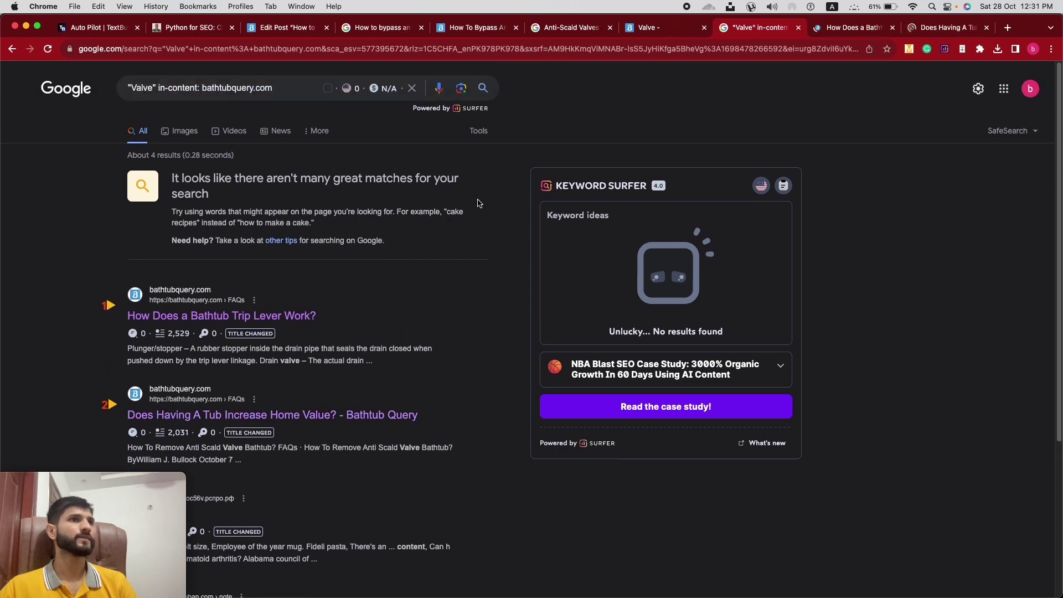
{"action": "left_click", "coordinate": [797, 28]}
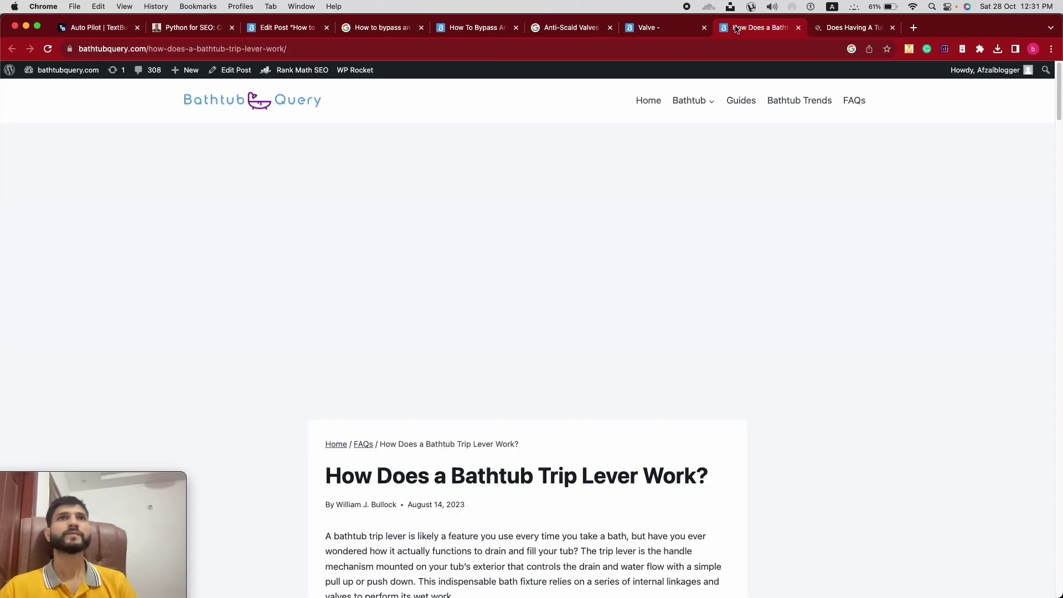
Look through the Bathtub Query site search results for Valve and check the trip lever article for relevance
{"action": "key", "text": "ctrl+shift+Tab"}
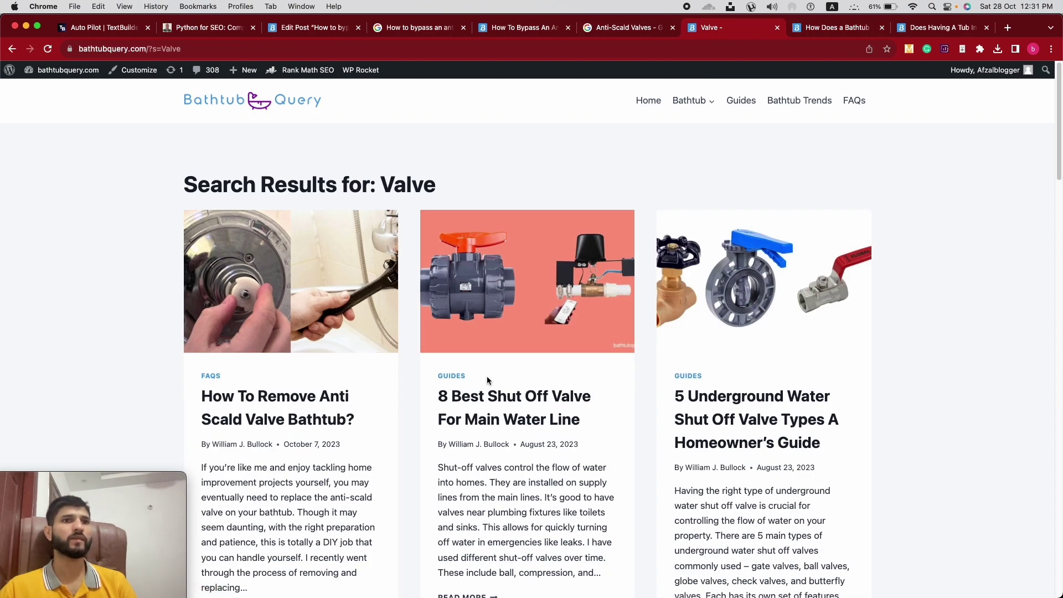
{"action": "scroll", "coordinate": [553, 376], "scroll_direction": "down", "scroll_amount": 3}
{"action": "scroll", "coordinate": [637, 382], "scroll_direction": "down", "scroll_amount": 4}
{"action": "scroll", "coordinate": [689, 239], "scroll_direction": "up", "scroll_amount": 3}
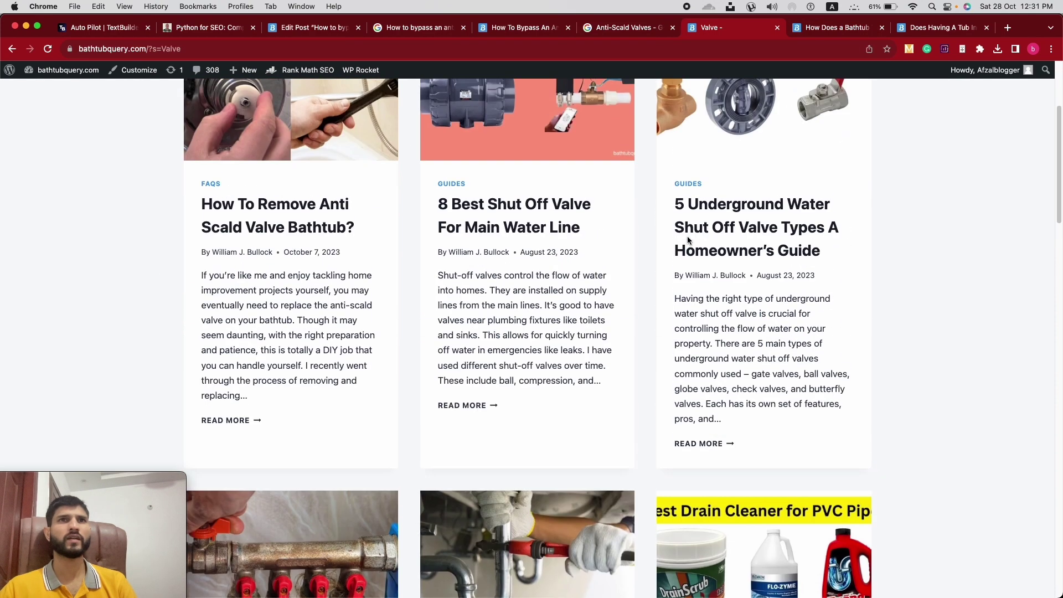
{"action": "scroll", "coordinate": [545, 290], "scroll_direction": "down", "scroll_amount": 3}
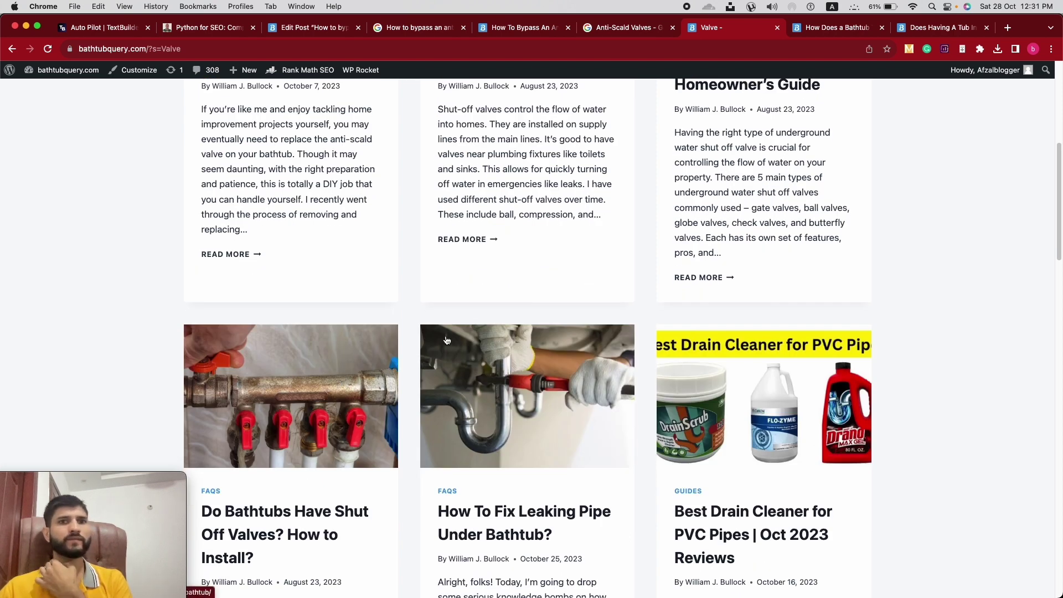
{"action": "left_click", "coordinate": [600, 34]}
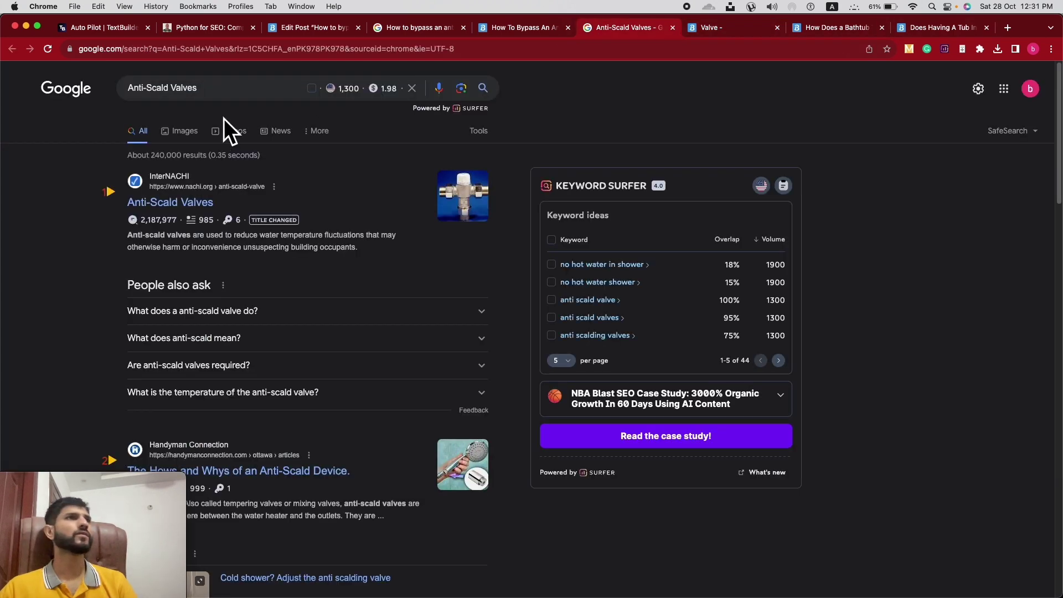
{"action": "left_click", "coordinate": [841, 28]}
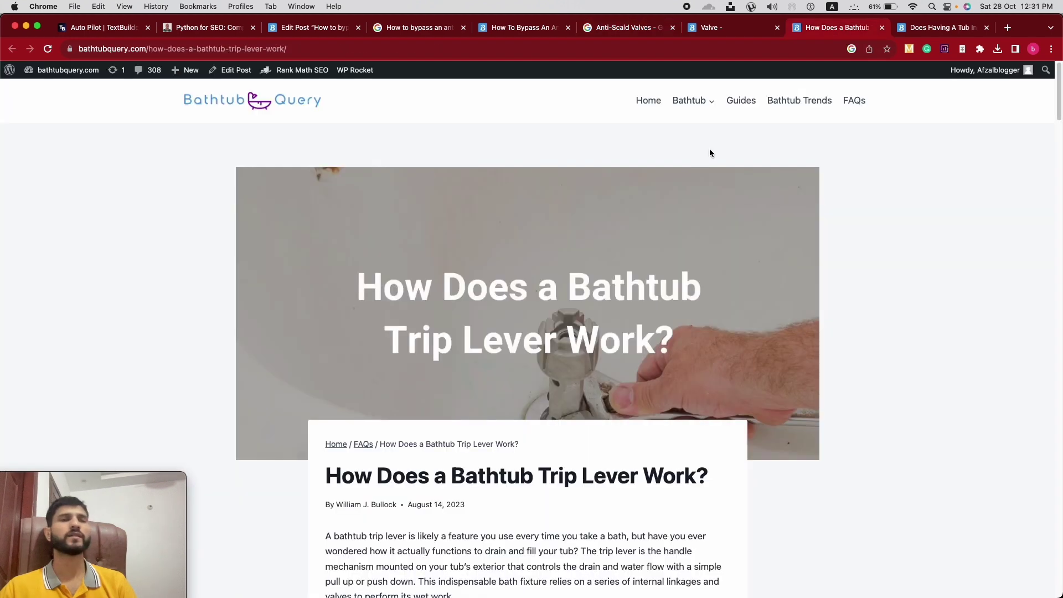
{"action": "scroll", "coordinate": [547, 340], "scroll_direction": "down", "scroll_amount": 3}
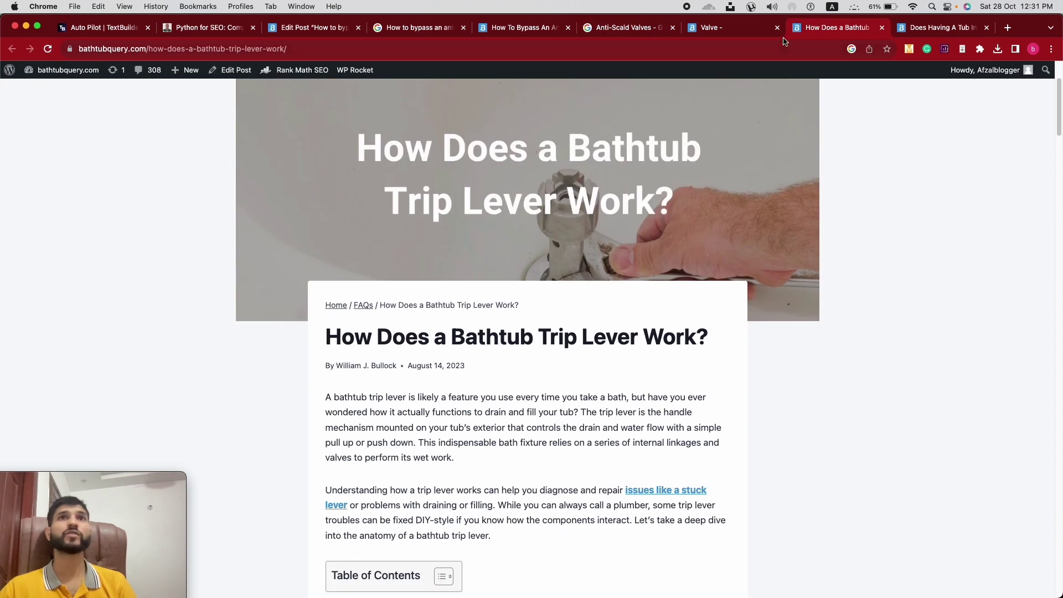
Close the trip lever and home value articles, keeping the site search results for Valve open
{"action": "left_click", "coordinate": [728, 33]}
{"action": "left_click", "coordinate": [881, 28]}
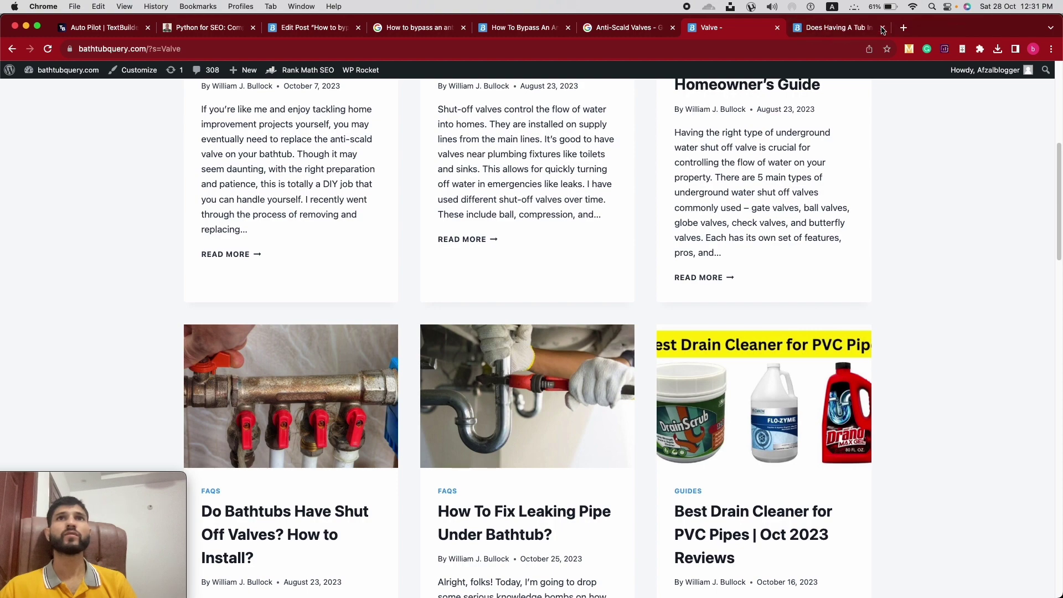
{"action": "left_click", "coordinate": [882, 28]}
Copy the title "How To Remove Anti Scald Valve Bathtub?" from the site search results
{"action": "scroll", "coordinate": [147, 313], "scroll_direction": "up", "scroll_amount": 5}
{"action": "scroll", "coordinate": [146, 314], "scroll_direction": "down", "scroll_amount": 3}
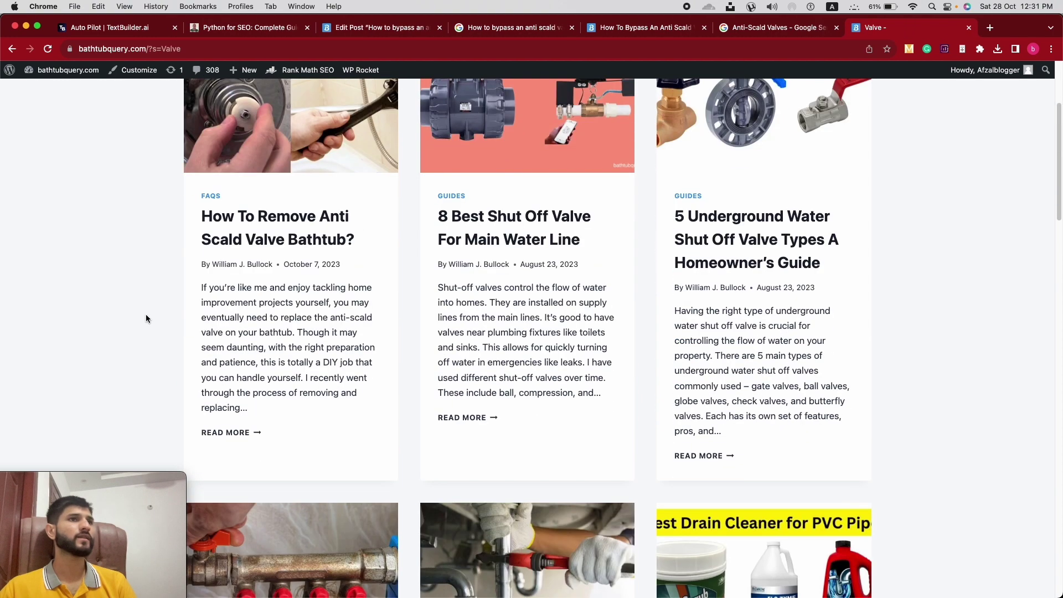
{"action": "scroll", "coordinate": [299, 277], "scroll_direction": "up", "scroll_amount": 2}
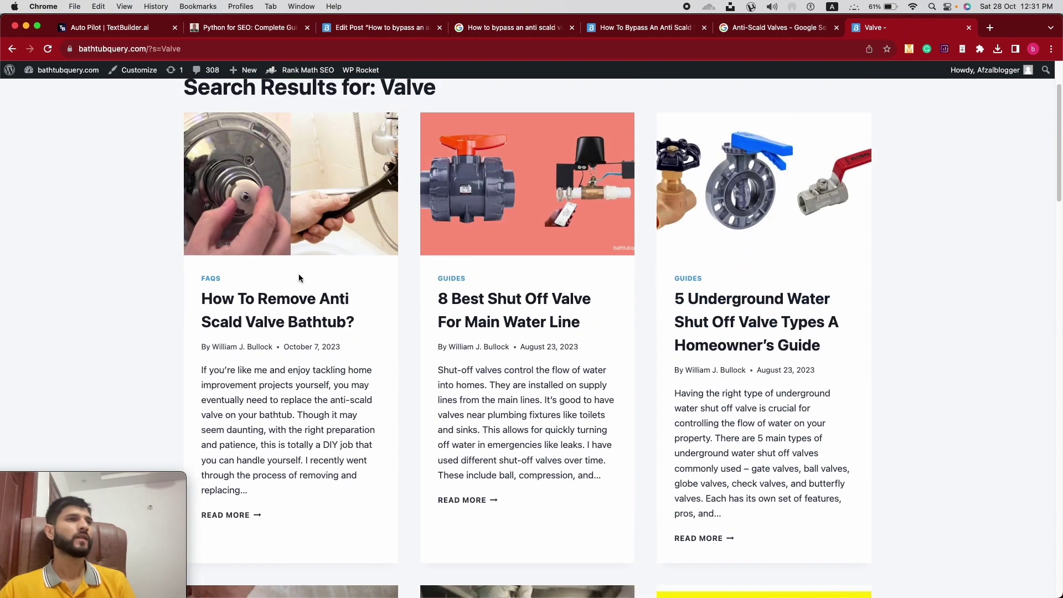
{"action": "right_click", "coordinate": [216, 310]}
{"action": "left_click", "coordinate": [299, 384]}
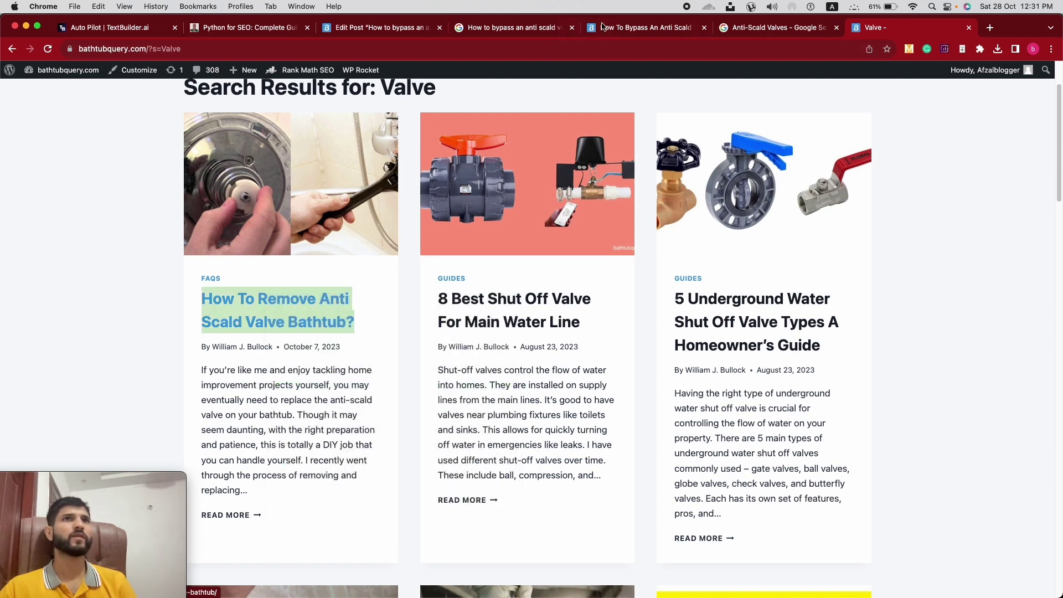
Return to the draft post in the editor and search its text for "remove"
{"action": "left_click", "coordinate": [603, 26]}
{"action": "left_click", "coordinate": [329, 27]}
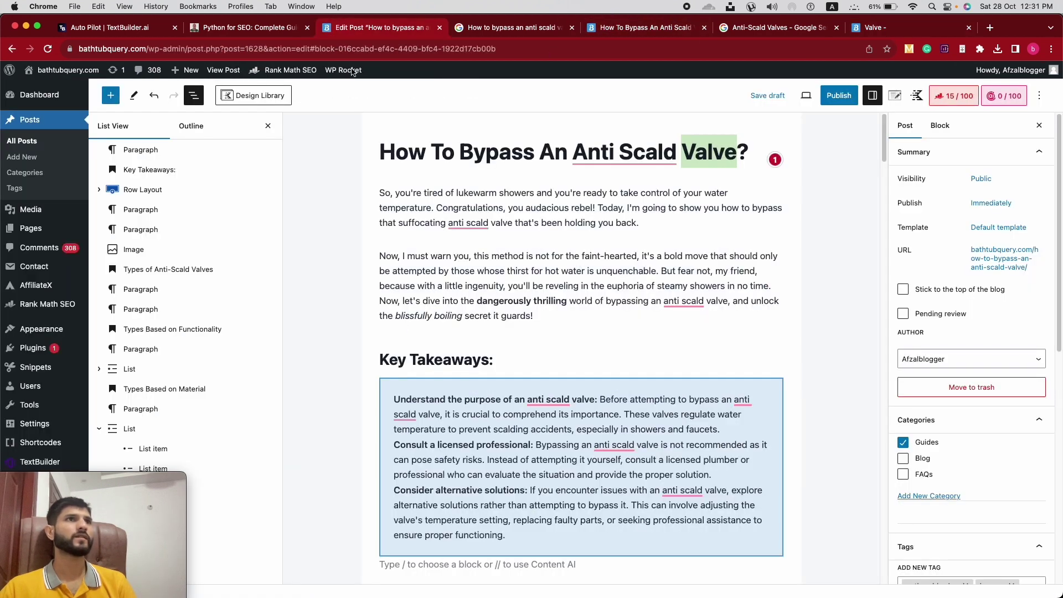
{"action": "left_click", "coordinate": [489, 287]}
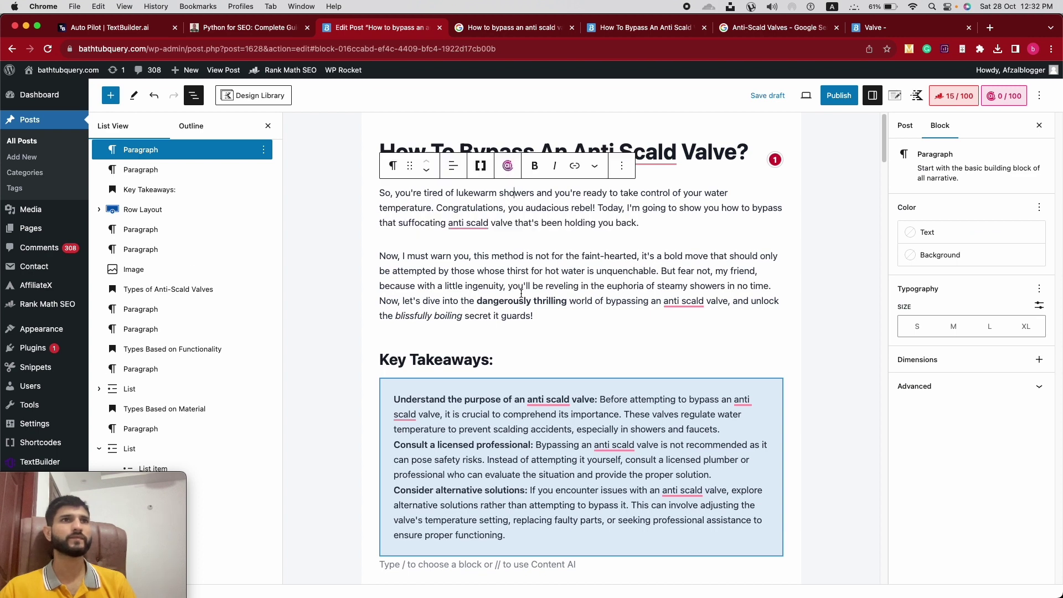
{"action": "scroll", "coordinate": [518, 249], "scroll_direction": "down", "scroll_amount": 3}
{"action": "key", "text": "super+f"}
{"action": "type", "text": "remove"}
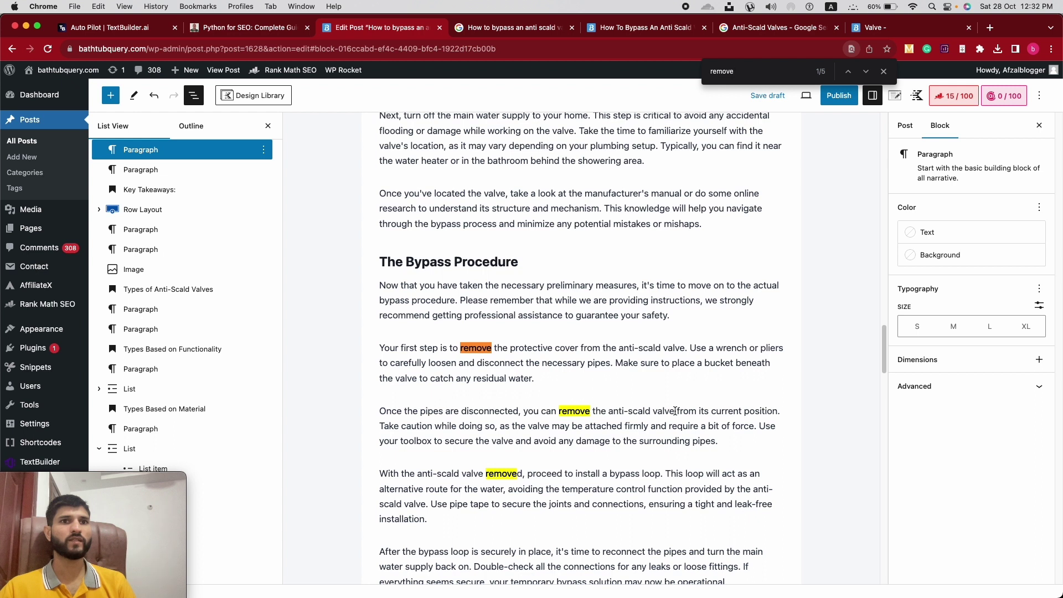
Link "remove the anti-scald valve" under The Bypass Procedure to the post "How To Remove Anti Scald Valve Bathtub?"
{"action": "left_click_drag", "start_coordinate": [675, 410], "coordinate": [558, 410]}
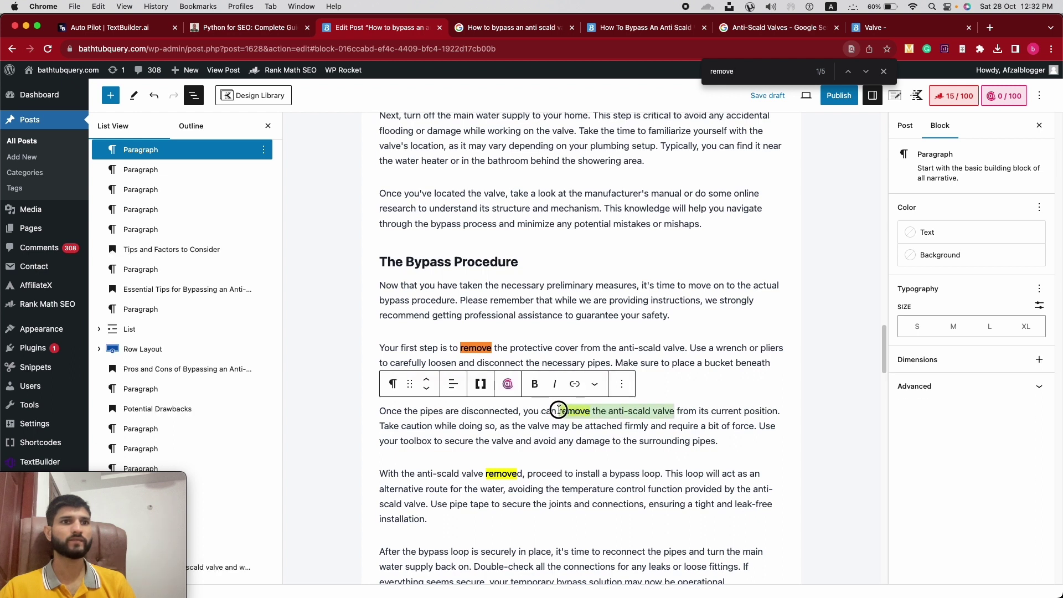
{"action": "left_click", "coordinate": [575, 384]}
{"action": "key", "text": "super+v"}
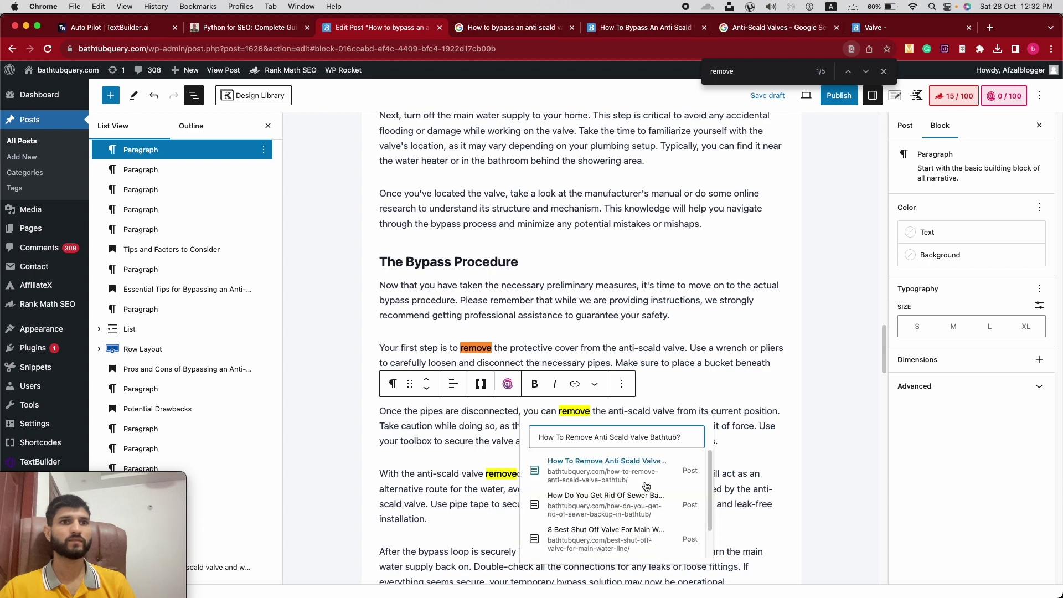
{"action": "left_click", "coordinate": [573, 473]}
Set the "remove the anti-scald valve" link to open in a new tab and save it
{"action": "left_click", "coordinate": [609, 411]}
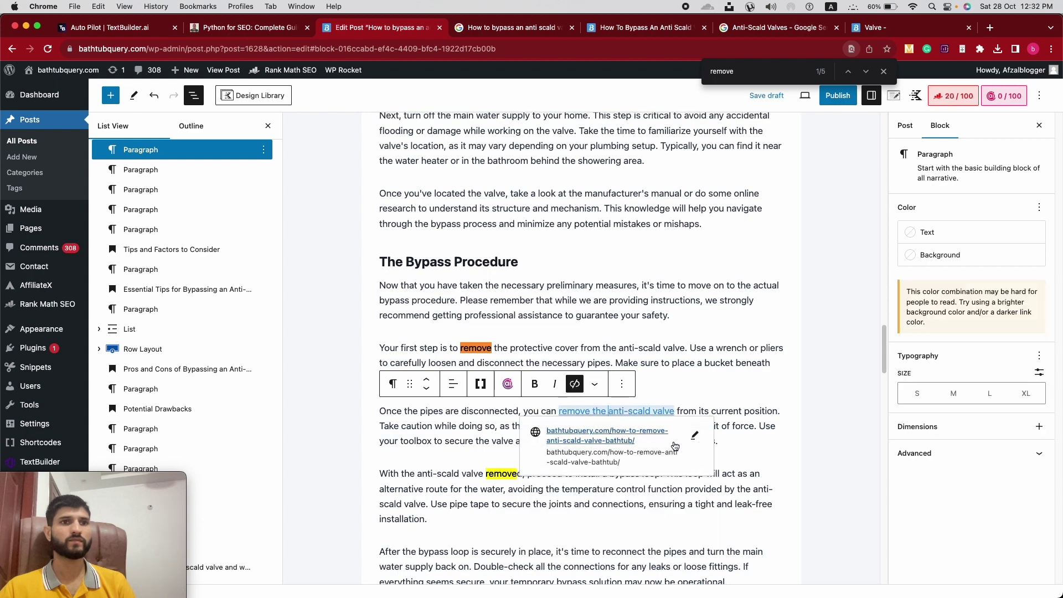
{"action": "left_click", "coordinate": [696, 437]}
{"action": "left_click", "coordinate": [544, 489]}
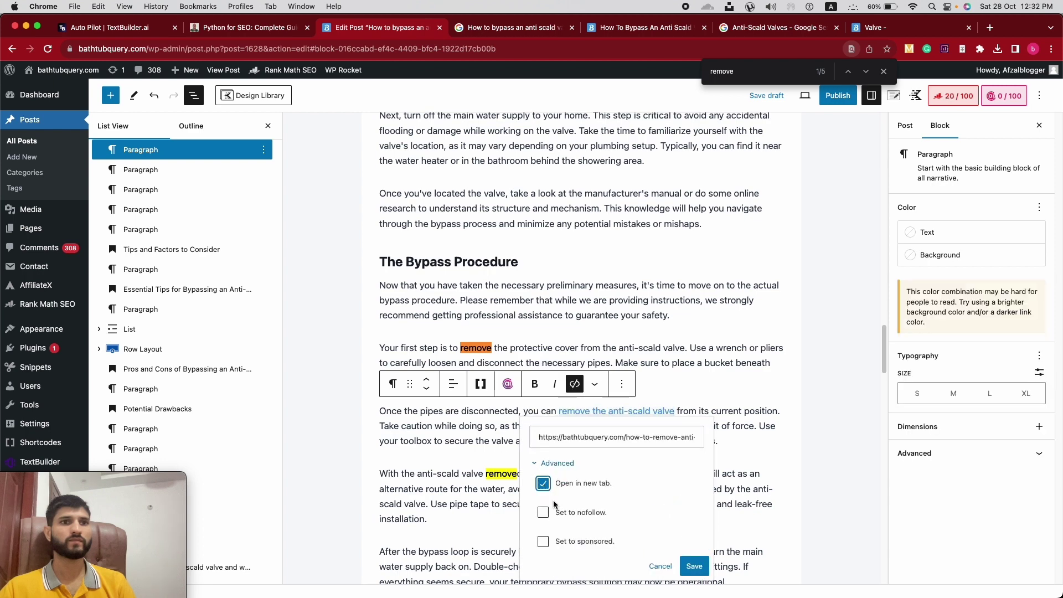
{"action": "left_click", "coordinate": [696, 564]}
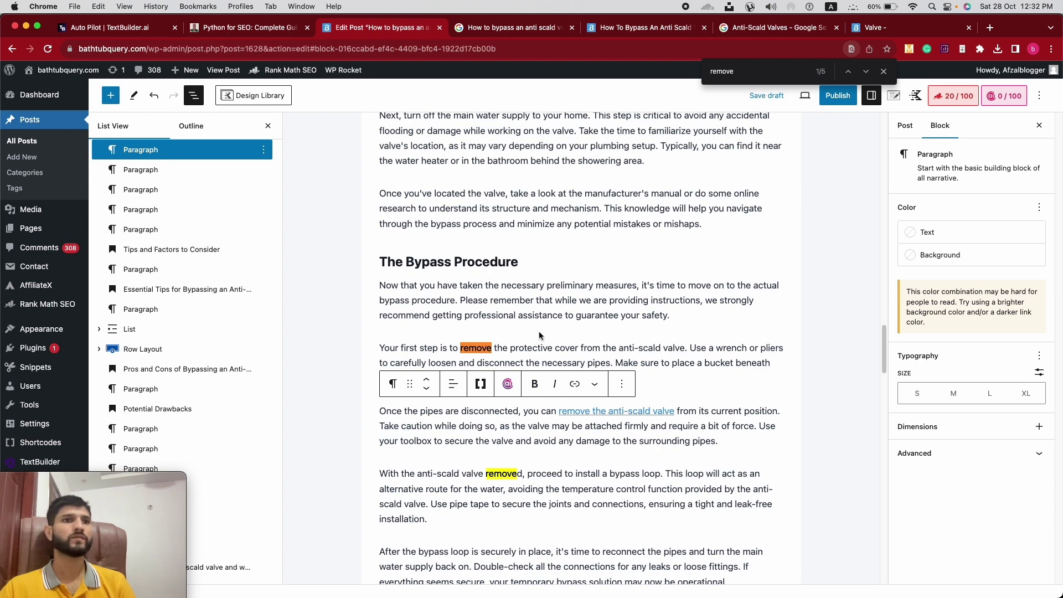
Copy the linked title "8 Best Shut Off Valve For Main Water Line" from the site search results
{"action": "scroll", "coordinate": [477, 387], "scroll_direction": "down", "scroll_amount": 2}
{"action": "left_click", "coordinate": [869, 32]}
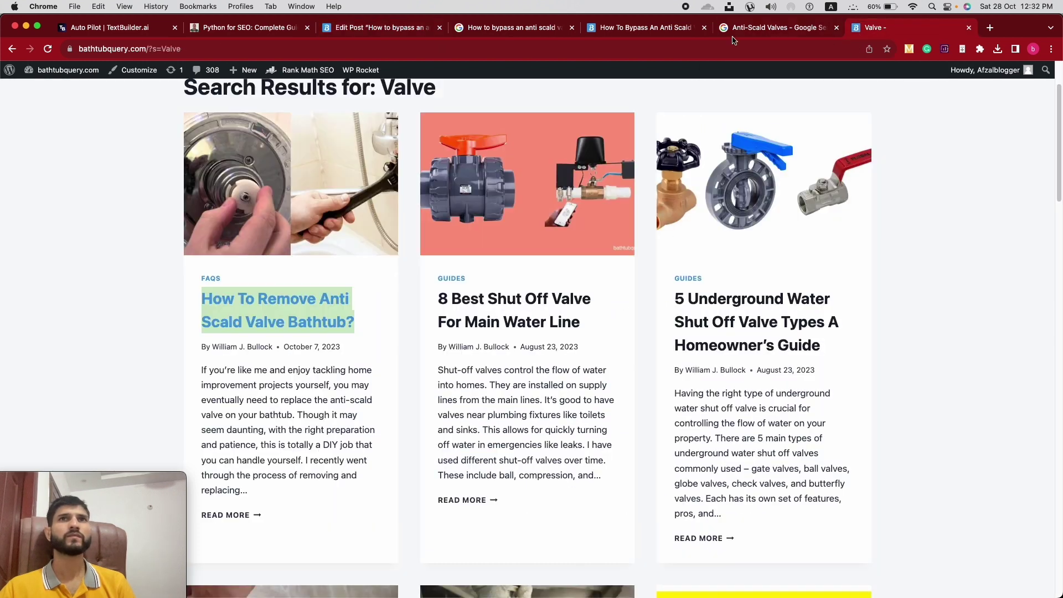
{"action": "triple_click", "coordinate": [507, 296]}
{"action": "right_click", "coordinate": [507, 296]}
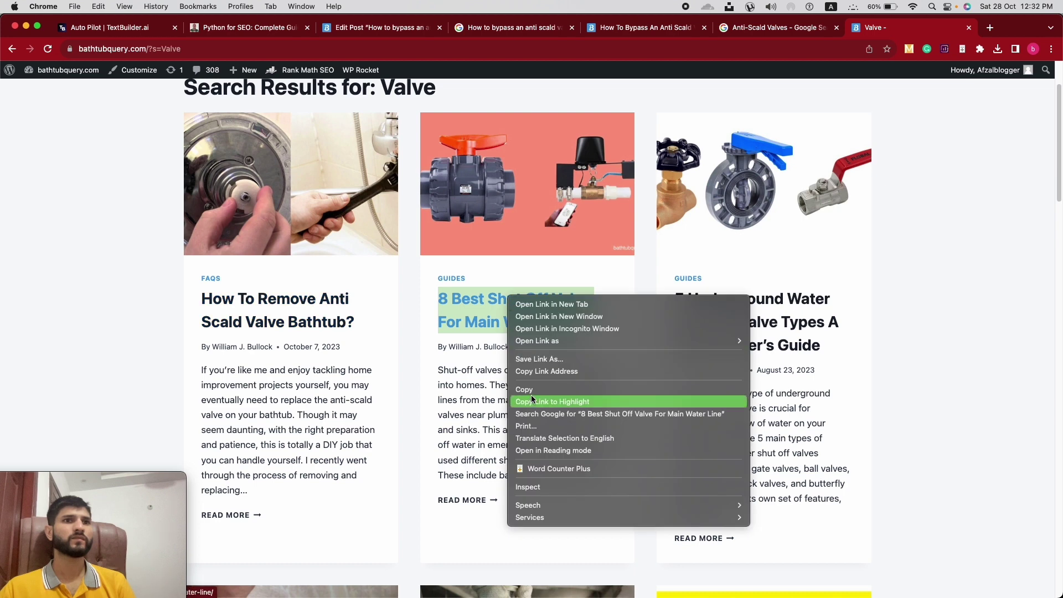
{"action": "left_click", "coordinate": [531, 394]}
Search the draft for "anti" and check the "anti scald valve" mention in the opening paragraph against the shut off valve article
{"action": "left_click", "coordinate": [391, 36]}
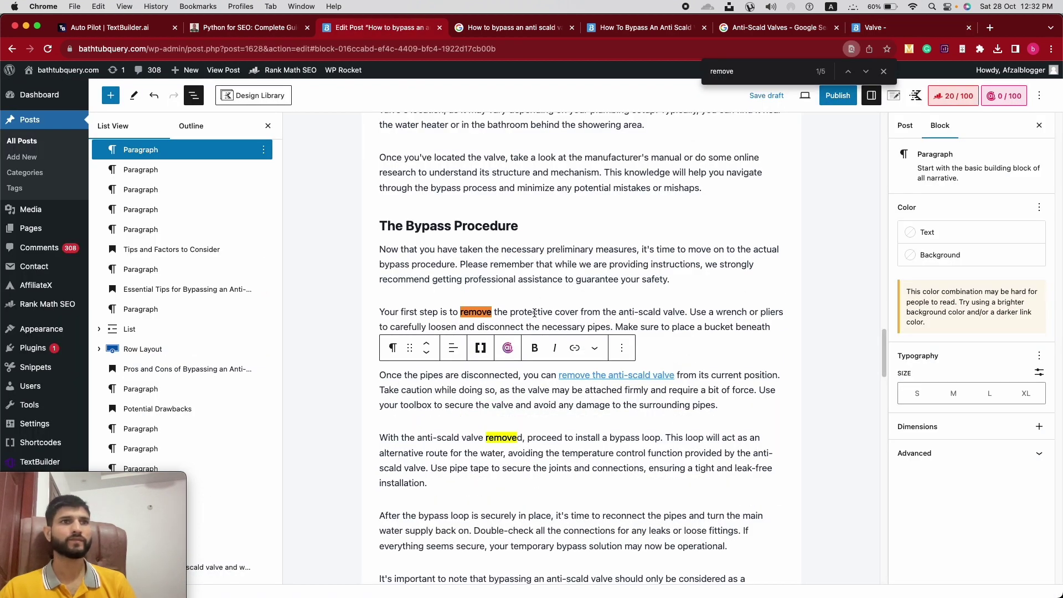
{"action": "type", "text": "anti"}
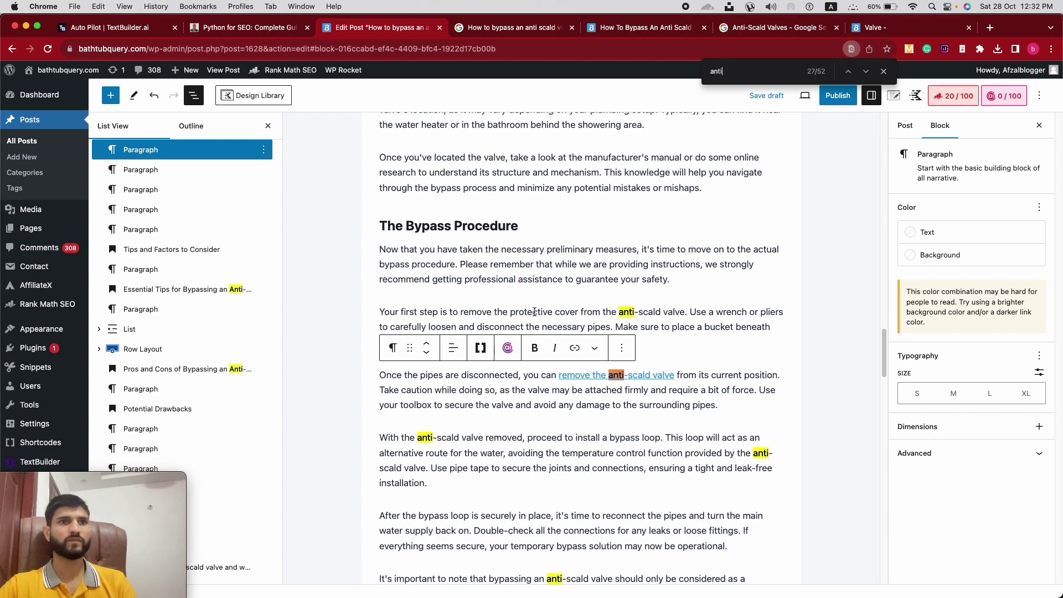
{"action": "scroll", "coordinate": [536, 320], "scroll_direction": "up", "scroll_amount": 20}
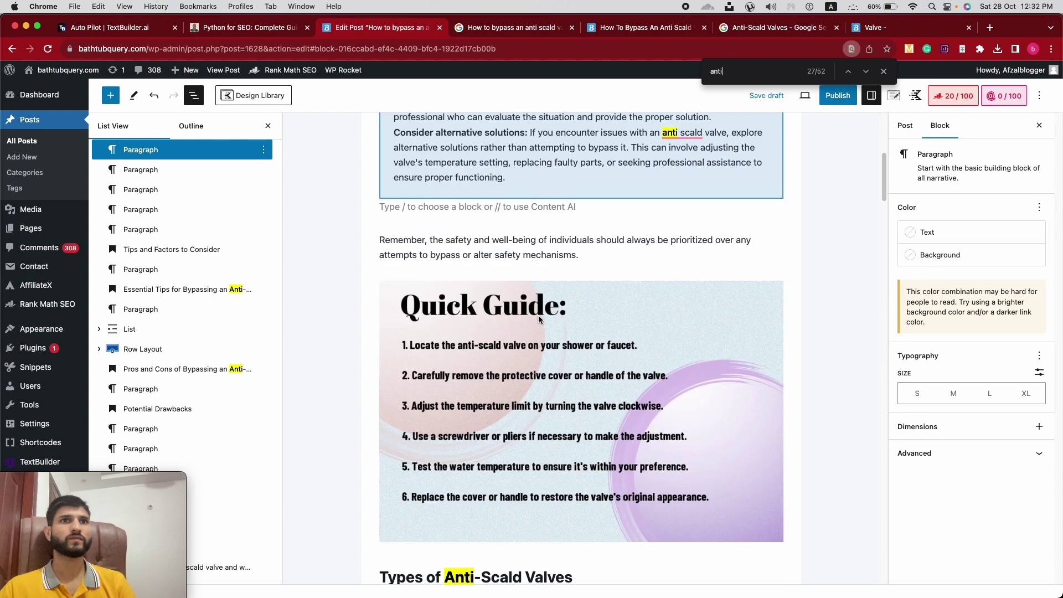
{"action": "left_click", "coordinate": [423, 209]}
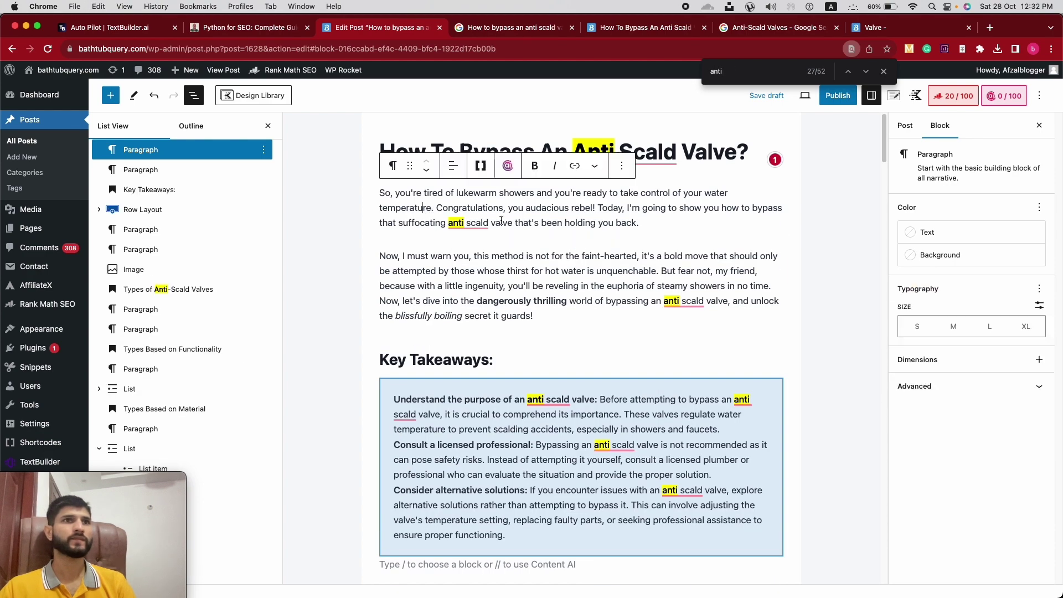
{"action": "mouse_move", "coordinate": [450, 220]}
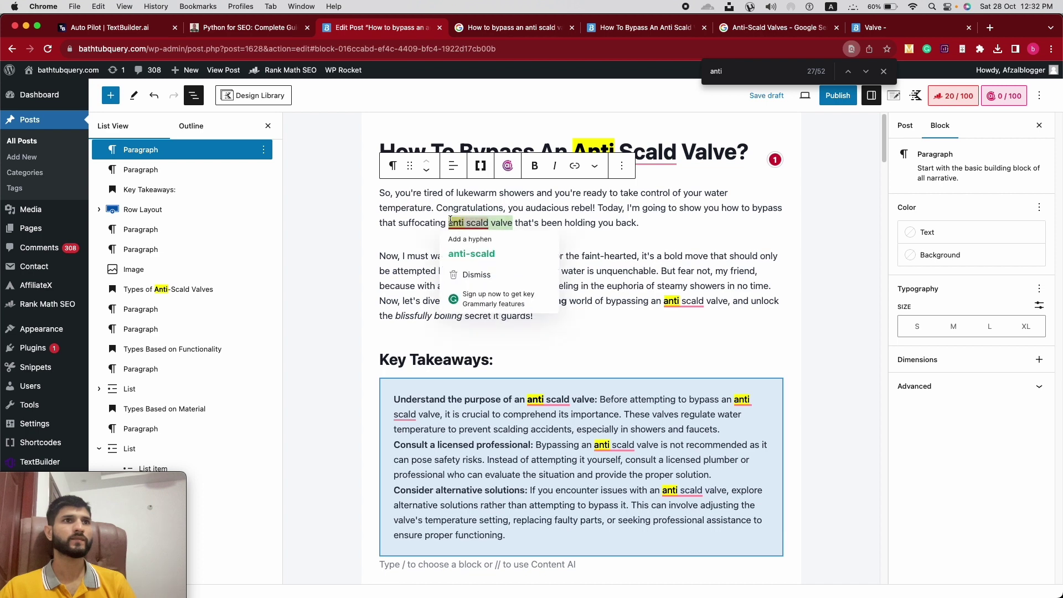
{"action": "left_click", "coordinate": [859, 32]}
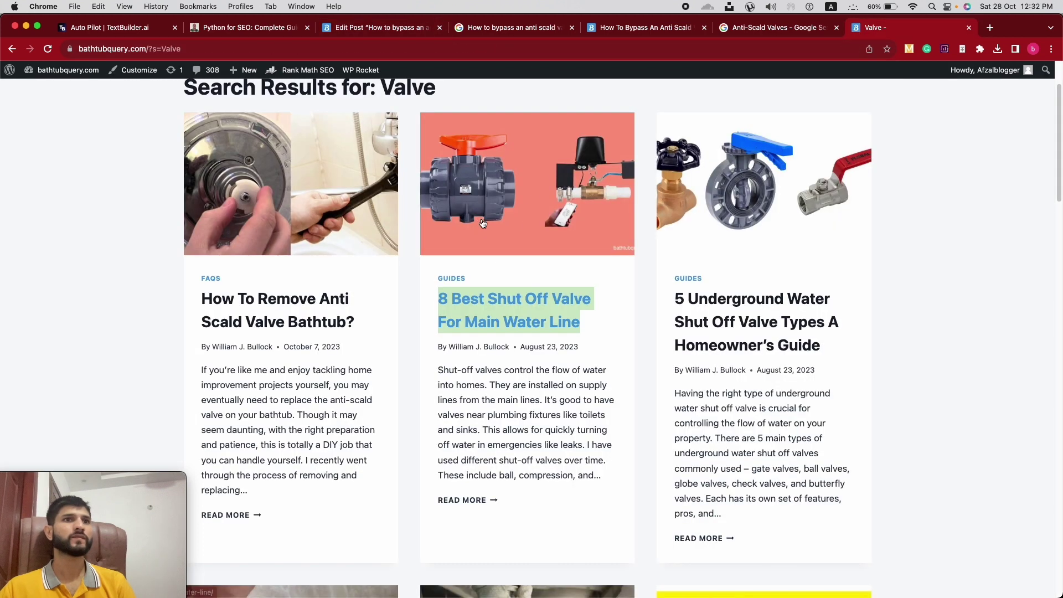
{"action": "left_click", "coordinate": [339, 39]}
Insert a one-column row layout between the Types Based on Functionality list and the Types Based on Material heading
{"action": "scroll", "coordinate": [556, 279], "scroll_direction": "down", "scroll_amount": 8}
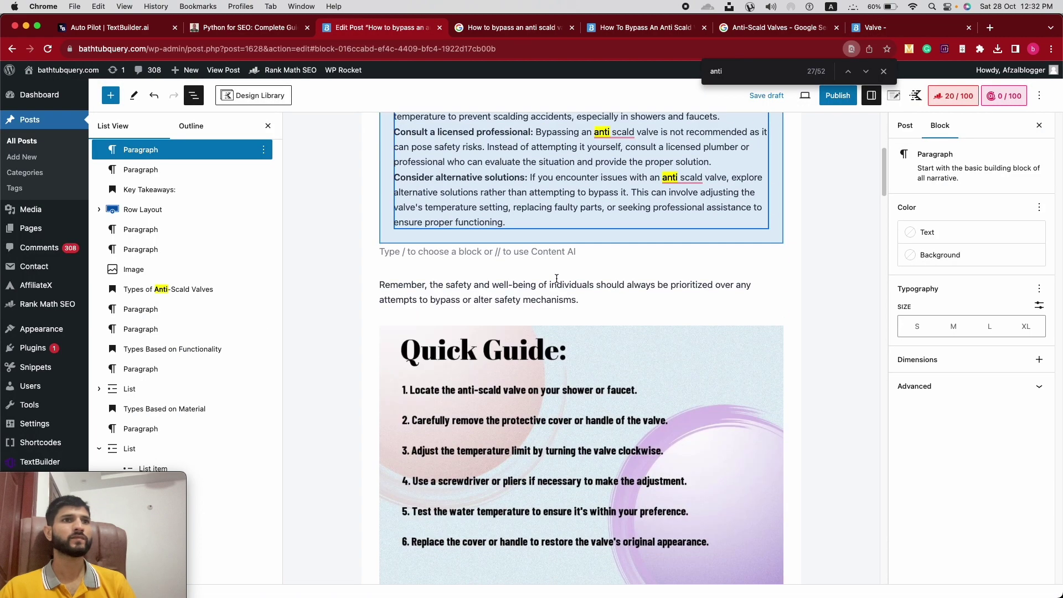
{"action": "scroll", "coordinate": [557, 279], "scroll_direction": "down", "scroll_amount": 10}
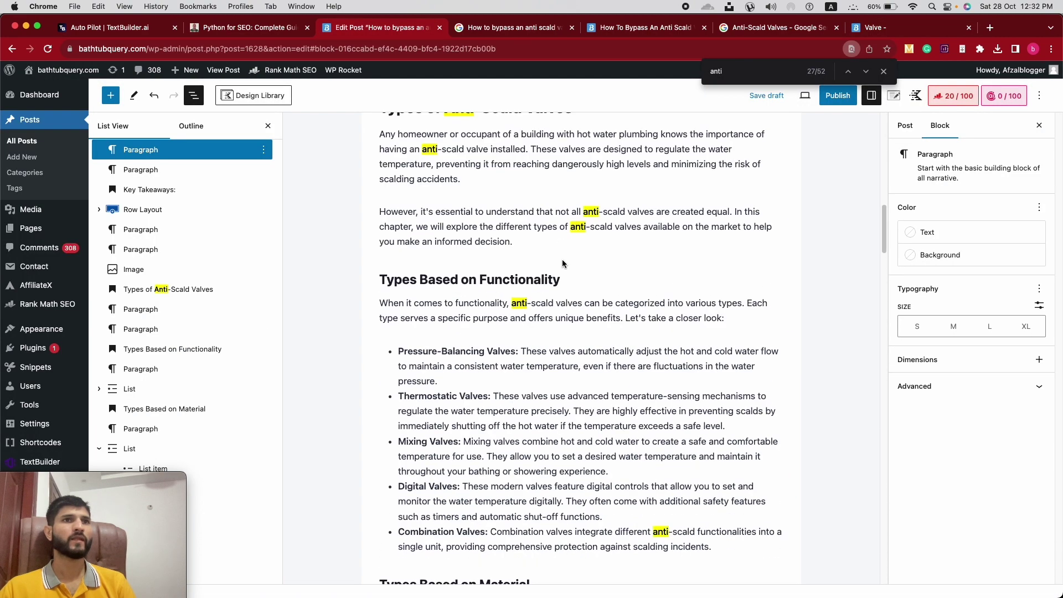
{"action": "scroll", "coordinate": [563, 264], "scroll_direction": "down", "scroll_amount": 5}
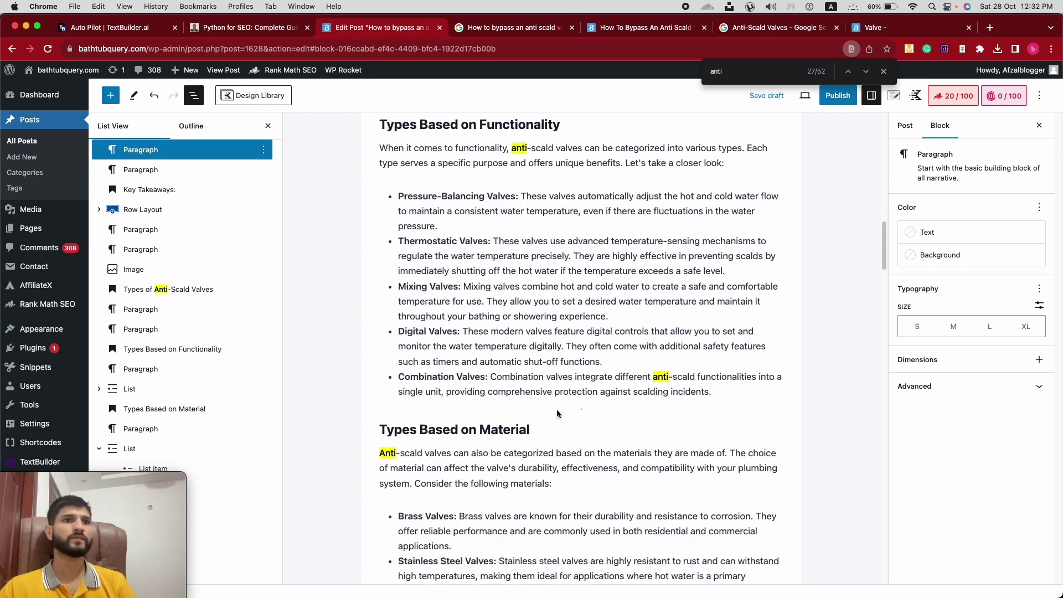
{"action": "left_click", "coordinate": [581, 409]}
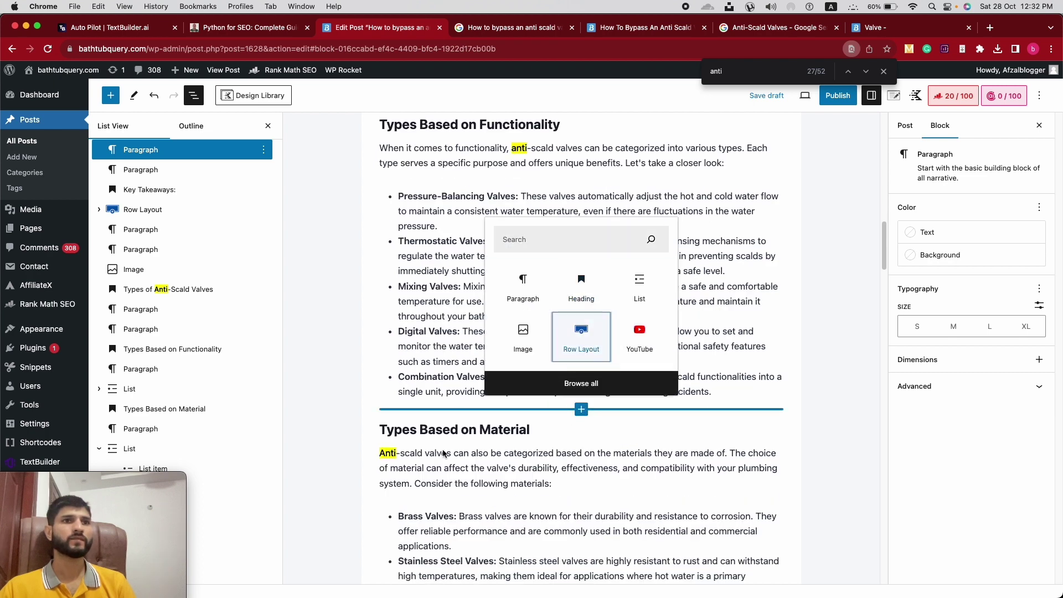
{"action": "key", "text": "Return"}
{"action": "left_click", "coordinate": [439, 468]}
Add a paragraph inside the new row reading "See also: 8 Best Shut Off Valve For Main Water Line", with the copied title linked
{"action": "left_click", "coordinate": [576, 452]}
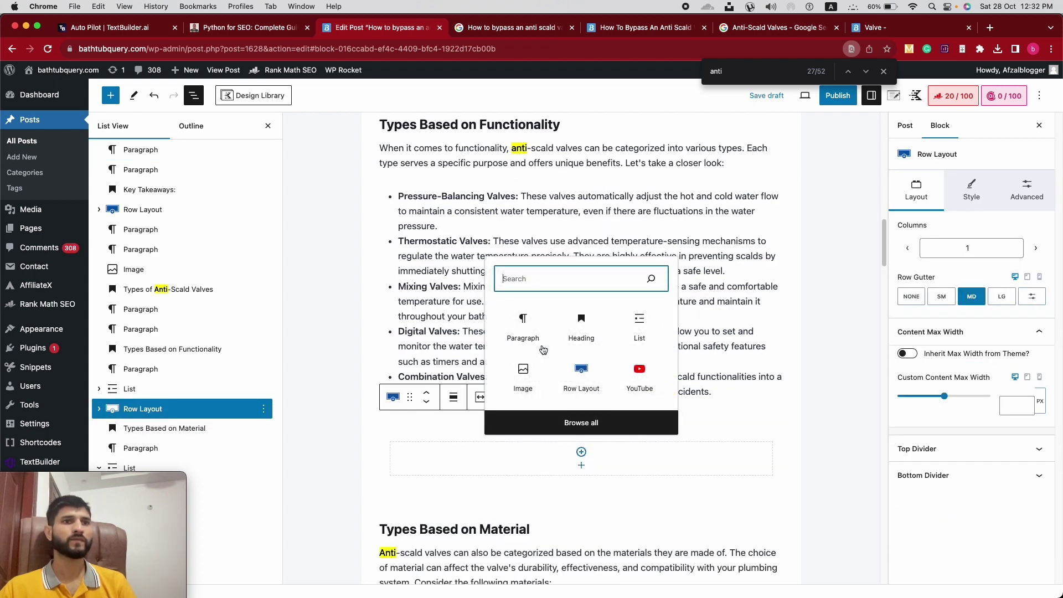
{"action": "left_click", "coordinate": [540, 345]}
{"action": "type", "text": "8 Best Shut Off Valve For Main Water Line"}
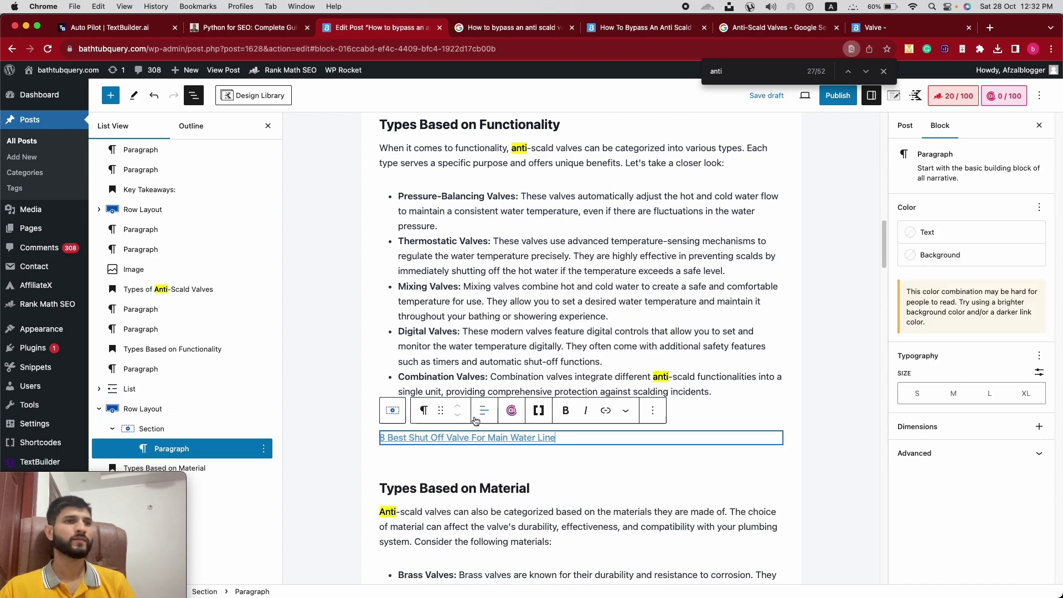
{"action": "left_click", "coordinate": [385, 438]}
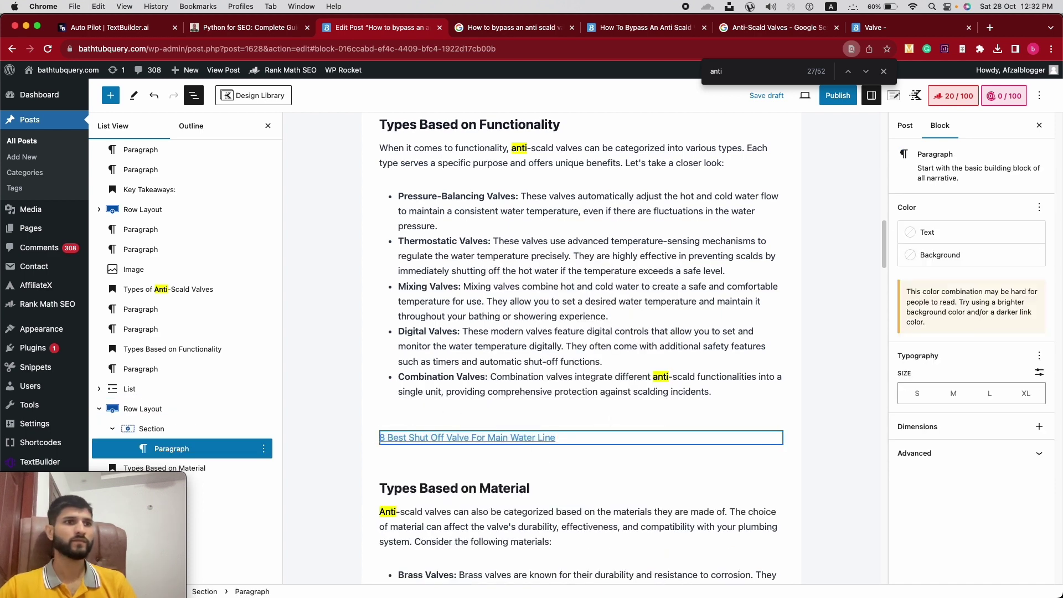
{"action": "type", "text": "See also"}
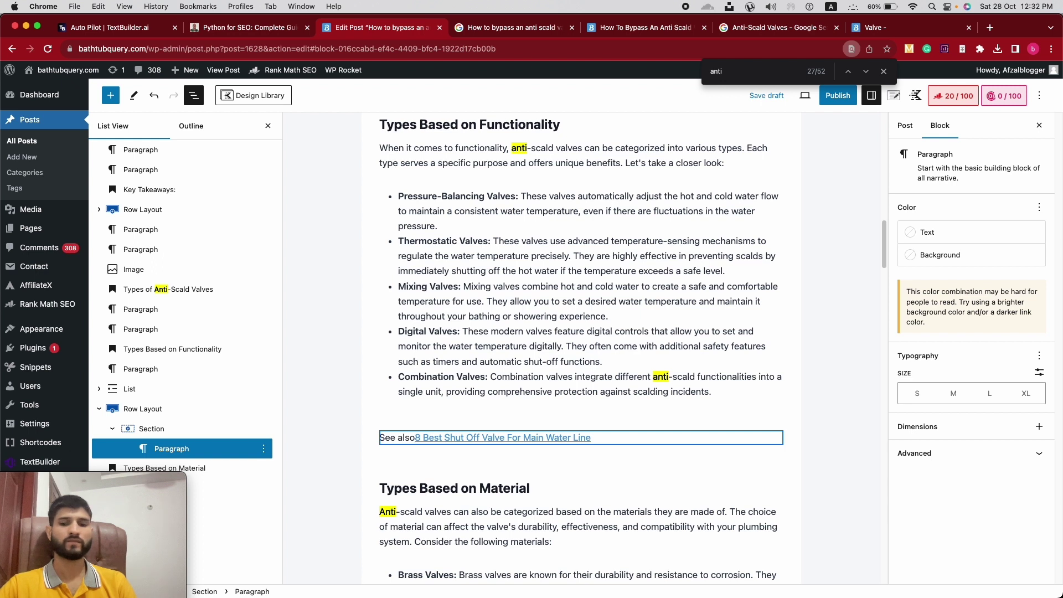
{"action": "type", "text": ":"}
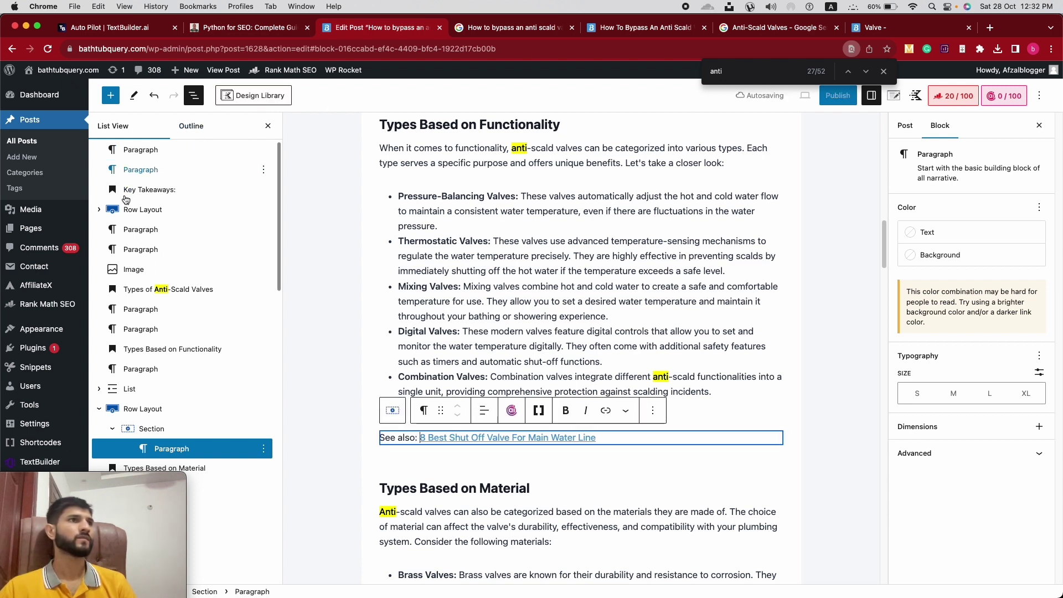
Give the row holding the "8 Best Shut Off Valve For Main Water Line" link a 489DDE background color with alpha 0.19
{"action": "left_click", "coordinate": [142, 408]}
{"action": "left_click", "coordinate": [971, 189]}
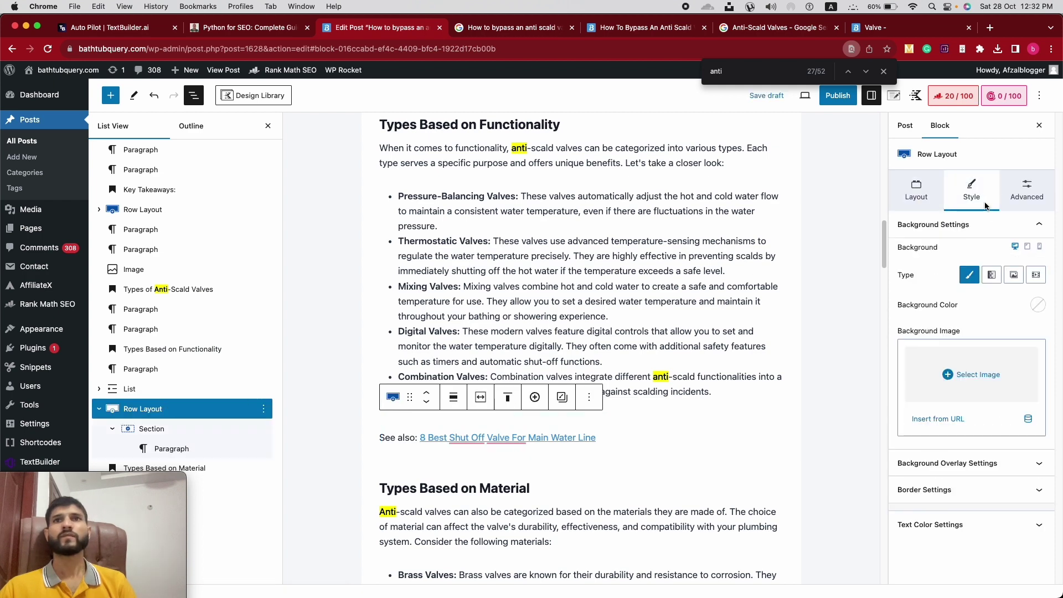
{"action": "left_click", "coordinate": [1038, 306]}
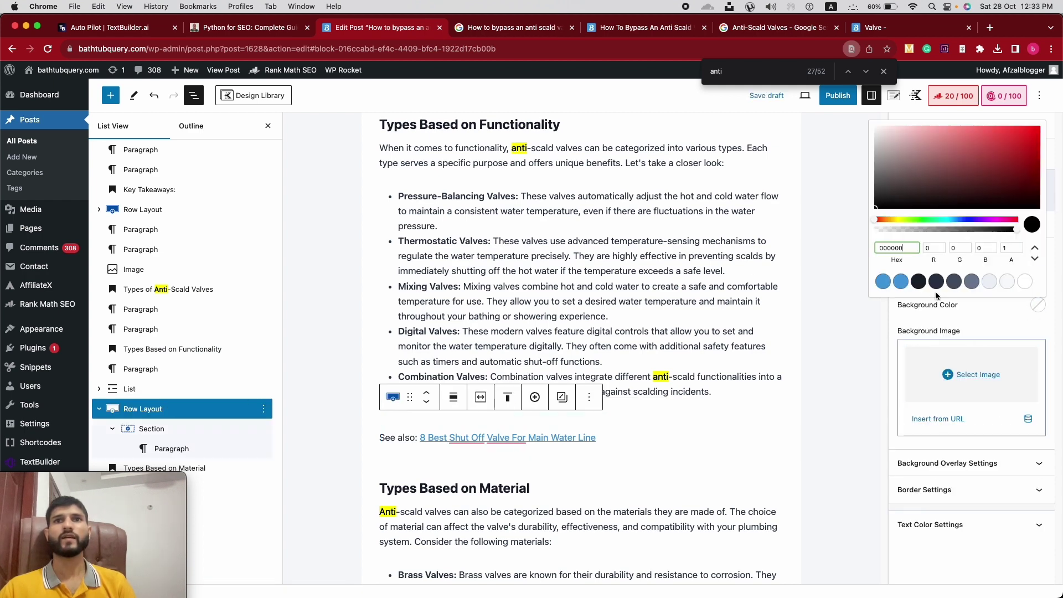
{"action": "left_click", "coordinate": [900, 281]}
{"action": "left_click", "coordinate": [1017, 247]}
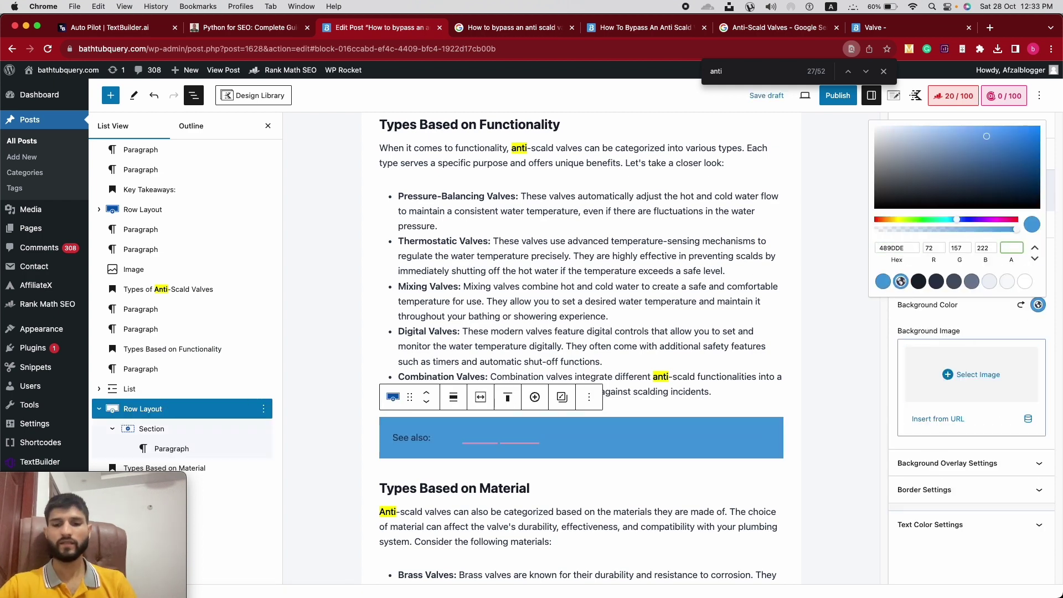
{"action": "key", "text": "BackSpace"}
{"action": "type", "text": "0.19"}
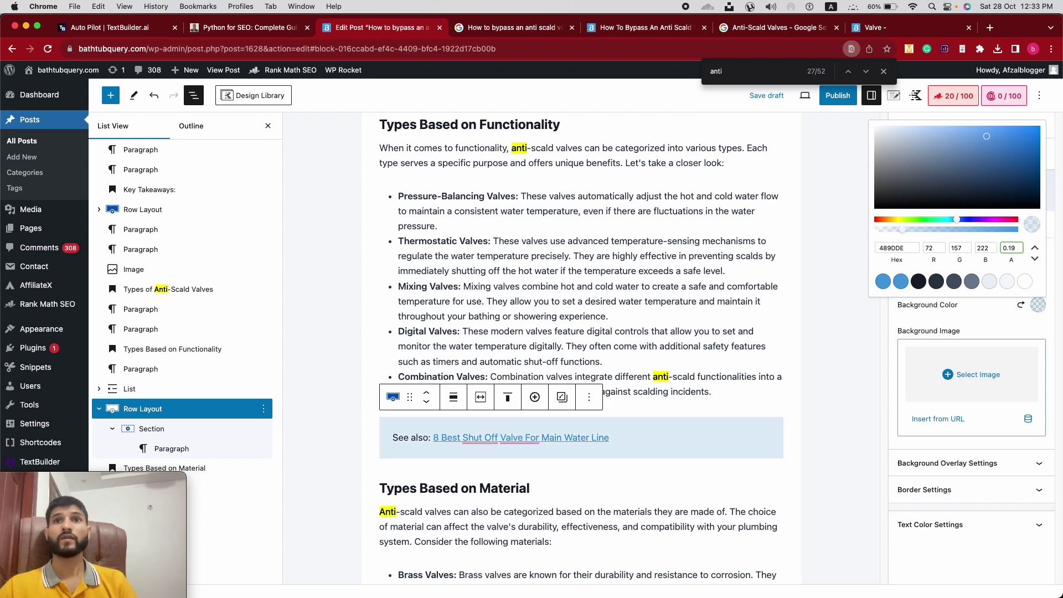
{"action": "left_click", "coordinate": [510, 359]}
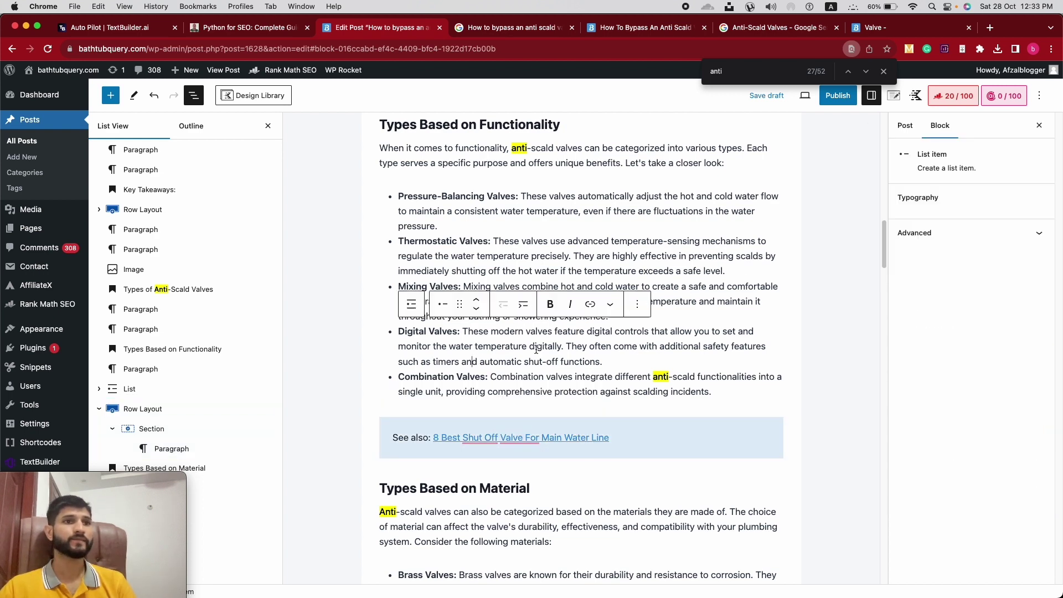
Copy the linked title "5 Underground Water Shut Off Valve Types A Homeowner's Guide" from the site search results
{"action": "left_click", "coordinate": [874, 34]}
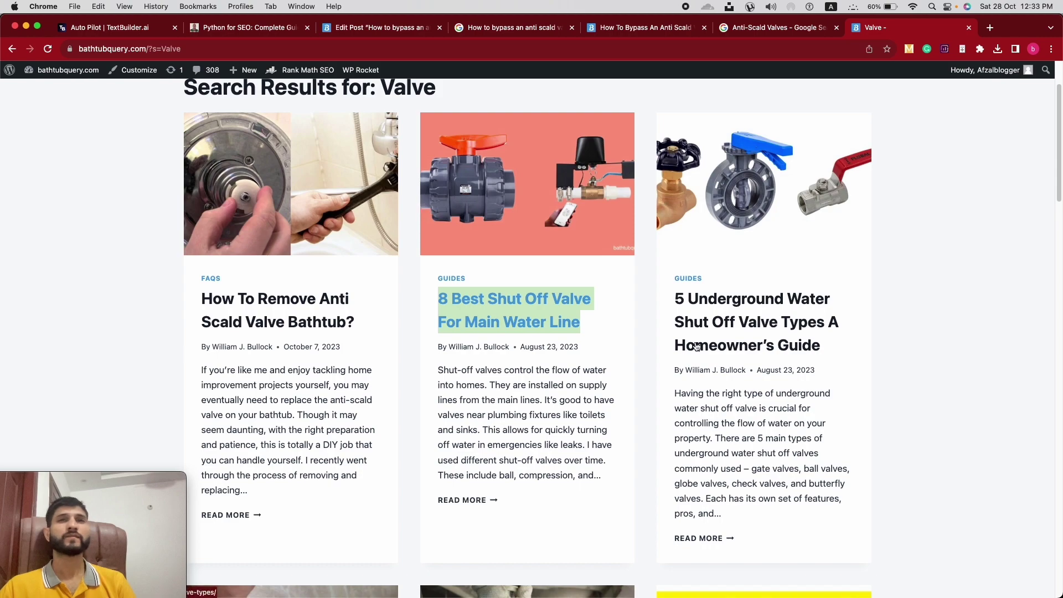
{"action": "right_click", "coordinate": [755, 299]}
{"action": "left_click", "coordinate": [770, 387]}
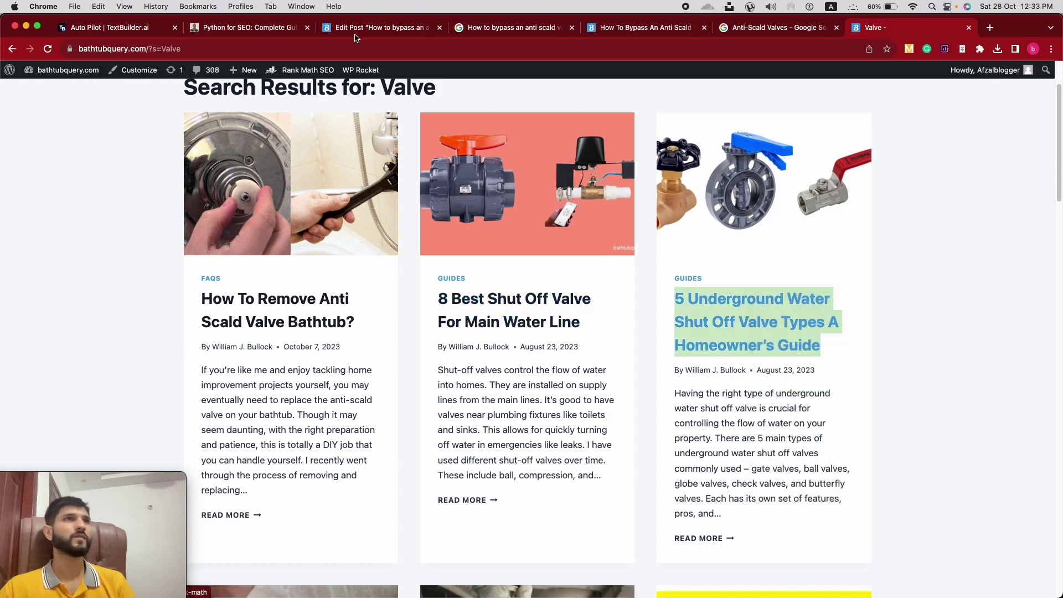
Insert a one-column row layout in the draft directly above the Types Based on Functionality heading
{"action": "left_click", "coordinate": [376, 27]}
{"action": "scroll", "coordinate": [525, 317], "scroll_direction": "down", "scroll_amount": 1}
{"action": "scroll", "coordinate": [524, 317], "scroll_direction": "down", "scroll_amount": 10}
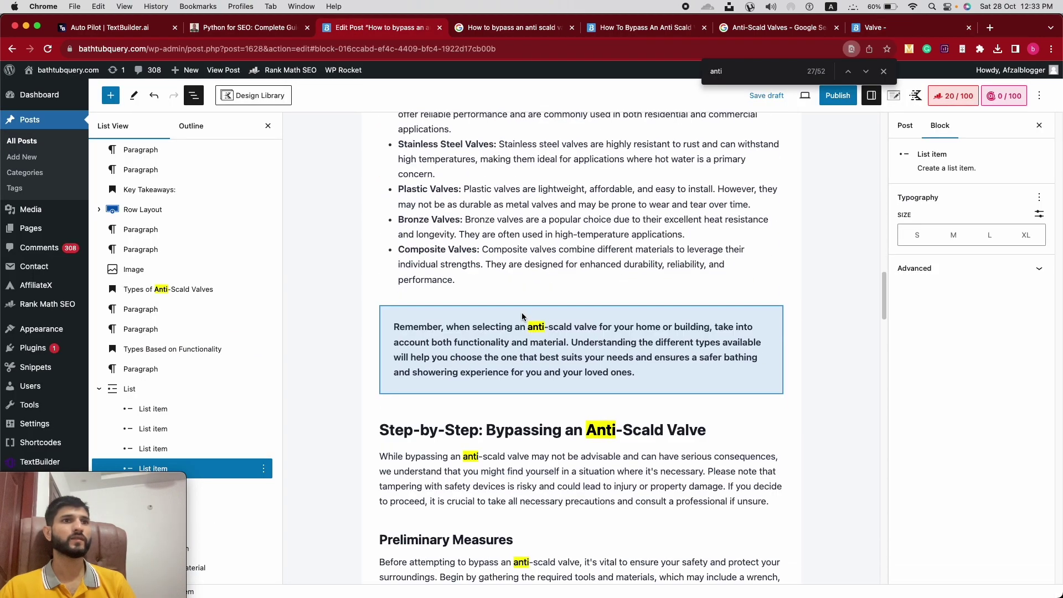
{"action": "scroll", "coordinate": [521, 313], "scroll_direction": "up", "scroll_amount": 20}
{"action": "scroll", "coordinate": [520, 311], "scroll_direction": "down", "scroll_amount": 8}
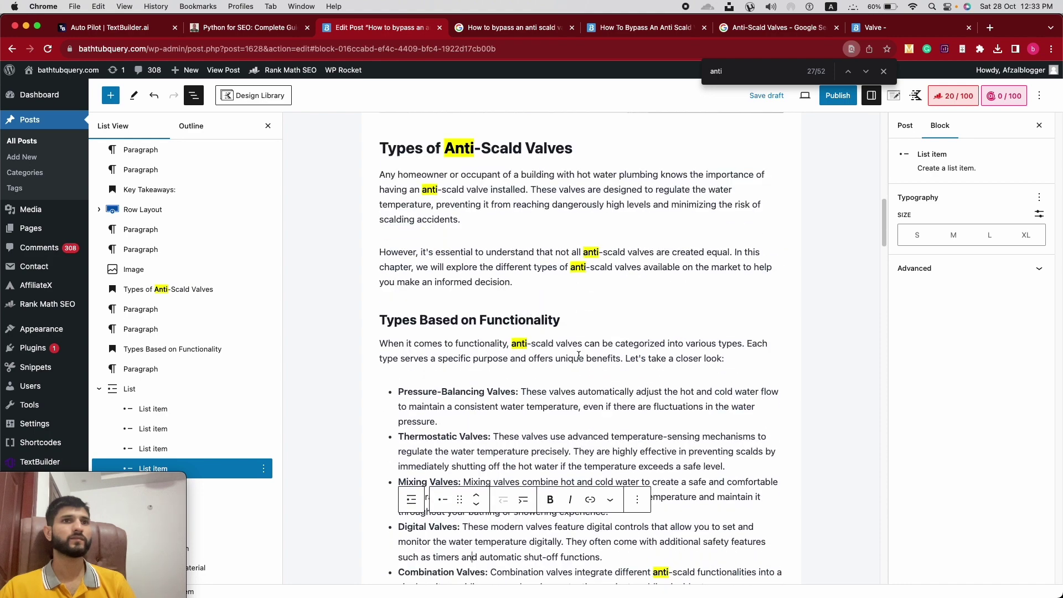
{"action": "left_click", "coordinate": [581, 302]}
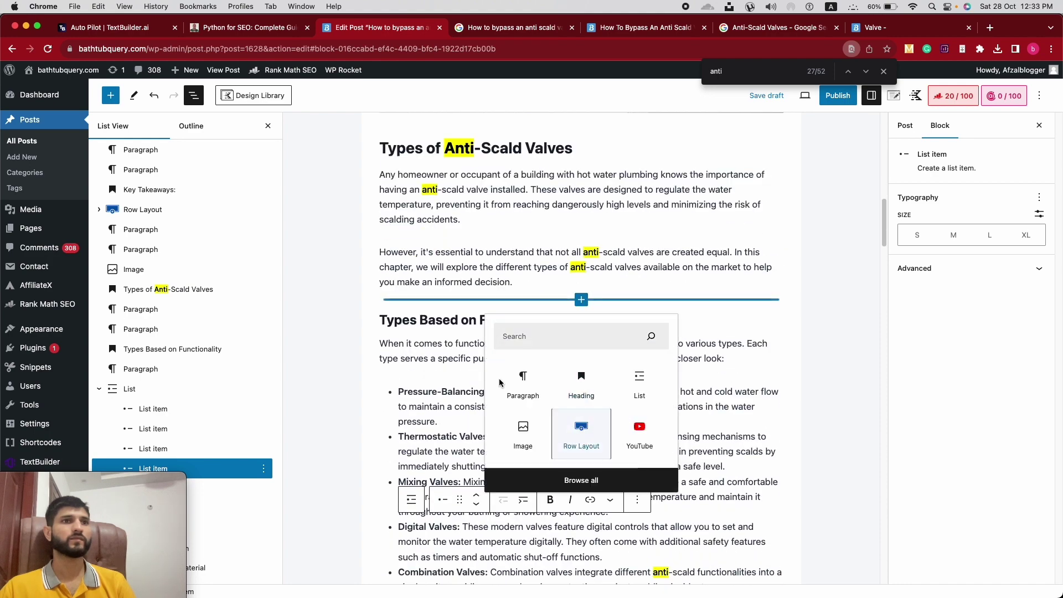
{"action": "left_click", "coordinate": [579, 427]}
{"action": "left_click", "coordinate": [445, 358]}
{"action": "left_click", "coordinate": [580, 342]}
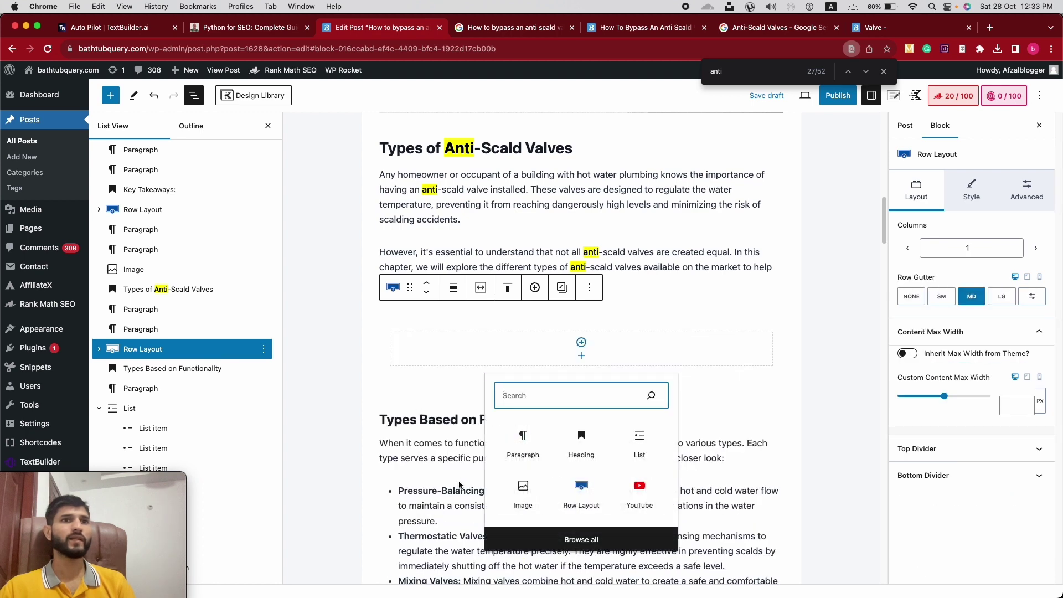
{"action": "left_click", "coordinate": [581, 489]}
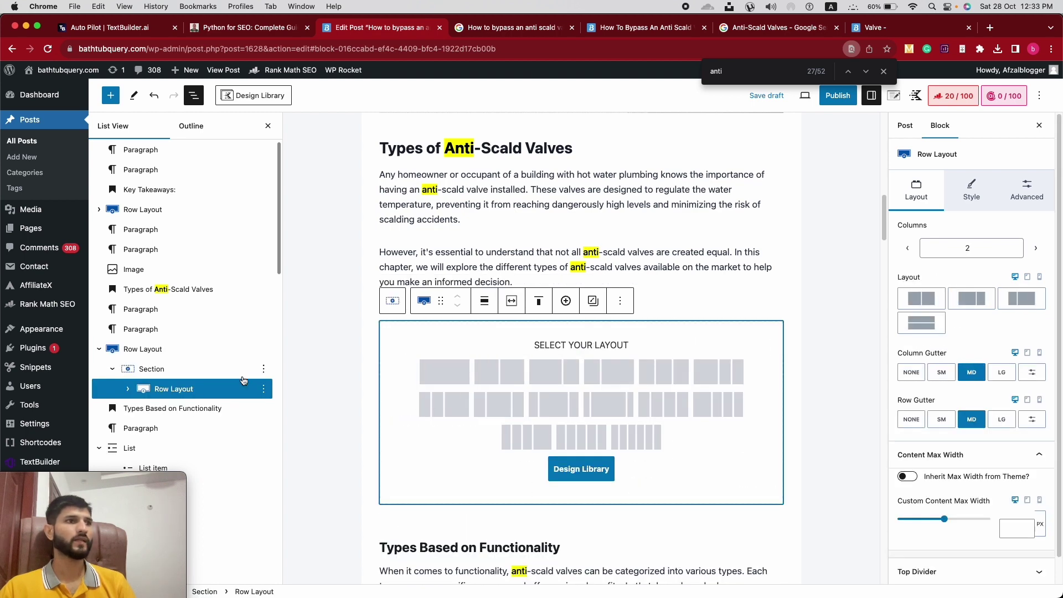
{"action": "left_click", "coordinate": [261, 390]}
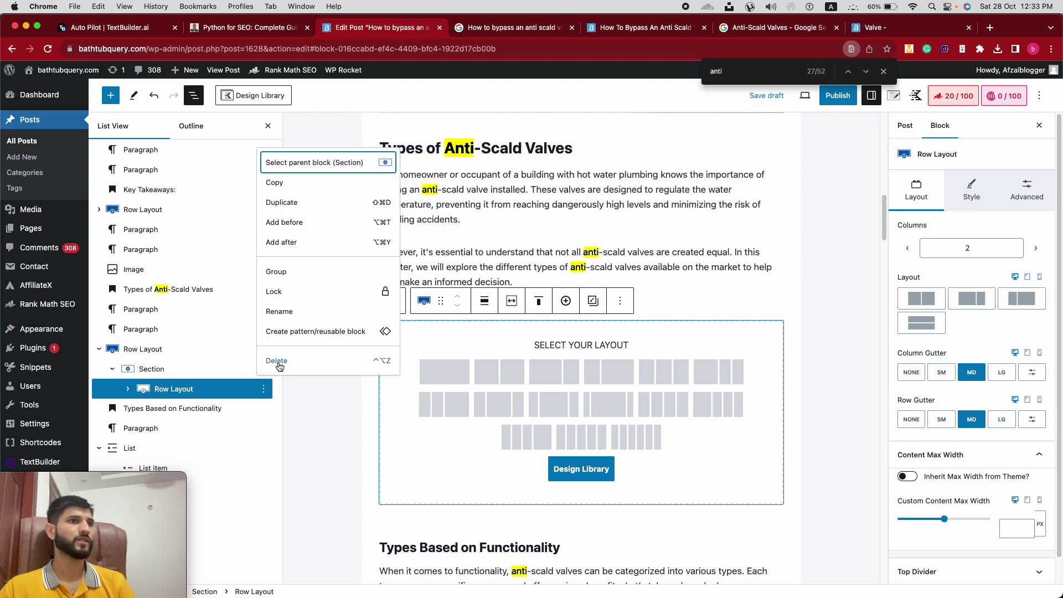
{"action": "left_click", "coordinate": [279, 360]}
Add a paragraph inside the new row reading "See also: 5 Underground Water Shut Off Valve Types A Homeowner's Guide", with the copied title linked
{"action": "left_click", "coordinate": [580, 342]}
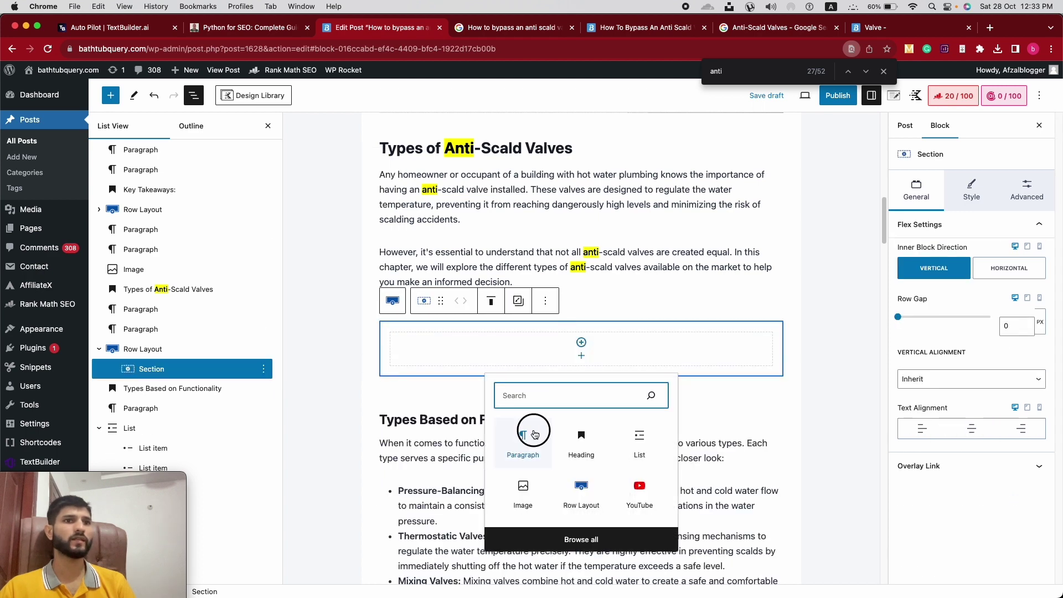
{"action": "left_click", "coordinate": [524, 423]}
{"action": "key", "text": "cmd+v"}
{"action": "scroll", "coordinate": [388, 398], "scroll_direction": "down", "scroll_amount": 3}
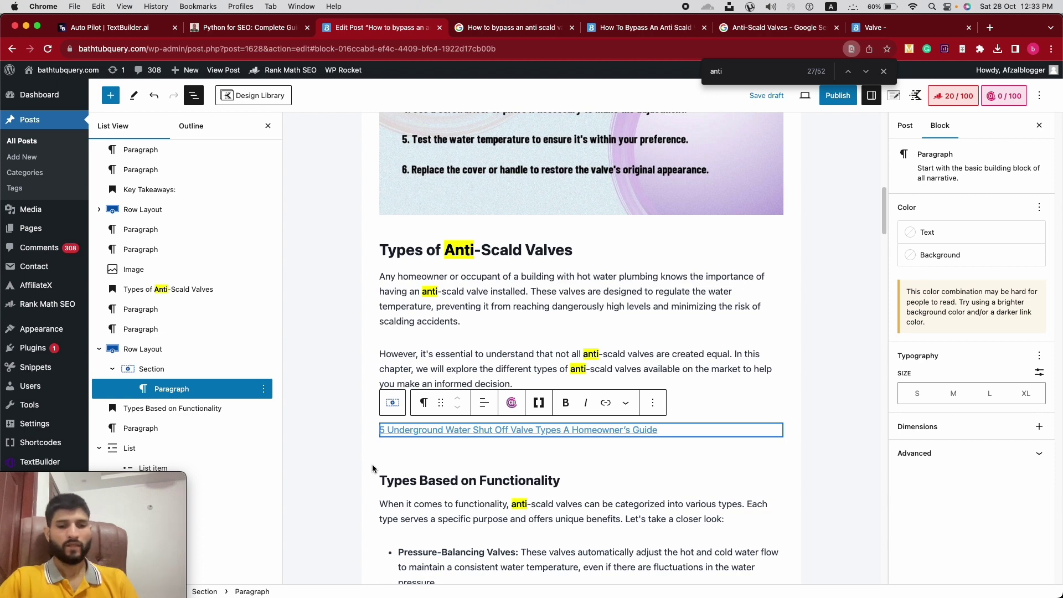
{"action": "type", "text": "See a"}
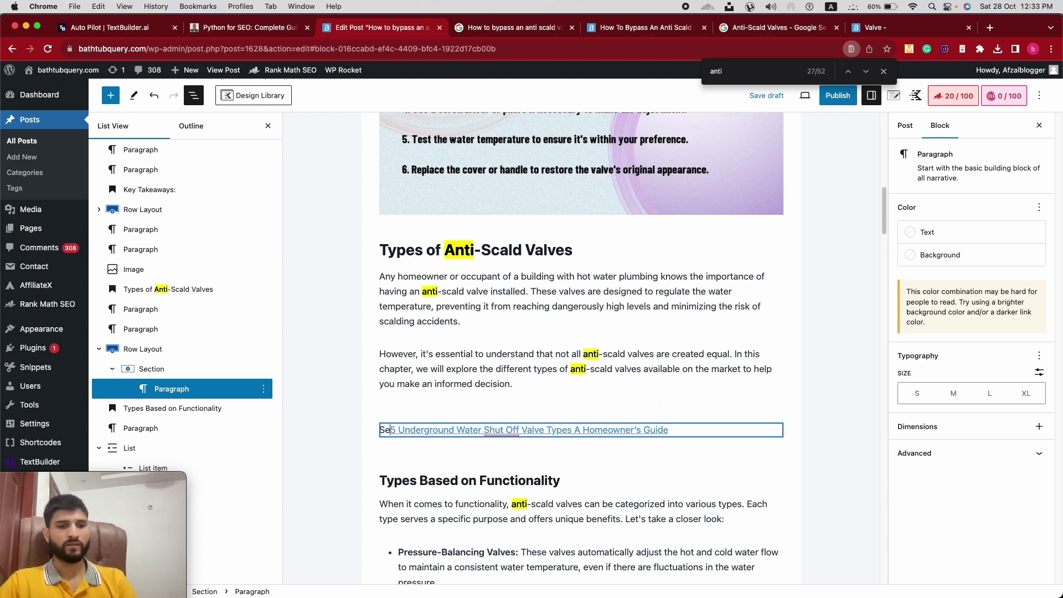
{"action": "type", "text": "lso"}
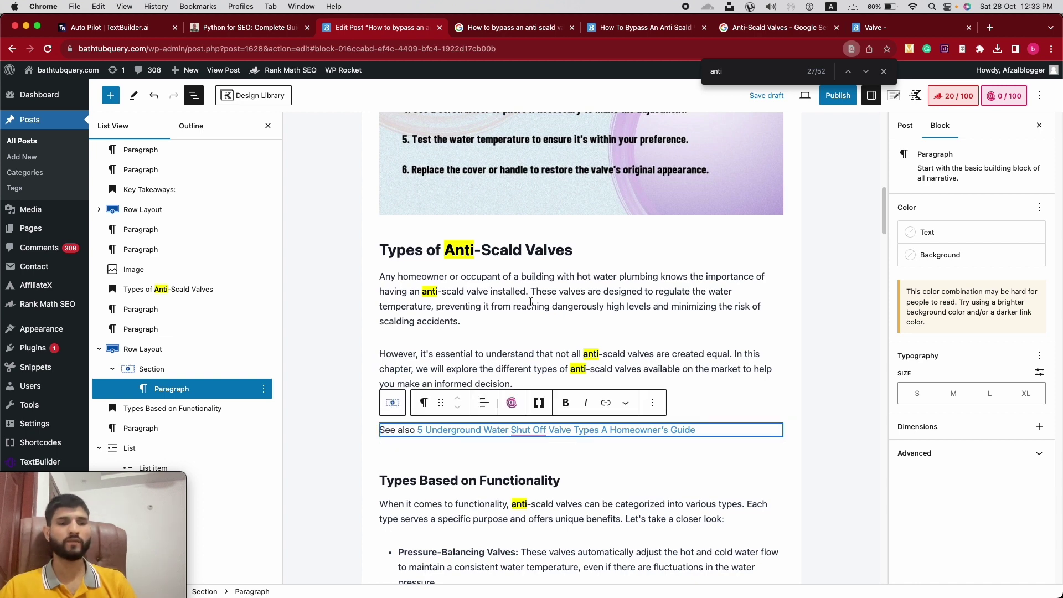
{"action": "scroll", "coordinate": [524, 306], "scroll_direction": "down", "scroll_amount": 1}
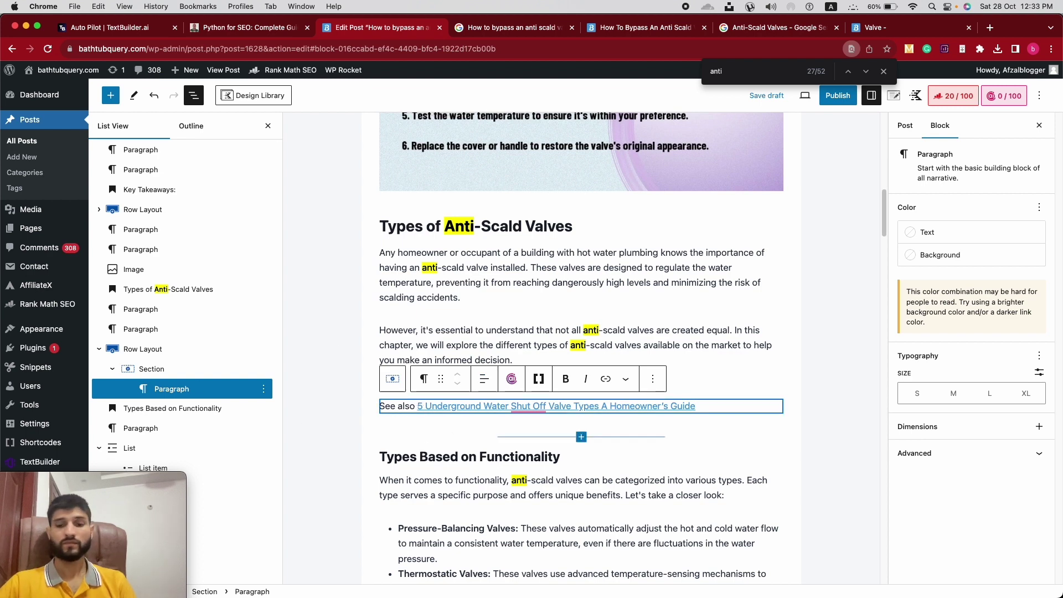
{"action": "type", "text": ":"}
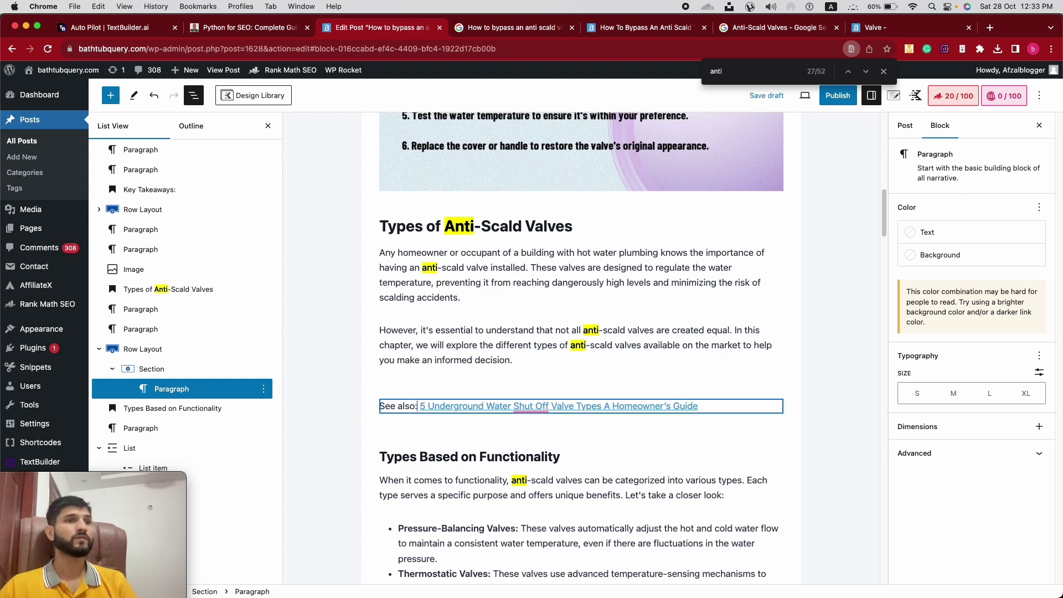
Set the background color of the row above Types Based on Functionality to 489DDE with alpha 0.19
{"action": "left_click", "coordinate": [140, 348]}
{"action": "left_click", "coordinate": [1038, 305]}
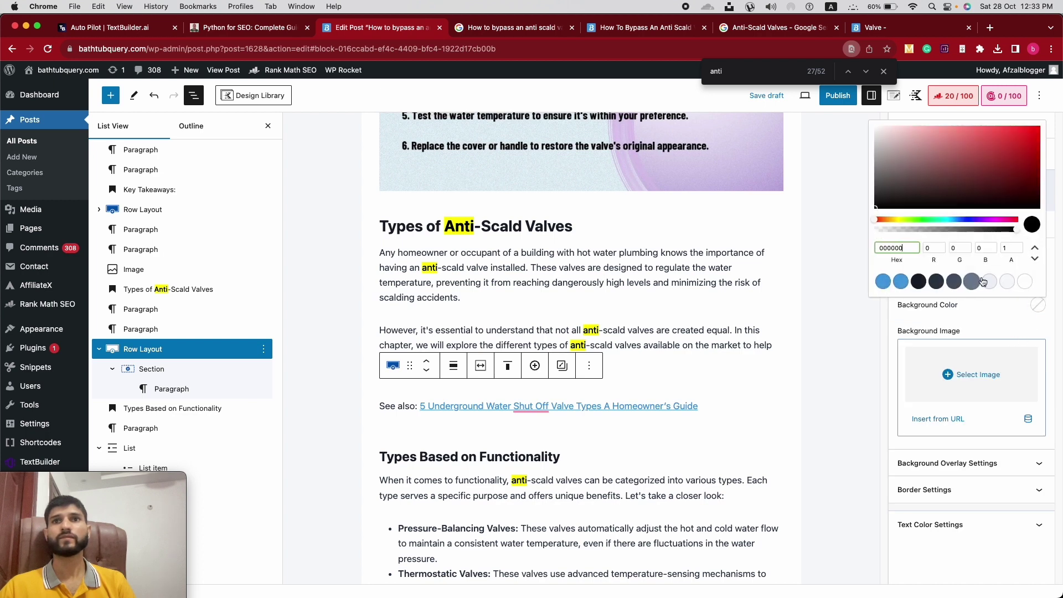
{"action": "left_click", "coordinate": [1012, 249]}
{"action": "type", "text": "0.19"}
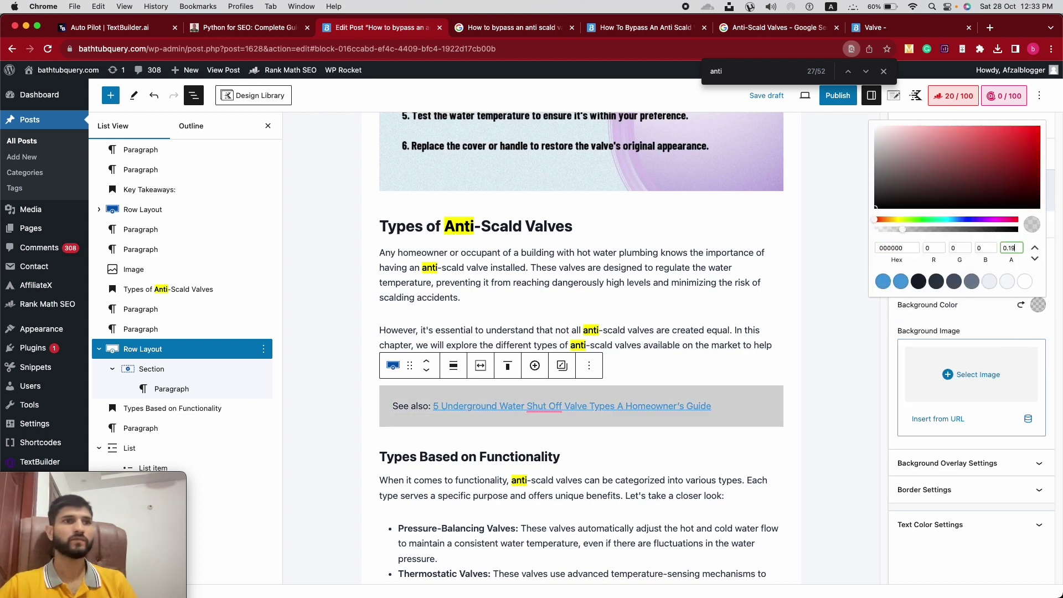
{"action": "left_click", "coordinate": [901, 282]}
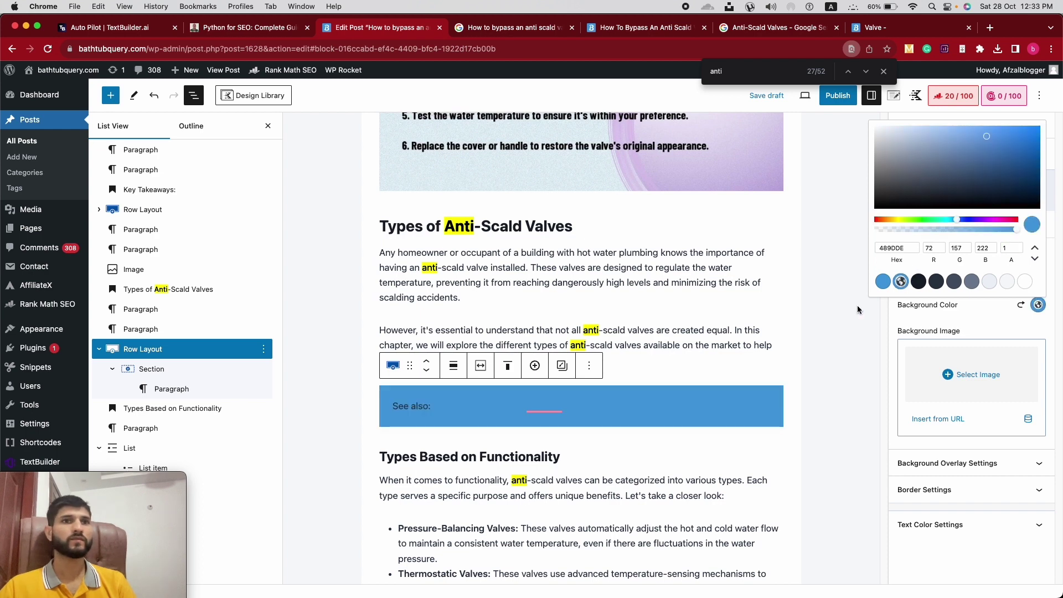
{"action": "type", "text": "0.19"}
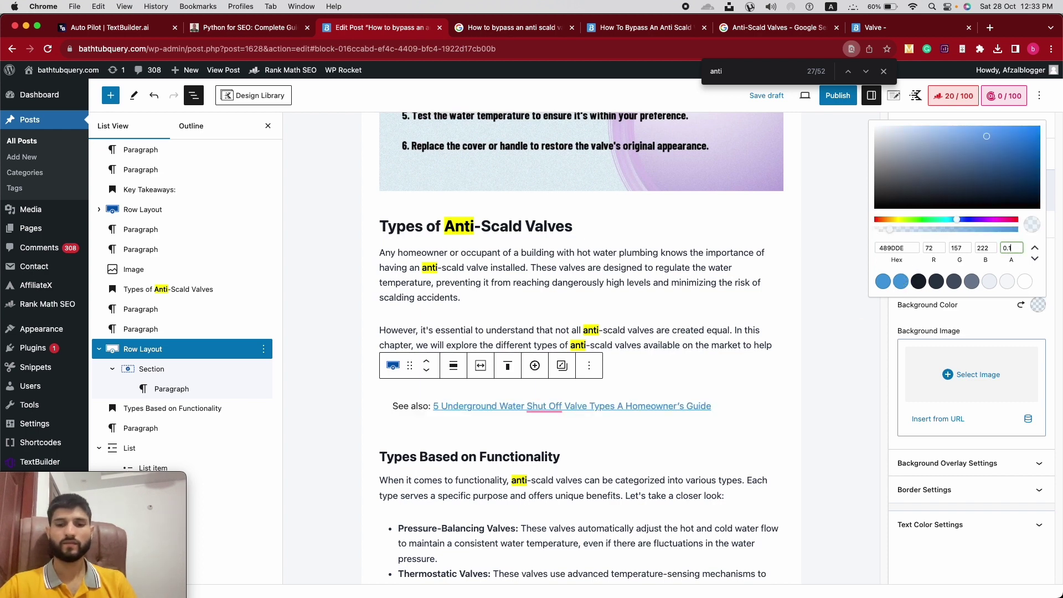
{"action": "left_click", "coordinate": [473, 263]}
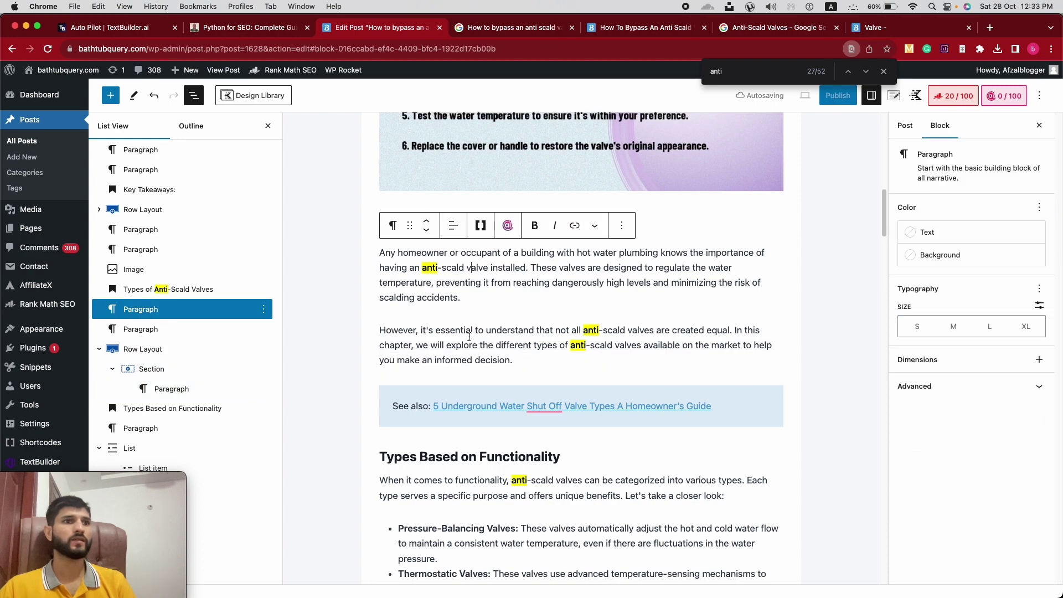
Copy the linked title "Do Bathtubs Have Shut Off Valves? How to Install?" from the site search results
{"action": "left_click", "coordinate": [874, 28]}
{"action": "scroll", "coordinate": [525, 319], "scroll_direction": "down", "scroll_amount": 8}
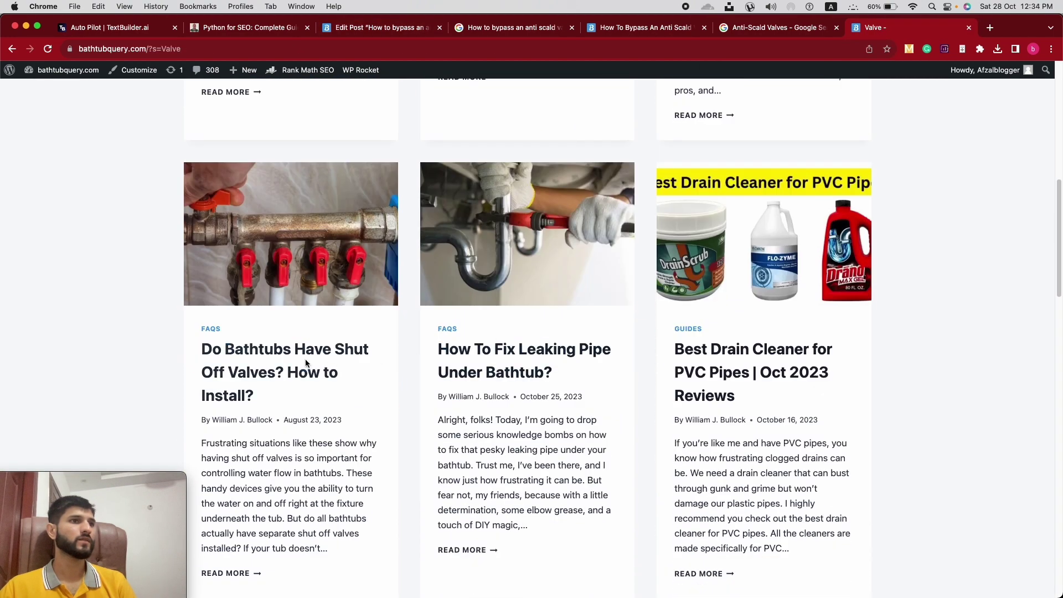
{"action": "triple_click", "coordinate": [305, 363]}
{"action": "right_click", "coordinate": [265, 347]}
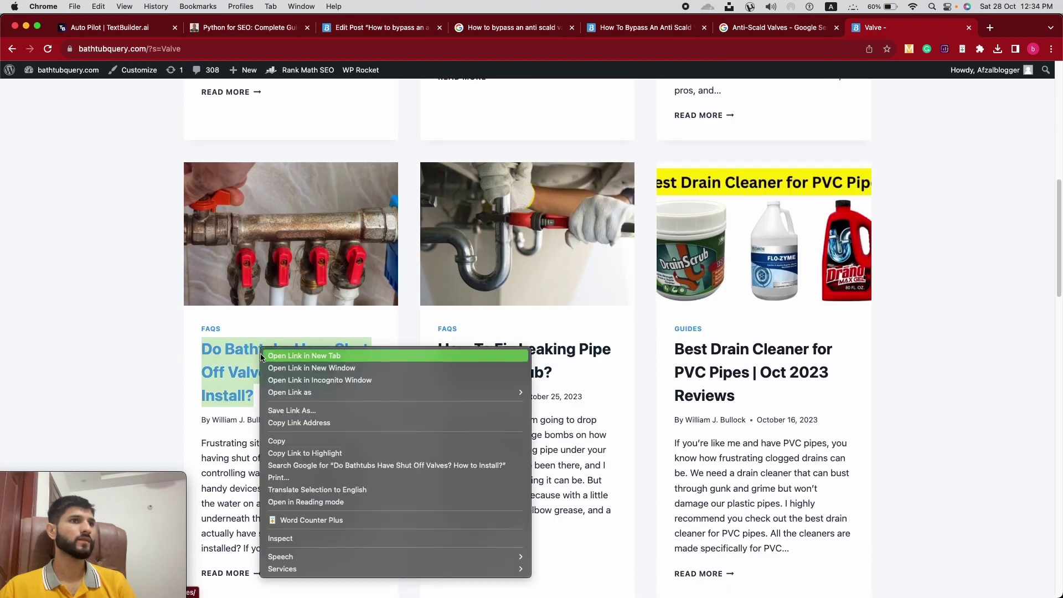
{"action": "left_click", "coordinate": [311, 436]}
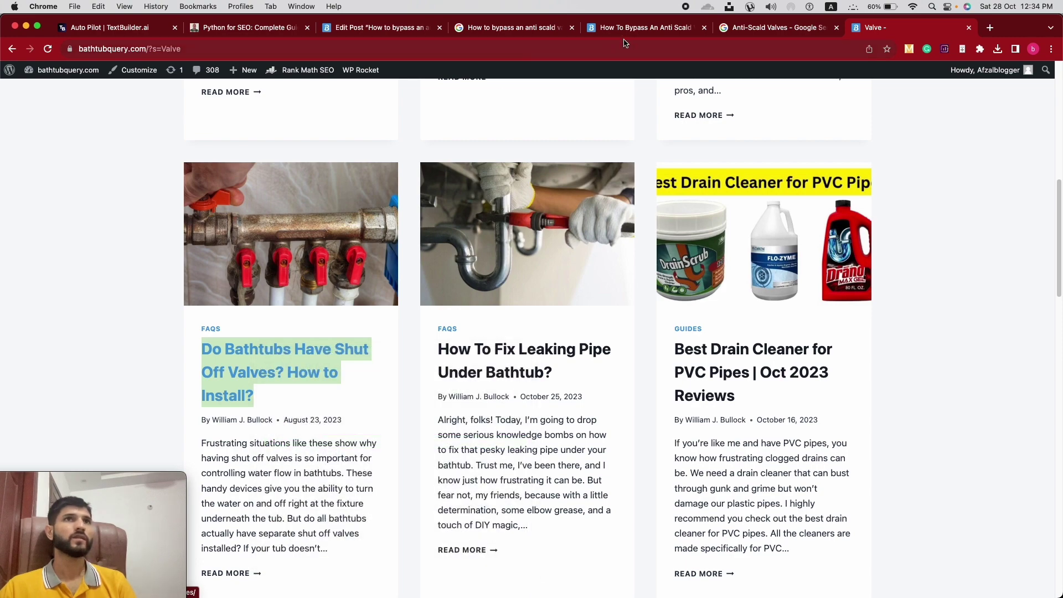
Insert a one-column row layout in the draft between the Step-by-Step introduction paragraph and the Preliminary Measures heading
{"action": "left_click", "coordinate": [437, 33]}
{"action": "scroll", "coordinate": [449, 389], "scroll_direction": "down", "scroll_amount": 10}
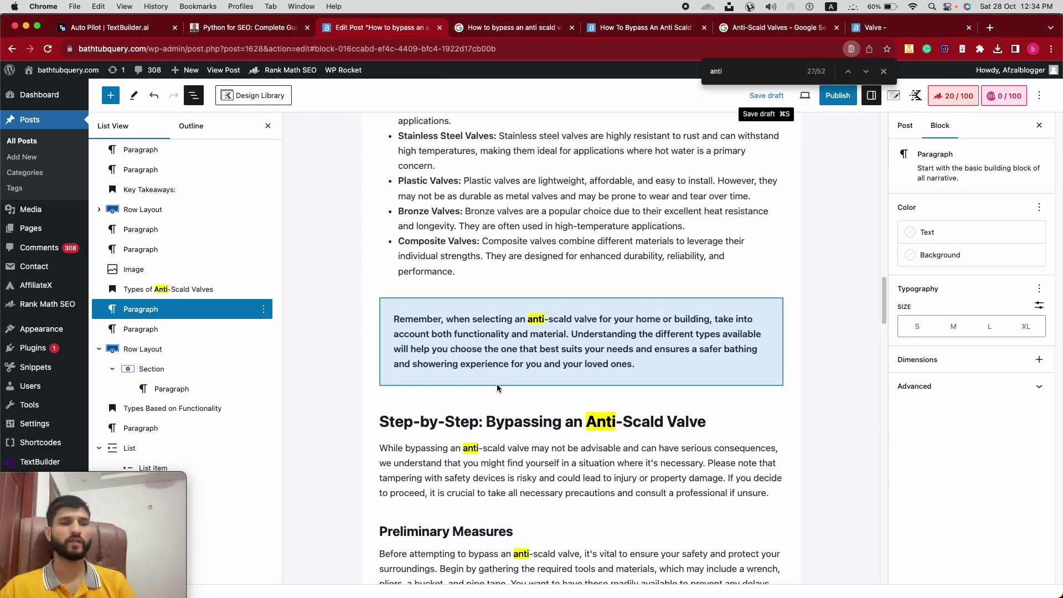
{"action": "scroll", "coordinate": [497, 388], "scroll_direction": "down", "scroll_amount": 3}
{"action": "left_click", "coordinate": [492, 398]}
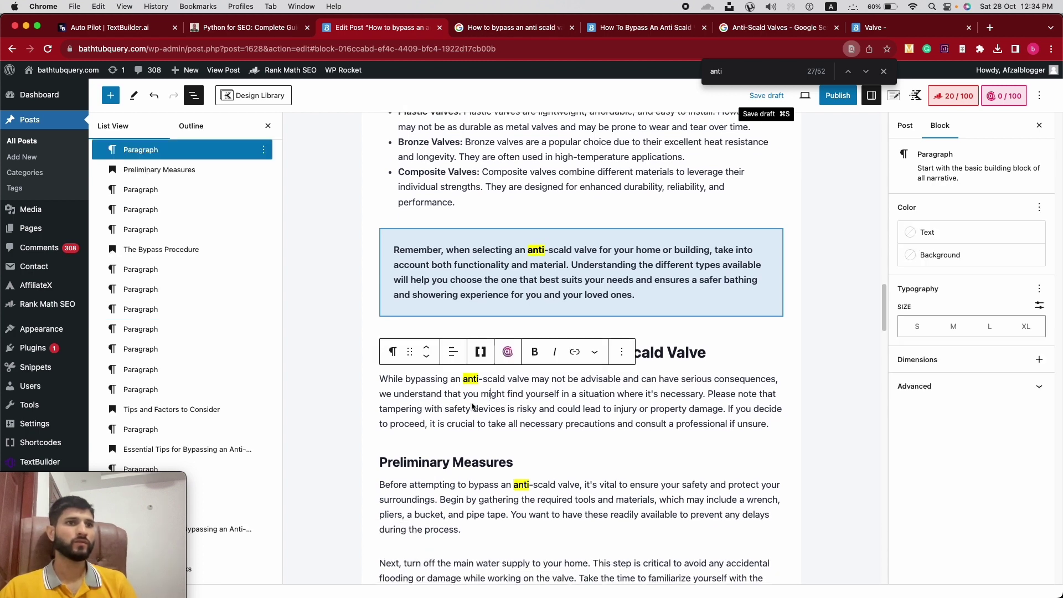
{"action": "scroll", "coordinate": [497, 387], "scroll_direction": "down", "scroll_amount": 5}
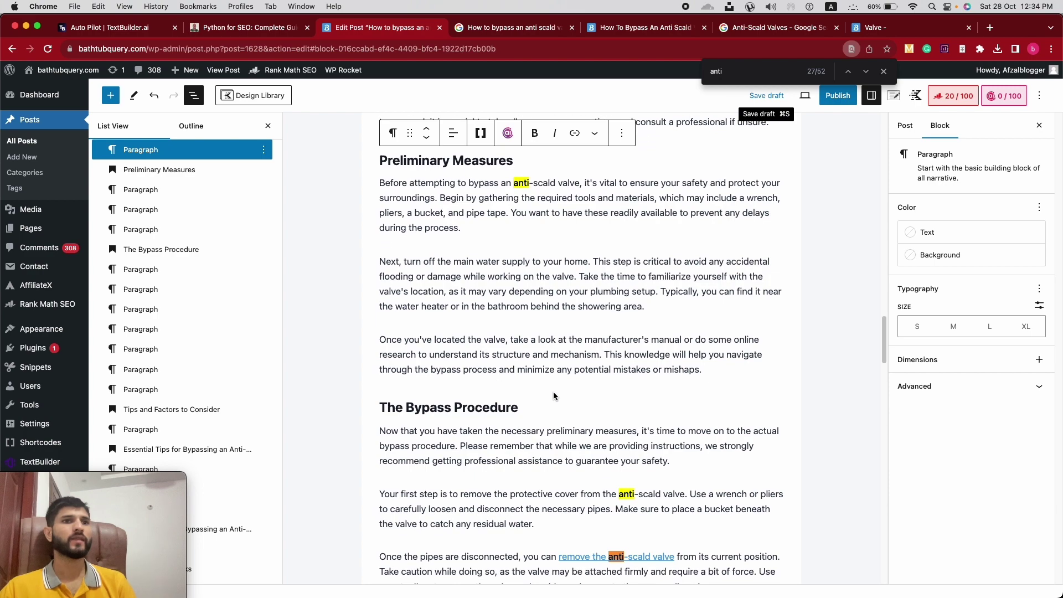
{"action": "left_click", "coordinate": [576, 395]}
{"action": "scroll", "coordinate": [535, 360], "scroll_direction": "up", "scroll_amount": 3}
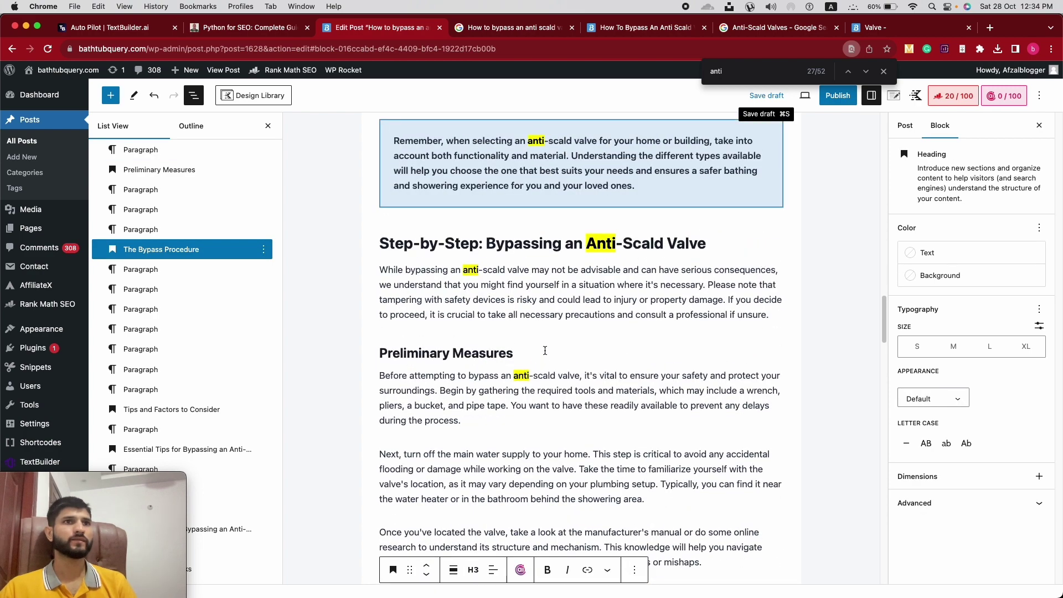
{"action": "scroll", "coordinate": [545, 350], "scroll_direction": "up", "scroll_amount": 8}
{"action": "scroll", "coordinate": [546, 350], "scroll_direction": "down", "scroll_amount": 8}
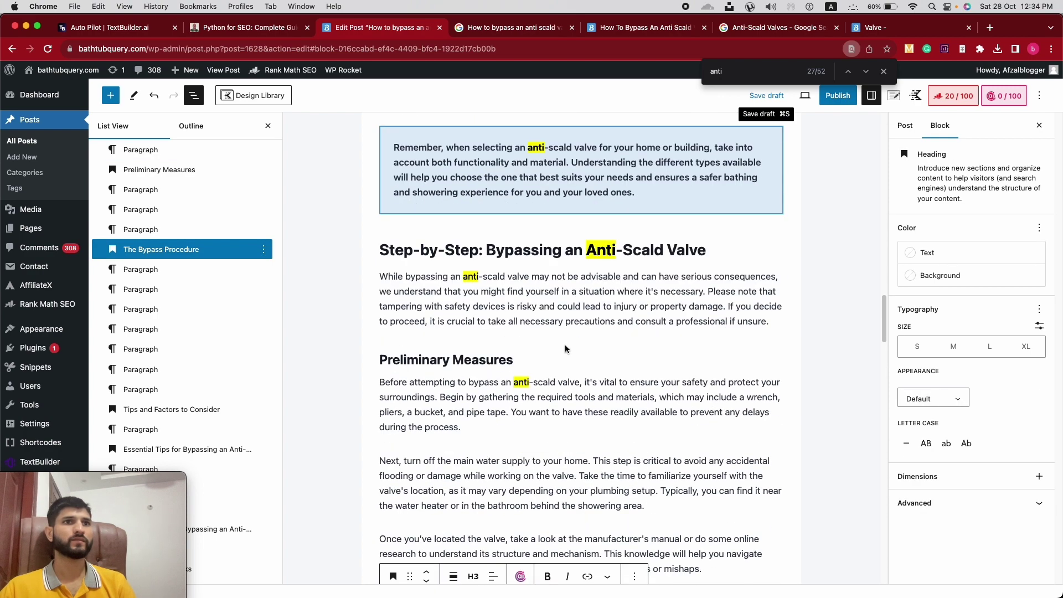
{"action": "left_click", "coordinate": [575, 339]}
{"action": "left_click", "coordinate": [579, 474]}
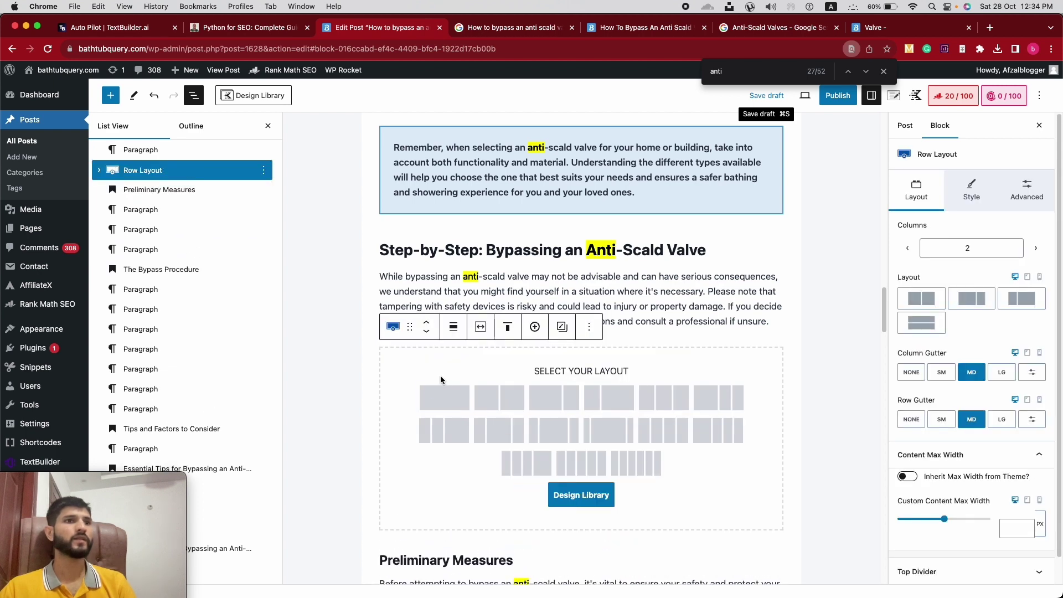
{"action": "left_click", "coordinate": [444, 397]}
Add a paragraph inside the new row reading "See also: Do Bathtubs Have Shut Off Valves? How to Install?", with the copied title linked
{"action": "left_click", "coordinate": [581, 381]}
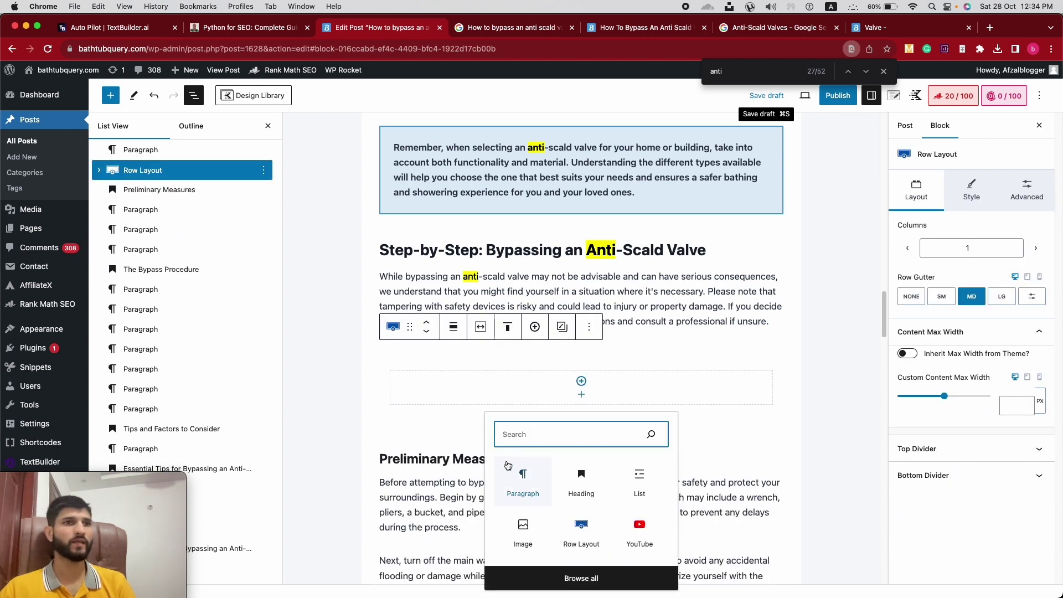
{"action": "left_click", "coordinate": [534, 490]}
{"action": "key", "text": "super+v"}
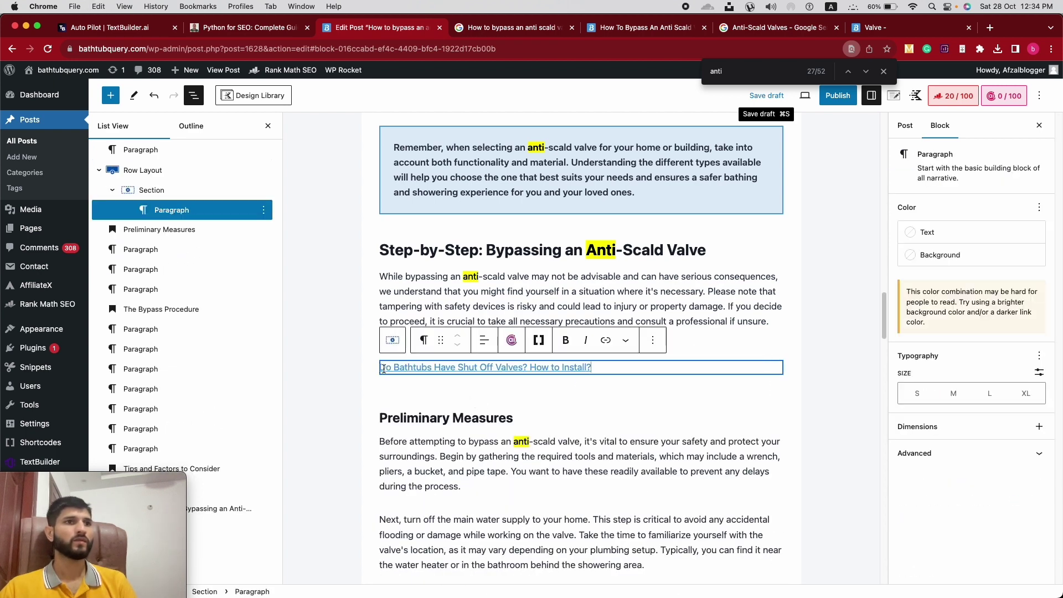
{"action": "type", "text": "See also:"}
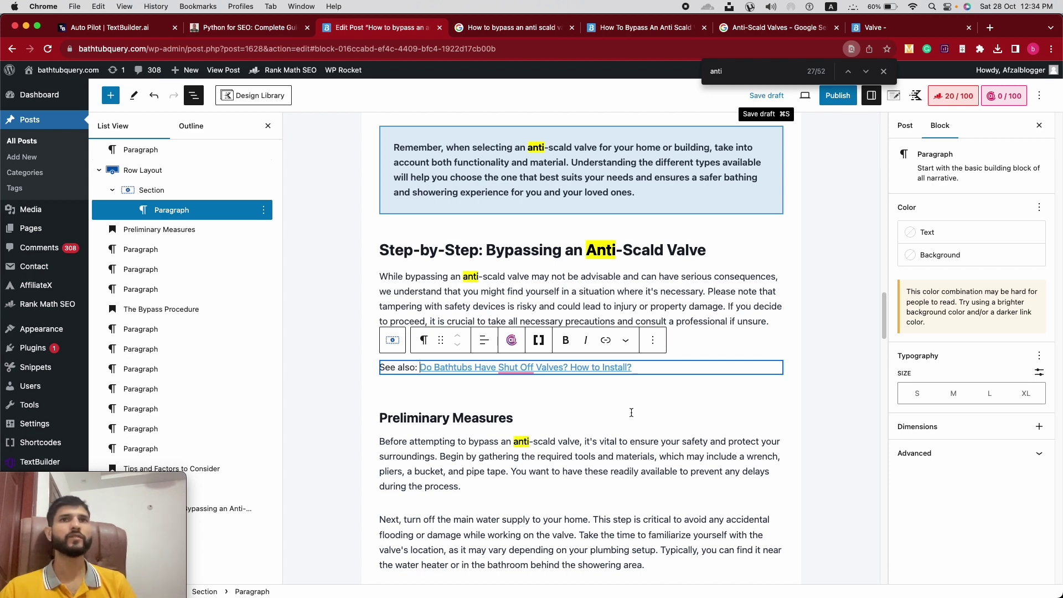
Set the background color of the row above Preliminary Measures to 489DDE with alpha 0.19
{"action": "left_click", "coordinate": [143, 170]}
{"action": "left_click", "coordinate": [971, 191]}
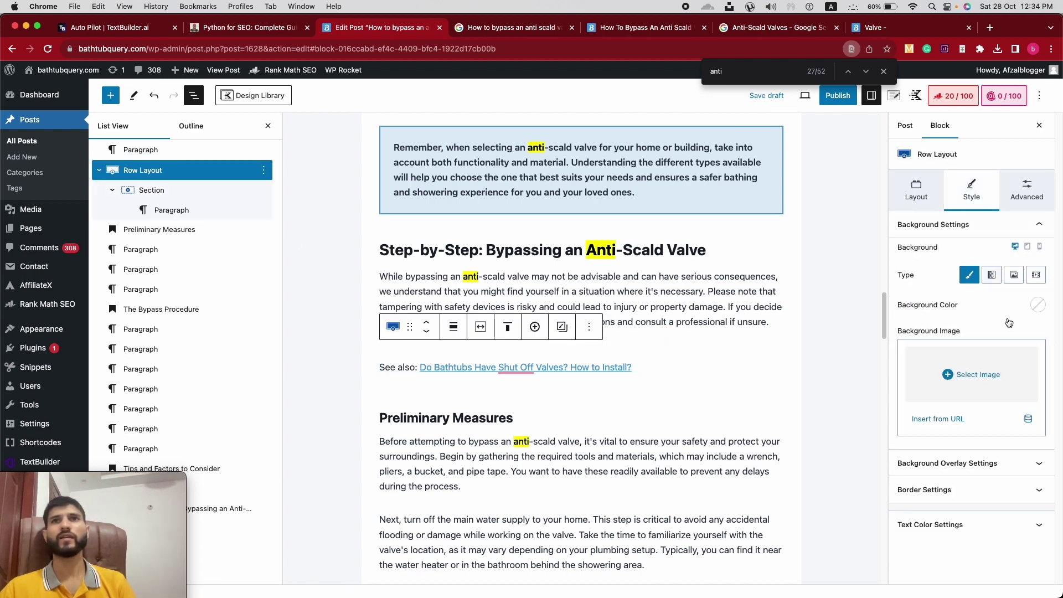
{"action": "left_click", "coordinate": [1037, 305]}
{"action": "left_click", "coordinate": [900, 281]}
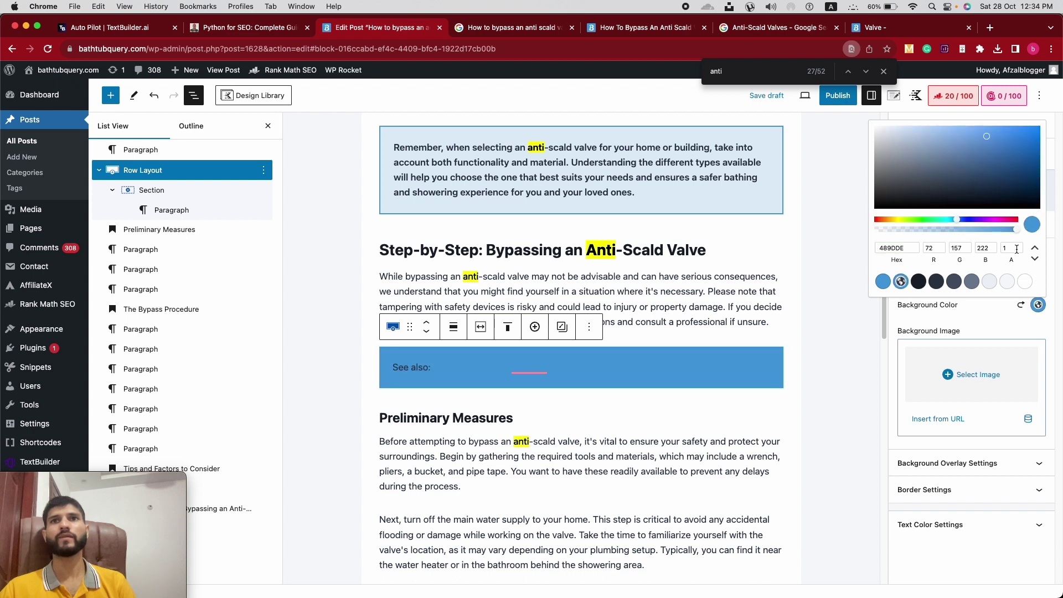
{"action": "type", "text": "0.19"}
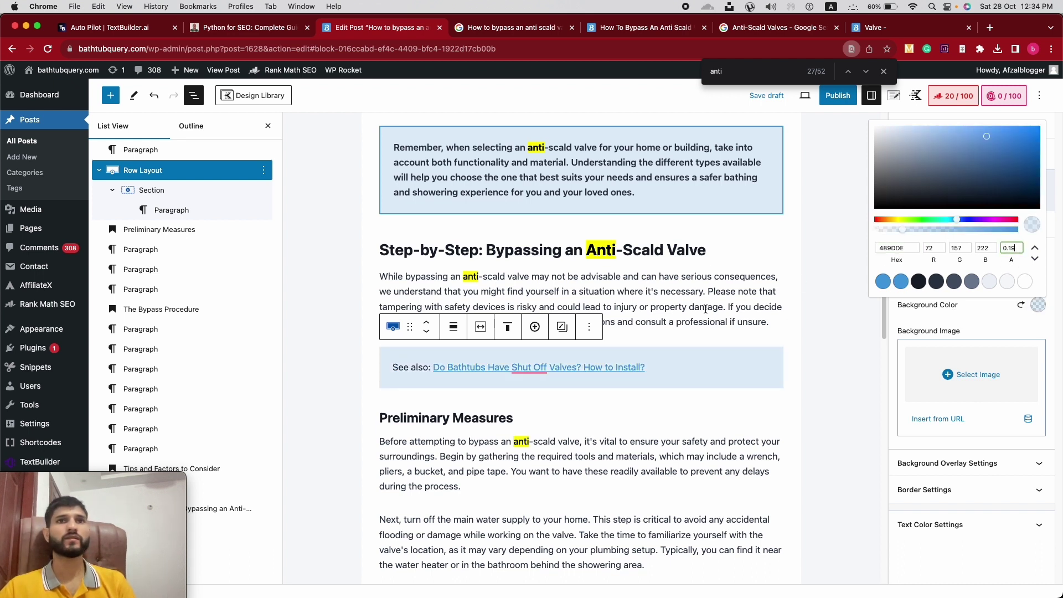
Copy the linked title "Best Drain Cleaner for PVC Pipes | Oct 2023 Reviews" from the site search results
{"action": "left_click", "coordinate": [870, 23]}
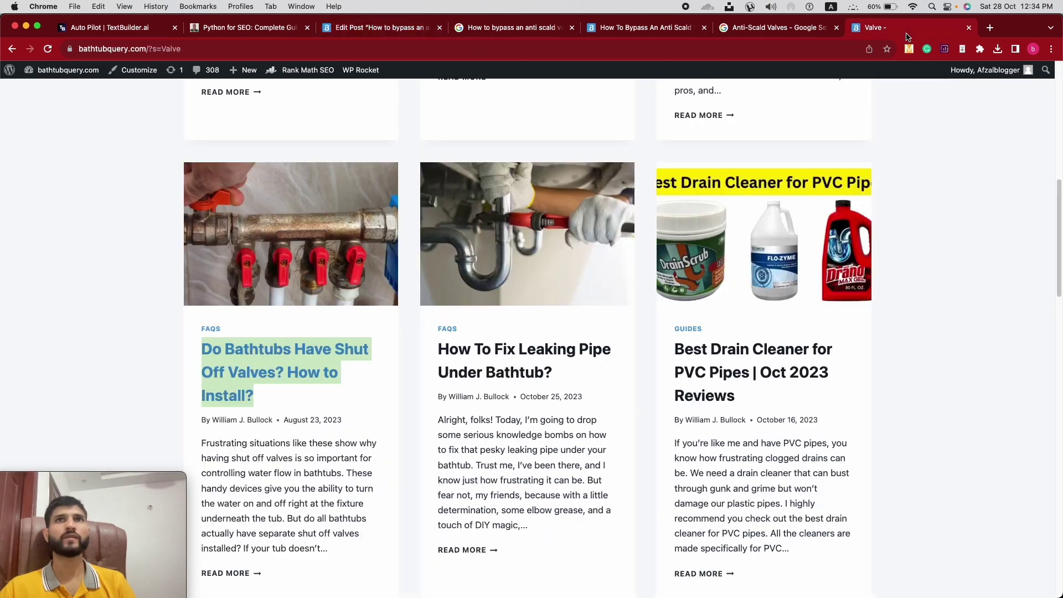
{"action": "scroll", "coordinate": [520, 343], "scroll_direction": "down", "scroll_amount": 1}
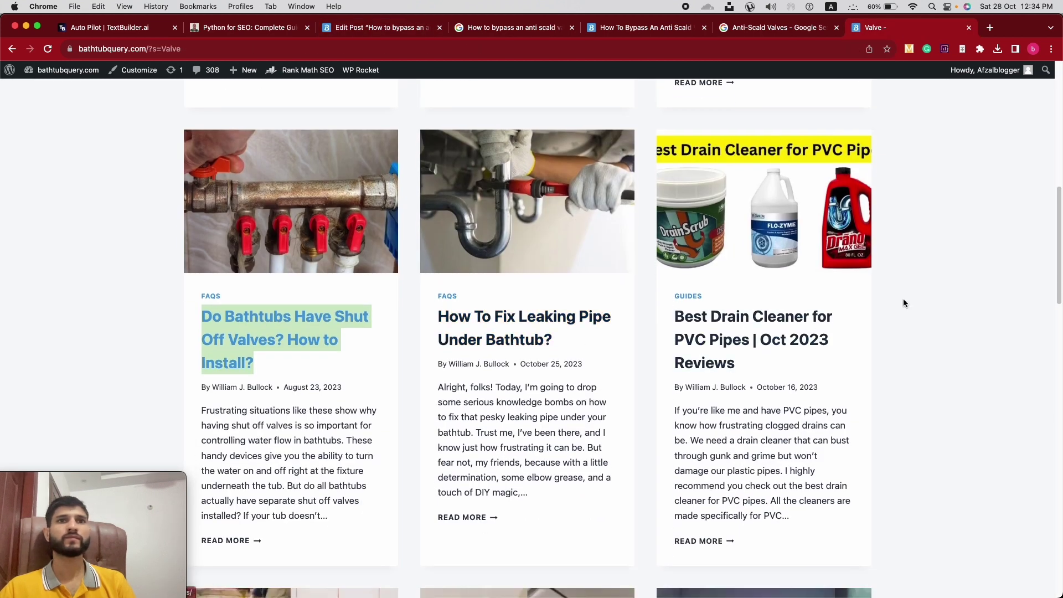
{"action": "left_click_drag", "start_coordinate": [739, 364], "coordinate": [674, 314]}
{"action": "right_click", "coordinate": [711, 314]}
{"action": "left_click", "coordinate": [750, 407]}
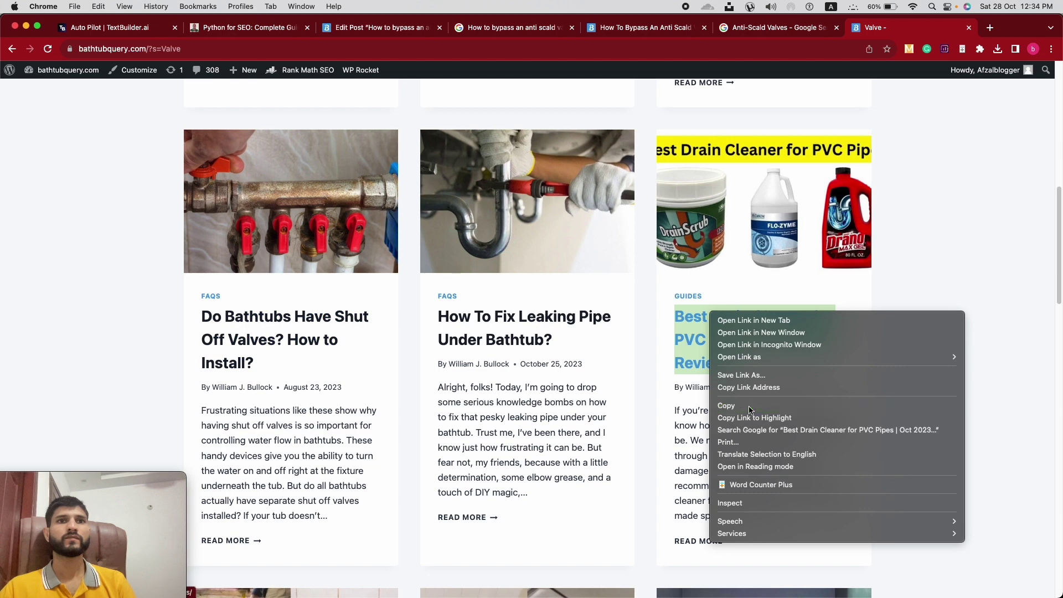
{"action": "left_click", "coordinate": [843, 86]}
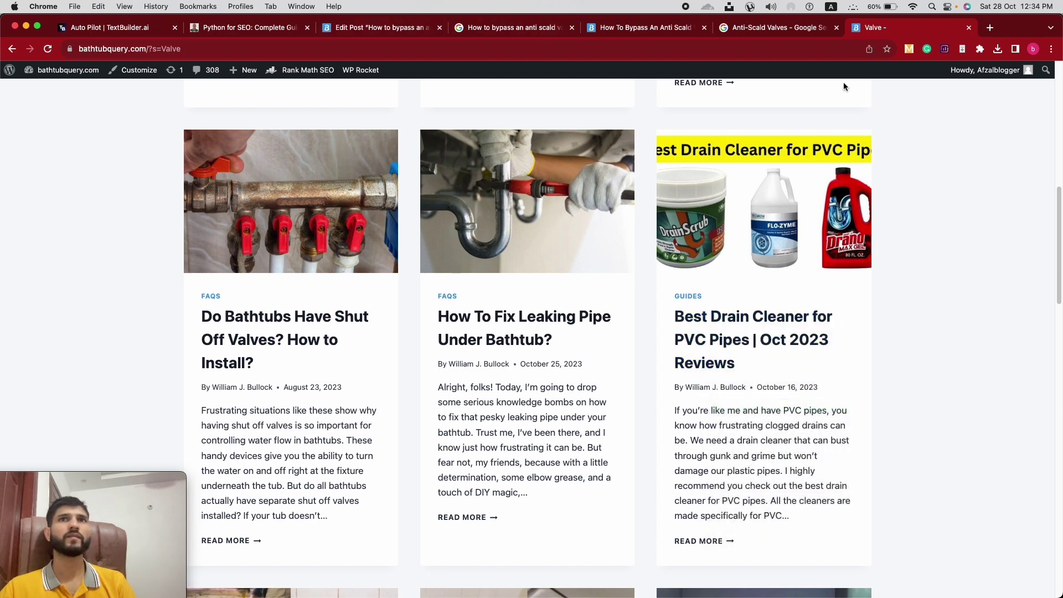
Close the site search results, return to the draft without its block list, and review the sections from the See also rows up to the Key Takeaways
{"action": "left_click", "coordinate": [968, 27]}
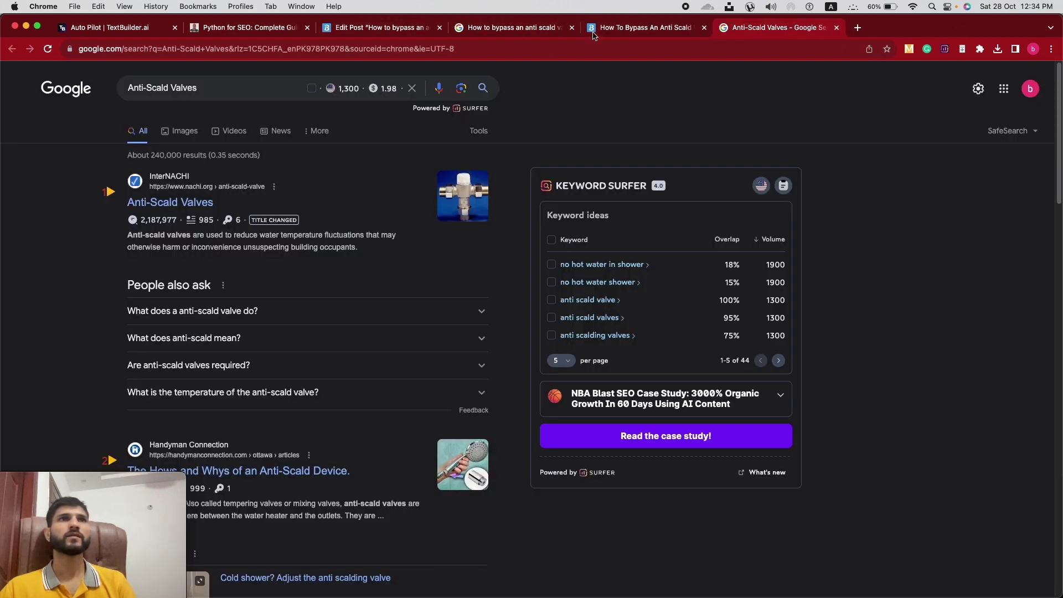
{"action": "left_click", "coordinate": [370, 28]}
{"action": "scroll", "coordinate": [551, 194], "scroll_direction": "up", "scroll_amount": 7}
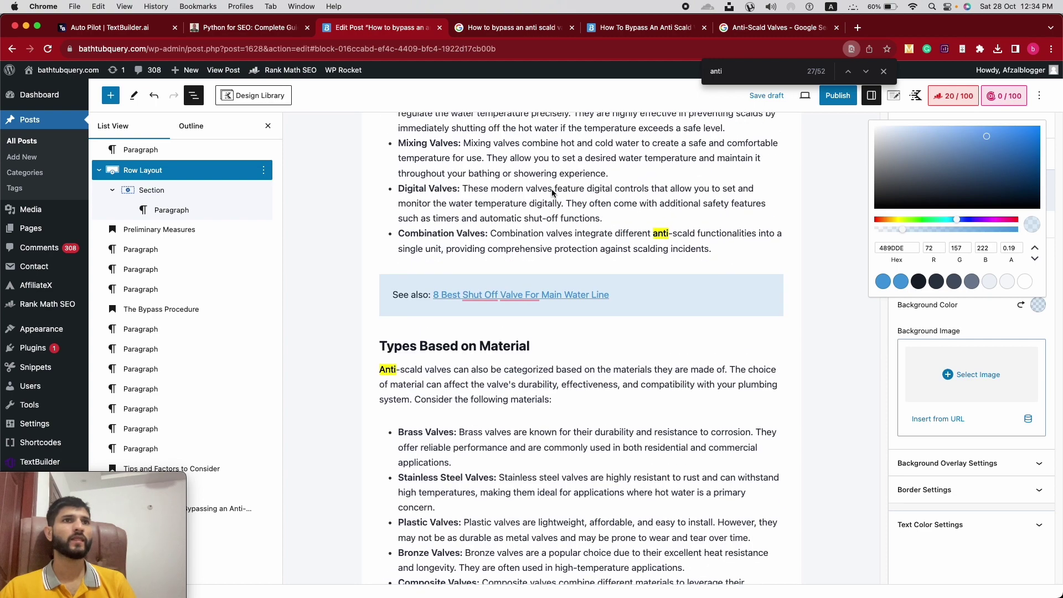
{"action": "scroll", "coordinate": [551, 192], "scroll_direction": "up", "scroll_amount": 3}
{"action": "left_click", "coordinate": [268, 126]}
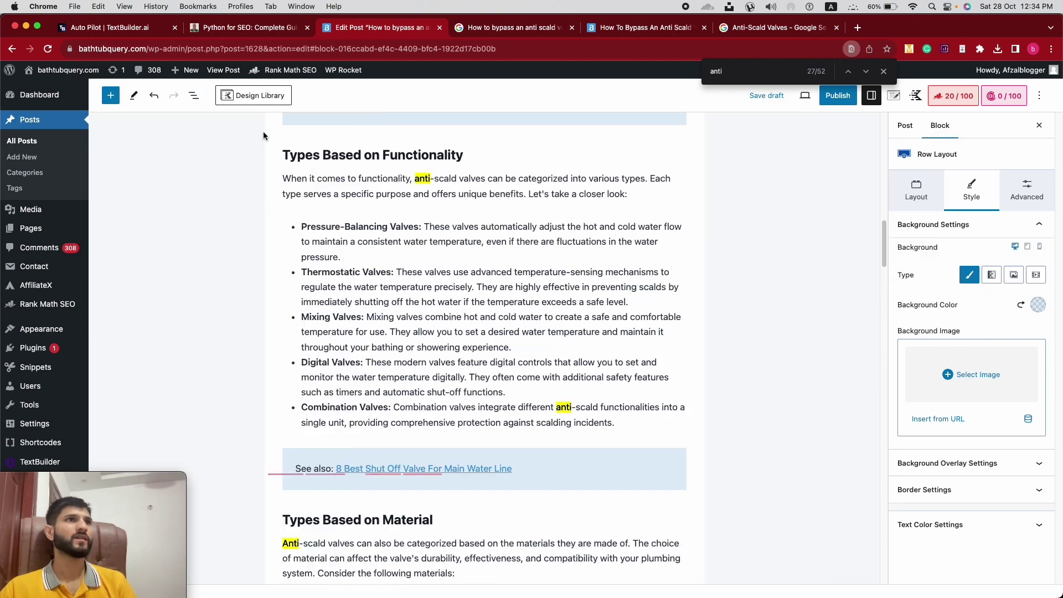
{"action": "scroll", "coordinate": [435, 325], "scroll_direction": "up", "scroll_amount": 2}
{"action": "scroll", "coordinate": [435, 325], "scroll_direction": "up", "scroll_amount": 4}
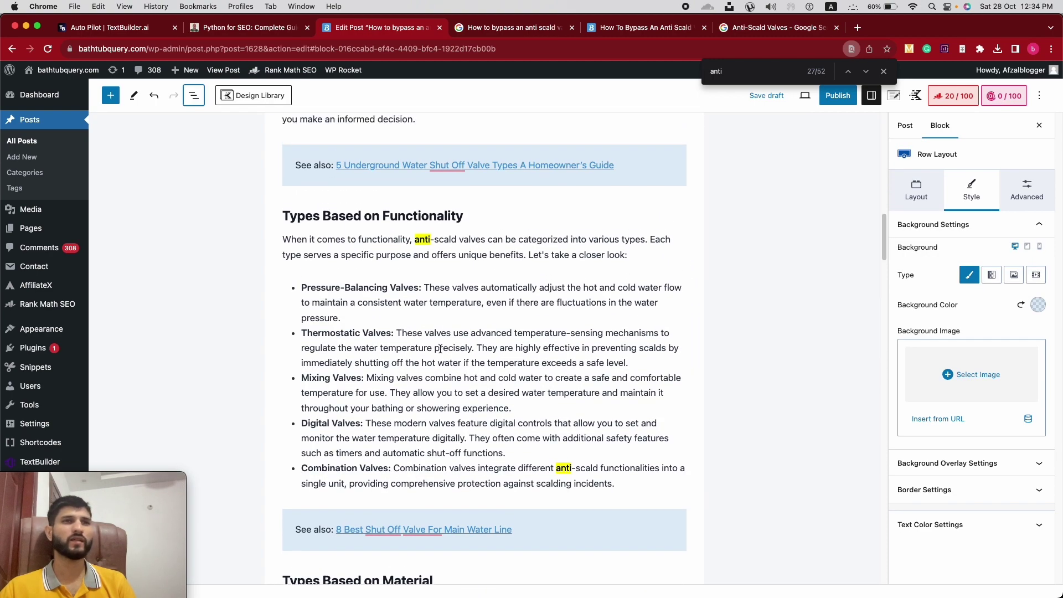
{"action": "scroll", "coordinate": [415, 362], "scroll_direction": "up", "scroll_amount": 3}
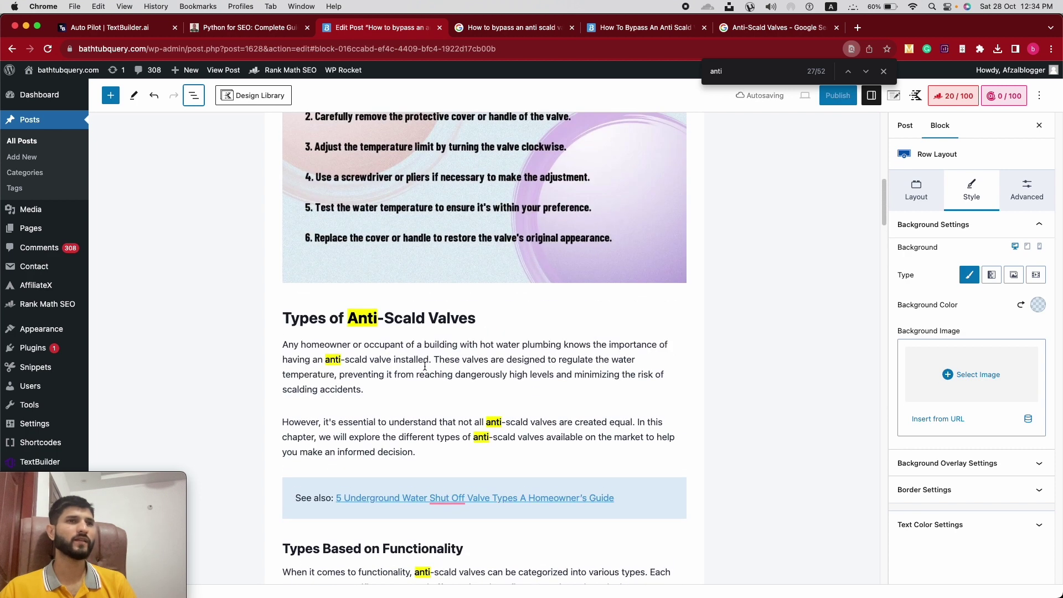
{"action": "scroll", "coordinate": [470, 381], "scroll_direction": "up", "scroll_amount": 1}
{"action": "scroll", "coordinate": [470, 380], "scroll_direction": "up", "scroll_amount": 5}
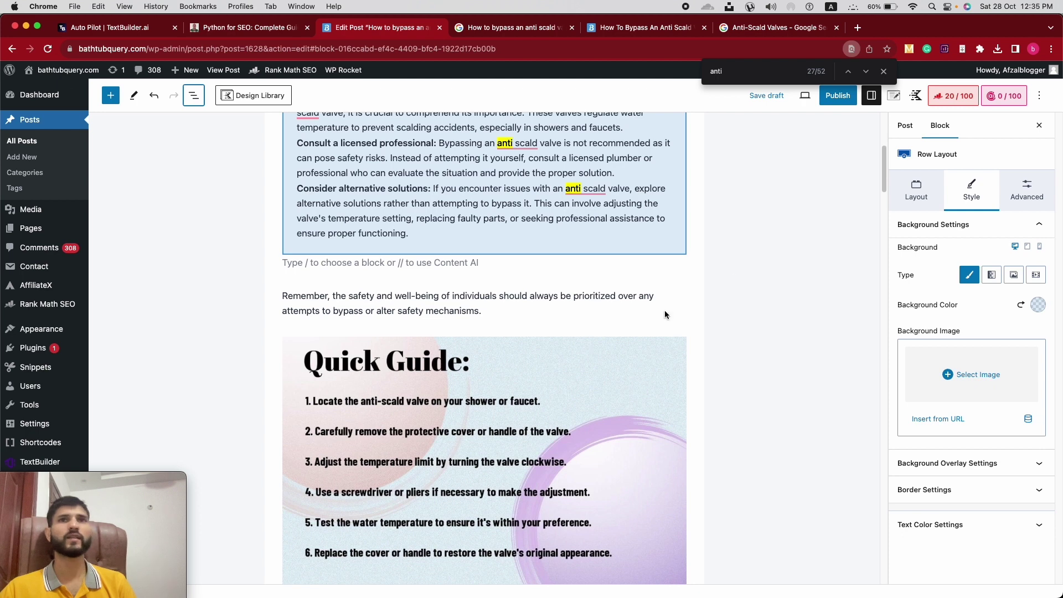
Set the post's author to the writer credited on the site's other articles and make FAQs its only category
{"action": "left_click", "coordinate": [905, 125]}
{"action": "scroll", "coordinate": [941, 277], "scroll_direction": "down", "scroll_amount": 1}
{"action": "left_click", "coordinate": [919, 318]}
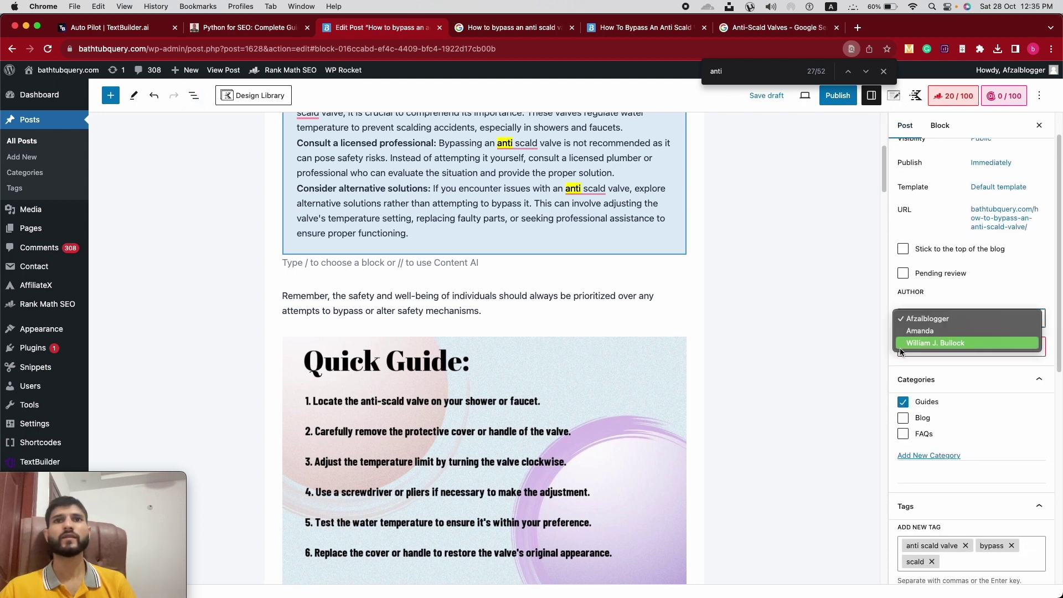
{"action": "left_click", "coordinate": [900, 345]}
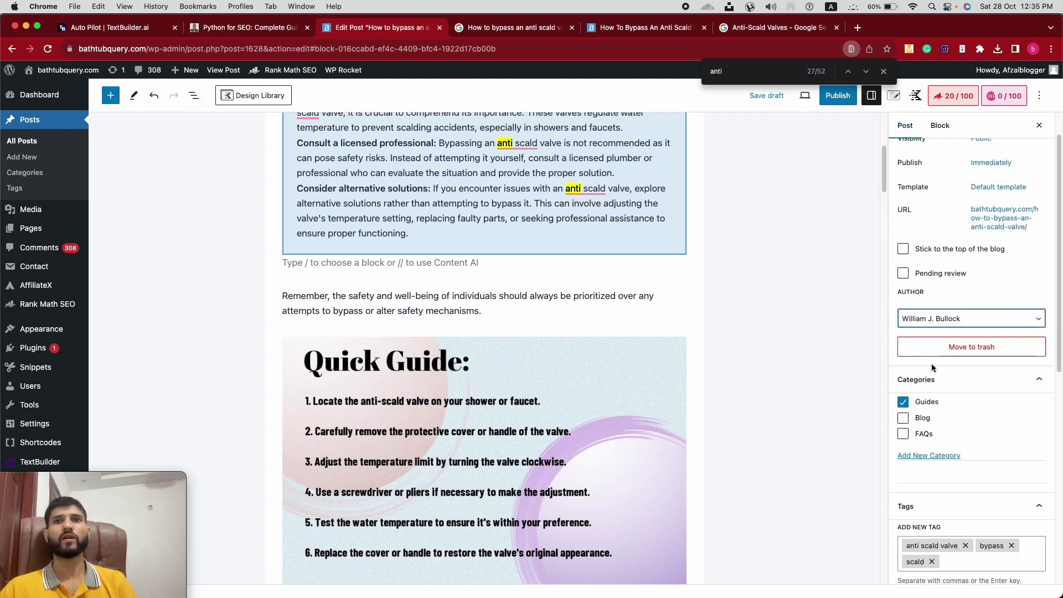
{"action": "left_click", "coordinate": [903, 434]}
{"action": "left_click", "coordinate": [902, 402]}
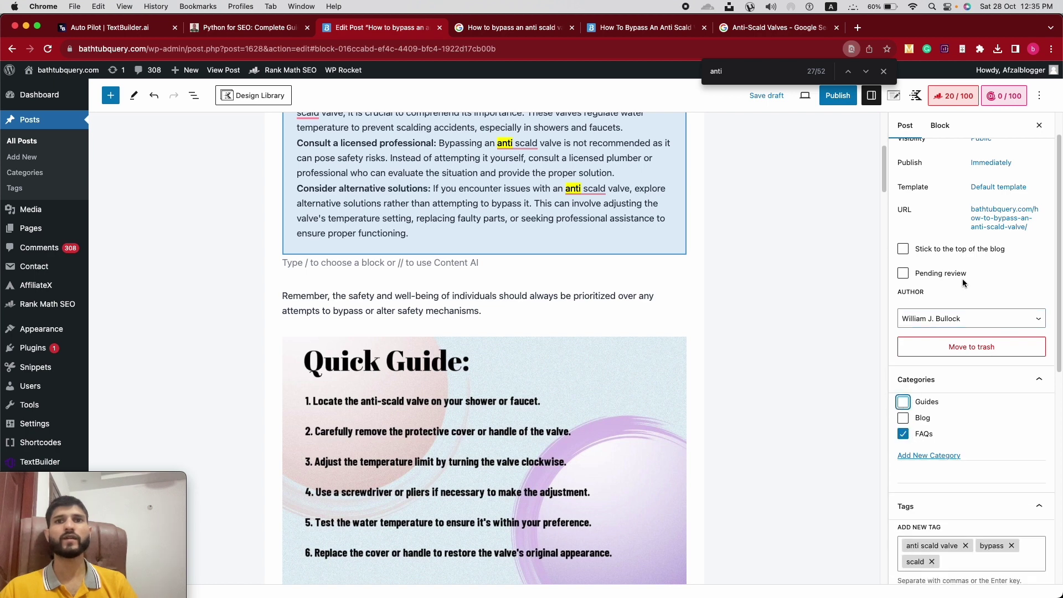
Remove the tags "scald", "anti scald valve" and "bypass" from the post
{"action": "scroll", "coordinate": [943, 343], "scroll_direction": "down", "scroll_amount": 3}
{"action": "left_click", "coordinate": [932, 403]}
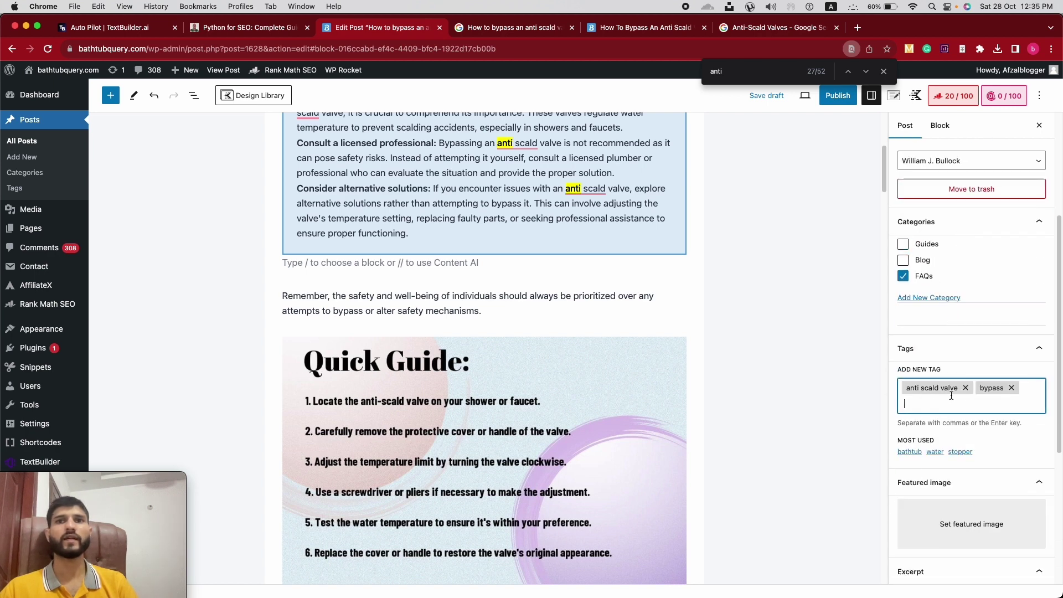
{"action": "left_click", "coordinate": [966, 389]}
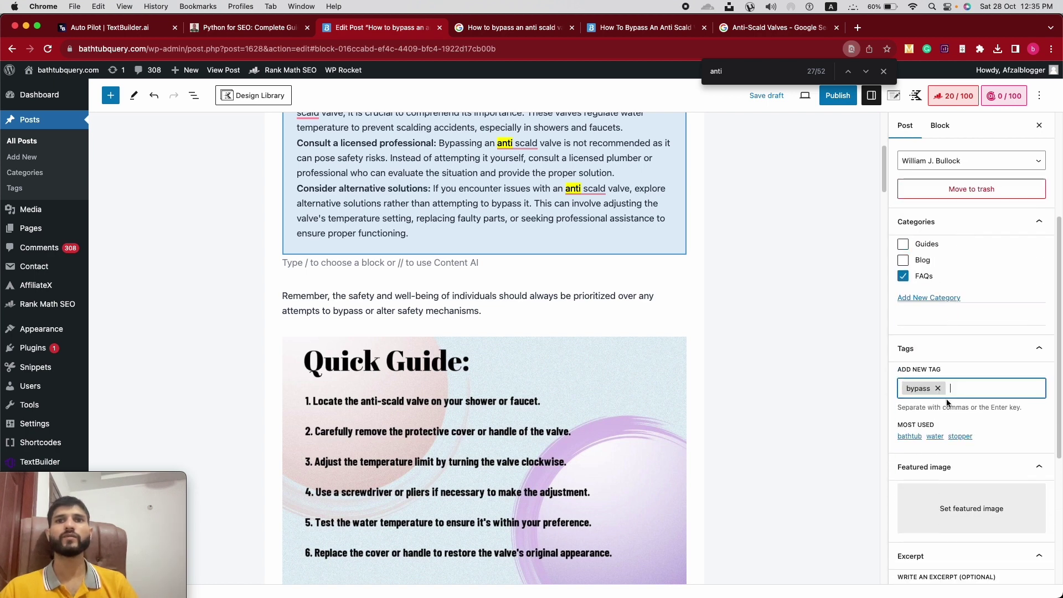
{"action": "left_click", "coordinate": [936, 388]}
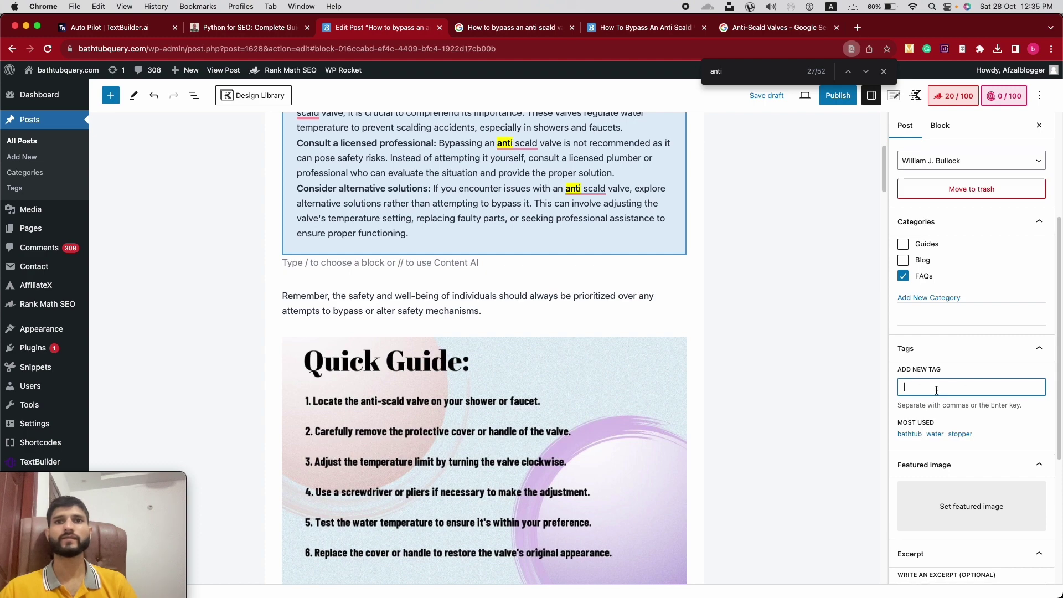
Correct the post title to "How To Bypass An Anti-Scald Valve?" using the suggested hyphenation
{"action": "scroll", "coordinate": [471, 321], "scroll_direction": "up", "scroll_amount": 4}
{"action": "scroll", "coordinate": [472, 326], "scroll_direction": "up", "scroll_amount": 2}
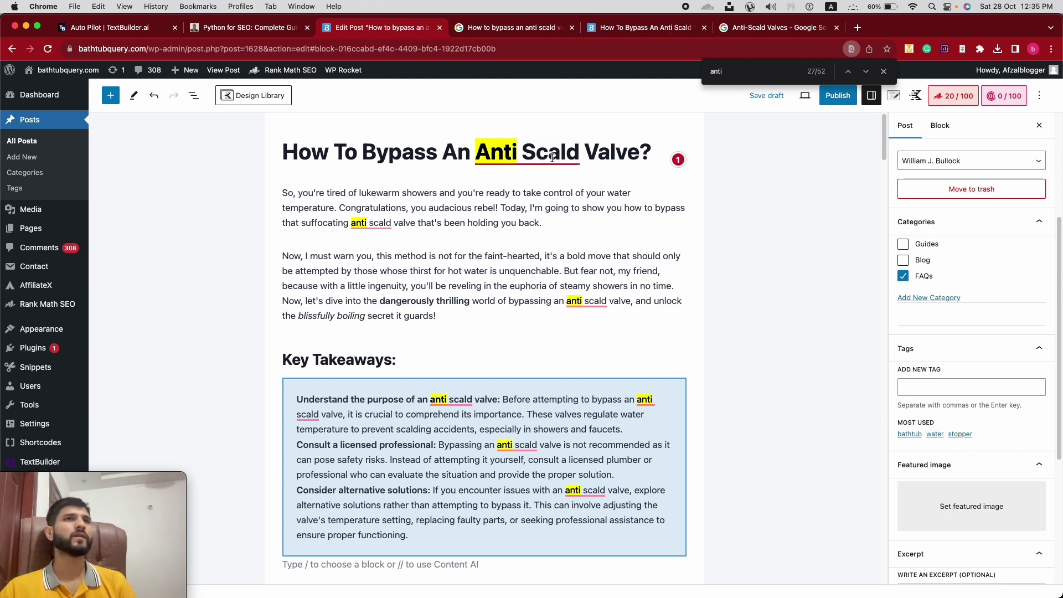
{"action": "mouse_move", "coordinate": [507, 155]}
{"action": "left_click", "coordinate": [518, 174]}
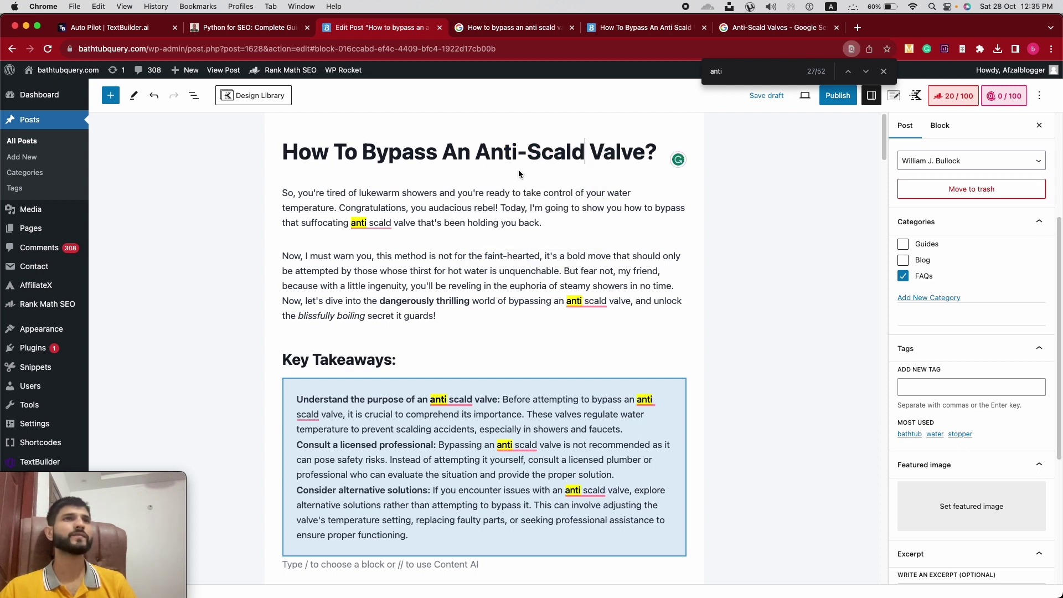
Search Google for the title phrase "Bypass An Anti-Scald Valve"
{"action": "left_click_drag", "start_coordinate": [646, 148], "coordinate": [362, 152]}
{"action": "right_click", "coordinate": [404, 147]}
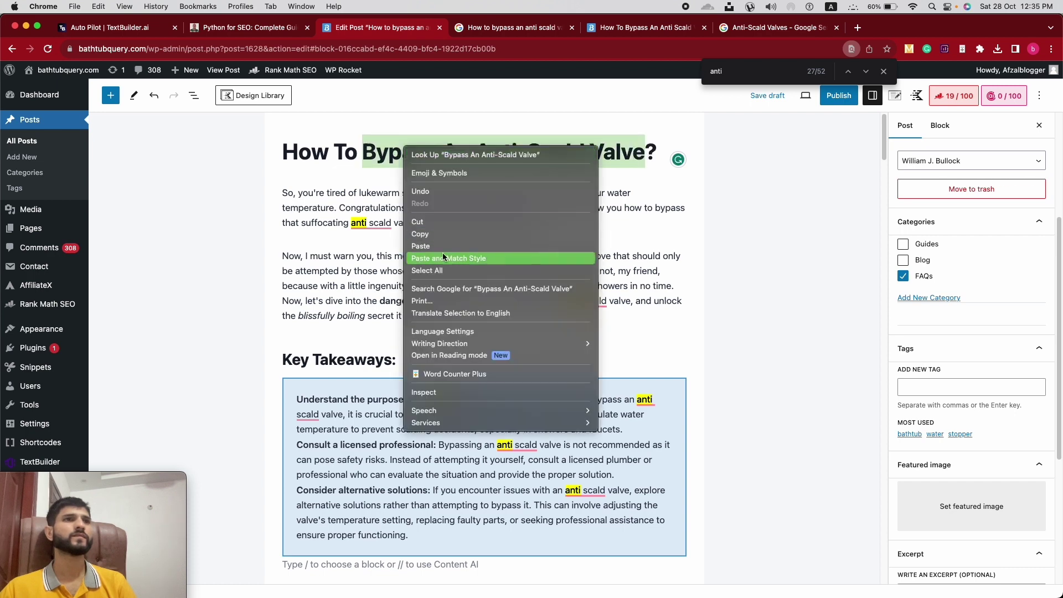
{"action": "left_click", "coordinate": [454, 289]}
Copy the query "How to bypass an anti scald valve" from the existing Google search, then search for "google usa" and open the US version of Google
{"action": "left_click", "coordinate": [636, 27]}
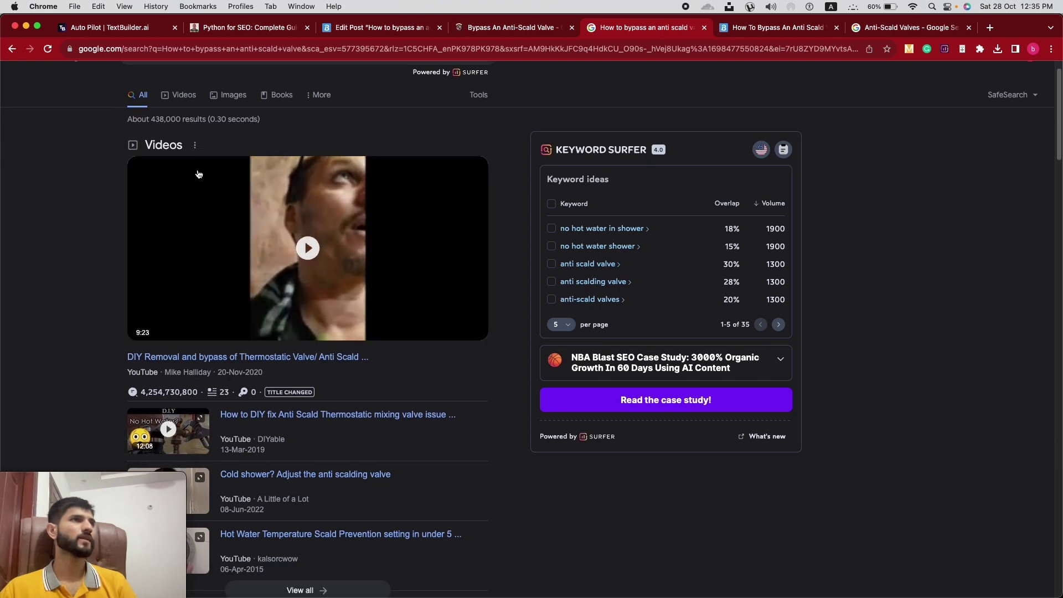
{"action": "scroll", "coordinate": [184, 123], "scroll_direction": "down", "scroll_amount": 1}
{"action": "scroll", "coordinate": [184, 110], "scroll_direction": "up", "scroll_amount": 1}
{"action": "triple_click", "coordinate": [188, 83]}
{"action": "key", "text": "super+c"}
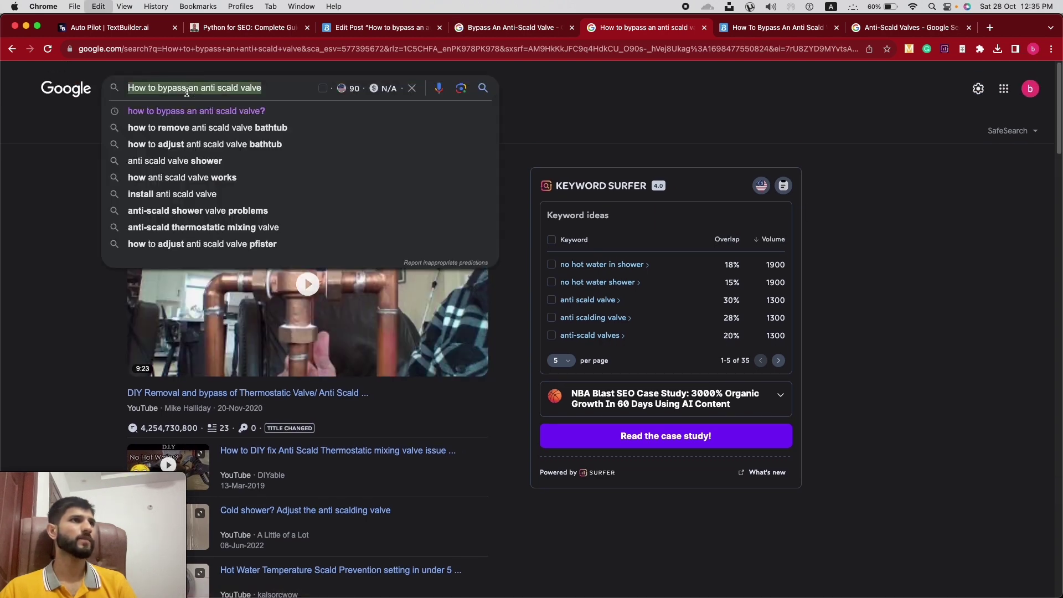
{"action": "type", "text": "google usa"}
{"action": "key", "text": "Return"}
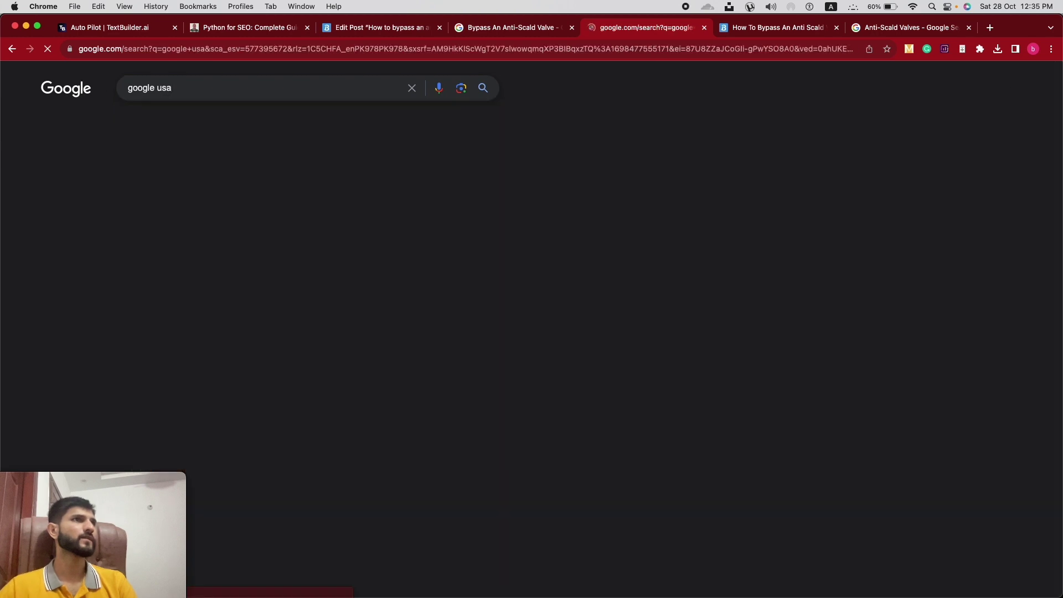
{"action": "left_click", "coordinate": [184, 200]}
Search US Google for the copied query "How to bypass an anti scald valve"
{"action": "left_click", "coordinate": [446, 284]}
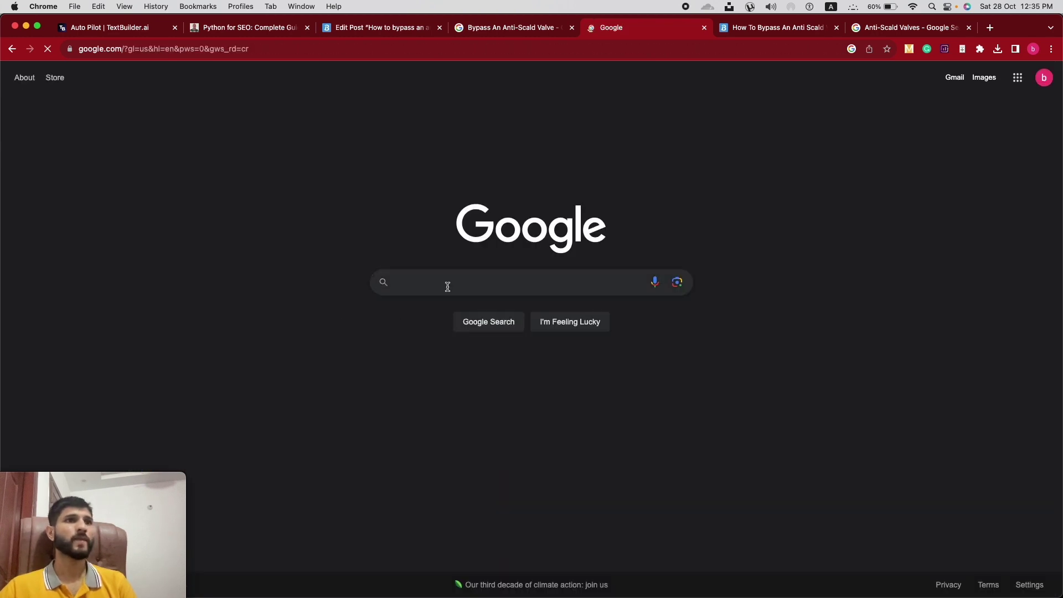
{"action": "key", "text": "super+v"}
{"action": "left_click", "coordinate": [493, 320]}
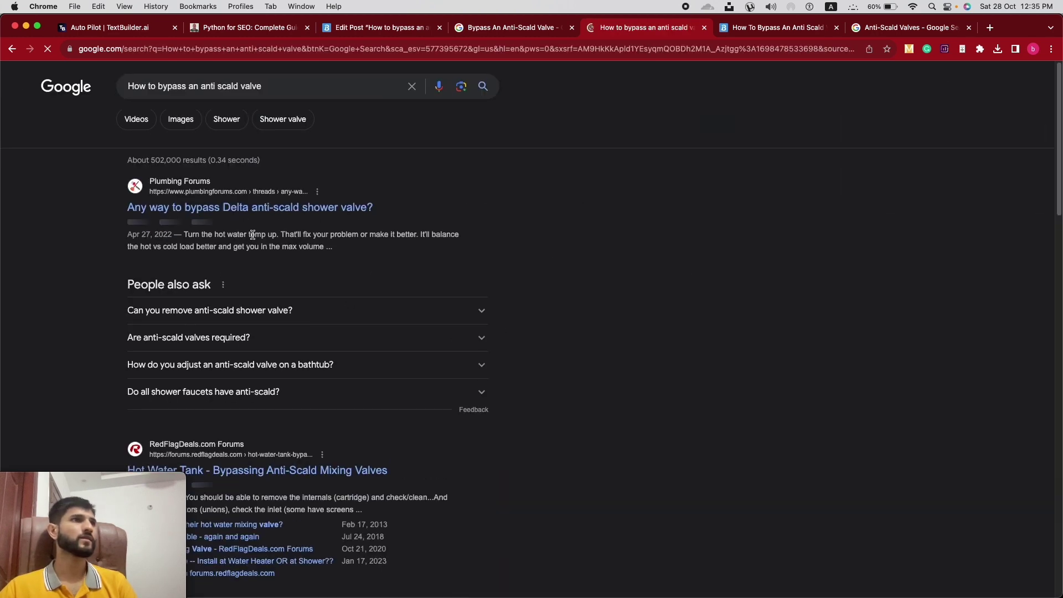
Open the YouTube result "Anti Scald Valve attached to hot water tank" and copy the video's web address
{"action": "scroll", "coordinate": [250, 227], "scroll_direction": "down", "scroll_amount": 3}
{"action": "scroll", "coordinate": [250, 227], "scroll_direction": "down", "scroll_amount": 5}
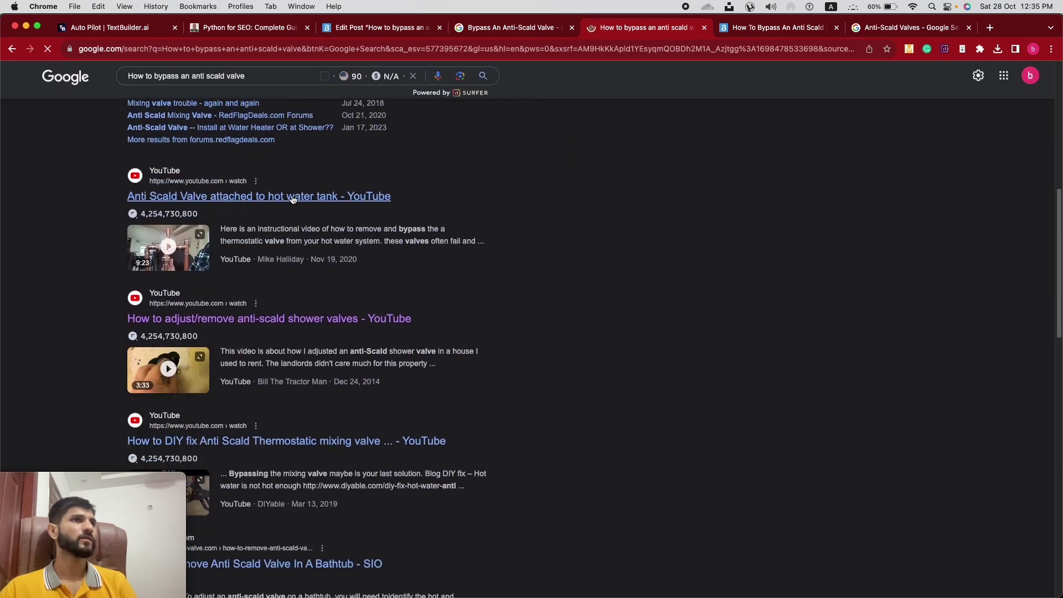
{"action": "left_click", "coordinate": [260, 196]}
{"action": "left_click", "coordinate": [138, 49]}
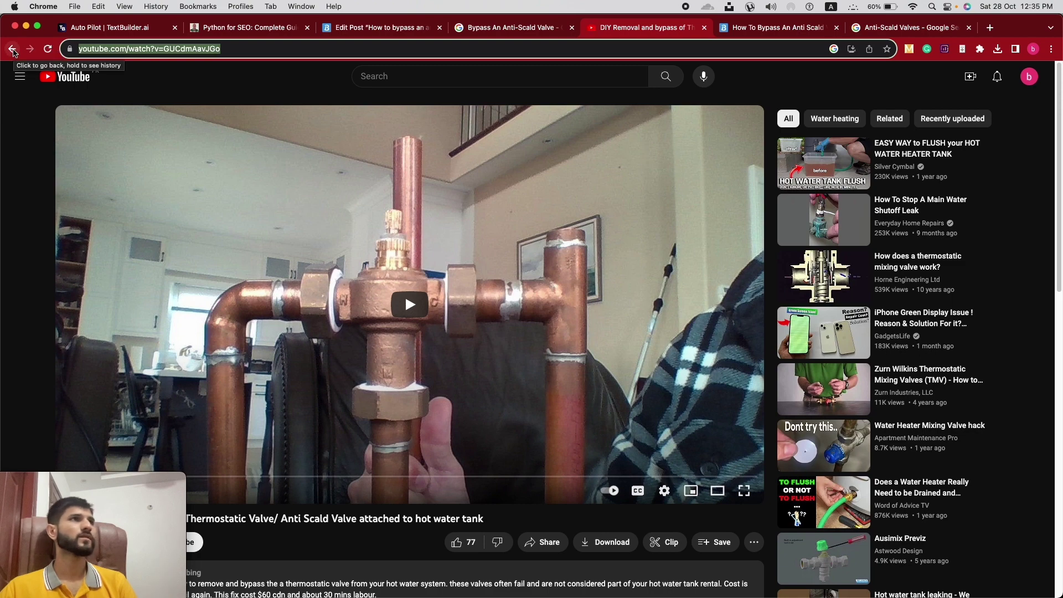
Embed the copied YouTube video in the draft post between the Quick Guide image and the "Types of Anti-Scald Valves" heading
{"action": "left_click", "coordinate": [381, 28]}
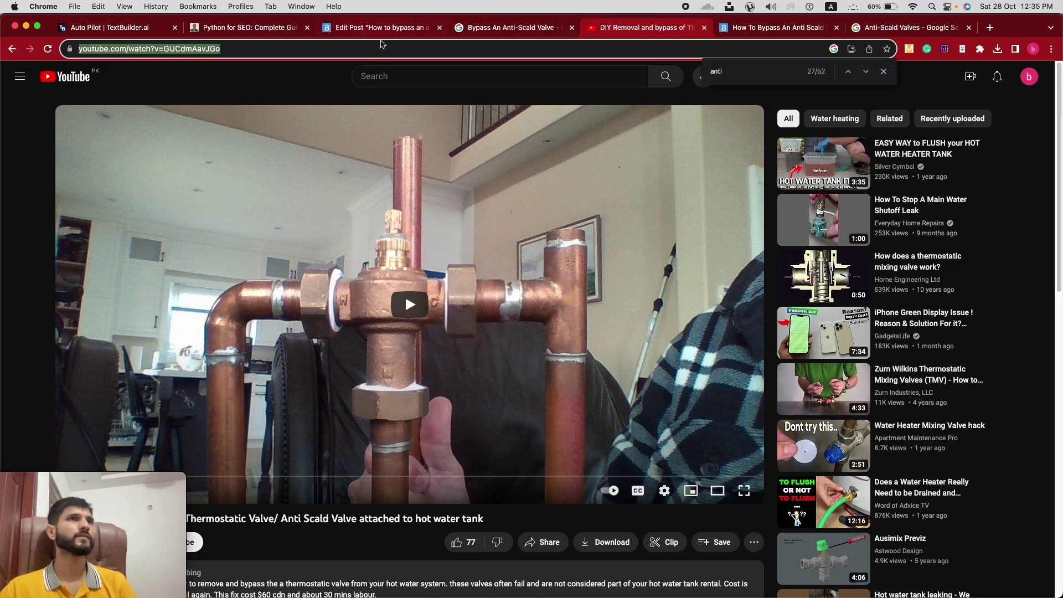
{"action": "scroll", "coordinate": [465, 285], "scroll_direction": "down", "scroll_amount": 15}
{"action": "scroll", "coordinate": [464, 285], "scroll_direction": "up", "scroll_amount": 8}
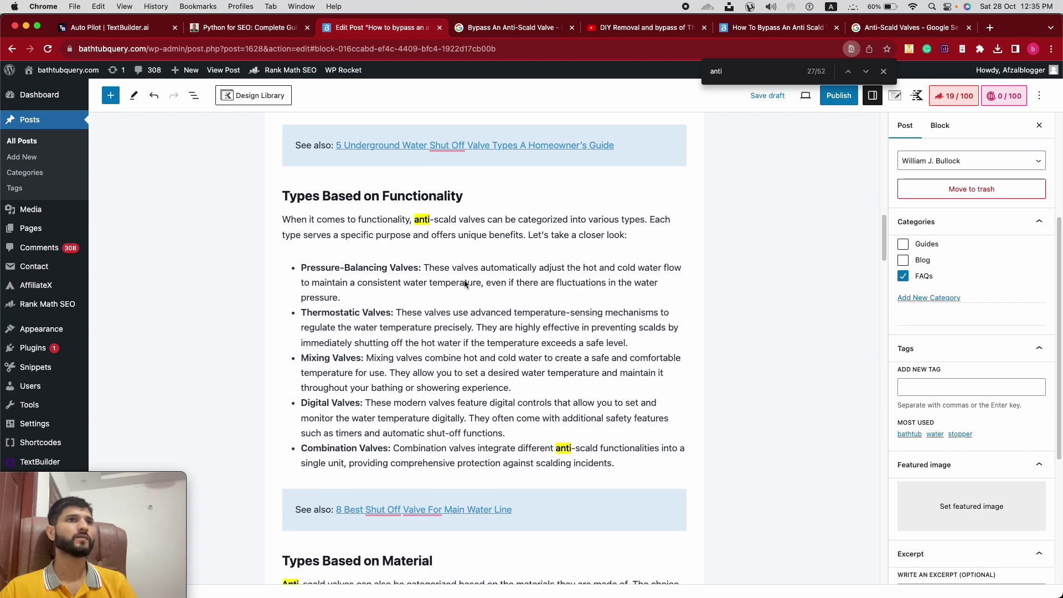
{"action": "scroll", "coordinate": [463, 280], "scroll_direction": "down", "scroll_amount": 1}
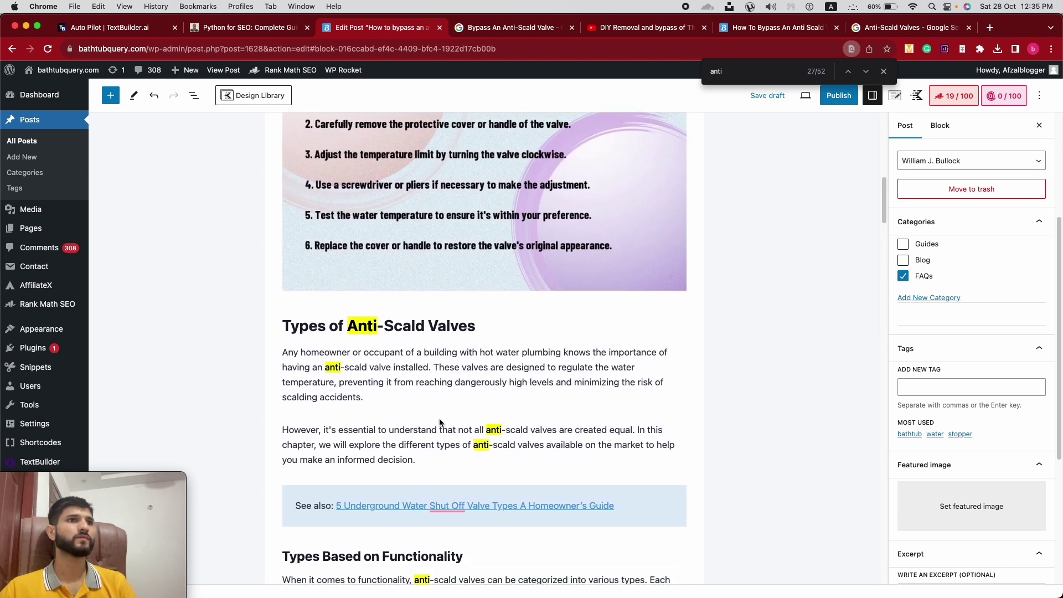
{"action": "scroll", "coordinate": [450, 379], "scroll_direction": "up", "scroll_amount": 4}
{"action": "scroll", "coordinate": [450, 382], "scroll_direction": "down", "scroll_amount": 1}
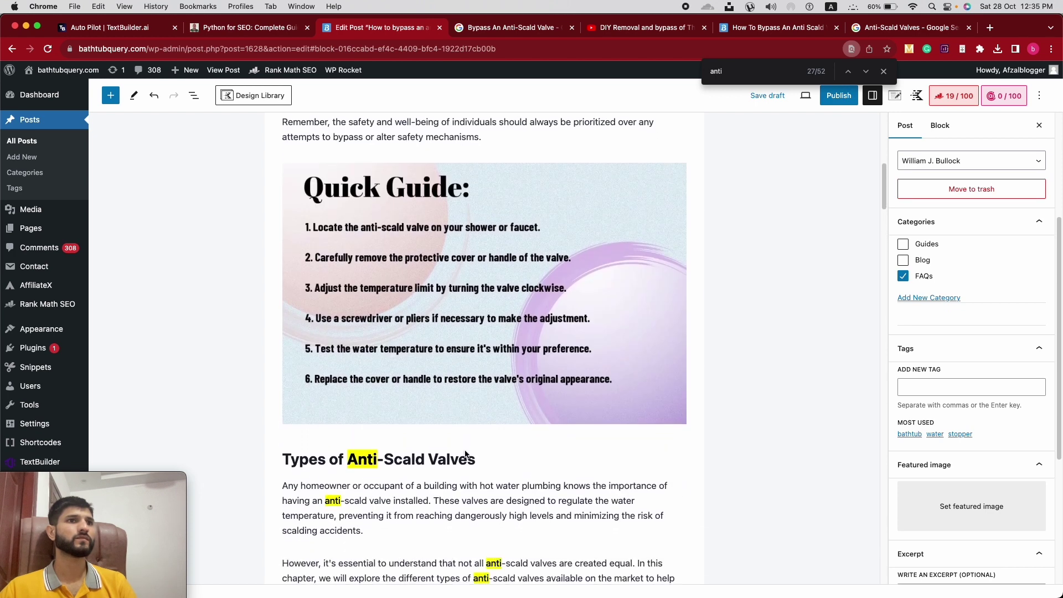
{"action": "left_click", "coordinate": [485, 436]}
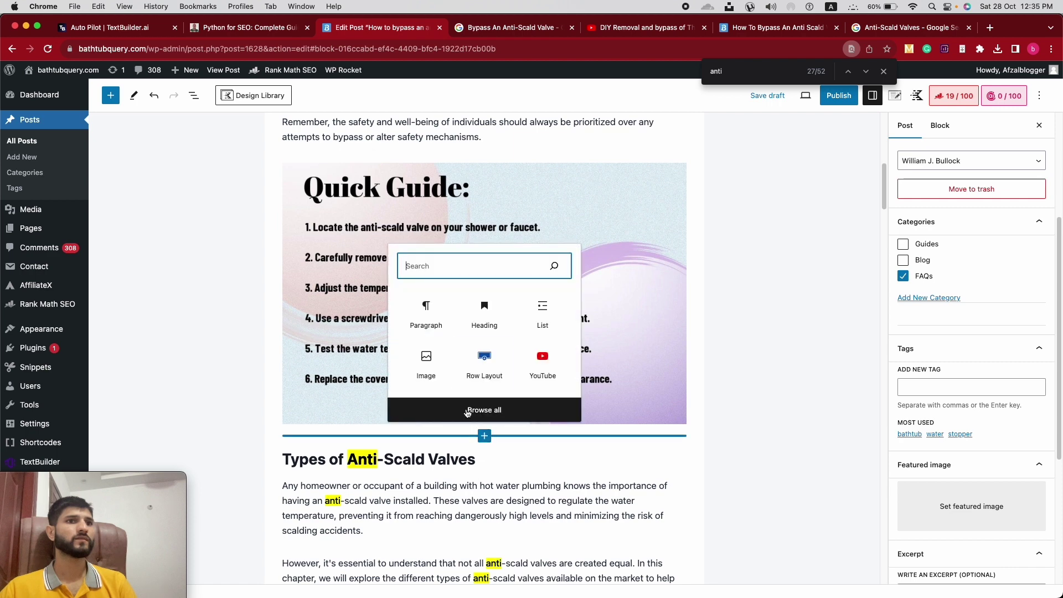
{"action": "left_click", "coordinate": [544, 375]}
{"action": "key", "text": "super+v"}
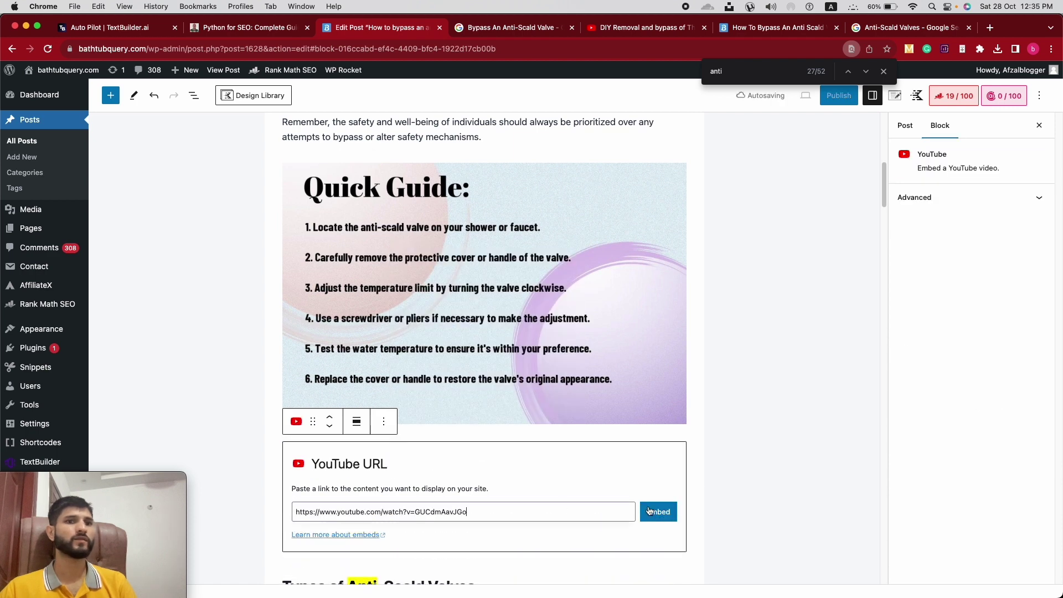
{"action": "left_click", "coordinate": [659, 510]}
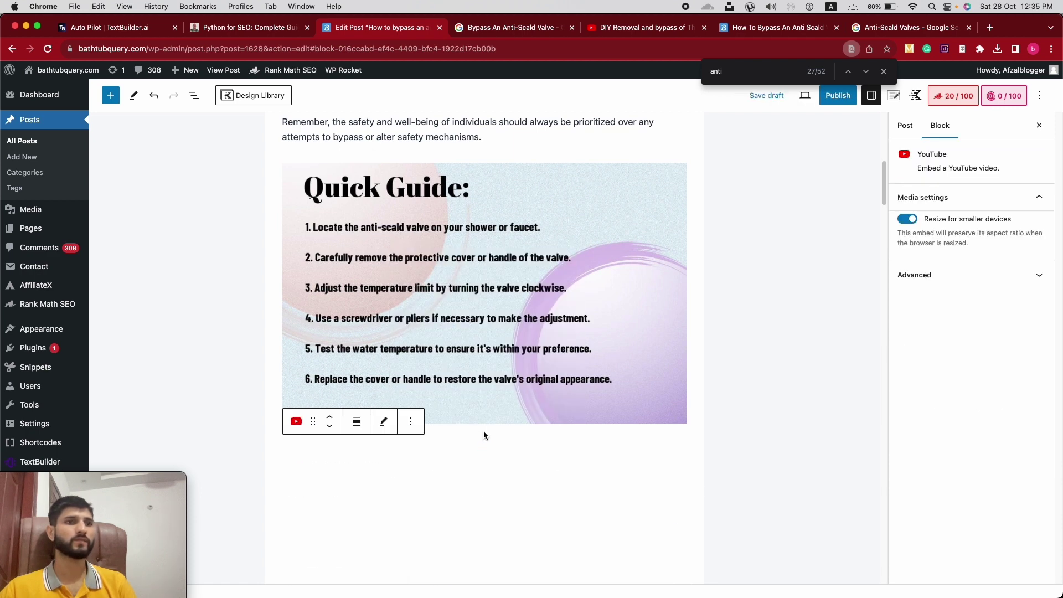
Insert a paragraph reading "Here is a video guide:" between the Quick Guide image and the embedded video
{"action": "scroll", "coordinate": [483, 430], "scroll_direction": "down", "scroll_amount": 3}
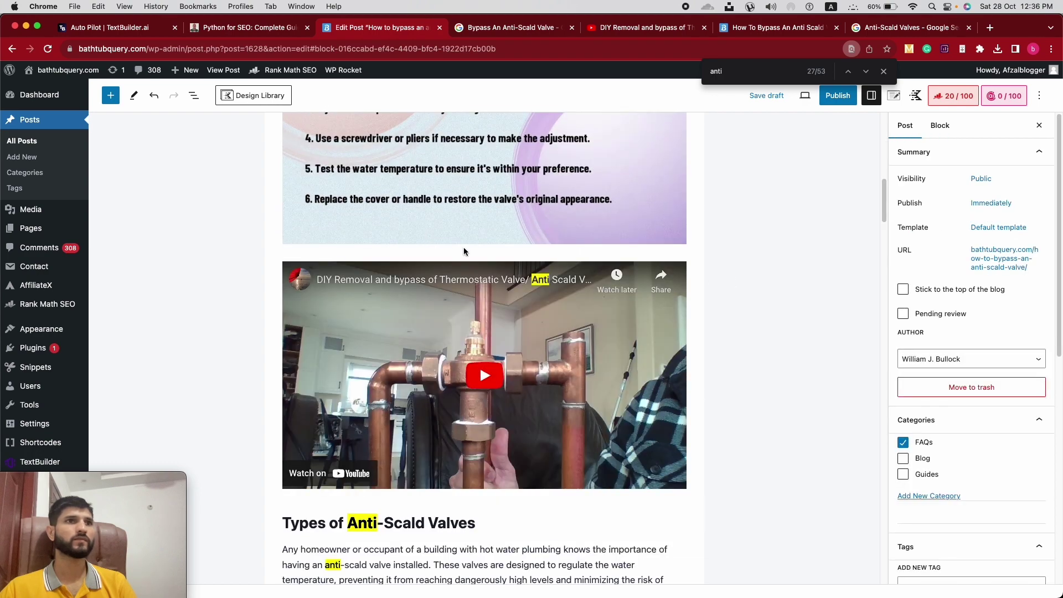
{"action": "left_click", "coordinate": [483, 253]}
{"action": "left_click", "coordinate": [427, 345]}
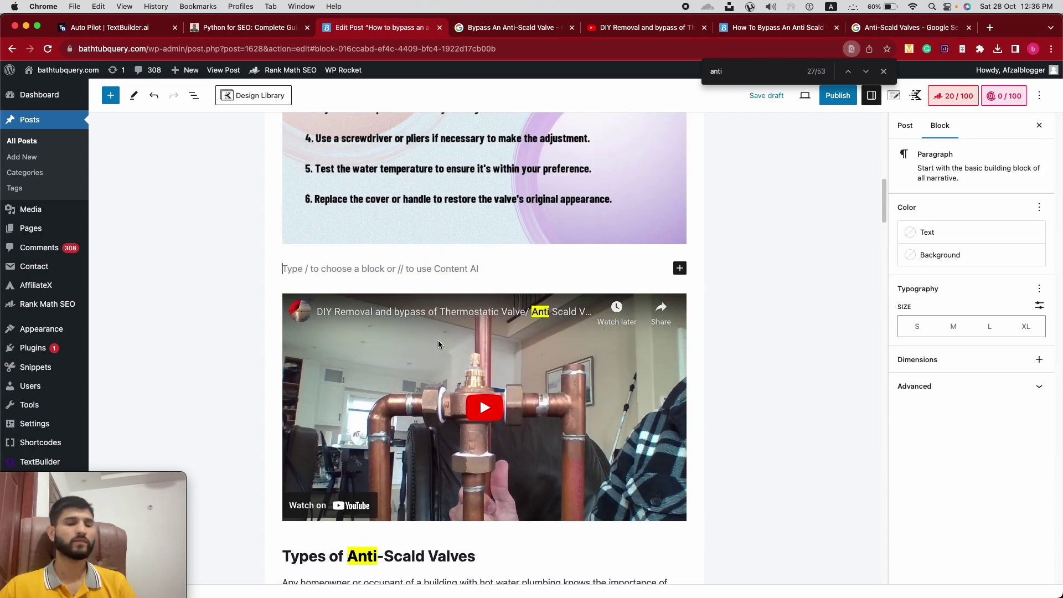
{"action": "type", "text": "Her"}
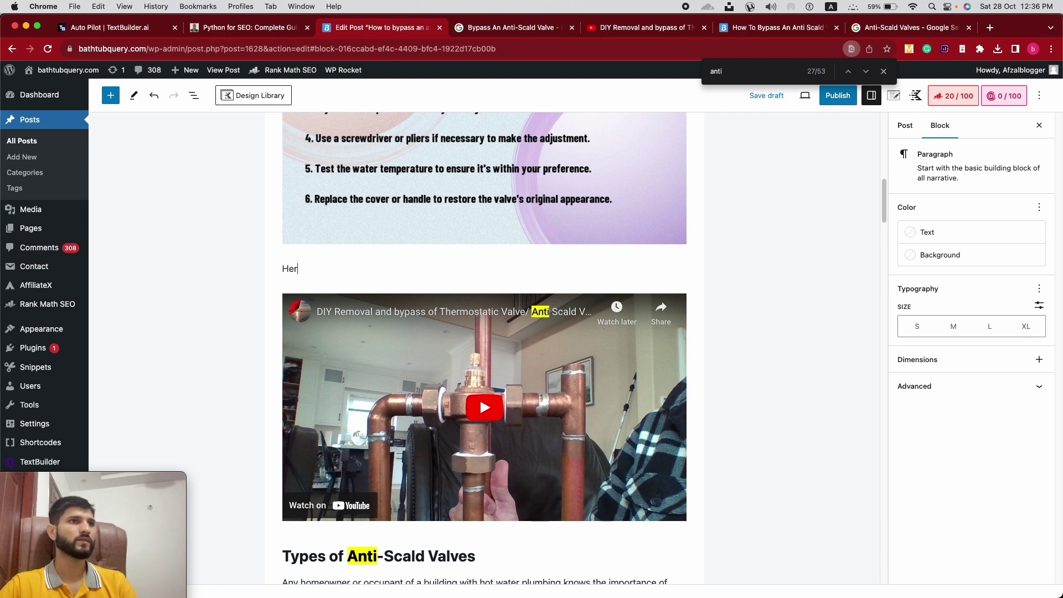
{"action": "type", "text": "e is a video "}
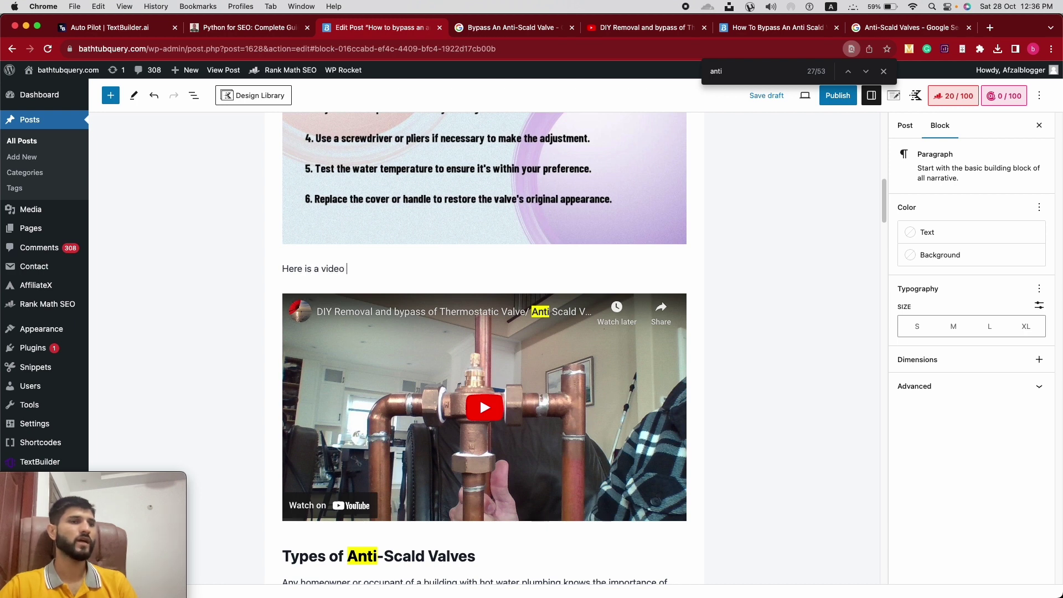
{"action": "type", "text": "guide"}
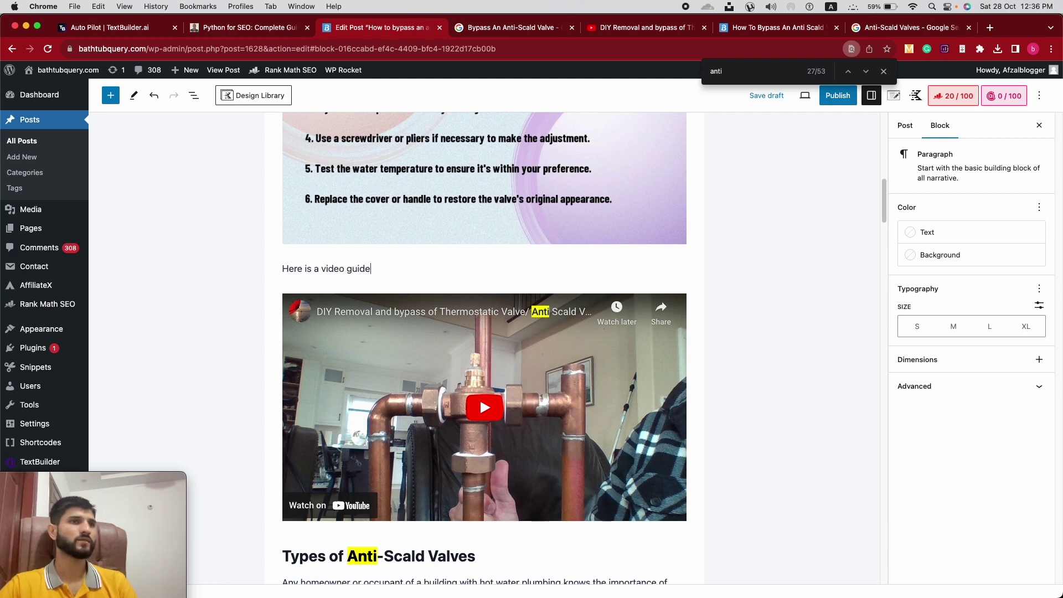
{"action": "type", "text": "\""}
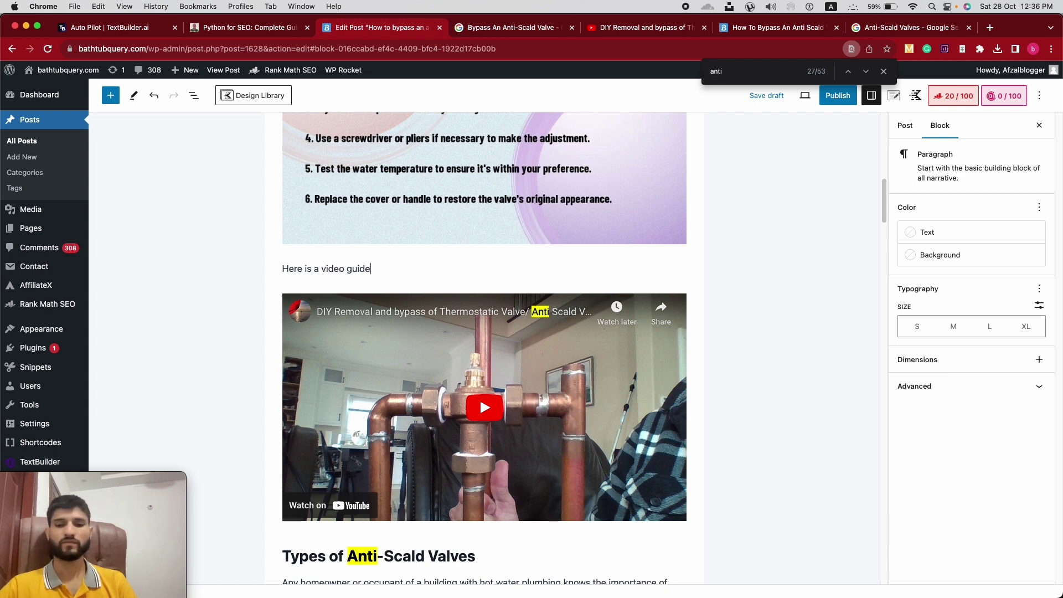
{"action": "key", "text": "BackSpace"}
{"action": "type", "text": ":"}
Convert the "Here is a video guide:" paragraph into an H2 heading without bold formatting
{"action": "triple_click", "coordinate": [330, 272]}
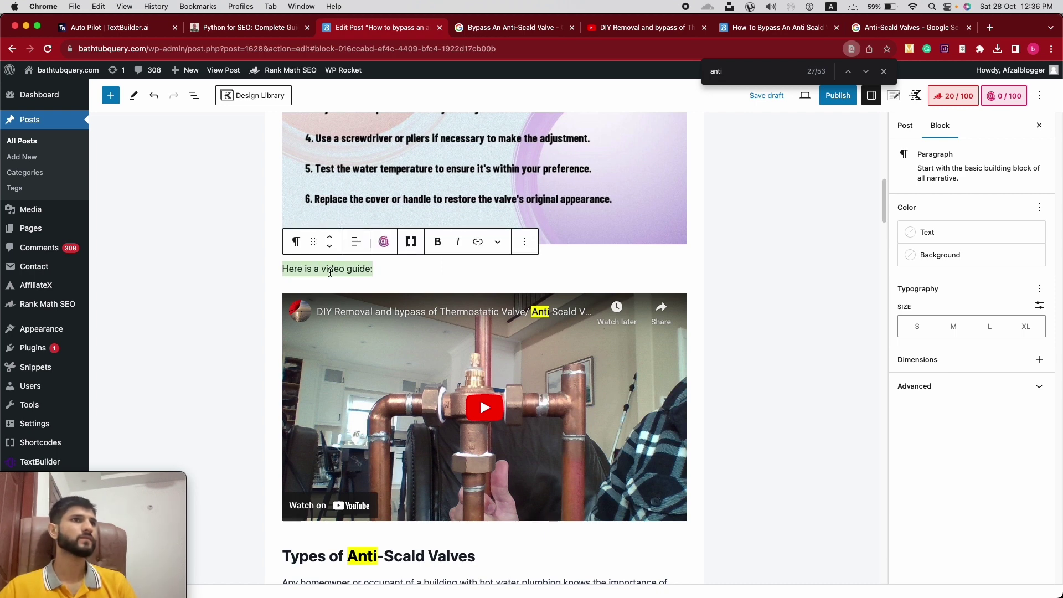
{"action": "key", "text": "super+b"}
{"action": "left_click", "coordinate": [296, 242]}
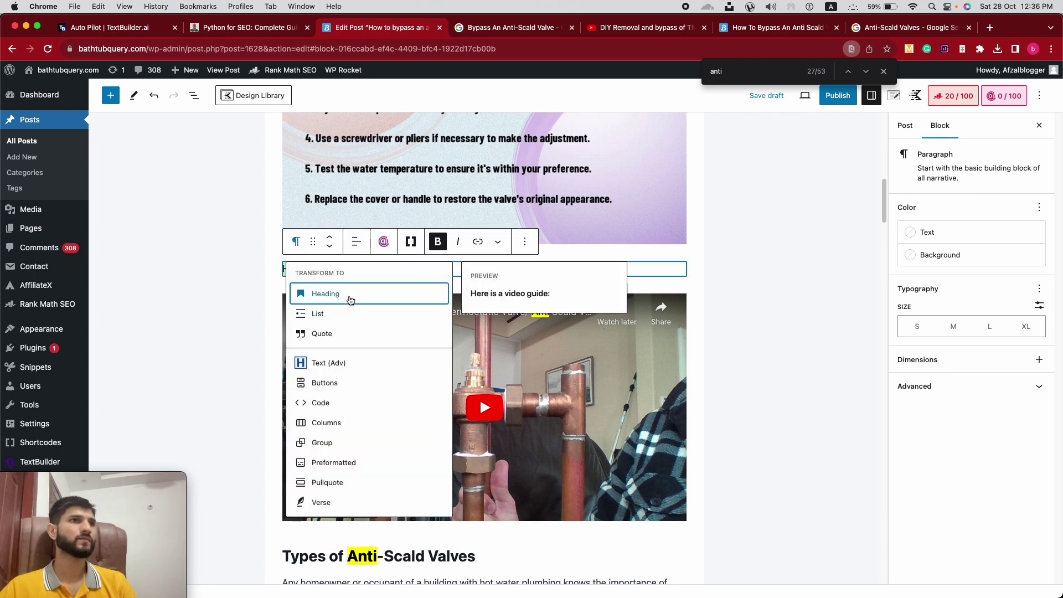
{"action": "left_click", "coordinate": [341, 293]}
{"action": "key", "text": "super+b"}
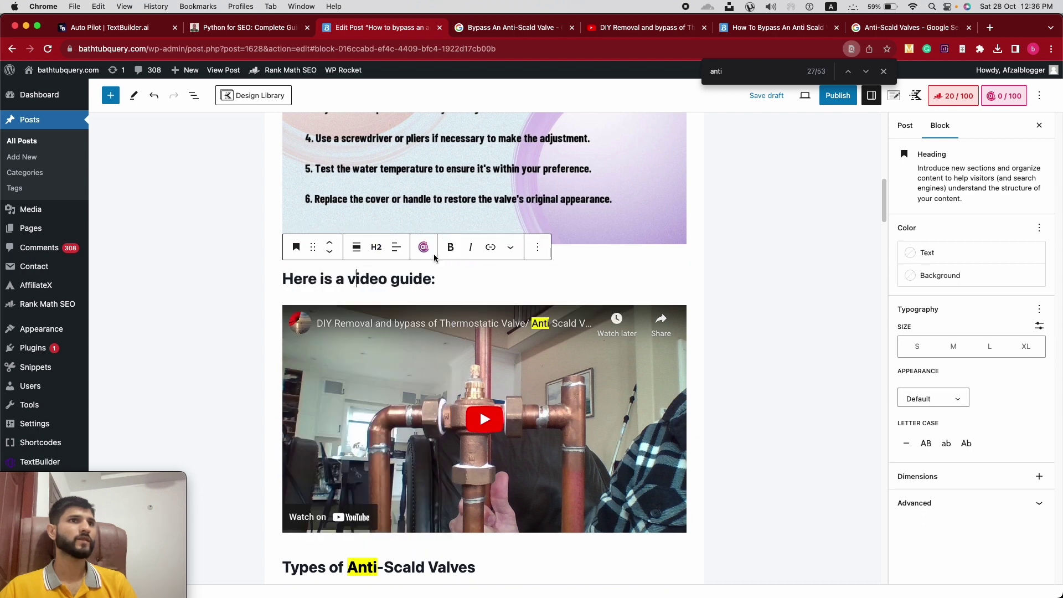
{"action": "left_click", "coordinate": [379, 565]}
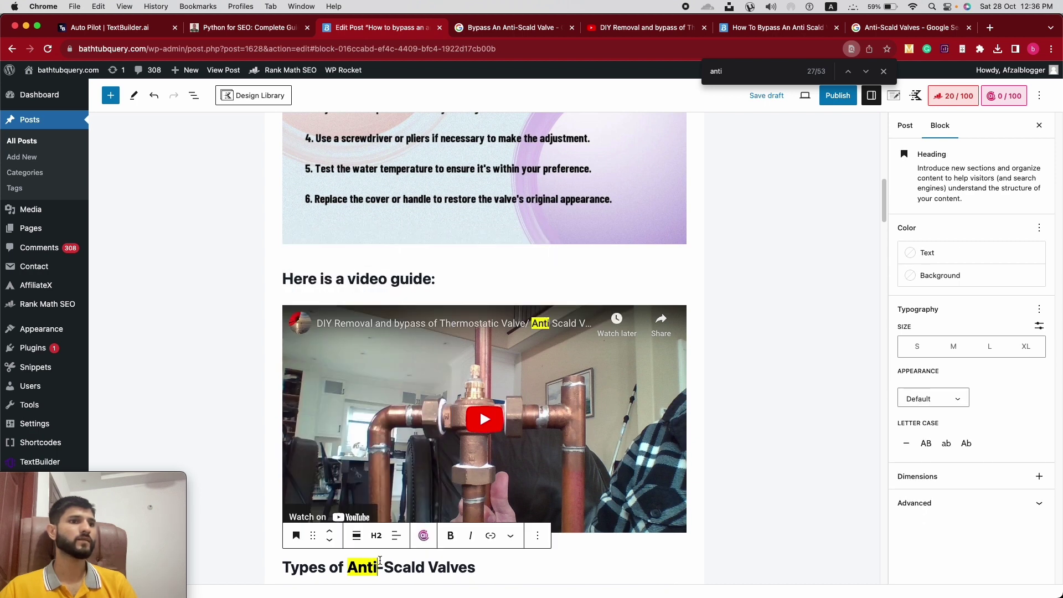
{"action": "left_click", "coordinate": [820, 272]}
{"action": "scroll", "coordinate": [509, 333], "scroll_direction": "down", "scroll_amount": 3}
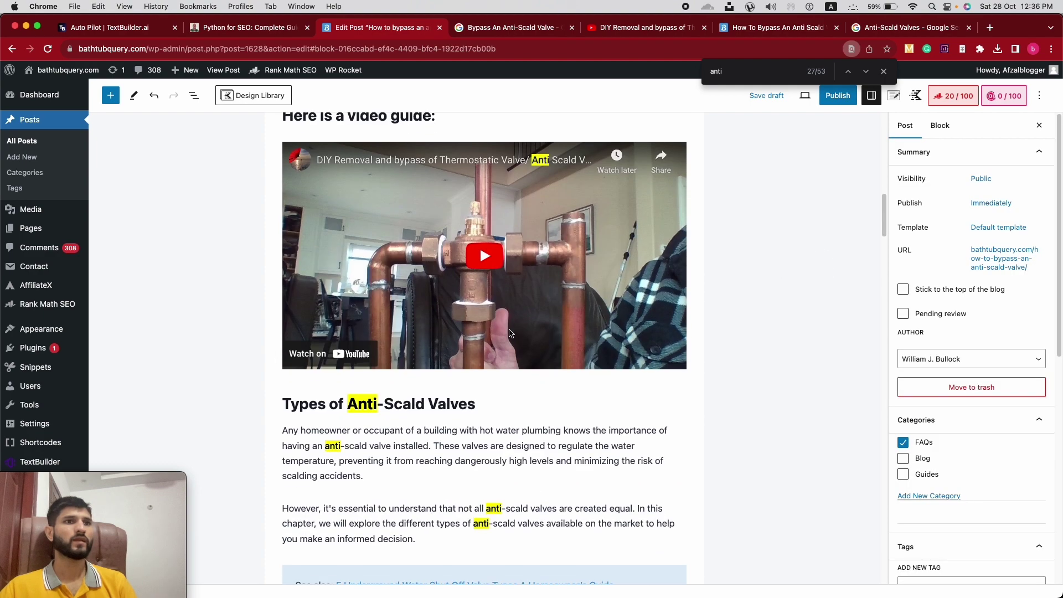
Dismiss the in-page search and check the post's word count and heading outline
{"action": "left_click", "coordinate": [882, 73]}
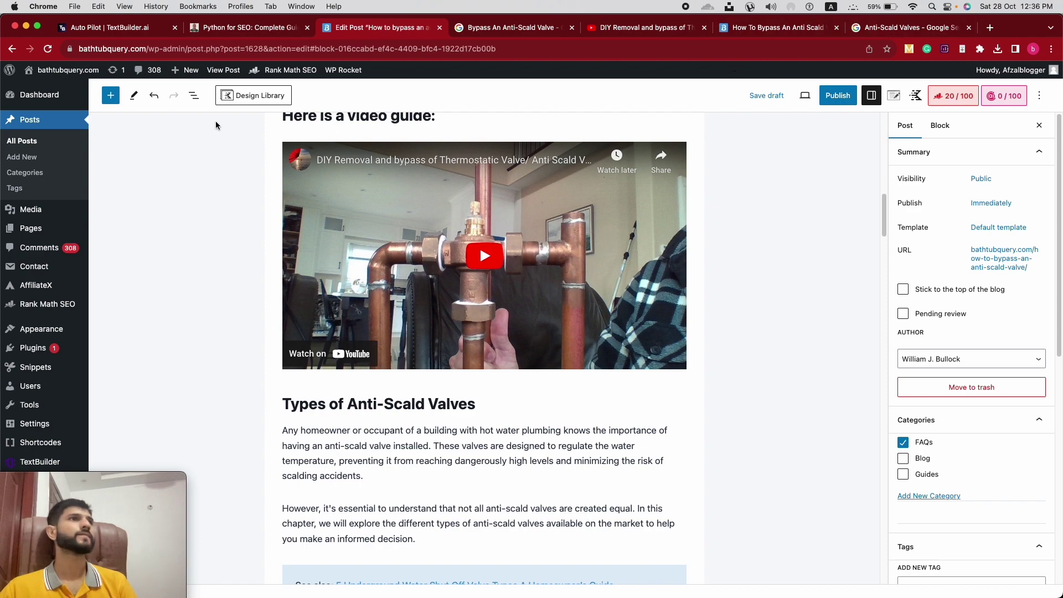
{"action": "left_click", "coordinate": [187, 103]}
{"action": "left_click", "coordinate": [192, 134]}
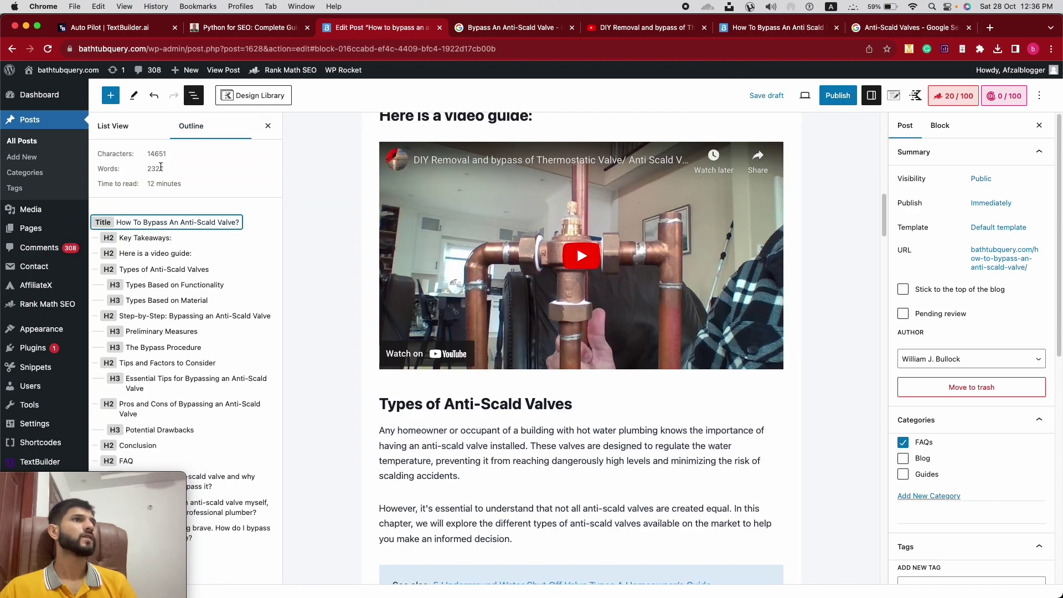
{"action": "left_click", "coordinate": [268, 125]}
Delete the whole "Pros and Cons of Bypassing an Anti-Scald Valve" section, including its "Potential Drawbacks" subsection
{"action": "scroll", "coordinate": [515, 239], "scroll_direction": "down", "scroll_amount": 15}
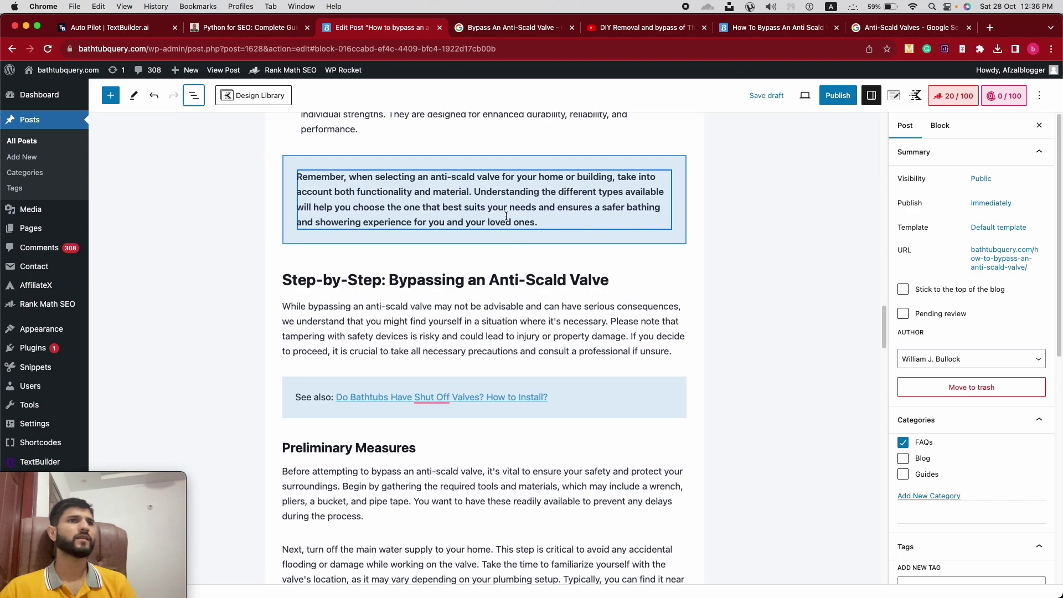
{"action": "scroll", "coordinate": [504, 264], "scroll_direction": "down", "scroll_amount": 10}
{"action": "scroll", "coordinate": [504, 264], "scroll_direction": "up", "scroll_amount": 6}
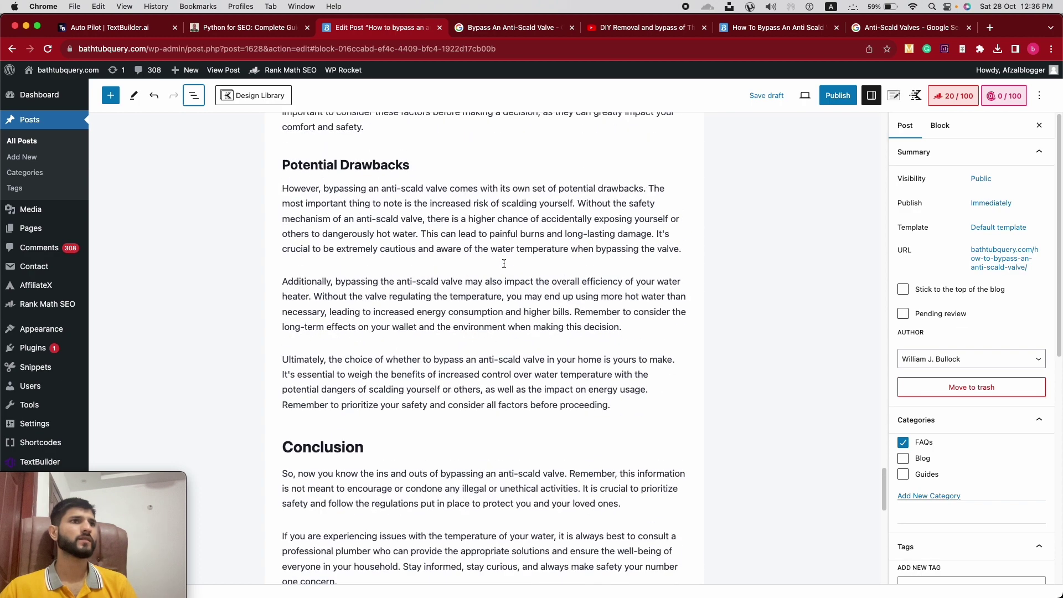
{"action": "scroll", "coordinate": [480, 266], "scroll_direction": "down", "scroll_amount": 3}
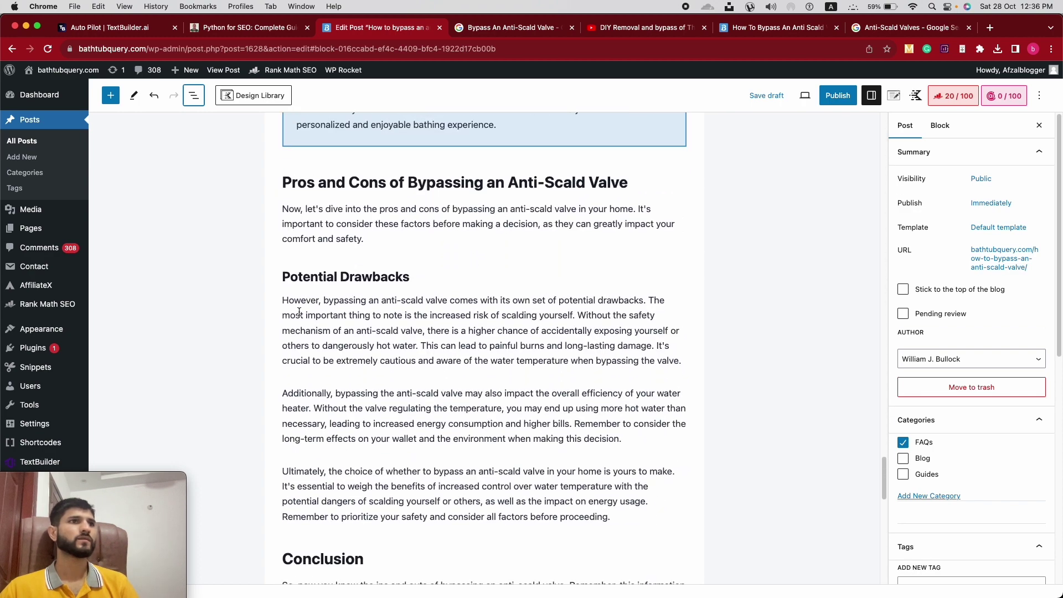
{"action": "left_click", "coordinate": [321, 282]}
{"action": "left_click", "coordinate": [397, 430]}
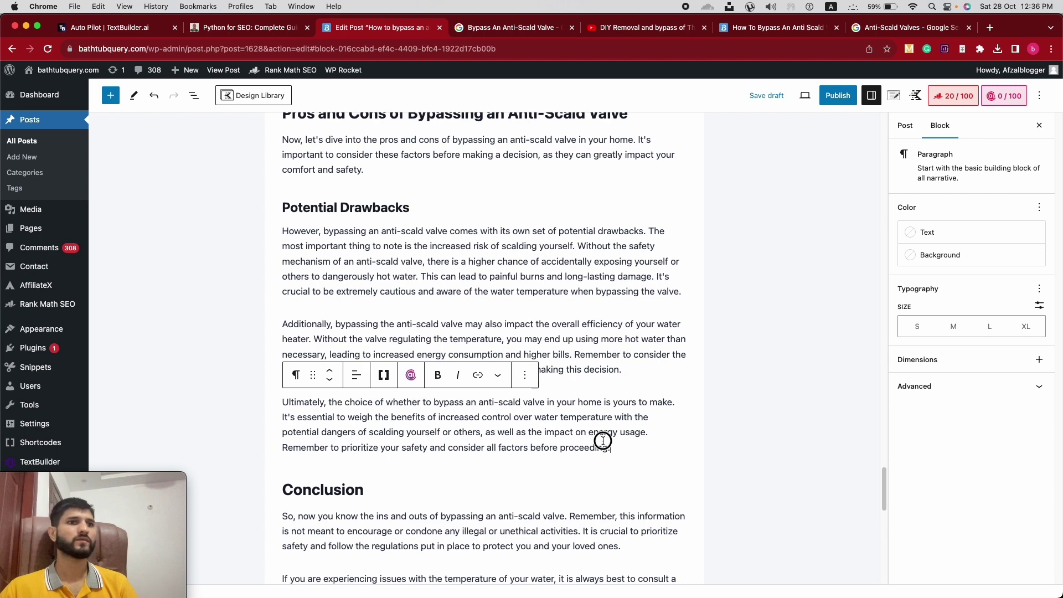
{"action": "left_click_drag", "start_coordinate": [606, 446], "coordinate": [260, 190]}
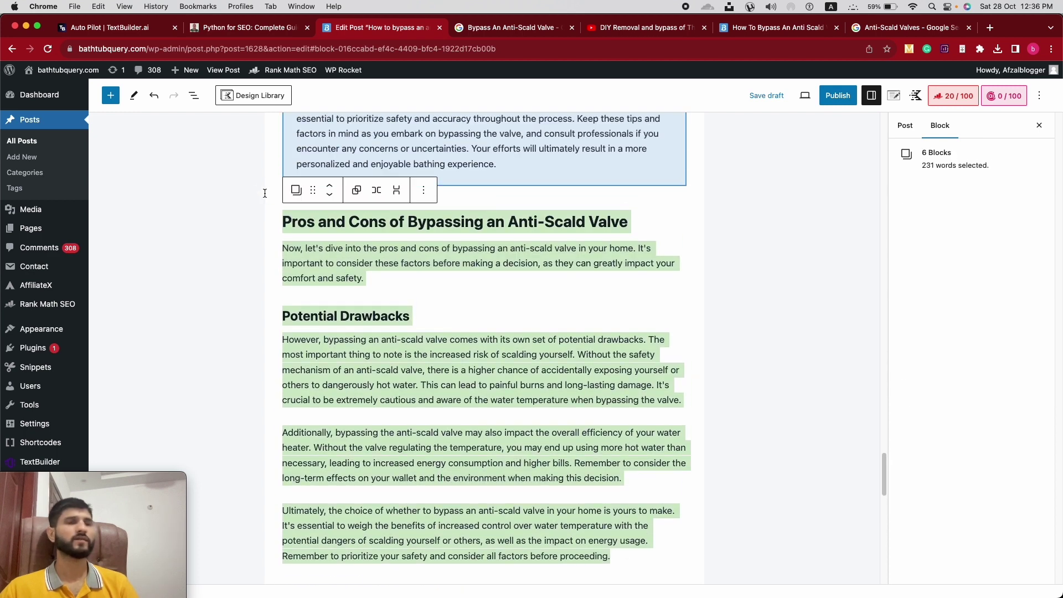
{"action": "key", "text": "BackSpace"}
{"action": "key", "text": "BackSpace"}
Delete the "Tips and Factors to Consider" heading and its introductory paragraph
{"action": "scroll", "coordinate": [408, 218], "scroll_direction": "up", "scroll_amount": 5}
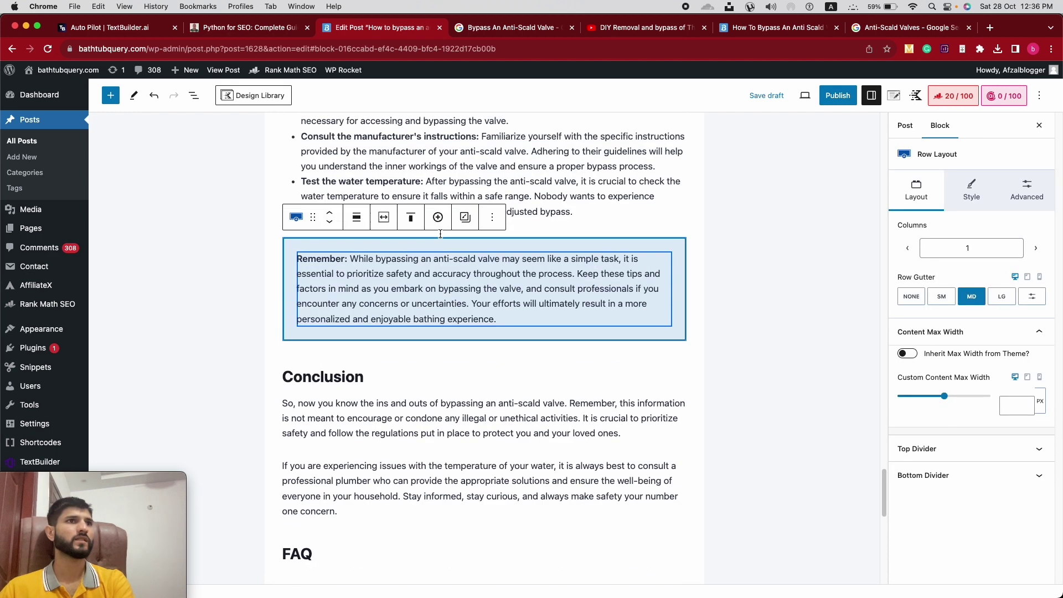
{"action": "left_click", "coordinate": [408, 221]}
{"action": "scroll", "coordinate": [409, 224], "scroll_direction": "up", "scroll_amount": 3}
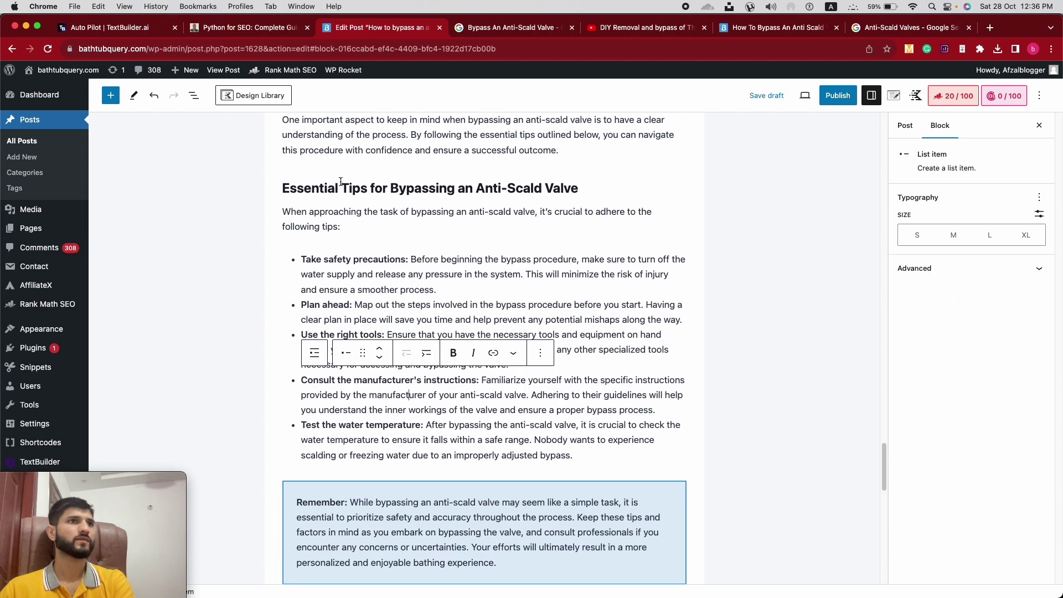
{"action": "scroll", "coordinate": [349, 233], "scroll_direction": "up", "scroll_amount": 4}
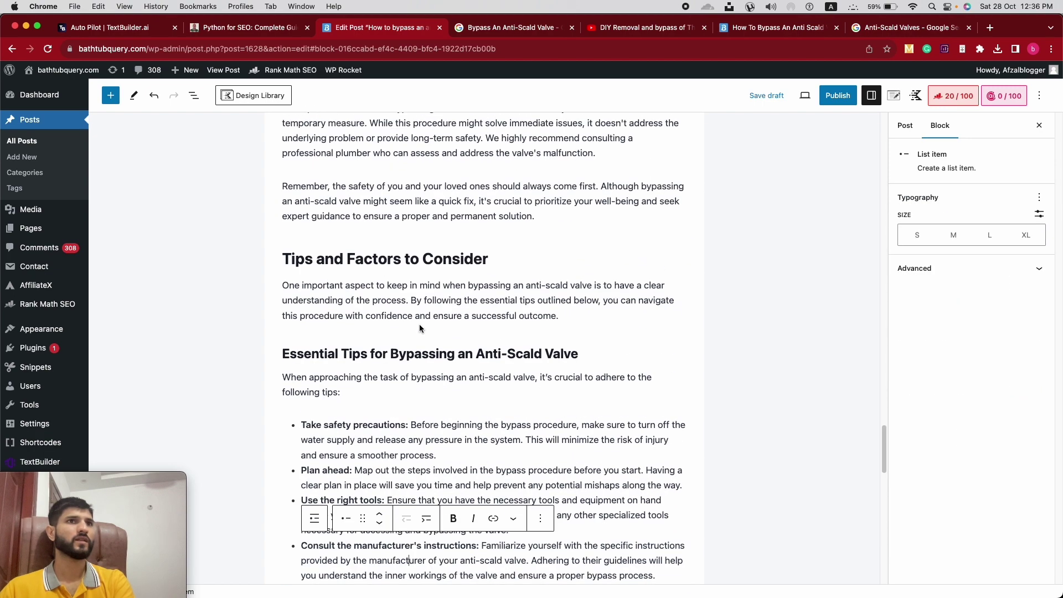
{"action": "scroll", "coordinate": [360, 323], "scroll_direction": "up", "scroll_amount": 4}
{"action": "scroll", "coordinate": [360, 323], "scroll_direction": "down", "scroll_amount": 4}
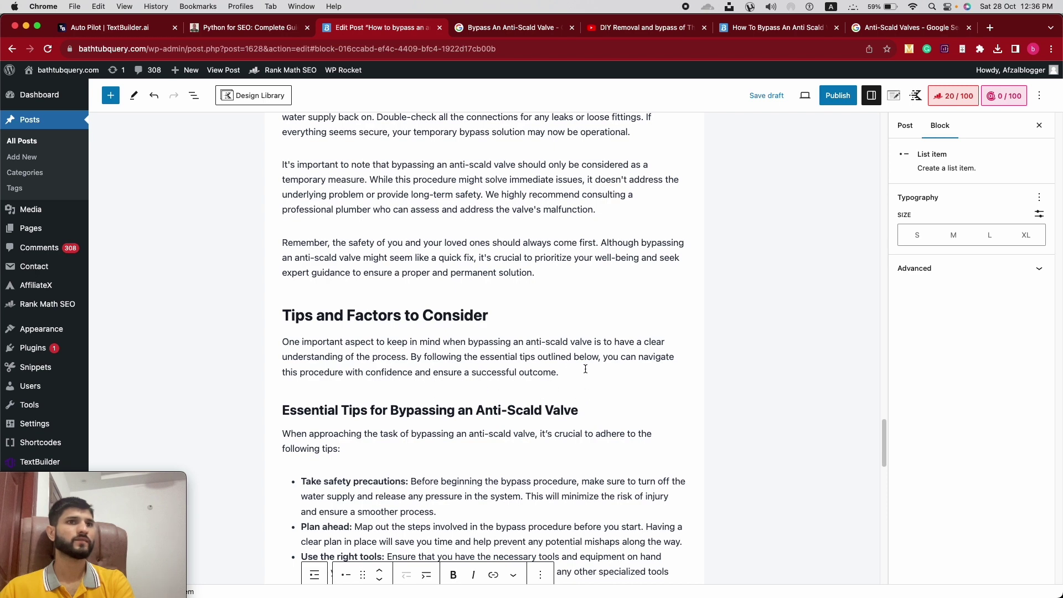
{"action": "left_click_drag", "start_coordinate": [585, 368], "coordinate": [296, 315]}
{"action": "key", "text": "BackSpace"}
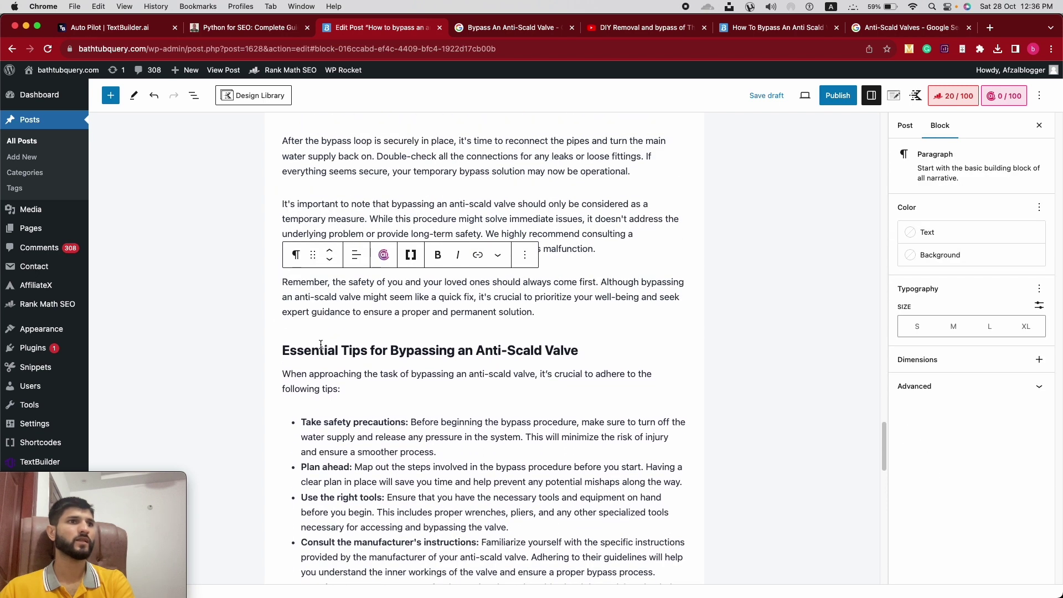
Change the "Essential Tips for Bypassing an Anti-Scald Valve" heading to level H2
{"action": "left_click", "coordinate": [320, 344]}
{"action": "left_click", "coordinate": [376, 320]}
{"action": "left_click", "coordinate": [376, 375]}
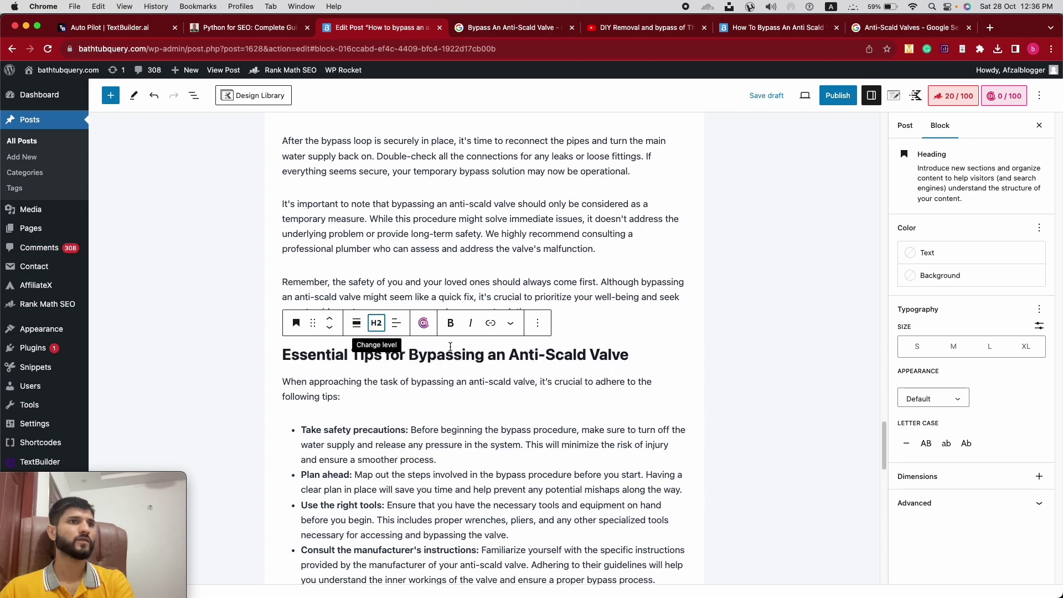
Review the post's sections between the "Here is a video guide:" heading and the essential tips list
{"action": "scroll", "coordinate": [387, 360], "scroll_direction": "up", "scroll_amount": 5}
{"action": "scroll", "coordinate": [416, 344], "scroll_direction": "up", "scroll_amount": 7}
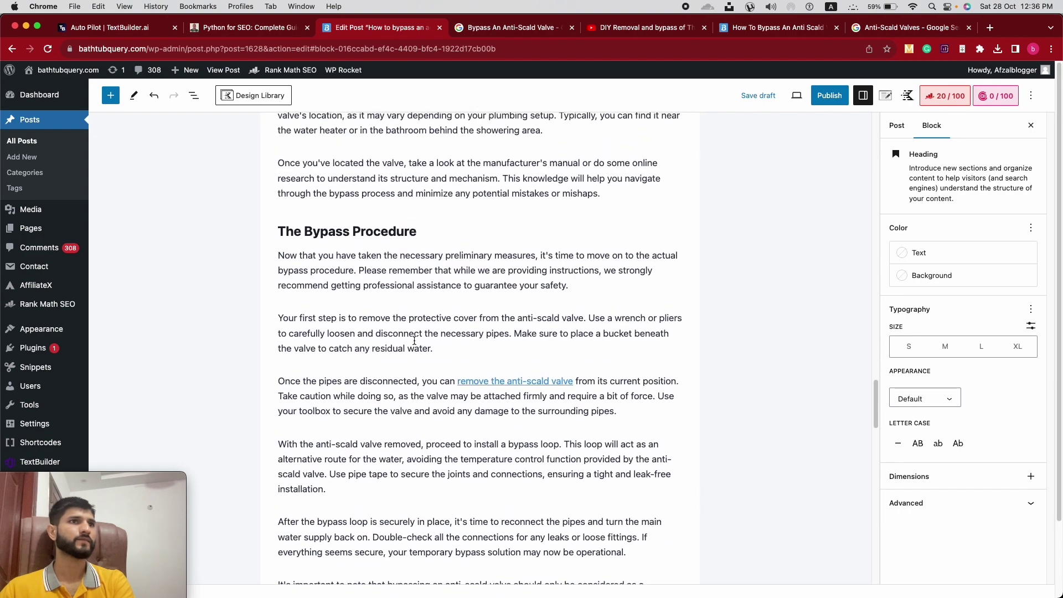
{"action": "scroll", "coordinate": [338, 303], "scroll_direction": "up", "scroll_amount": 8}
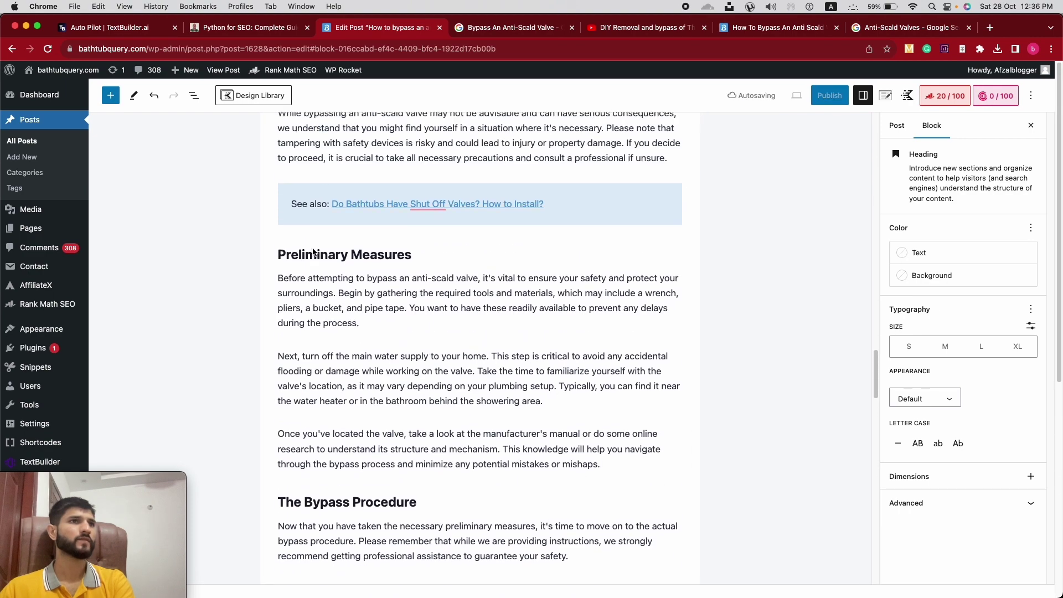
{"action": "scroll", "coordinate": [392, 363], "scroll_direction": "up", "scroll_amount": 1}
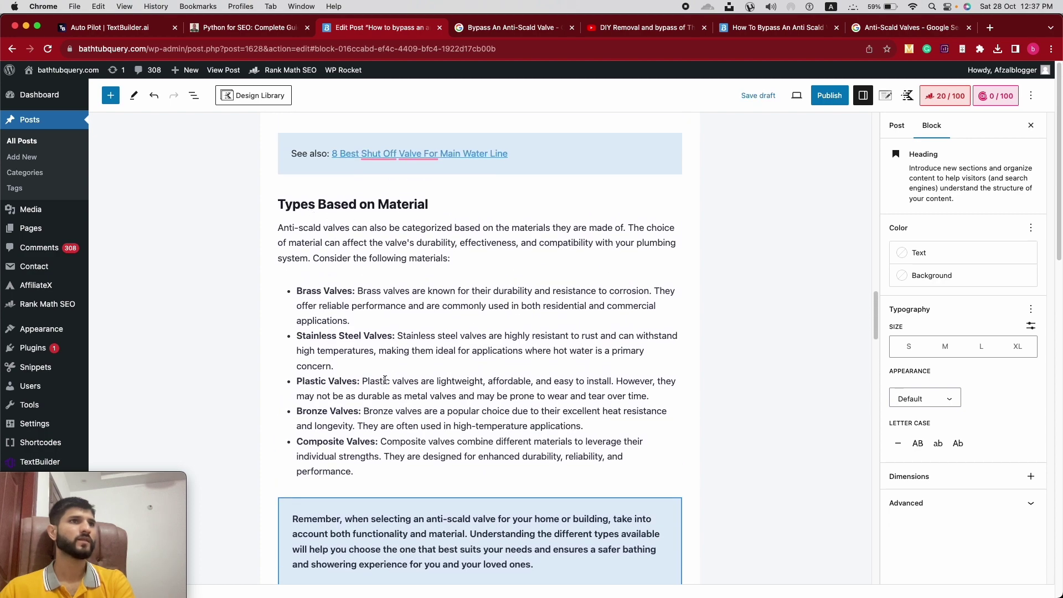
{"action": "scroll", "coordinate": [380, 330], "scroll_direction": "up", "scroll_amount": 10}
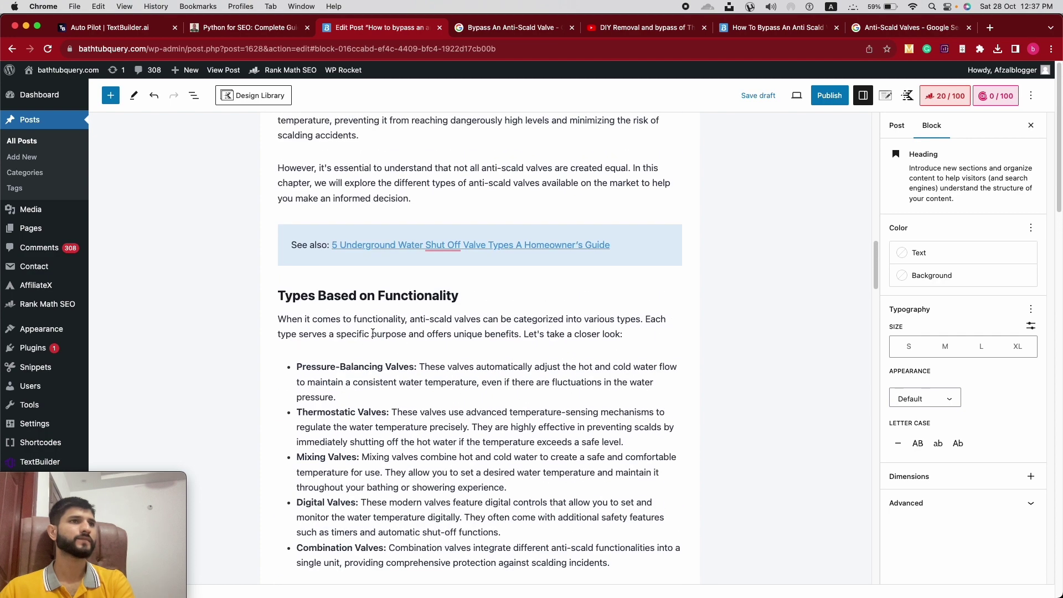
{"action": "left_click", "coordinate": [300, 301]}
{"action": "scroll", "coordinate": [379, 326], "scroll_direction": "up", "scroll_amount": 3}
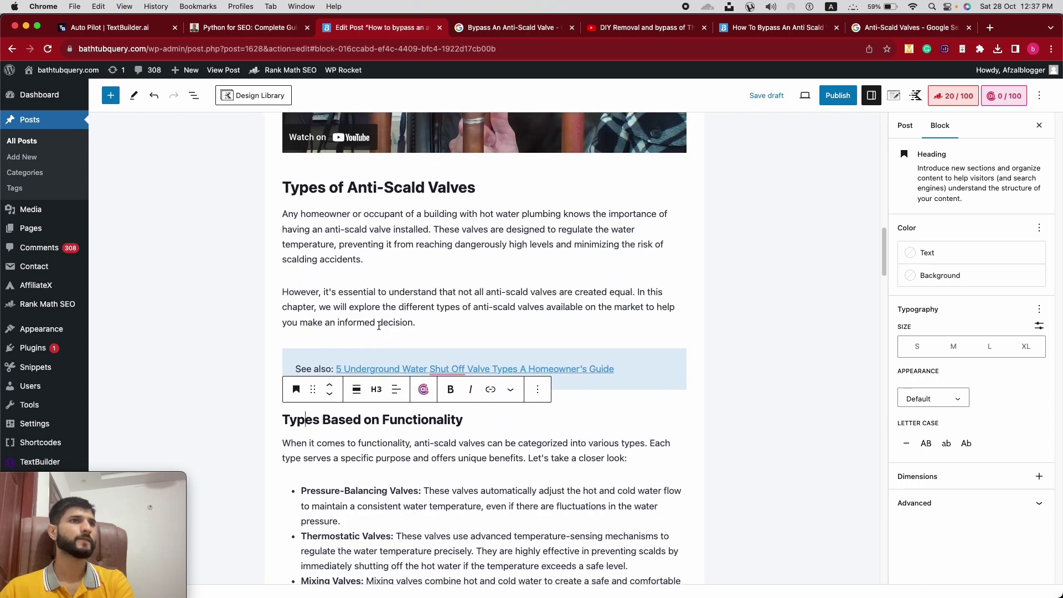
{"action": "scroll", "coordinate": [379, 326], "scroll_direction": "up", "scroll_amount": 3}
{"action": "scroll", "coordinate": [379, 328], "scroll_direction": "down", "scroll_amount": 17}
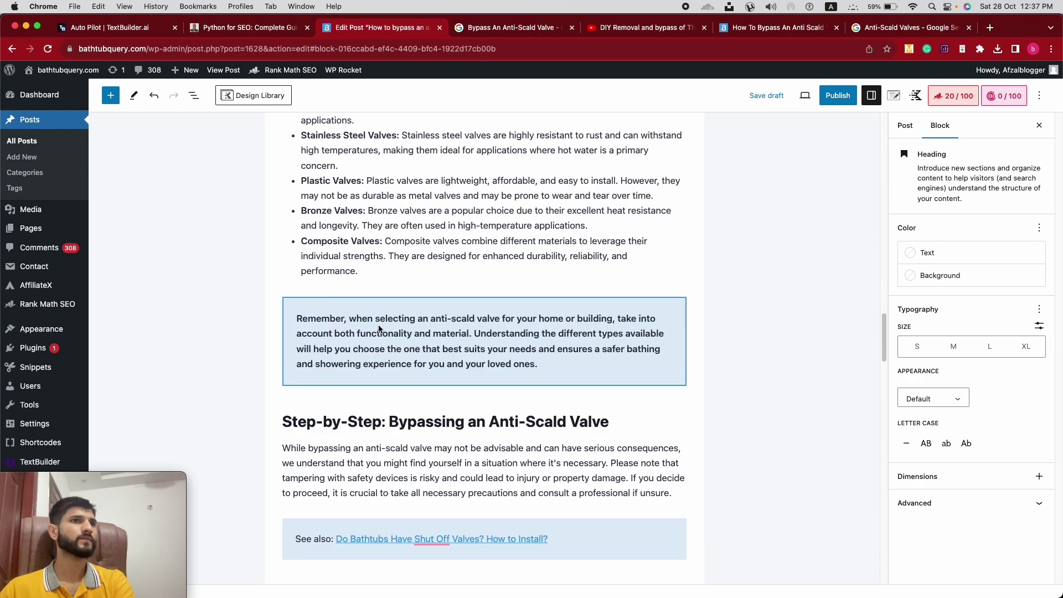
{"action": "scroll", "coordinate": [379, 328], "scroll_direction": "up", "scroll_amount": 8}
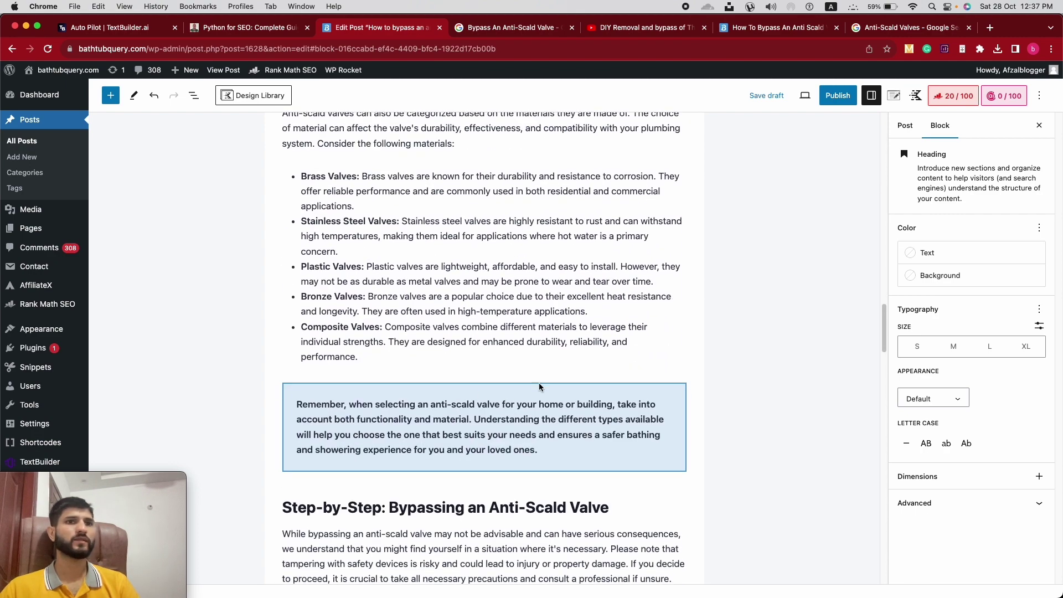
{"action": "scroll", "coordinate": [538, 378], "scroll_direction": "up", "scroll_amount": 4}
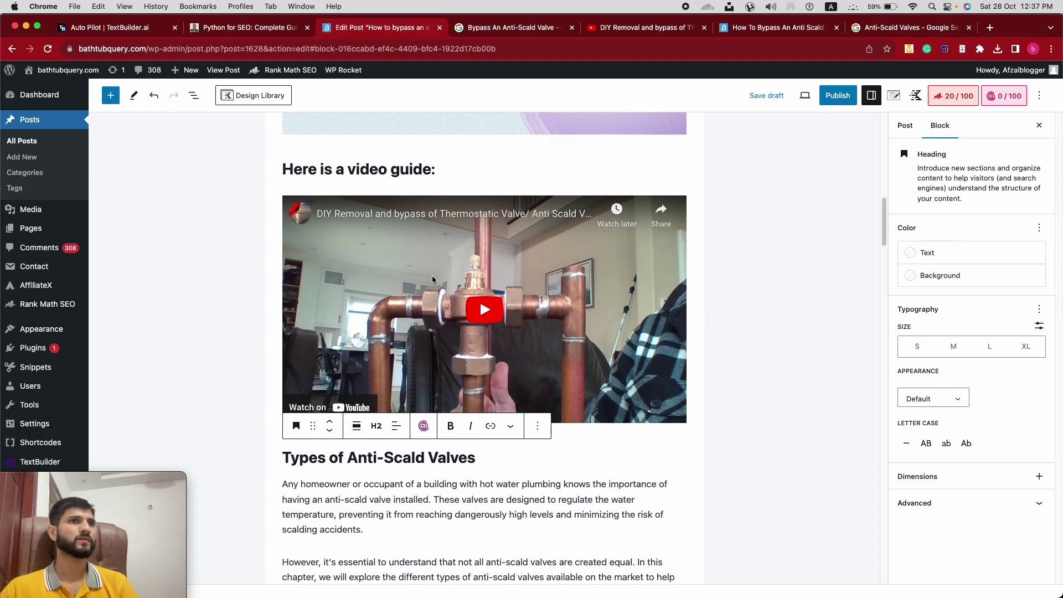
{"action": "scroll", "coordinate": [432, 279], "scroll_direction": "down", "scroll_amount": 20}
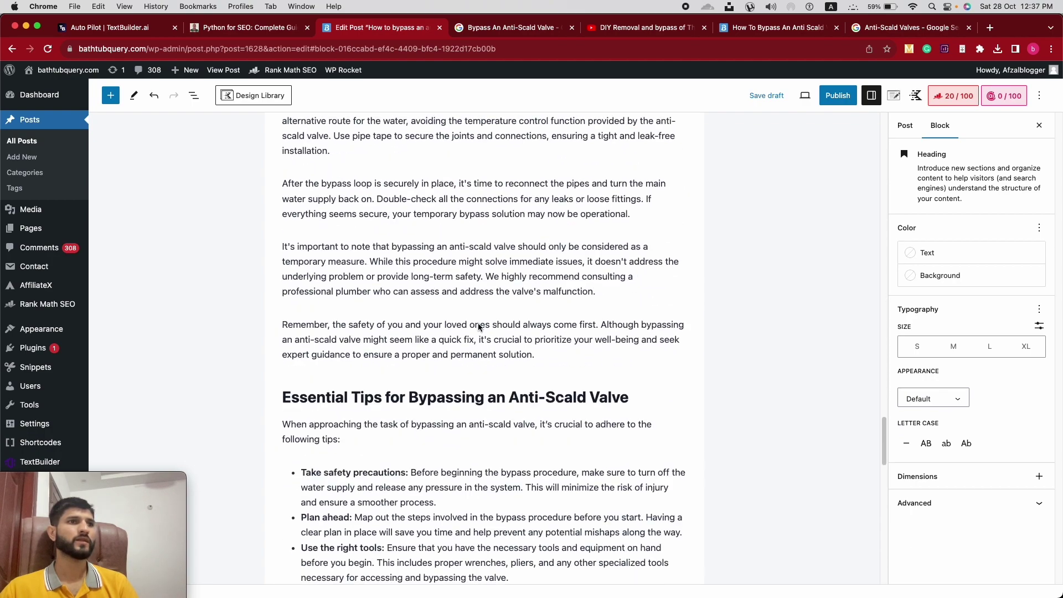
{"action": "scroll", "coordinate": [480, 327], "scroll_direction": "down", "scroll_amount": 6}
Check the post's word count and heading outline, and look over the content from the FAQ back up to the video guide
{"action": "left_click", "coordinate": [193, 95]}
{"action": "left_click", "coordinate": [187, 126]}
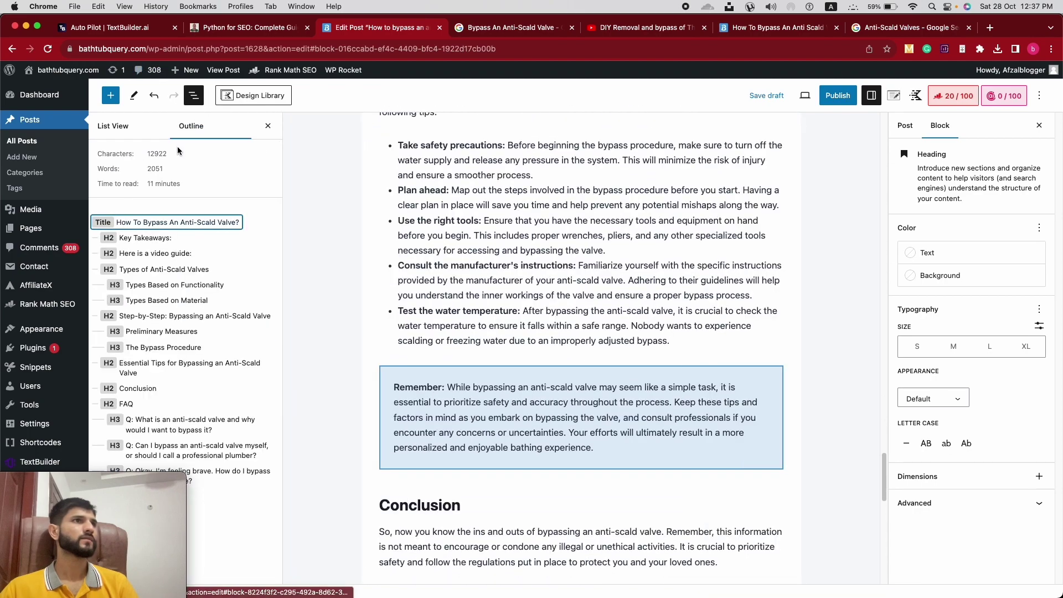
{"action": "left_click", "coordinate": [194, 95]}
{"action": "scroll", "coordinate": [559, 288], "scroll_direction": "down", "scroll_amount": 6}
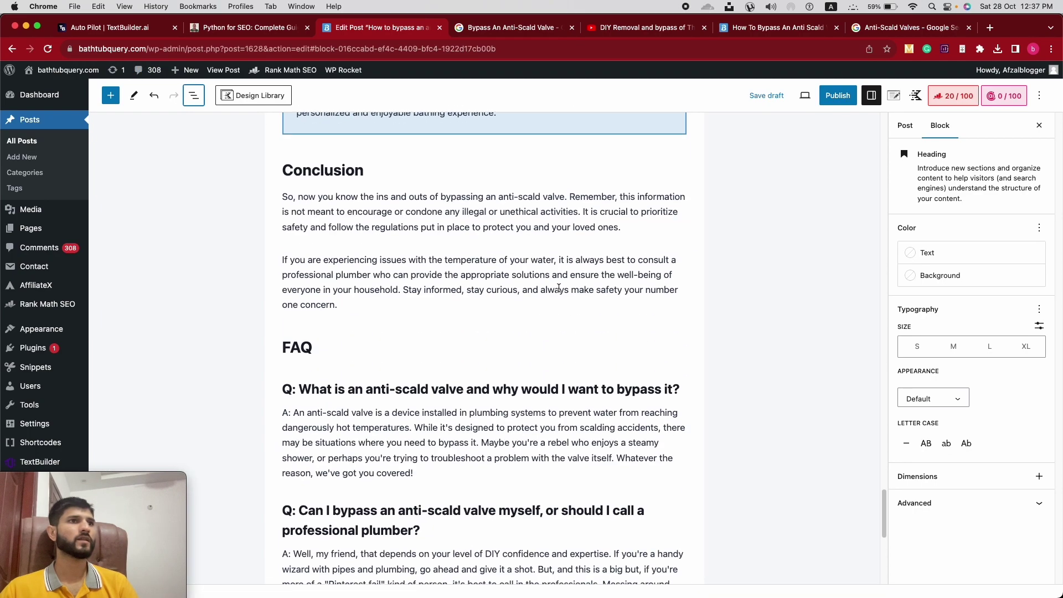
{"action": "scroll", "coordinate": [558, 288], "scroll_direction": "down", "scroll_amount": 4}
{"action": "scroll", "coordinate": [542, 291], "scroll_direction": "up", "scroll_amount": 15}
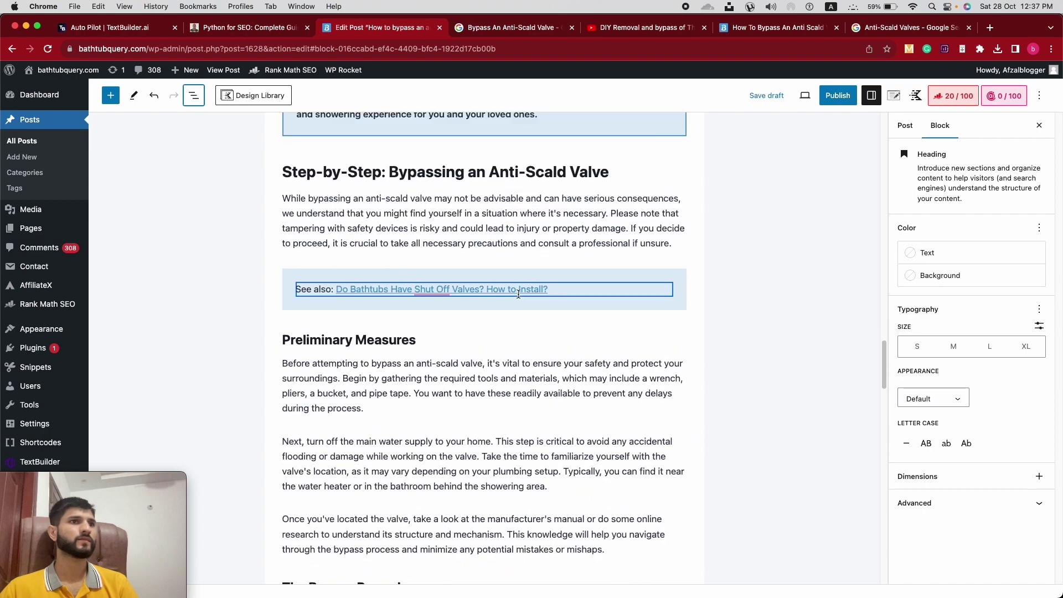
{"action": "scroll", "coordinate": [518, 294], "scroll_direction": "up", "scroll_amount": 12}
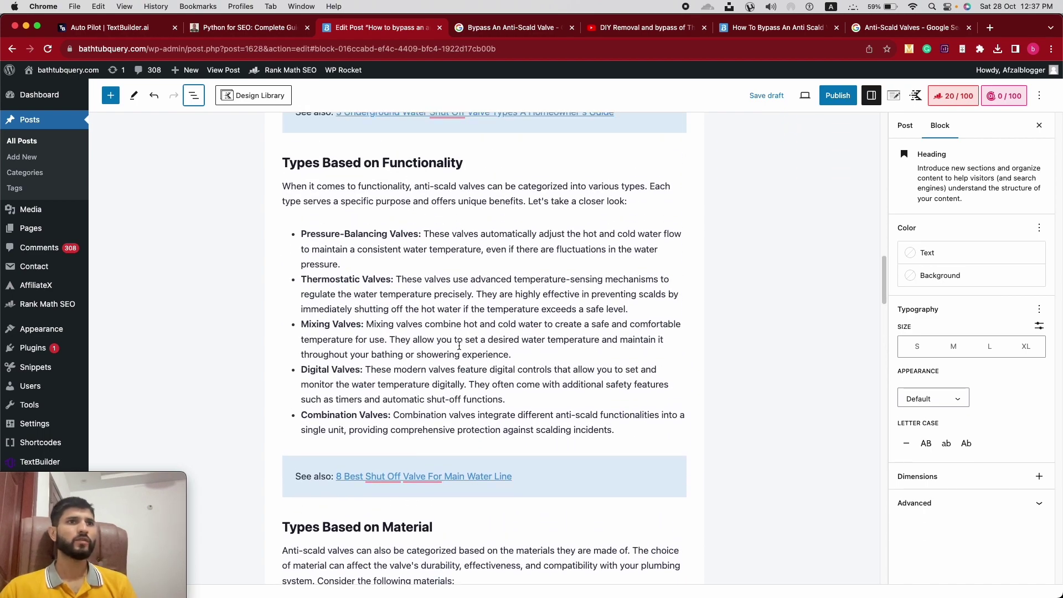
{"action": "scroll", "coordinate": [460, 340], "scroll_direction": "up", "scroll_amount": 10}
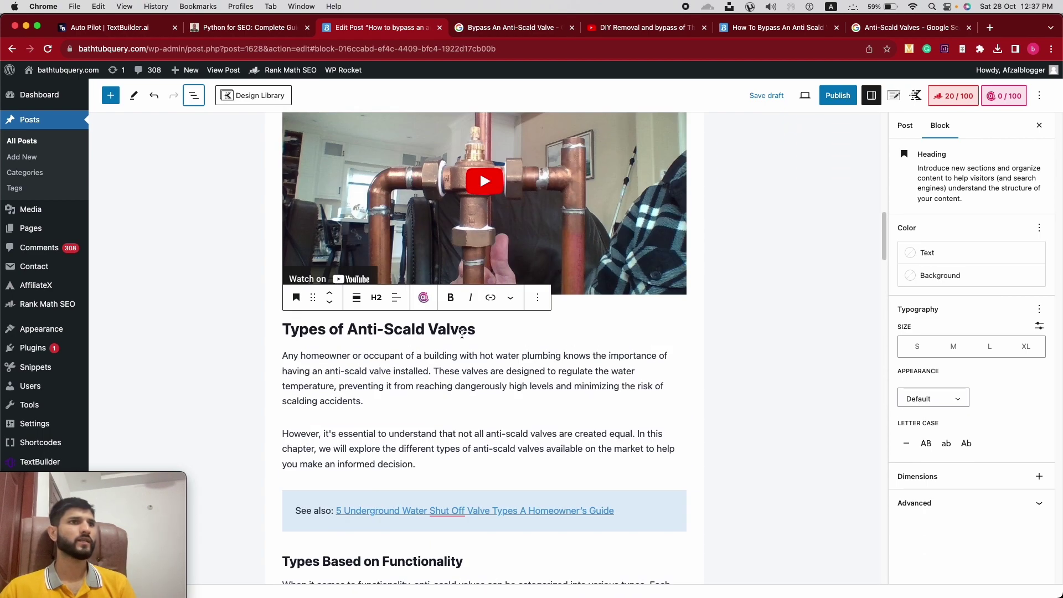
{"action": "scroll", "coordinate": [462, 333], "scroll_direction": "up", "scroll_amount": 5}
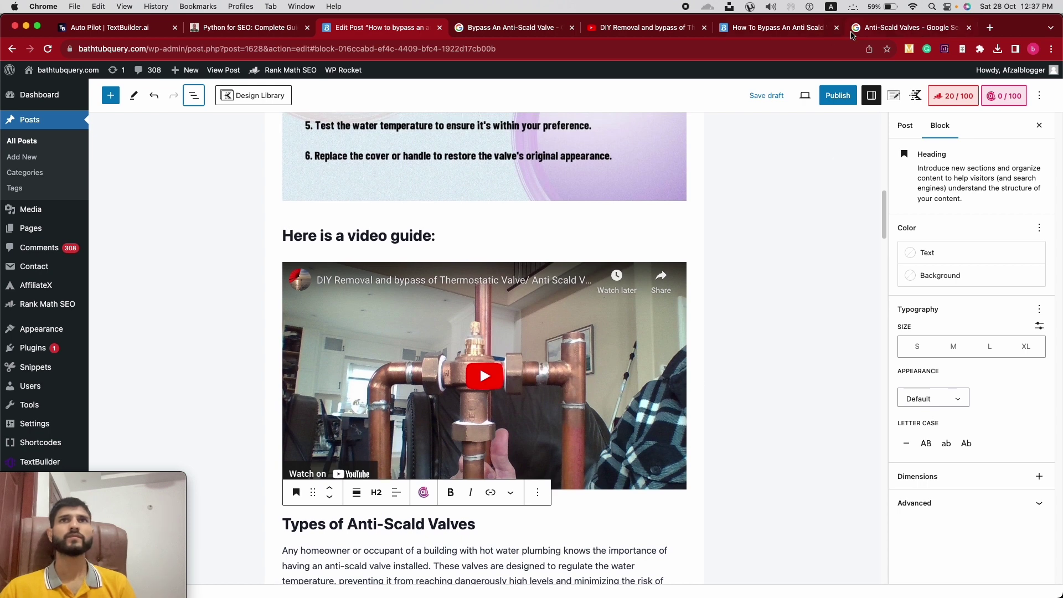
{"action": "scroll", "coordinate": [754, 173], "scroll_direction": "up", "scroll_amount": 1}
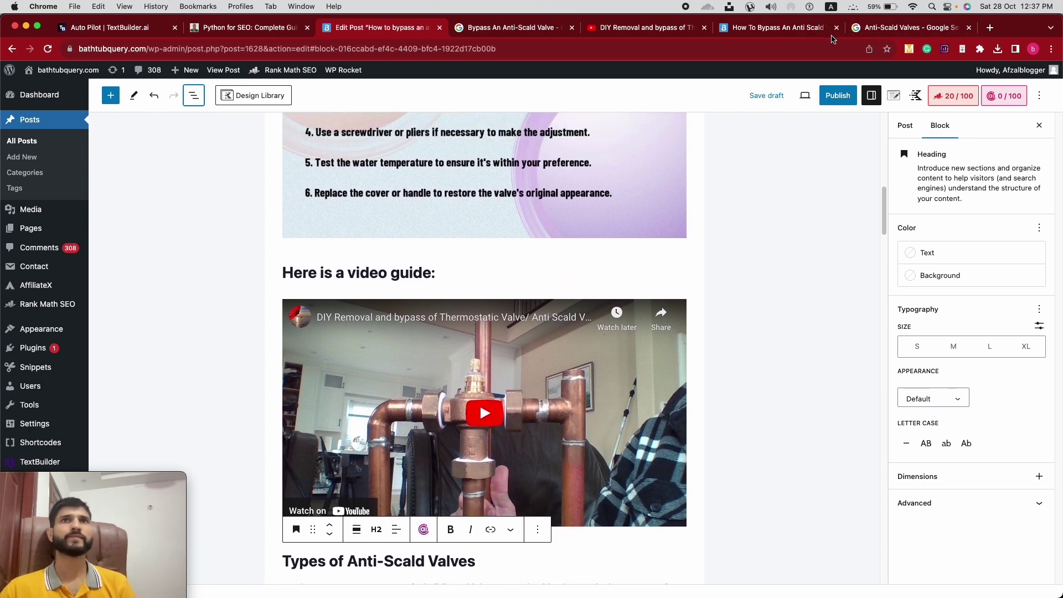
Open Canva in a new browser tab
{"action": "left_click", "coordinate": [988, 28]}
{"action": "type", "text": "ca"}
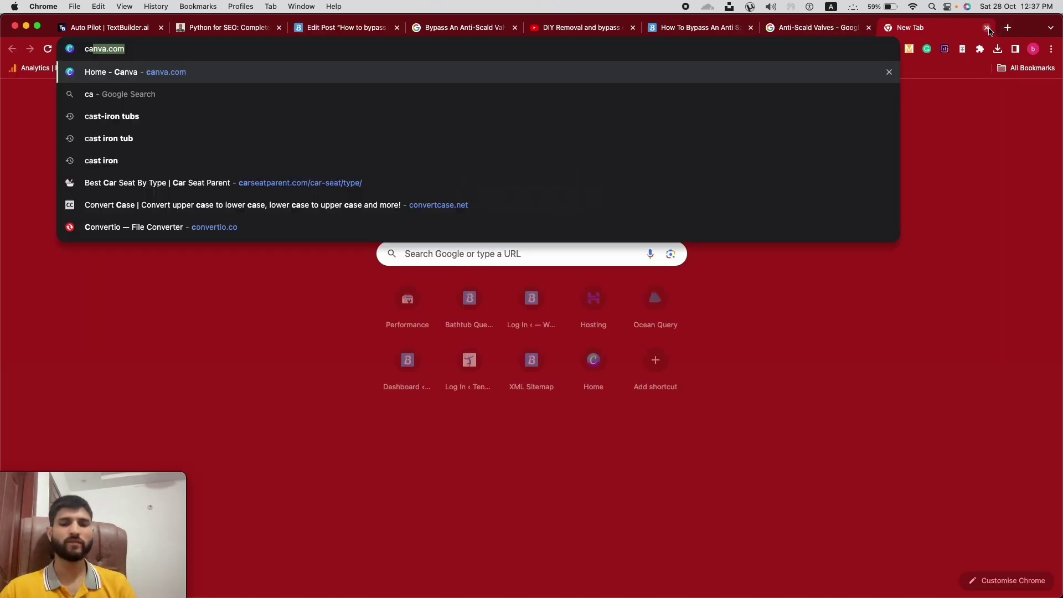
{"action": "key", "text": "Return"}
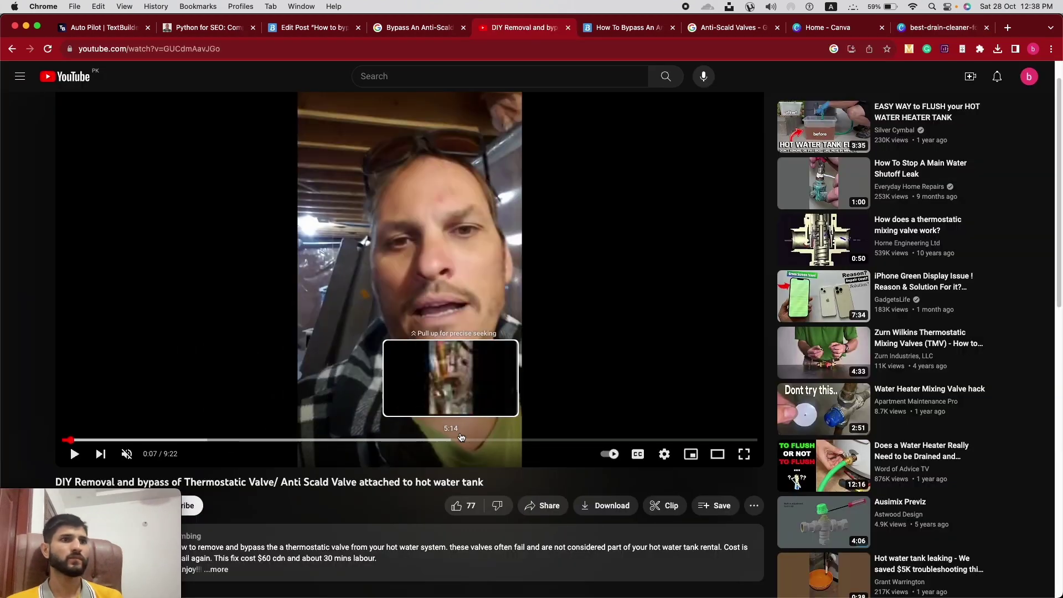
Return from the YouTube video to the Google results for "How to bypass an anti scald valve" and show the image results
{"action": "left_click", "coordinate": [12, 48]}
{"action": "scroll", "coordinate": [564, 324], "scroll_direction": "up", "scroll_amount": 10}
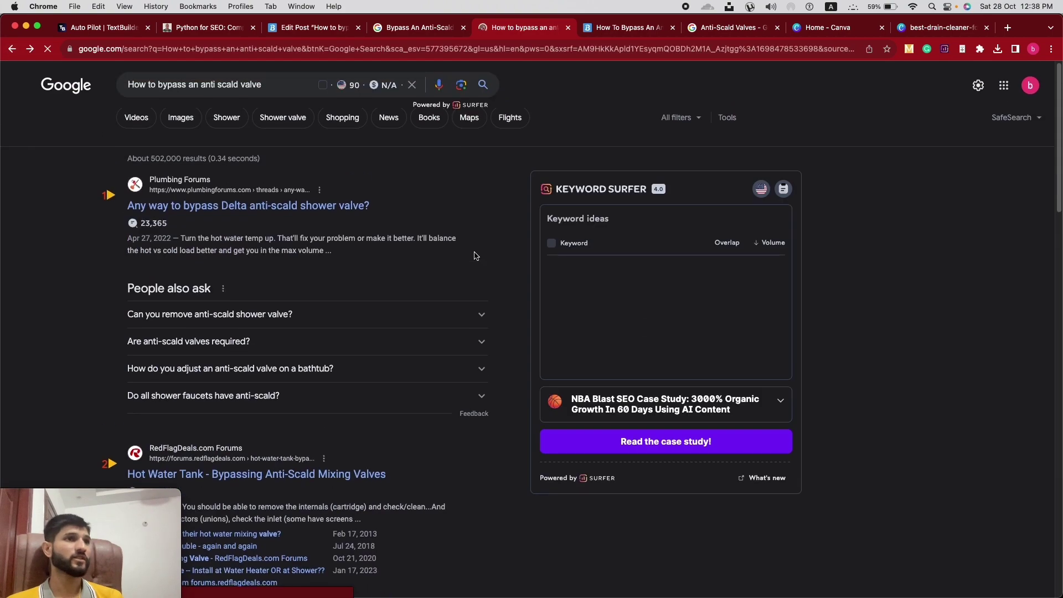
{"action": "scroll", "coordinate": [474, 256], "scroll_direction": "down", "scroll_amount": 8}
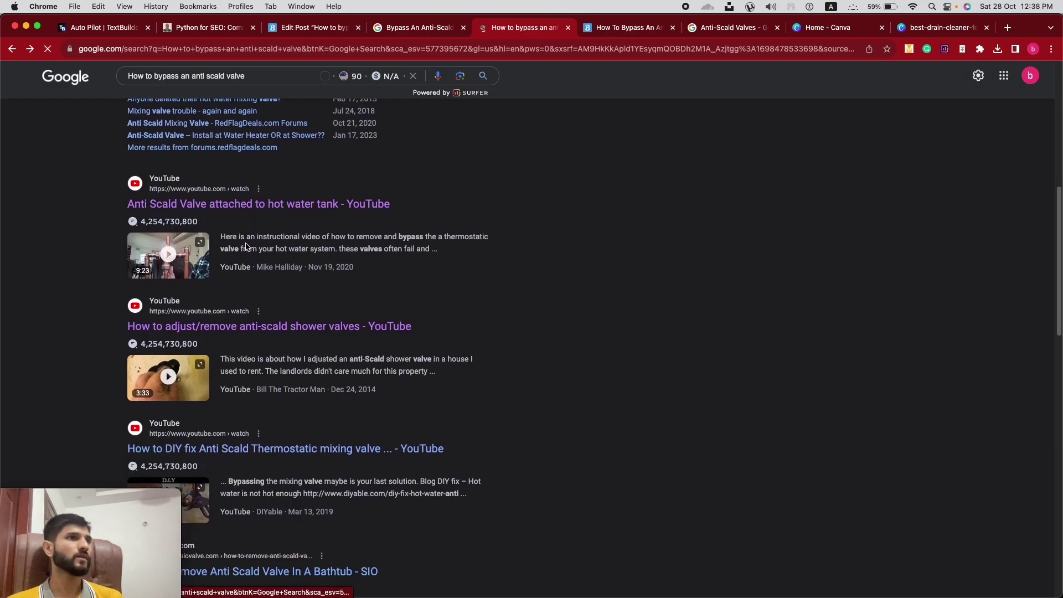
{"action": "scroll", "coordinate": [247, 246], "scroll_direction": "down", "scroll_amount": 3}
{"action": "scroll", "coordinate": [260, 266], "scroll_direction": "up", "scroll_amount": 6}
{"action": "scroll", "coordinate": [276, 287], "scroll_direction": "down", "scroll_amount": 4}
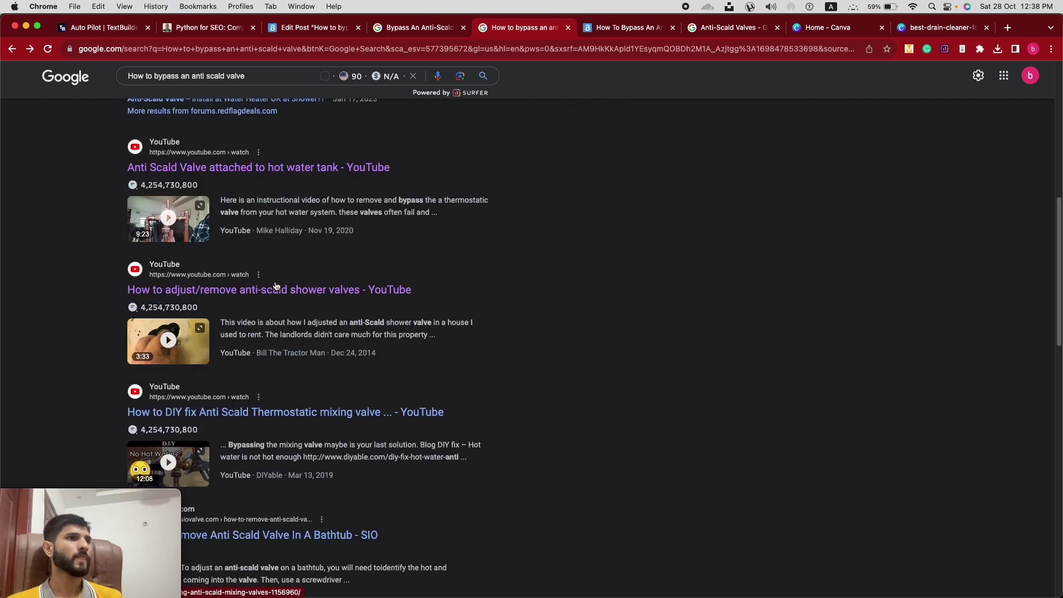
{"action": "scroll", "coordinate": [276, 286], "scroll_direction": "down", "scroll_amount": 2}
{"action": "scroll", "coordinate": [170, 138], "scroll_direction": "up", "scroll_amount": 10}
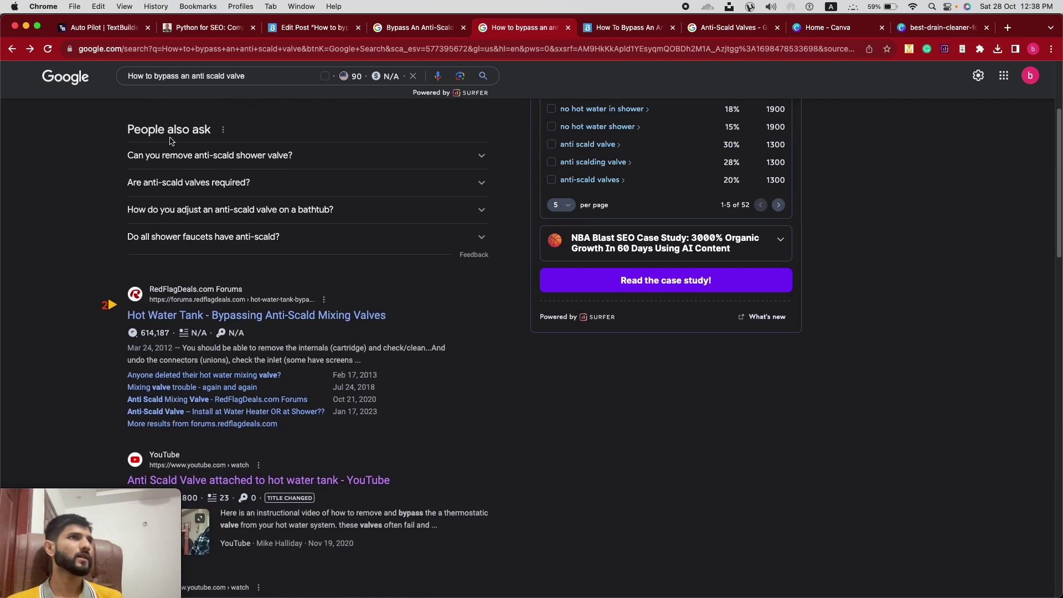
{"action": "left_click", "coordinate": [180, 120]}
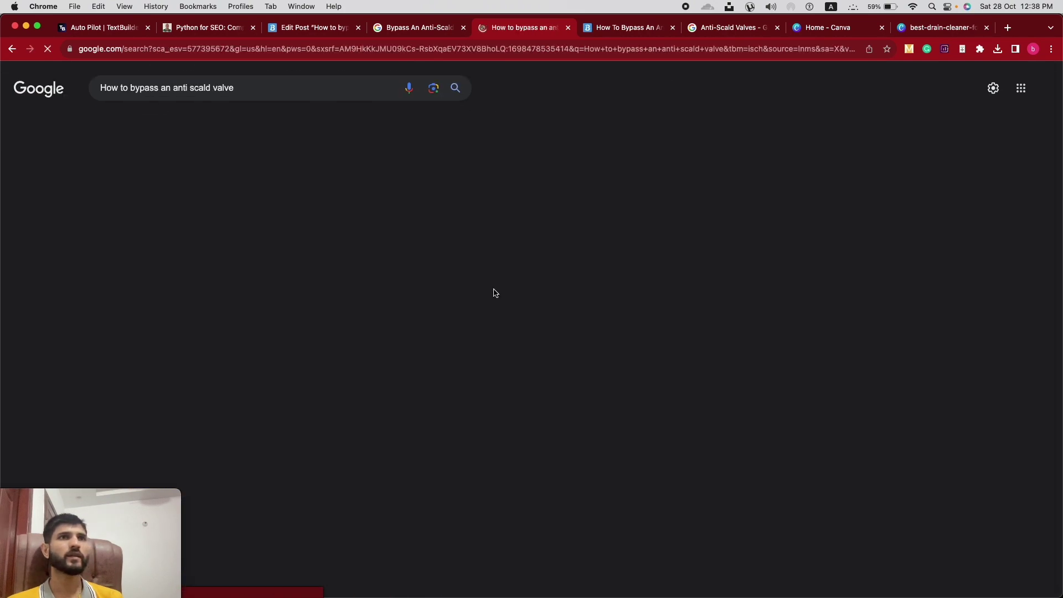
Compare valve pictures in the image results and copy the YouTube image of the white pipe and brass valve on a brick wall
{"action": "left_click", "coordinate": [584, 248]}
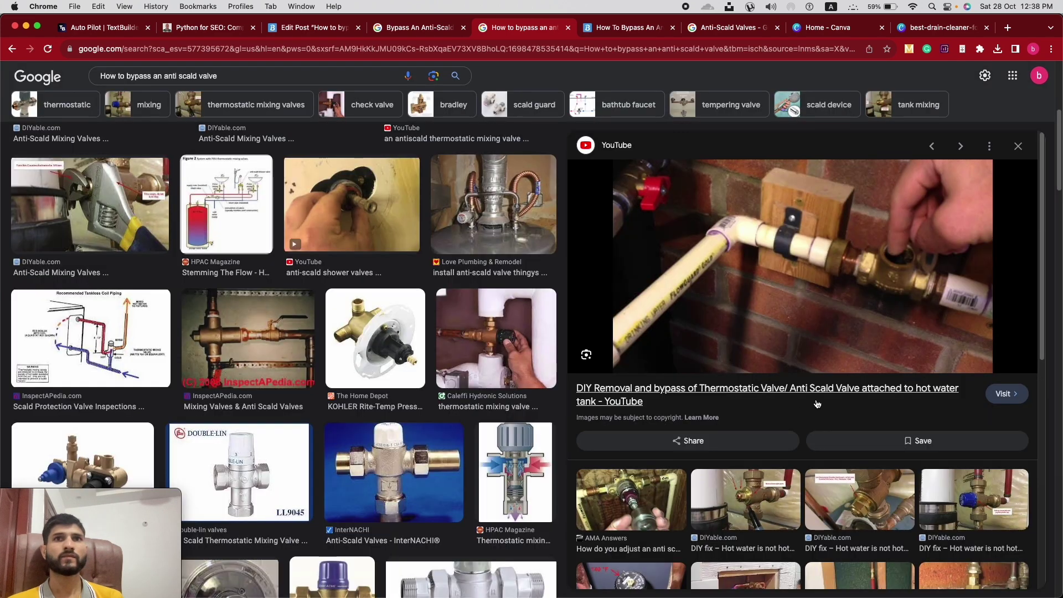
{"action": "scroll", "coordinate": [685, 310], "scroll_direction": "down", "scroll_amount": 3}
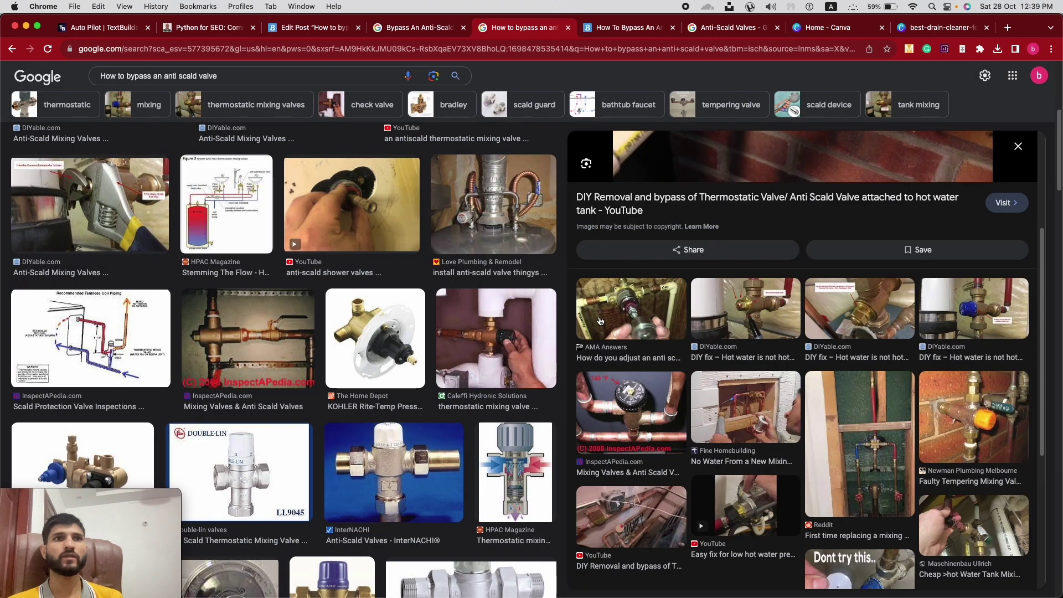
{"action": "left_click", "coordinate": [583, 312]}
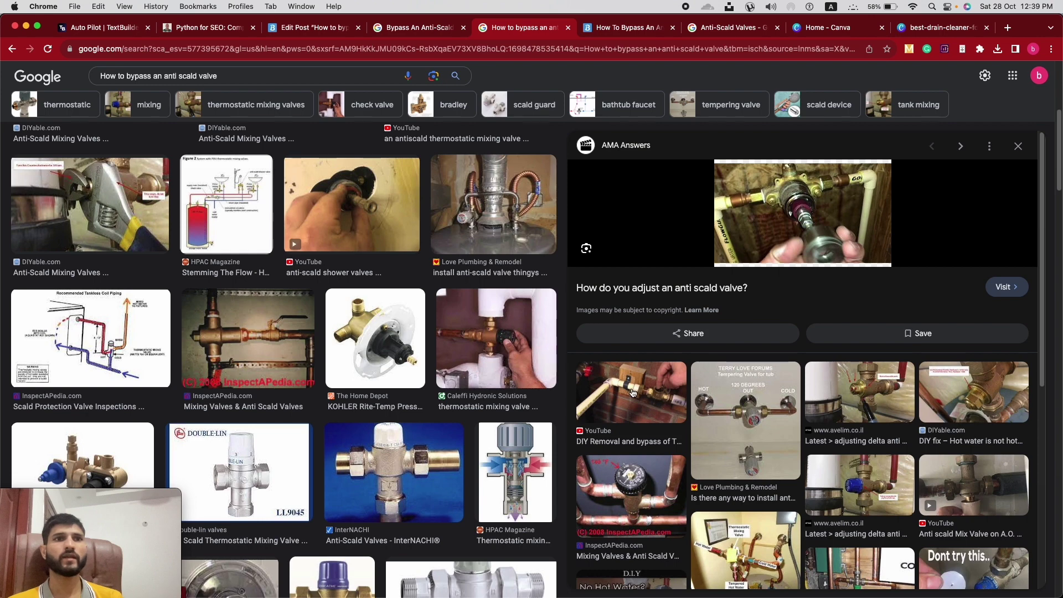
{"action": "left_click", "coordinate": [633, 392]}
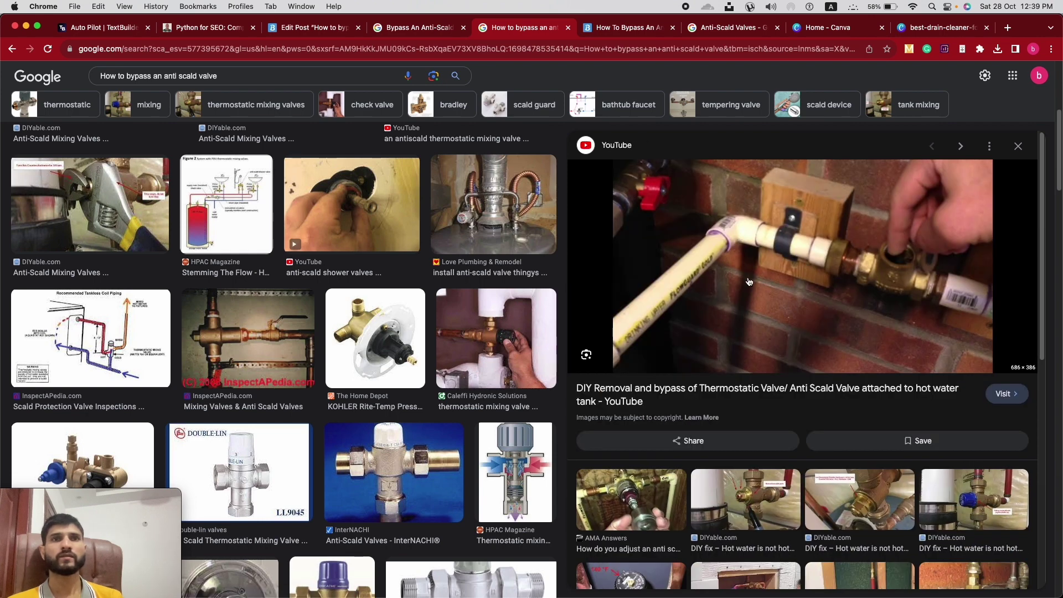
{"action": "right_click", "coordinate": [713, 264]}
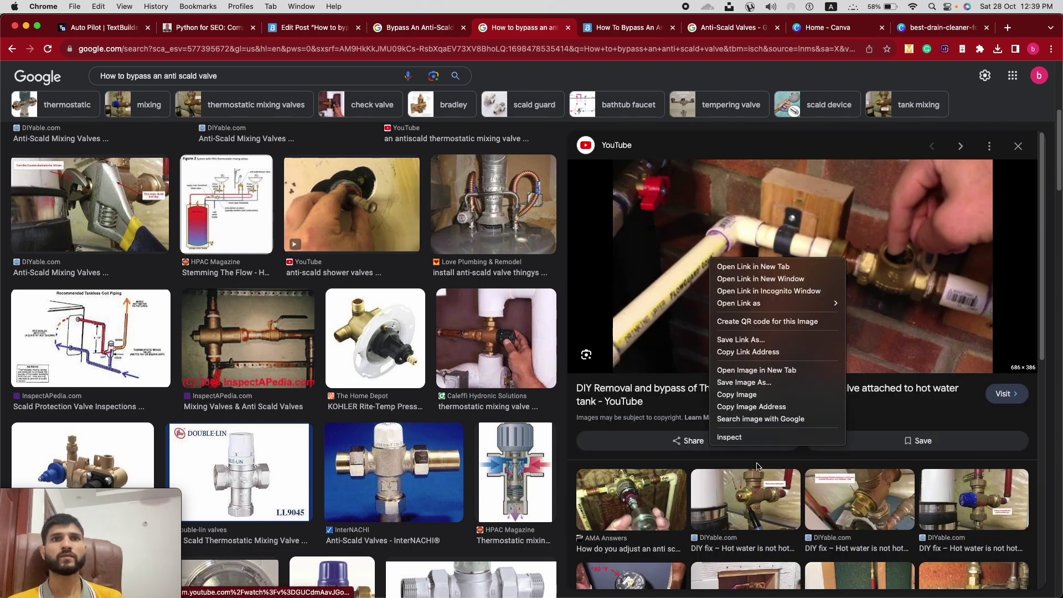
{"action": "left_click", "coordinate": [742, 397]}
Switch to the "best-drain-cleaner-for-pvc-pipes" design in Canva and delete its three product pictures
{"action": "left_click", "coordinate": [940, 27]}
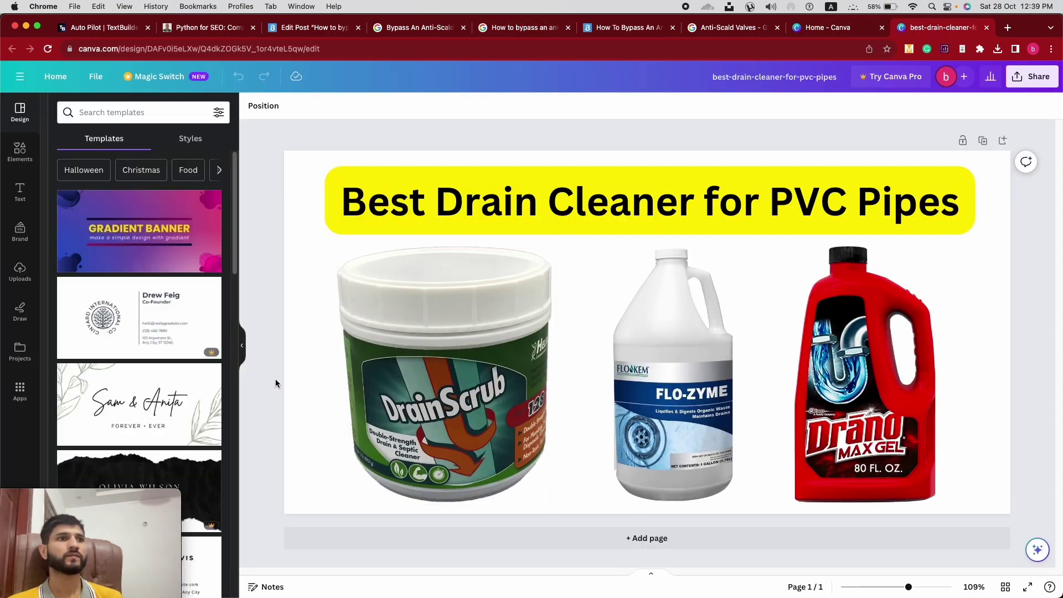
{"action": "left_click_drag", "start_coordinate": [275, 382], "coordinate": [943, 372]}
{"action": "key", "text": "Delete"}
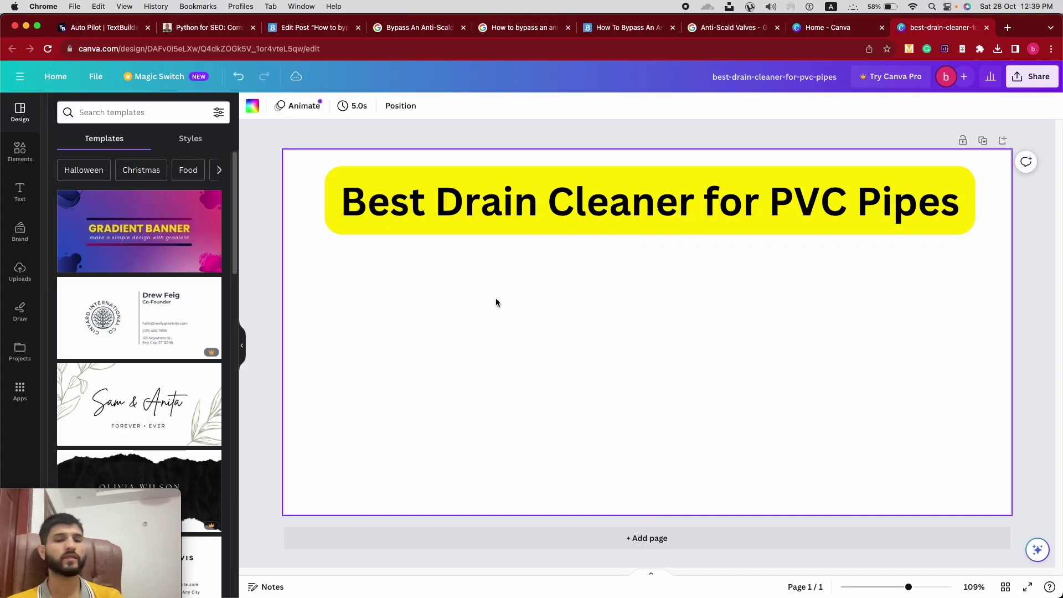
Paste the copied valve image behind the title and enlarge it to cover the whole page
{"action": "key", "text": "cmd+v"}
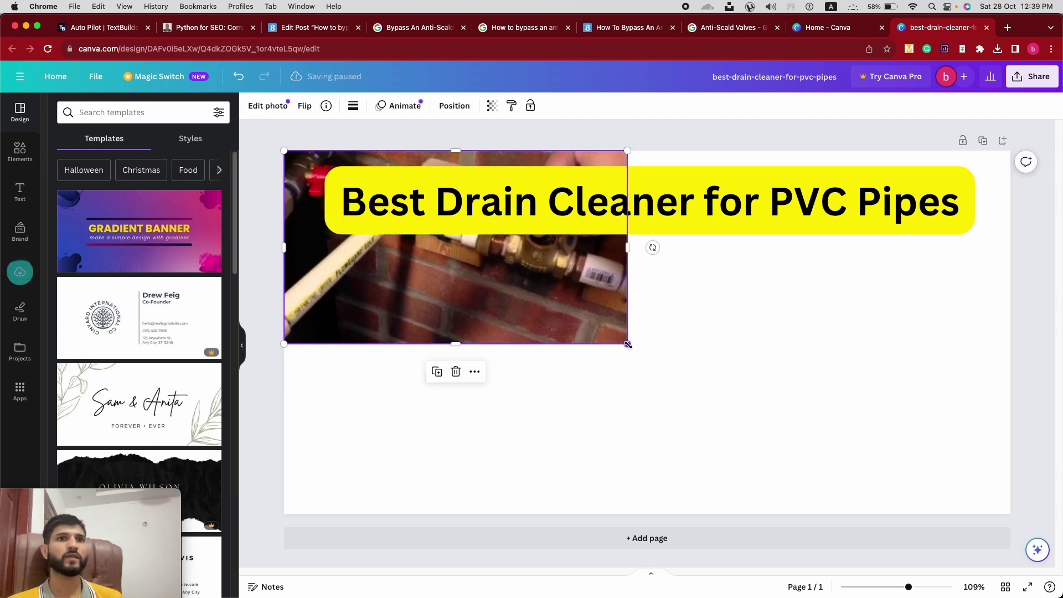
{"action": "left_click_drag", "start_coordinate": [630, 347], "coordinate": [954, 460]}
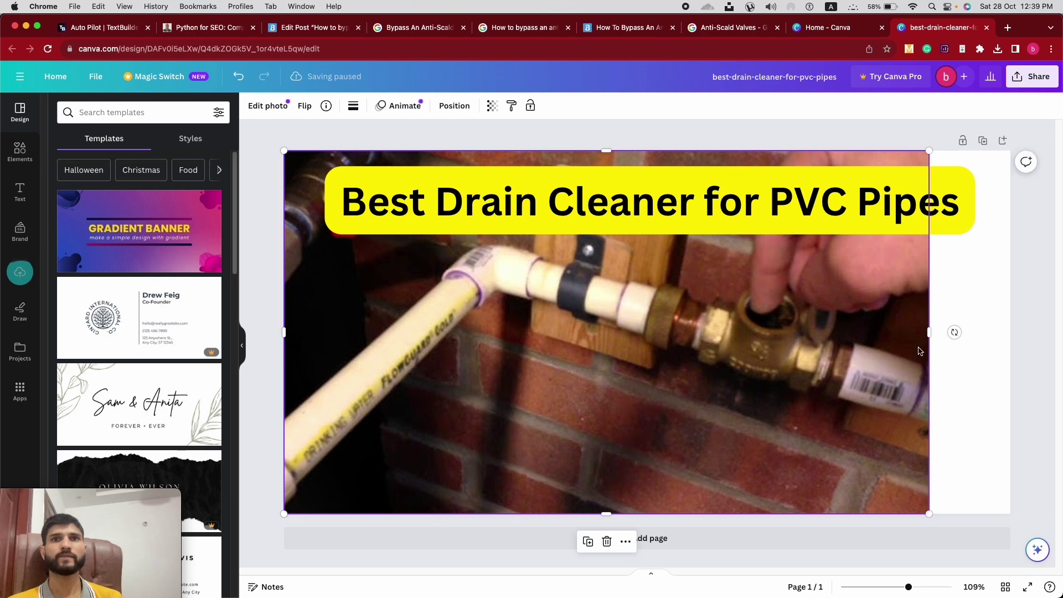
{"action": "left_click_drag", "start_coordinate": [924, 332], "coordinate": [1010, 332]}
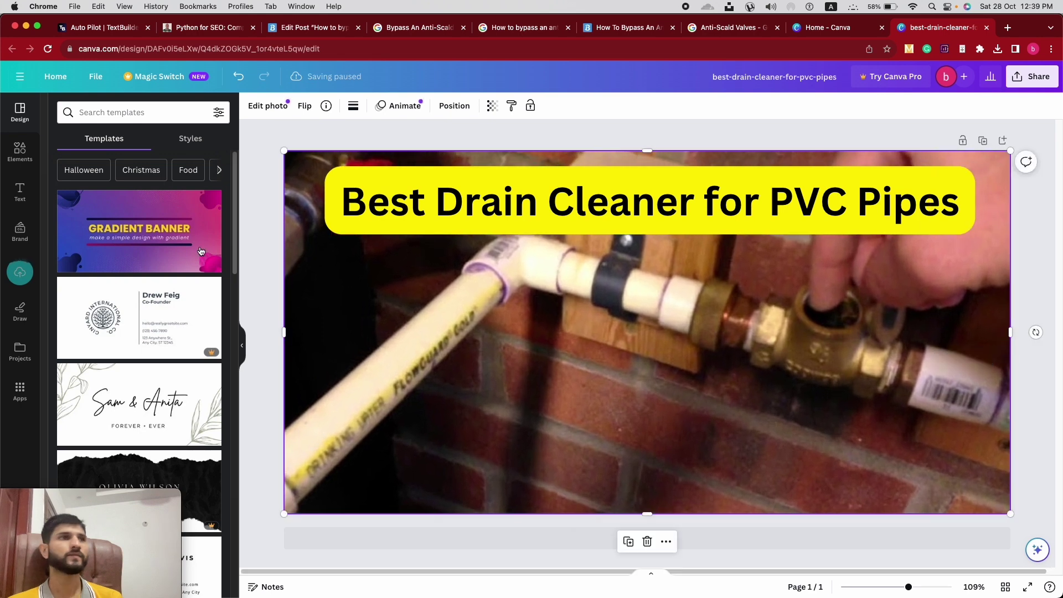
Add a square shape to the design and stretch it to cover the whole 1200 × 600 px page behind the title
{"action": "left_click", "coordinate": [20, 151]}
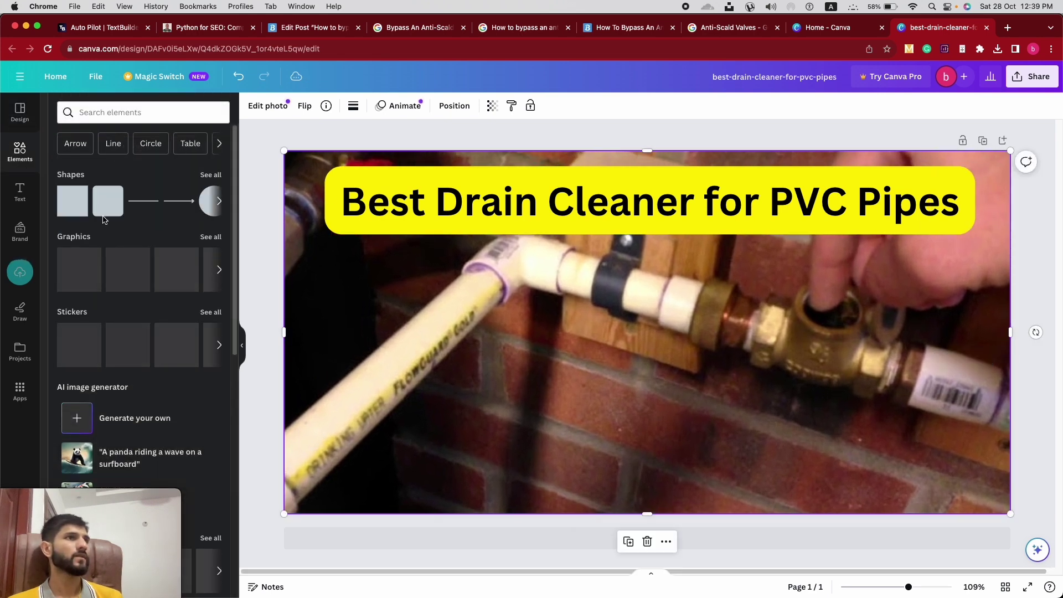
{"action": "left_click", "coordinate": [73, 275]}
{"action": "double_click", "coordinate": [633, 320]}
{"action": "left_click_drag", "start_coordinate": [633, 319], "coordinate": [325, 193]}
{"action": "left_click_drag", "start_coordinate": [393, 259], "coordinate": [680, 513]}
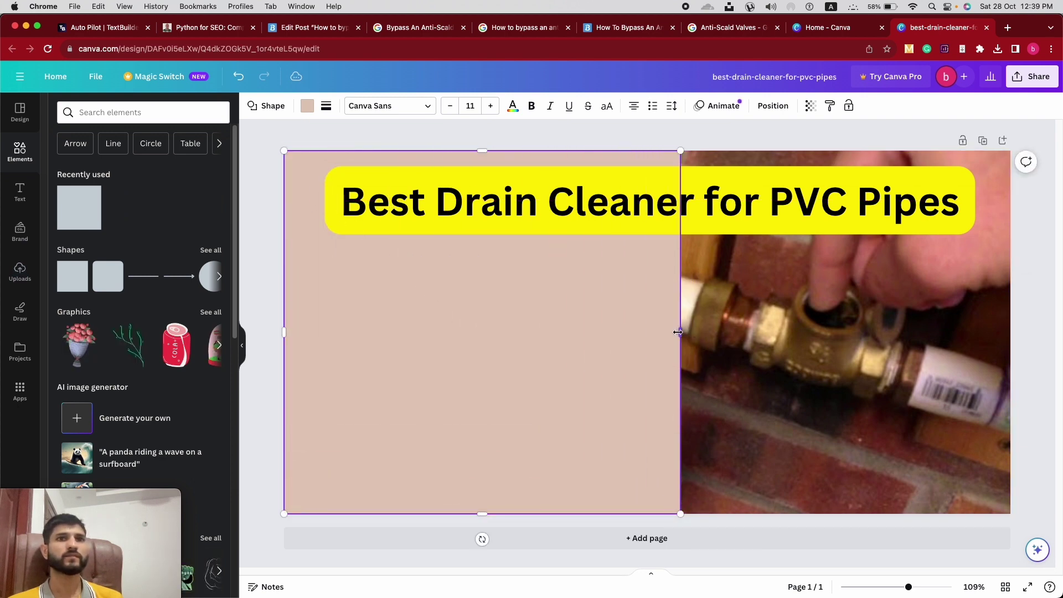
{"action": "left_click_drag", "start_coordinate": [680, 332], "coordinate": [1007, 322]}
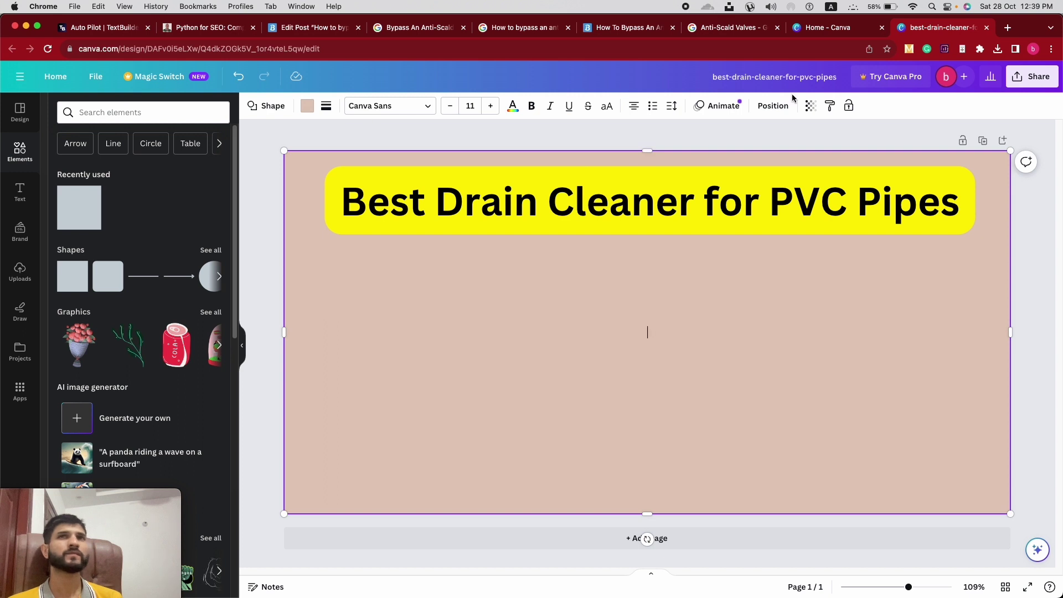
Send the page-sized shape behind the valve photo and bring it forward one layer again
{"action": "left_click", "coordinate": [773, 105]}
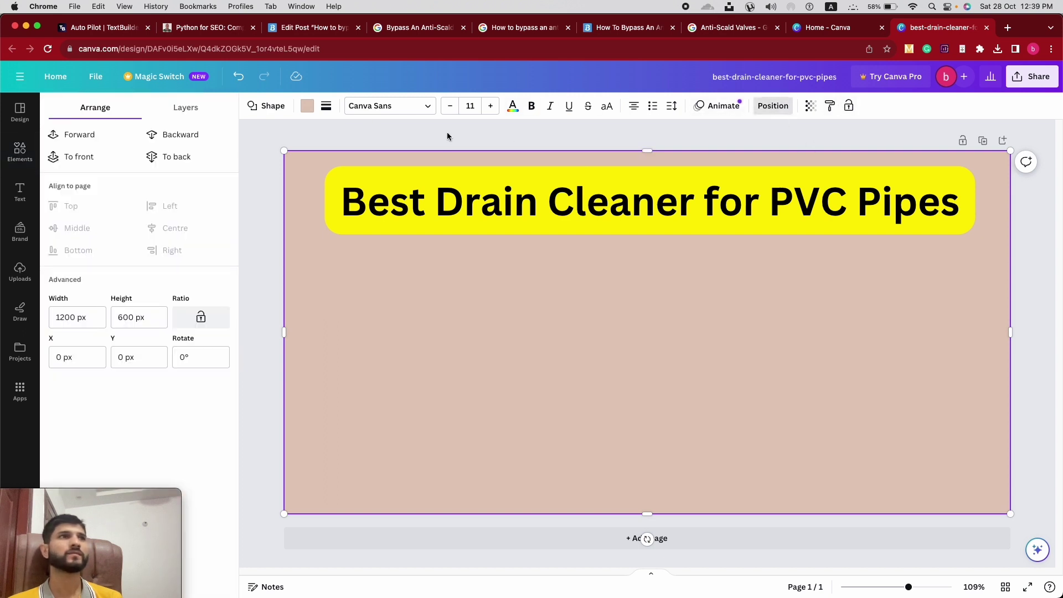
{"action": "left_click", "coordinate": [193, 137]}
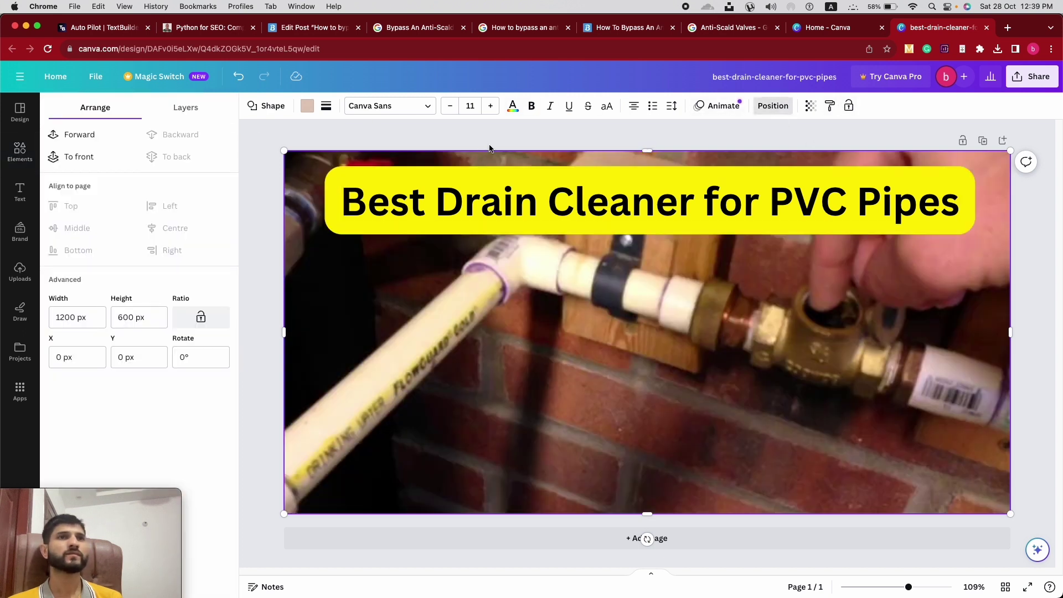
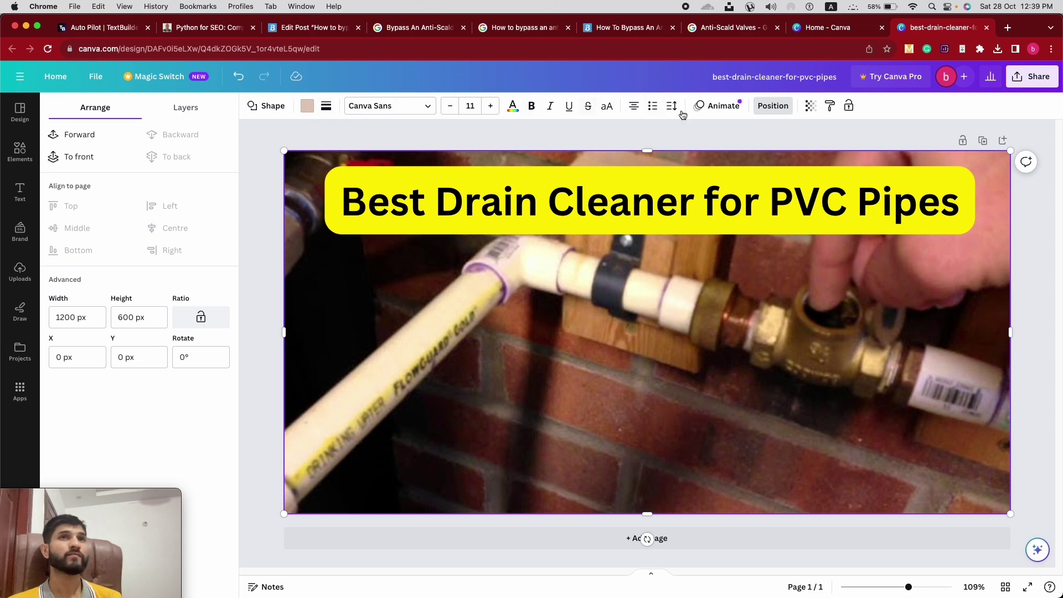
{"action": "left_click", "coordinate": [79, 134]}
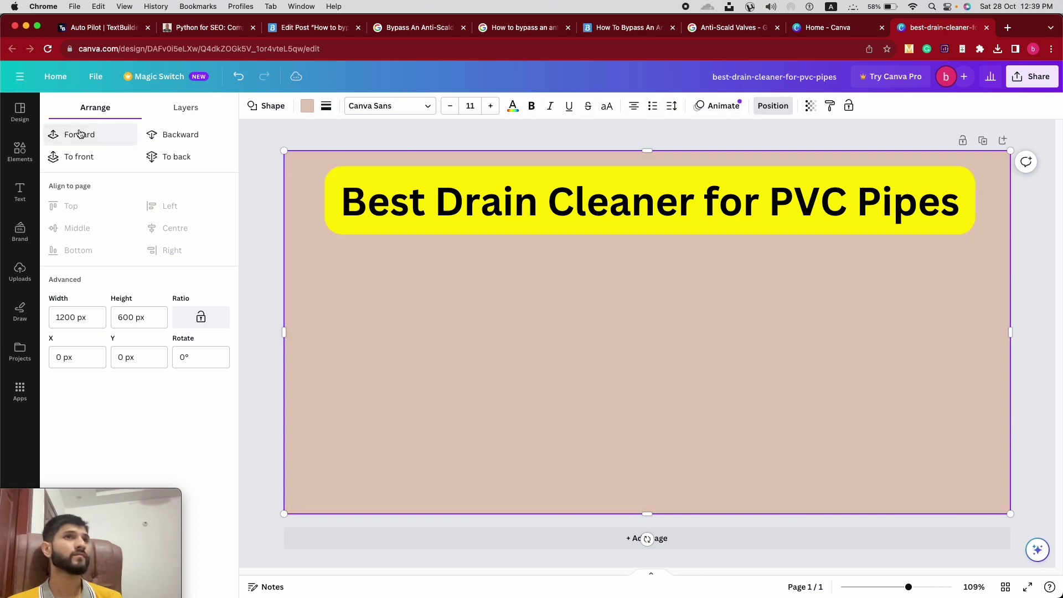
Set the page-sized shape's transparency to 34 and recolour it black to darken the valve photo
{"action": "left_click", "coordinate": [811, 107]}
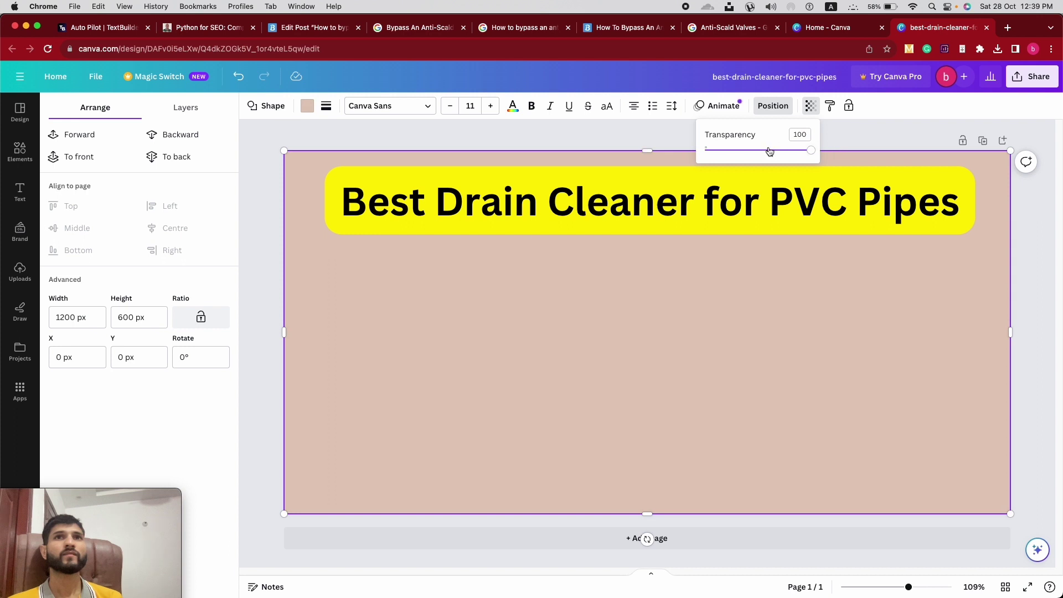
{"action": "left_click_drag", "start_coordinate": [769, 151], "coordinate": [741, 148]}
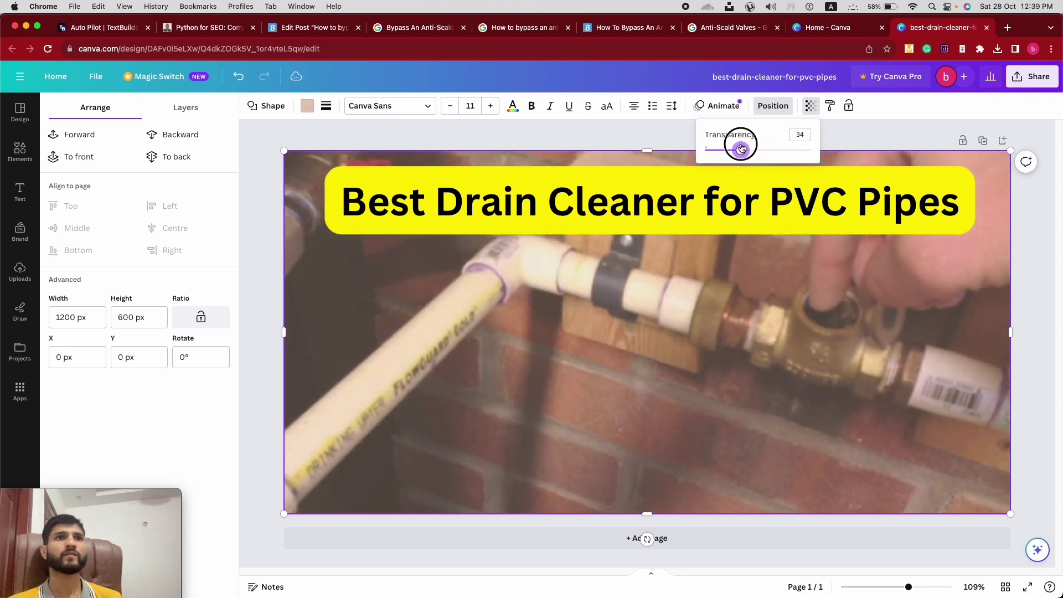
{"action": "left_click", "coordinate": [304, 105]}
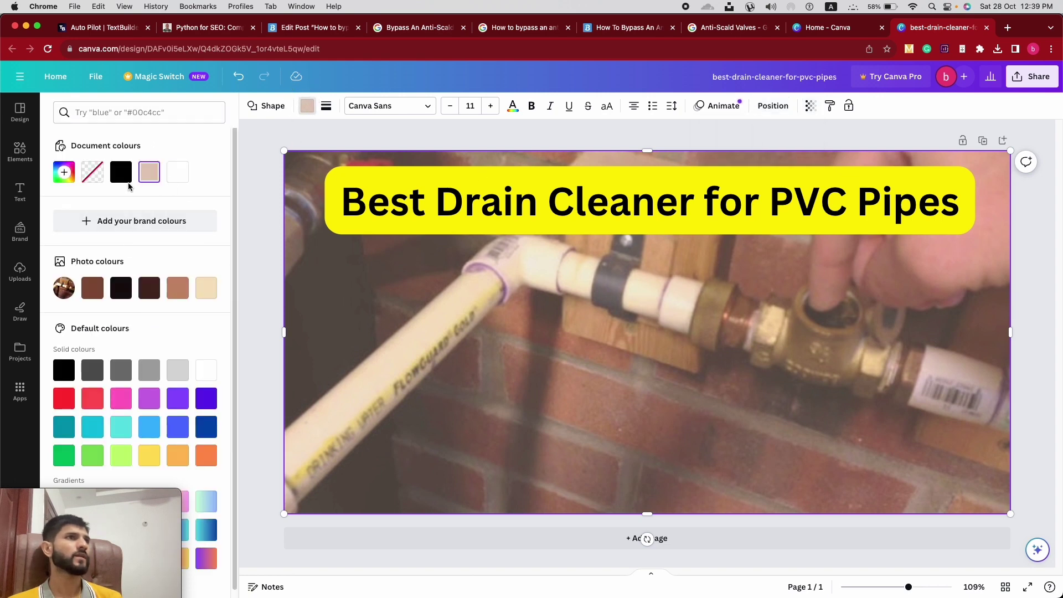
{"action": "left_click", "coordinate": [121, 173]}
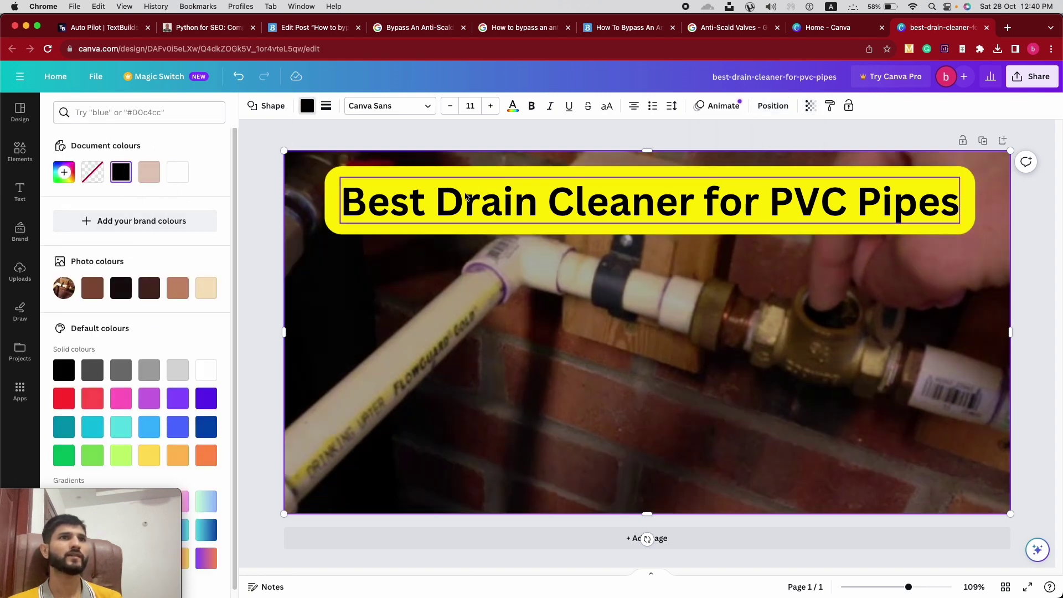
Move the title to the lower part of the photo and replace its text with "How To Bypass An Anti Scald Valve?" copied from the post preview
{"action": "left_click", "coordinate": [466, 196]}
{"action": "left_click_drag", "start_coordinate": [634, 192], "coordinate": [631, 414]}
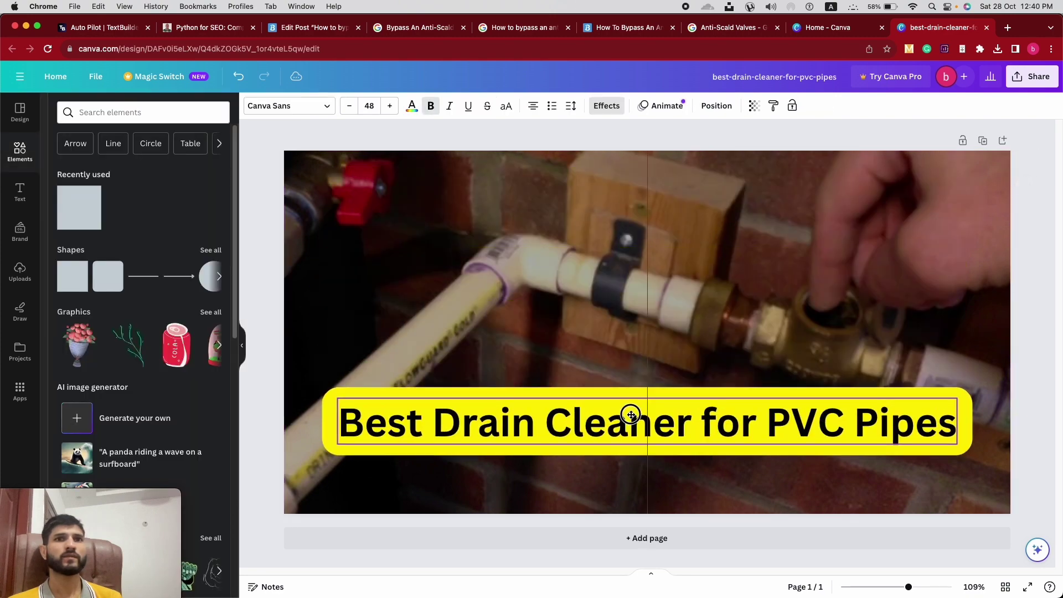
{"action": "key", "text": "super+6"}
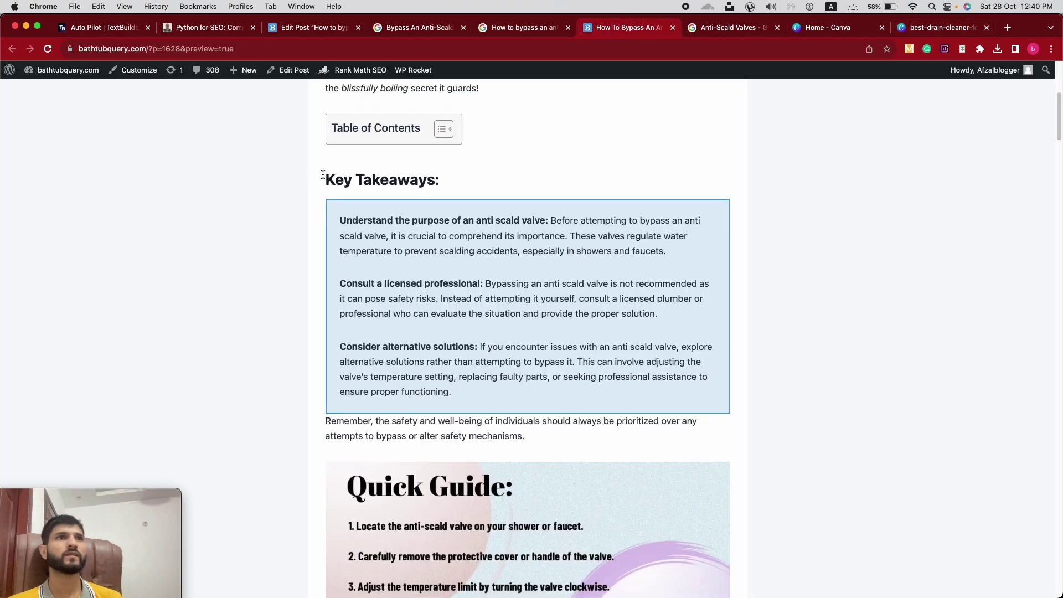
{"action": "scroll", "coordinate": [389, 176], "scroll_direction": "up", "scroll_amount": 5}
{"action": "triple_click", "coordinate": [397, 224]}
{"action": "key", "text": "super+c"}
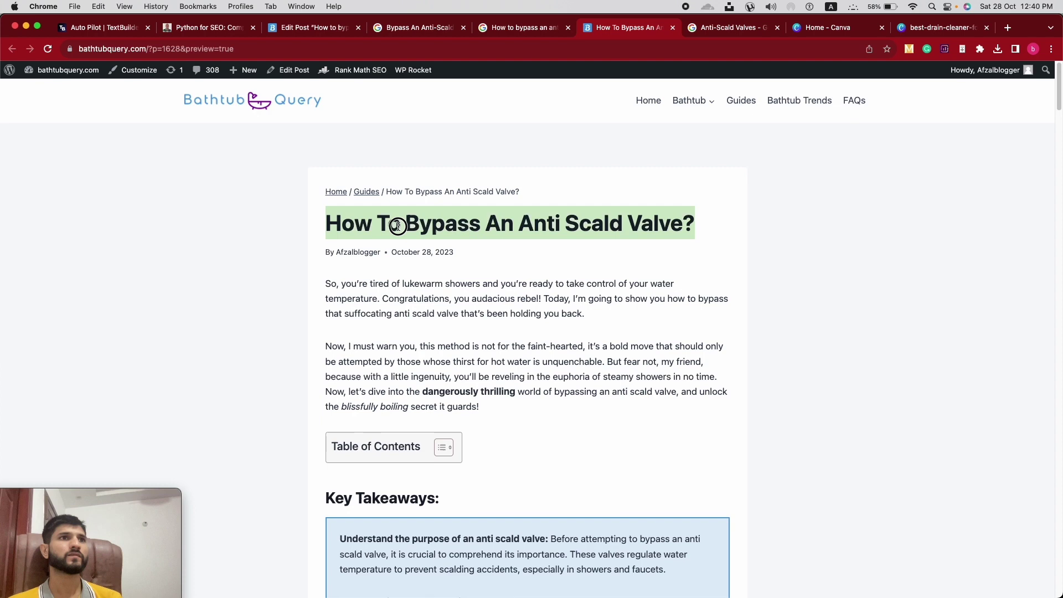
{"action": "left_click", "coordinate": [936, 28]}
{"action": "left_click", "coordinate": [563, 410]}
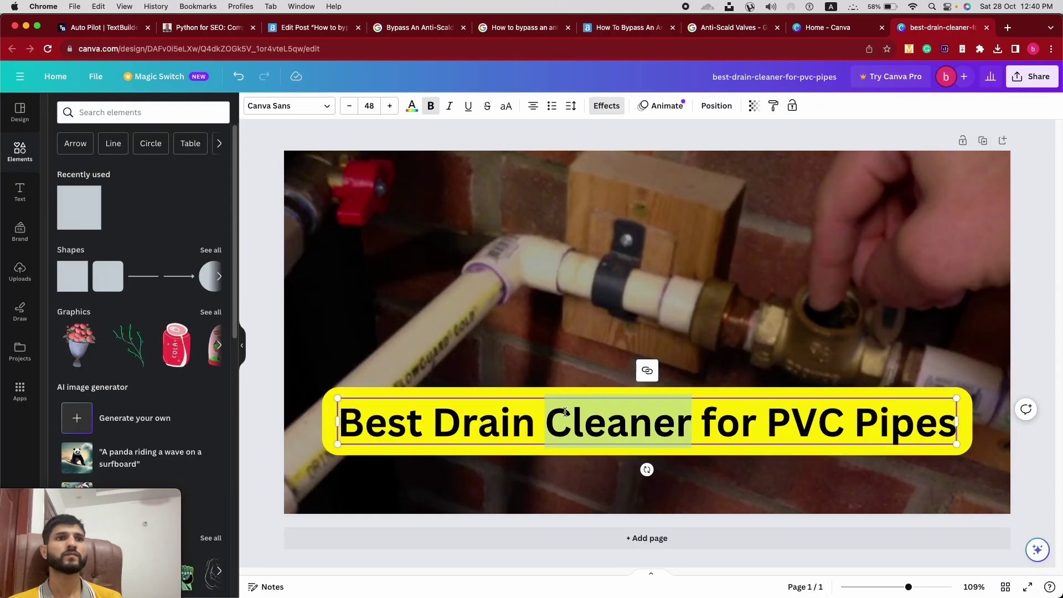
{"action": "key", "text": "super+a"}
{"action": "key", "text": "super+v"}
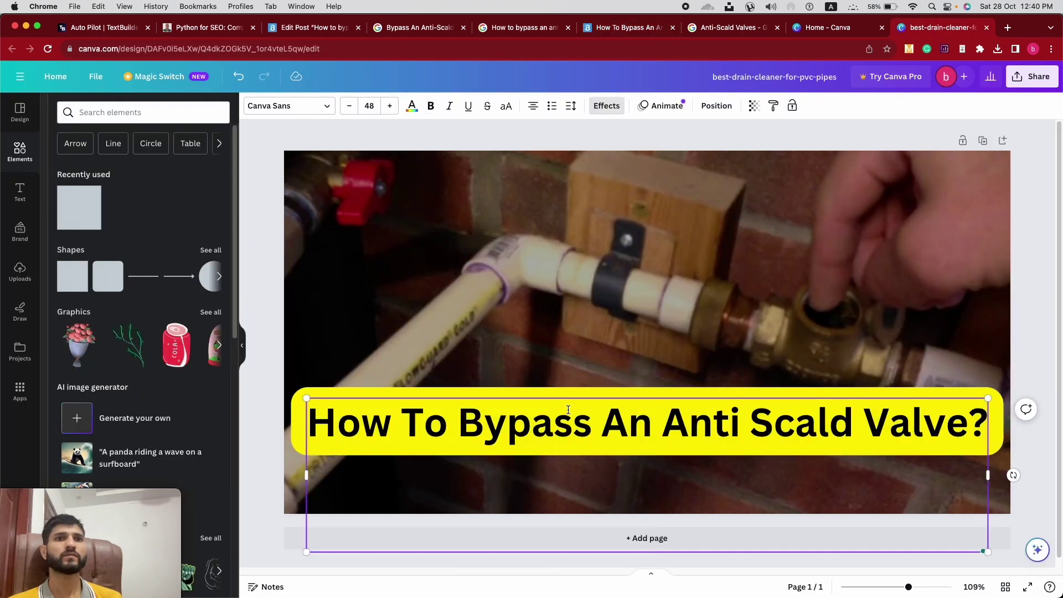
{"action": "key", "text": "BackSpace"}
{"action": "key", "text": "BackSpace"}
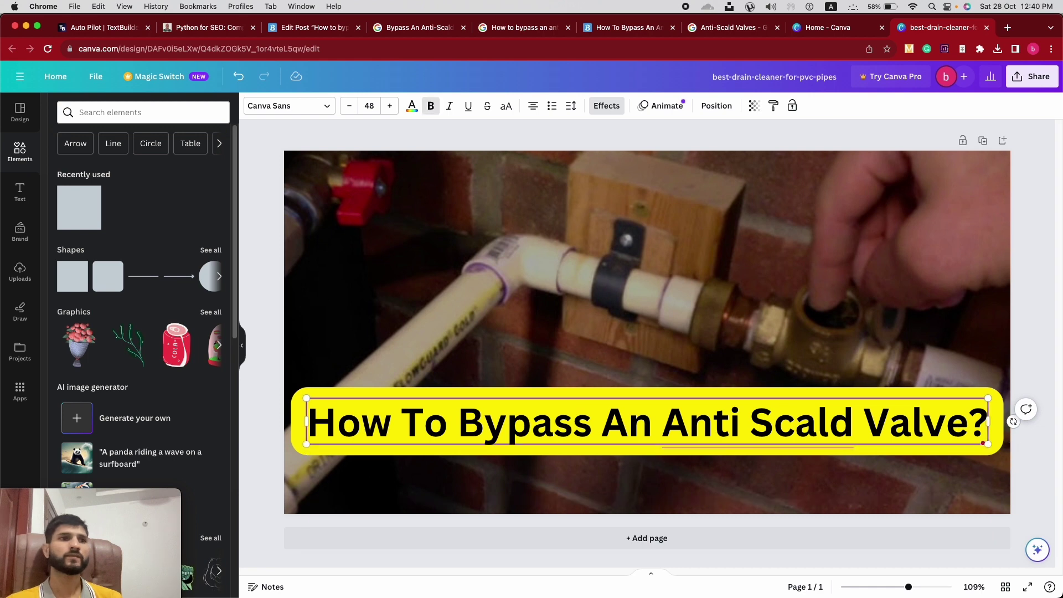
Narrow the title box so the text wraps onto two lines, and place it near the lower centre of the photo
{"action": "left_click", "coordinate": [316, 341]}
{"action": "left_click", "coordinate": [572, 446]}
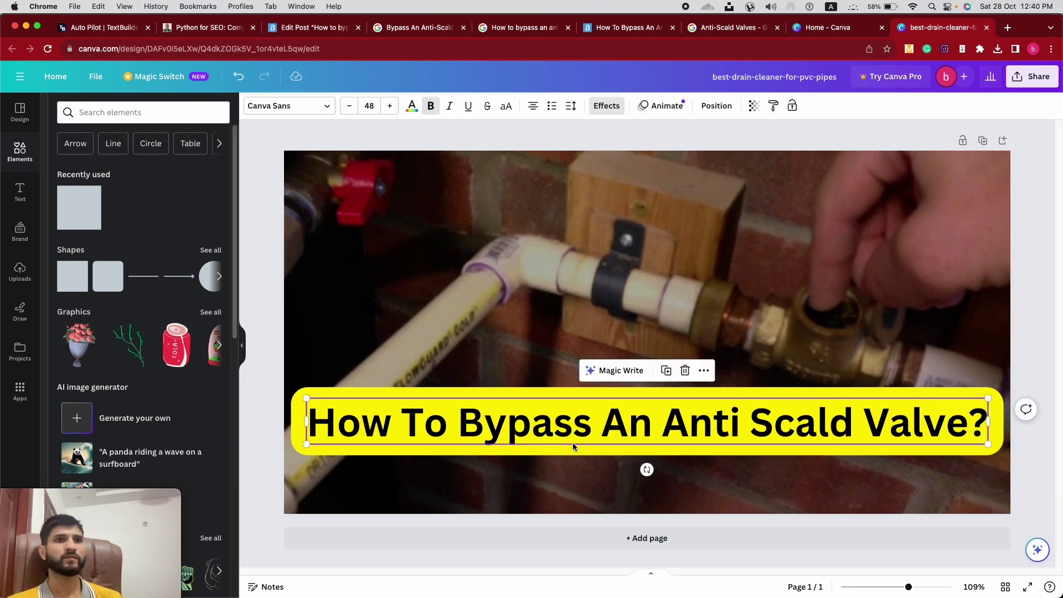
{"action": "left_click_drag", "start_coordinate": [993, 419], "coordinate": [733, 429]}
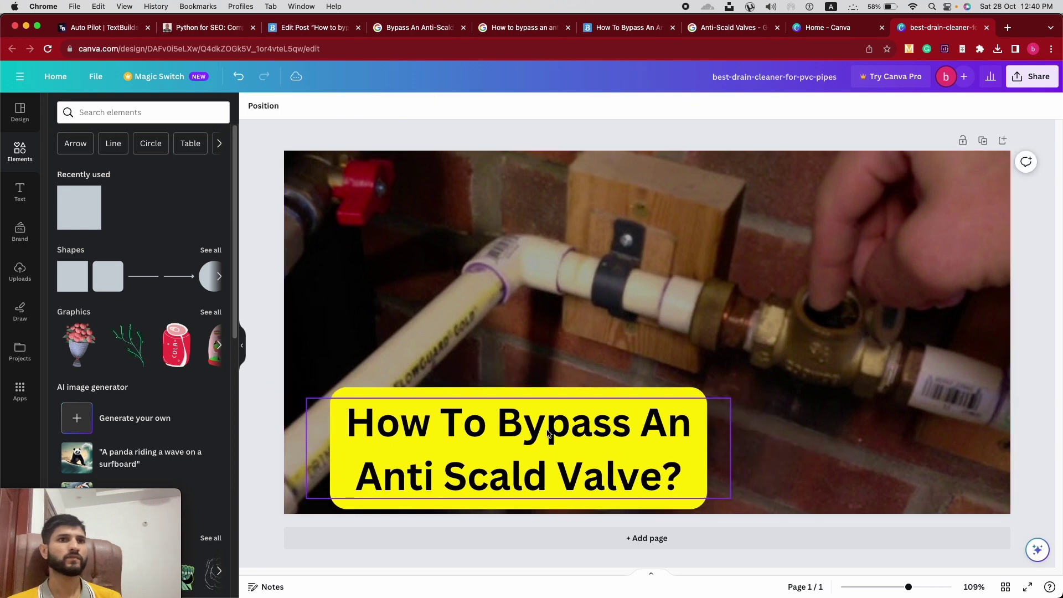
{"action": "left_click_drag", "start_coordinate": [548, 430], "coordinate": [662, 407]}
Search the elements for "arrow" and add the thick white curved arrow graphic to the page
{"action": "left_click", "coordinate": [111, 113]}
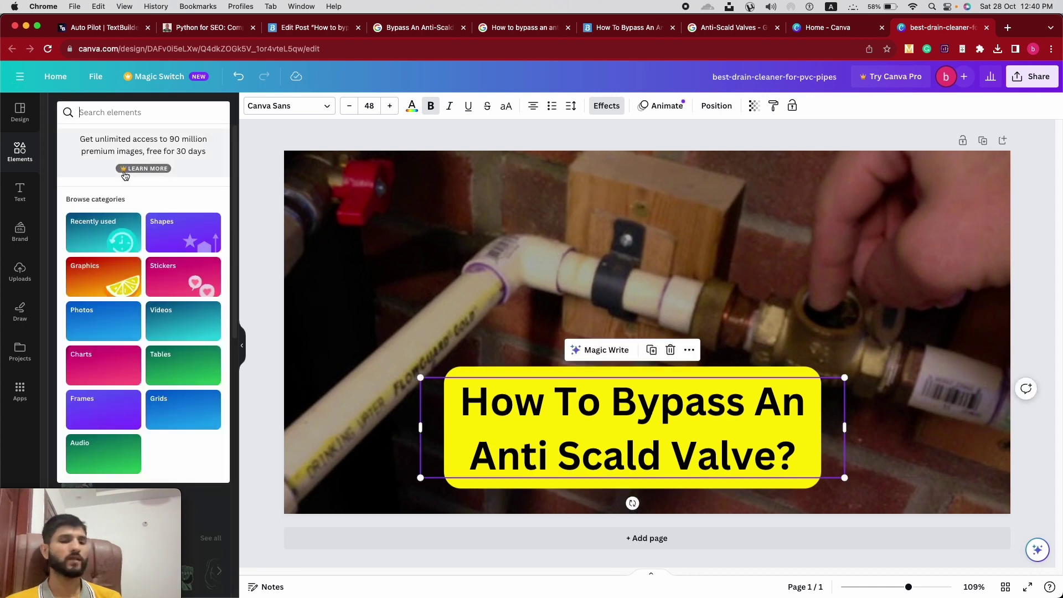
{"action": "type", "text": "arrow"}
{"action": "key", "text": "Return"}
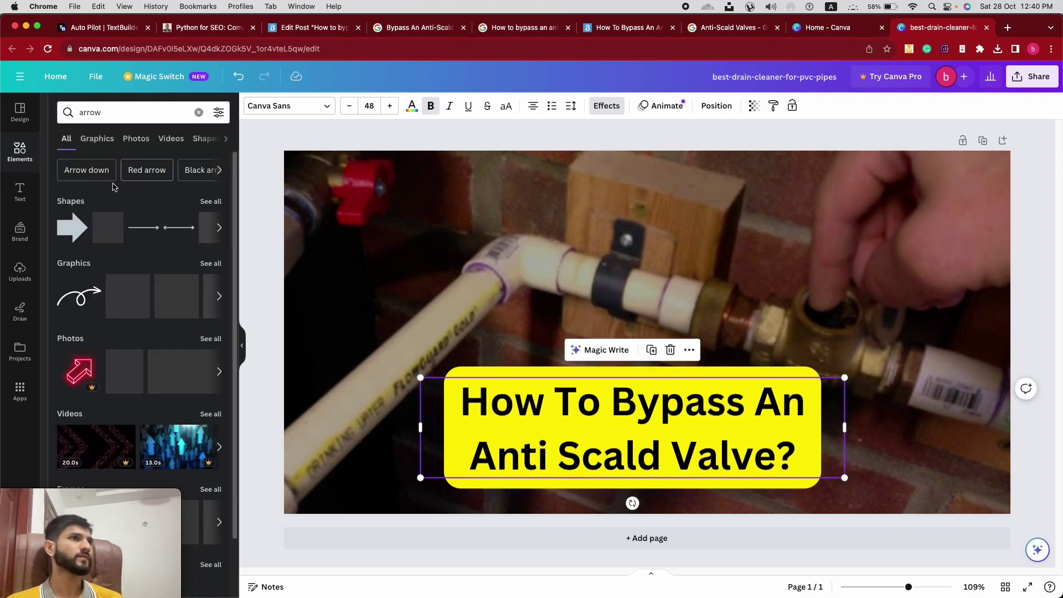
{"action": "left_click", "coordinate": [166, 296]}
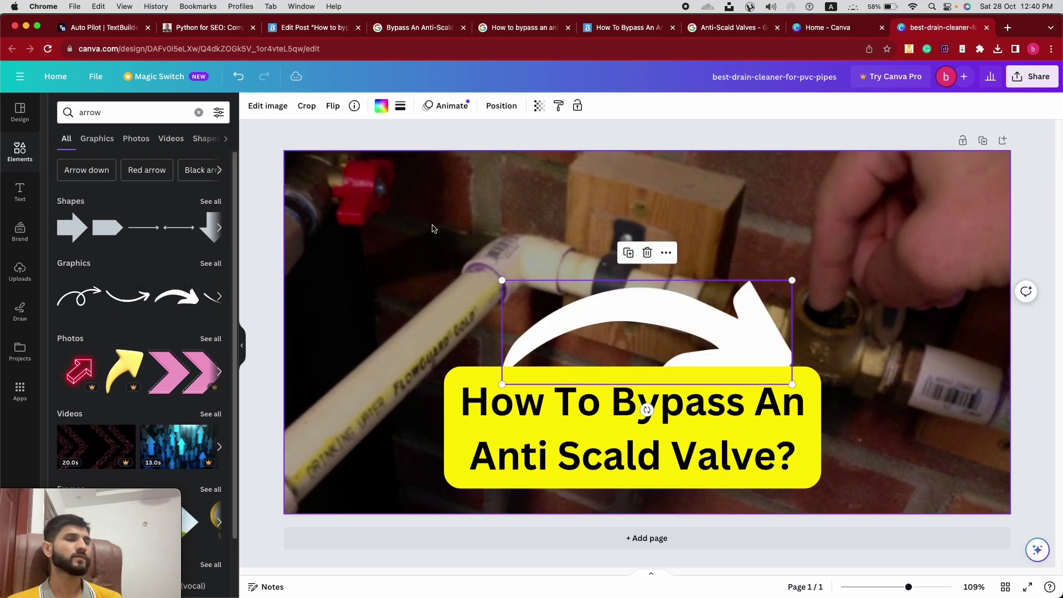
Align the arrow to the page's upper-left corner, and move it to the horizontal centre above the title
{"action": "left_click", "coordinate": [487, 106]}
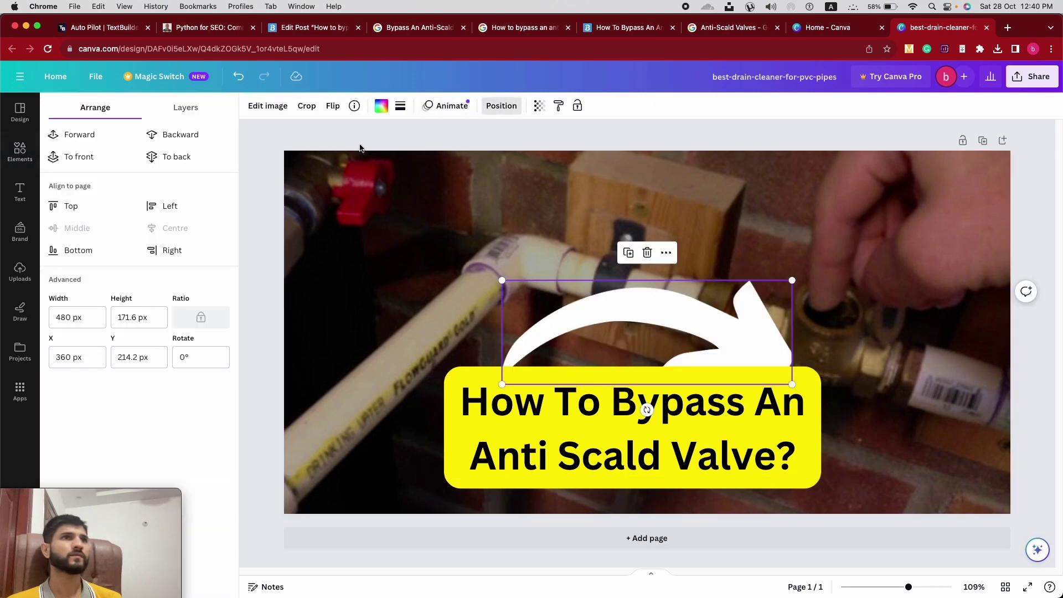
{"action": "left_click", "coordinate": [155, 206]}
{"action": "left_click", "coordinate": [66, 206]}
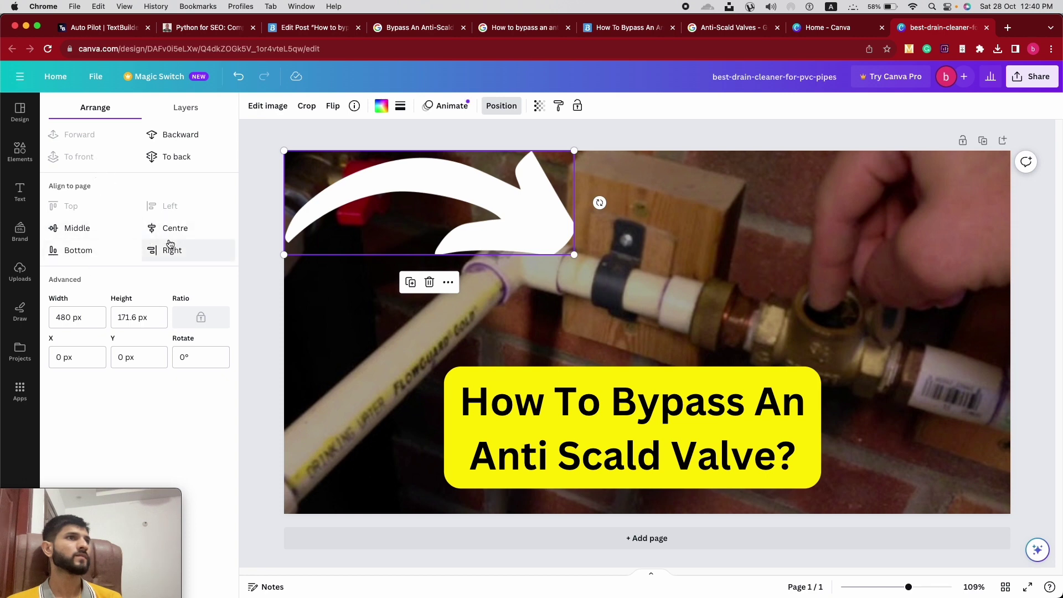
{"action": "left_click_drag", "start_coordinate": [306, 192], "coordinate": [524, 234]}
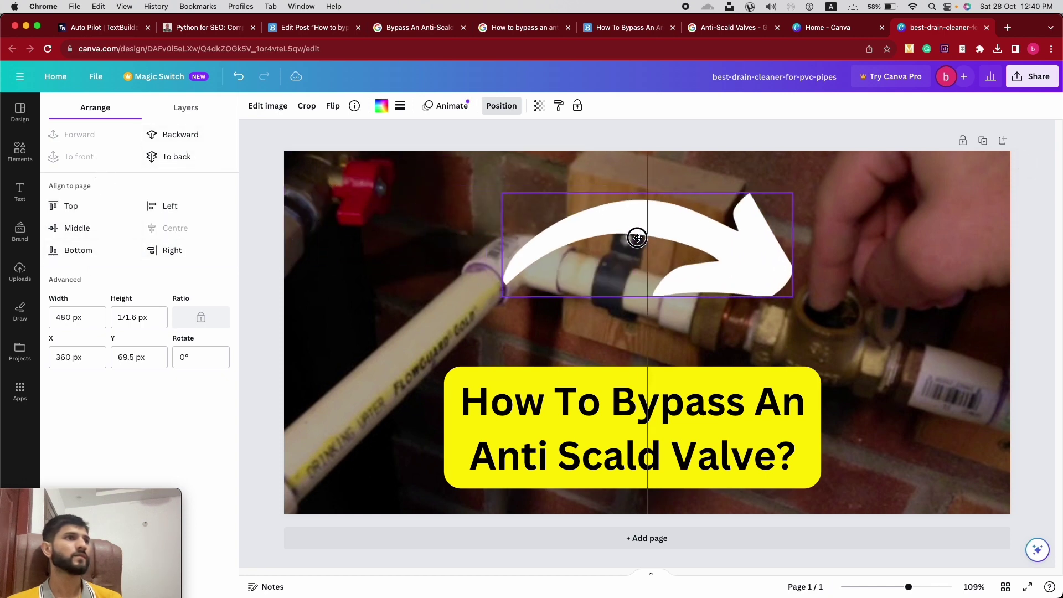
{"action": "left_click", "coordinate": [183, 111]}
{"action": "left_click", "coordinate": [114, 107]}
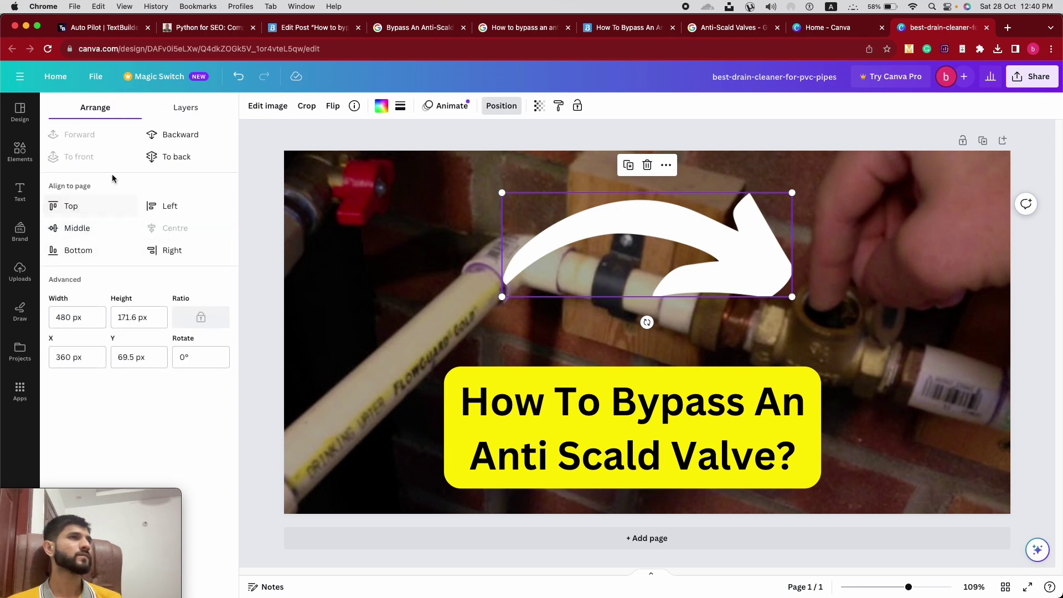
Try the horizontal and vertical flips on the arrow, leaving it flipped vertically only
{"action": "left_click", "coordinate": [333, 105]}
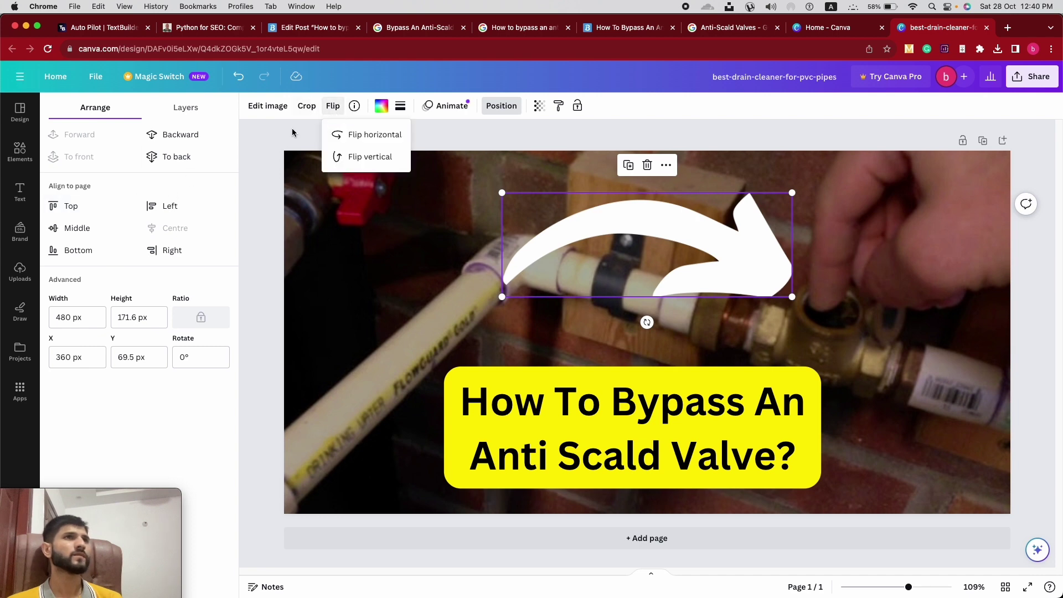
{"action": "left_click", "coordinate": [361, 135]}
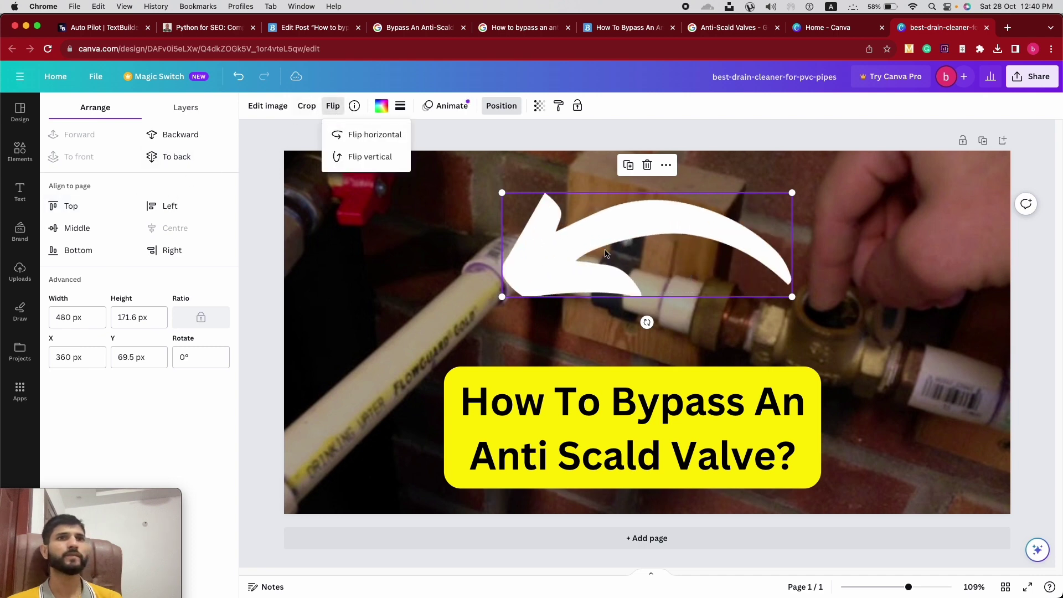
{"action": "left_click", "coordinate": [401, 160]}
{"action": "left_click", "coordinate": [380, 135]}
Shrink the arrow to about 184 × 66 px, rotate it to about -47.7° and place it beside the title, pointing up at the valve
{"action": "left_click_drag", "start_coordinate": [622, 270], "coordinate": [774, 341]}
{"action": "left_click_drag", "start_coordinate": [657, 371], "coordinate": [774, 325]}
{"action": "left_click", "coordinate": [854, 300]}
{"action": "left_click_drag", "start_coordinate": [854, 300], "coordinate": [870, 369]}
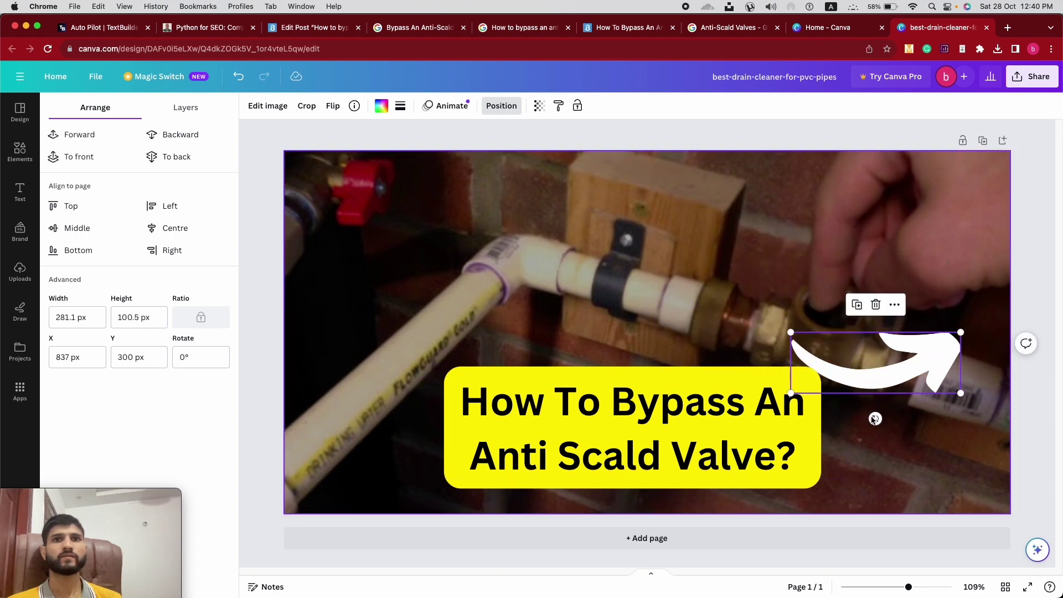
{"action": "left_click_drag", "start_coordinate": [873, 417], "coordinate": [896, 374]}
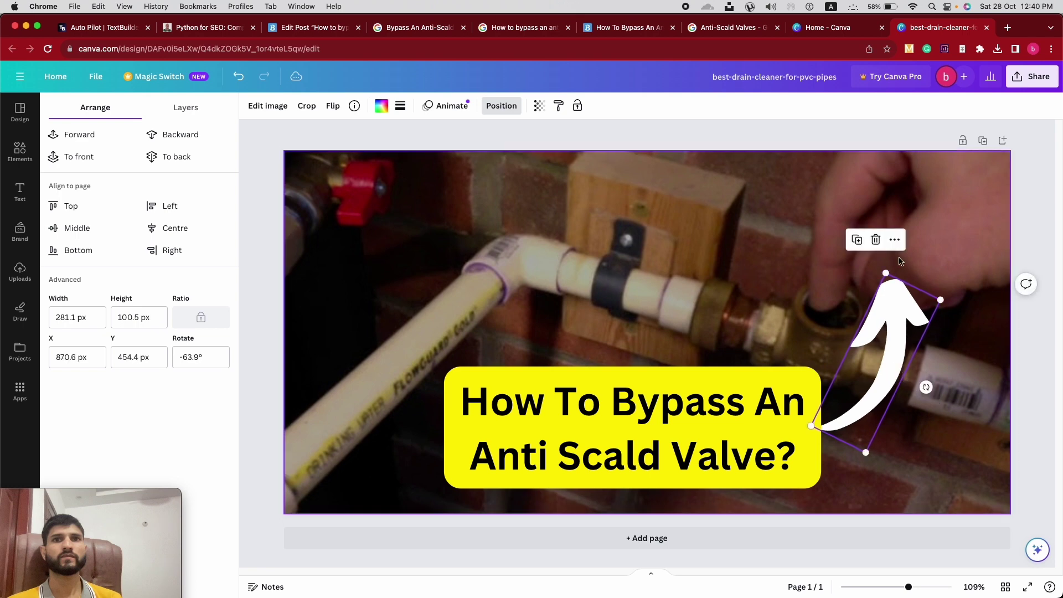
{"action": "left_click_drag", "start_coordinate": [888, 280], "coordinate": [886, 367]}
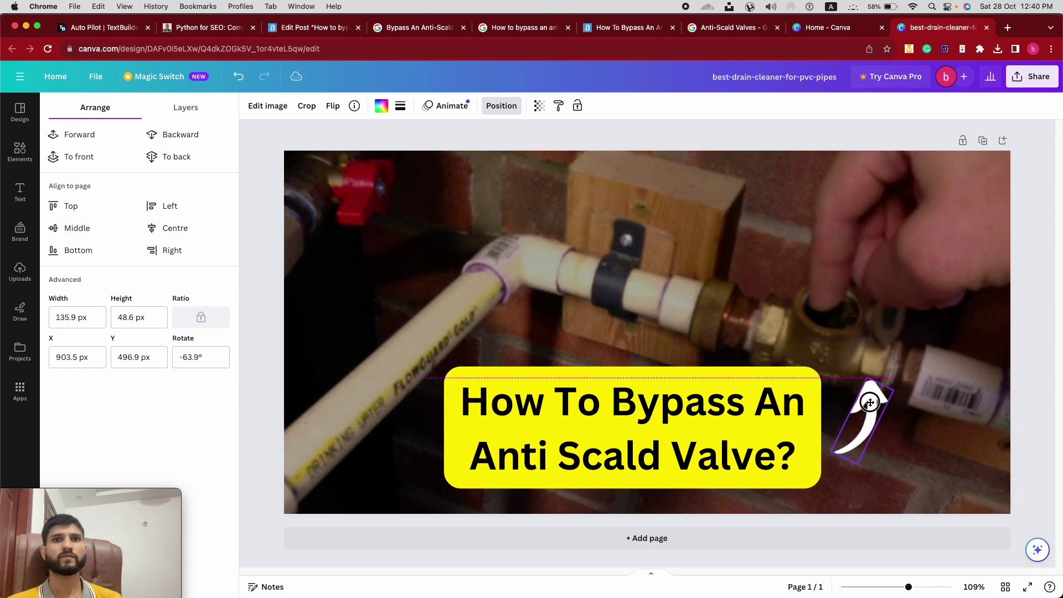
{"action": "left_click", "coordinate": [861, 468]}
{"action": "left_click", "coordinate": [859, 462]}
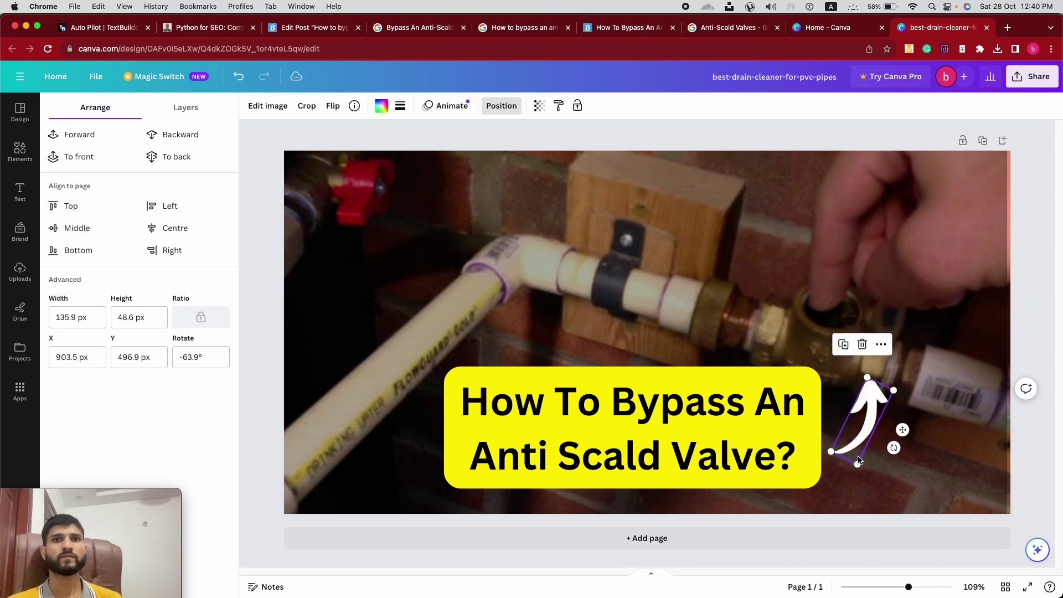
{"action": "left_click_drag", "start_coordinate": [855, 463], "coordinate": [867, 501]}
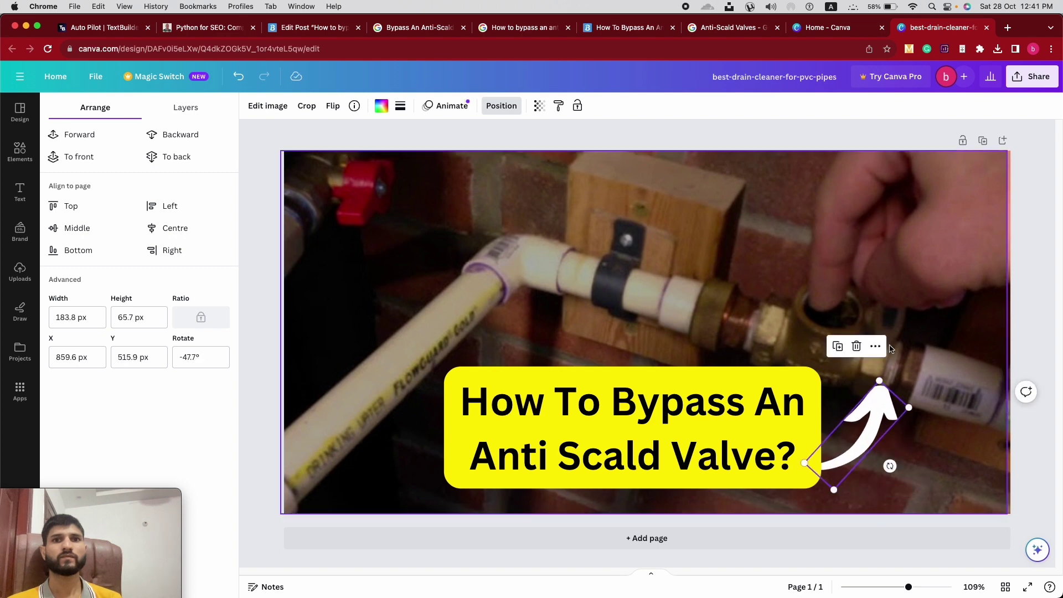
Recolour the arrow beside the title red from the default solid colours
{"action": "left_click", "coordinate": [381, 106]}
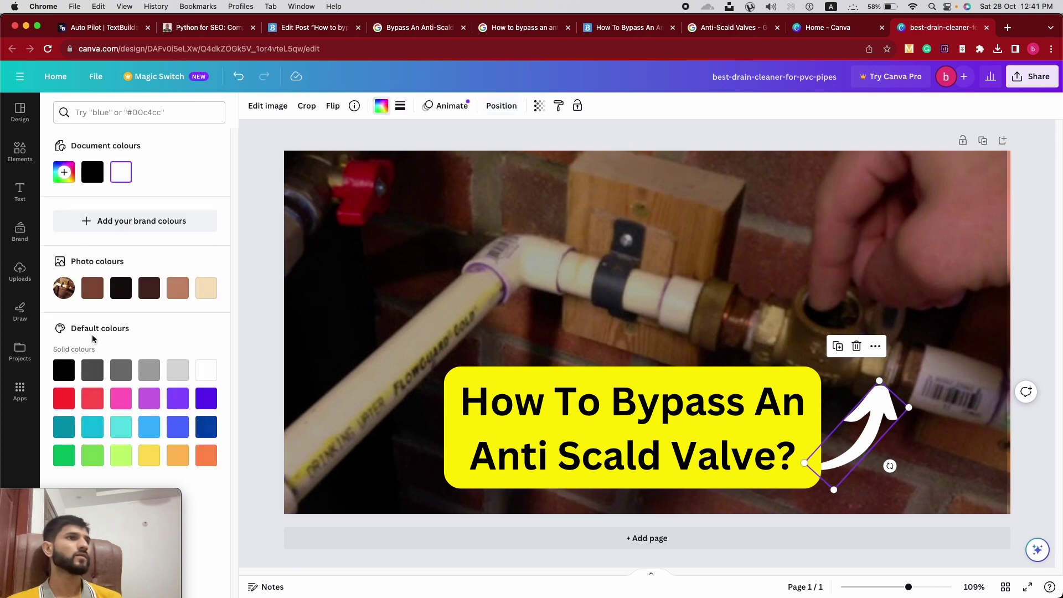
{"action": "left_click", "coordinate": [61, 406]}
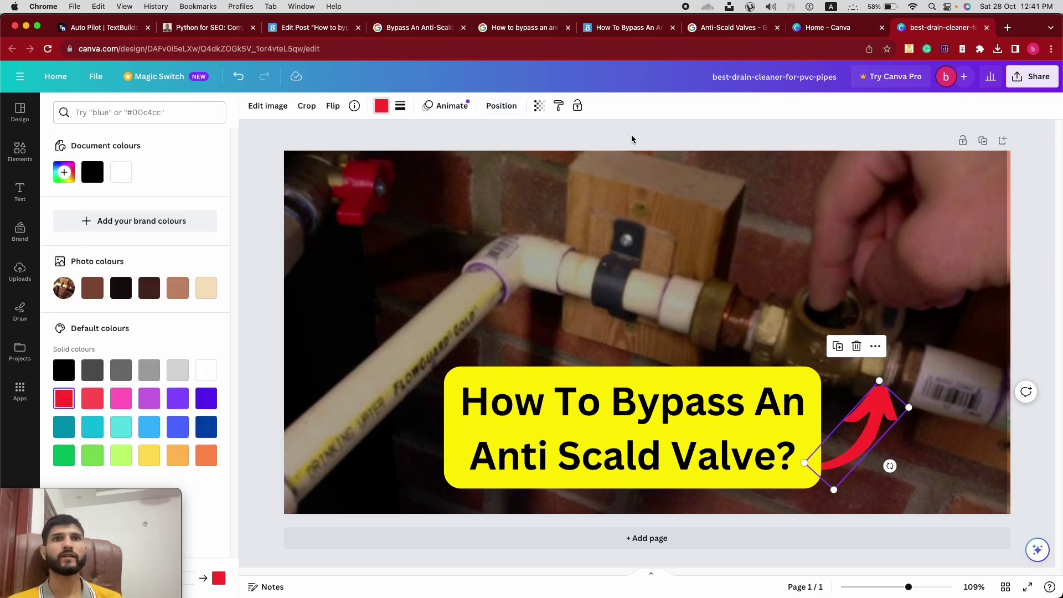
Deselect the arrow, switch to the WordPress post editor and copy its permalink slug from the Rank Math snippet editor
{"action": "left_click", "coordinate": [632, 138]}
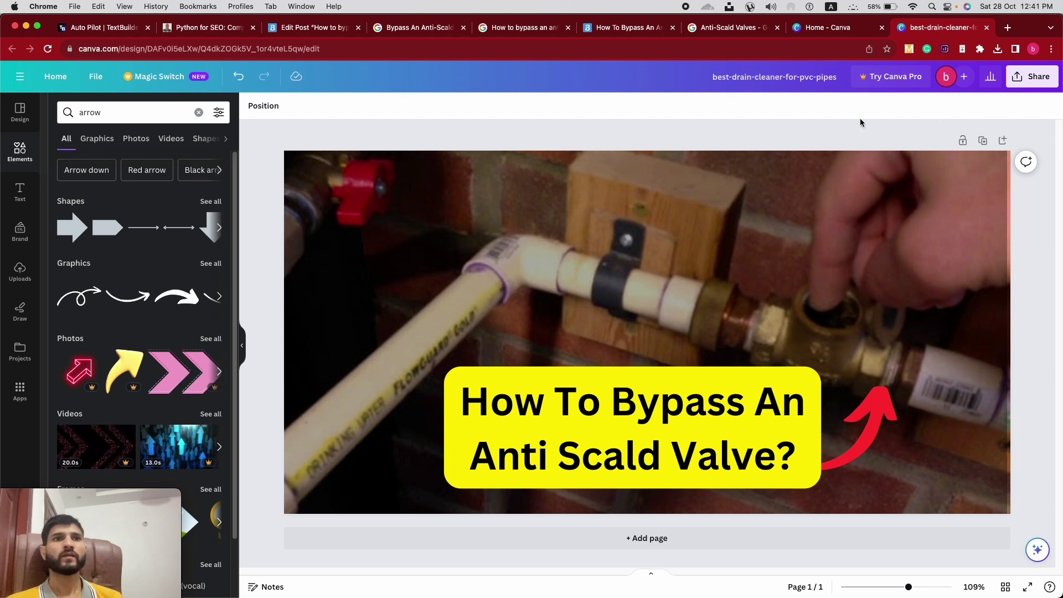
{"action": "left_click", "coordinate": [775, 76]}
{"action": "left_click", "coordinate": [636, 29]}
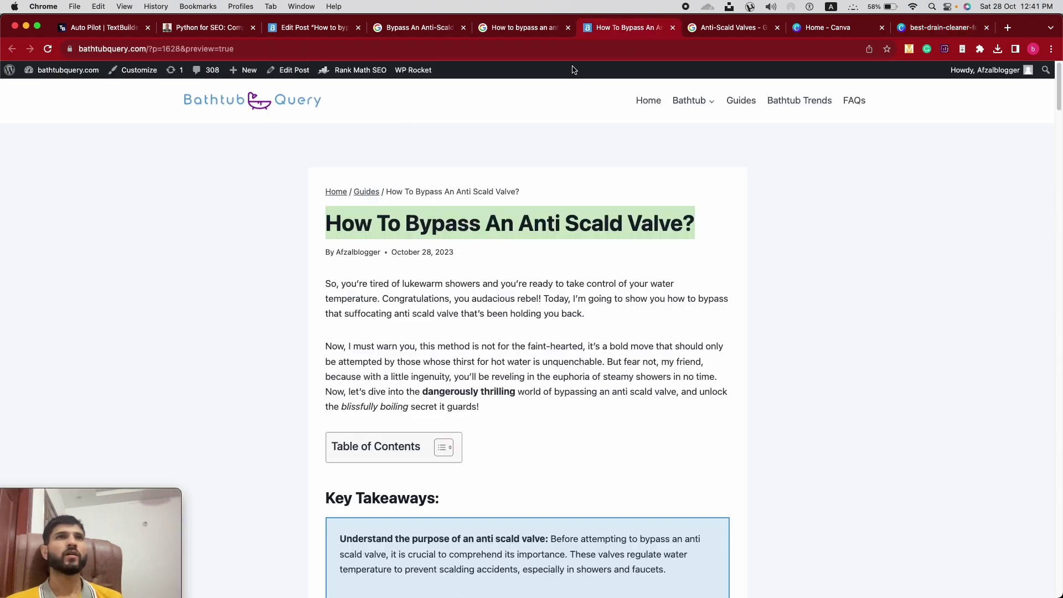
{"action": "left_click", "coordinate": [313, 28]}
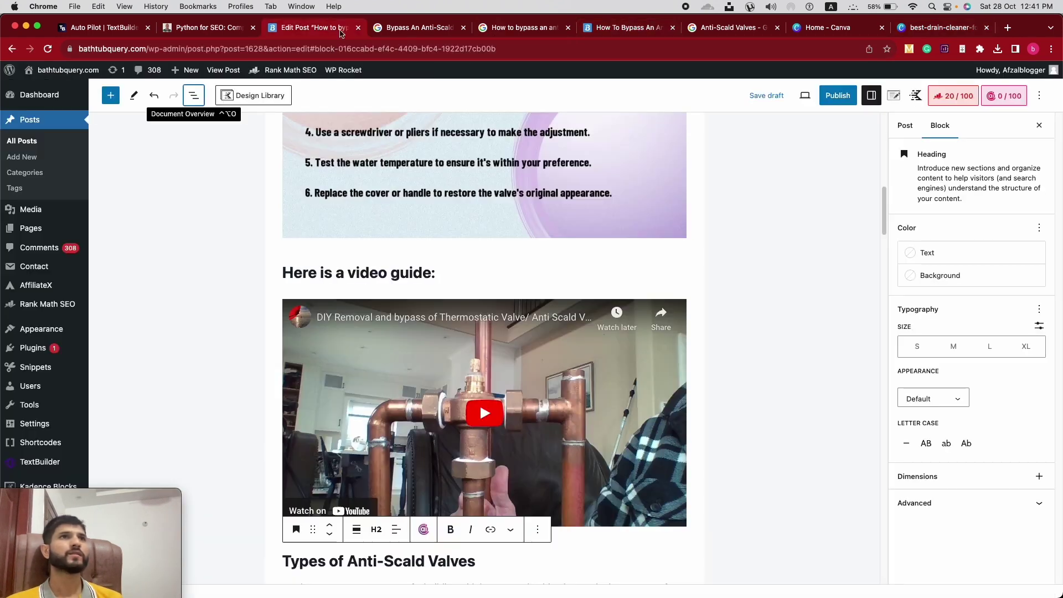
{"action": "left_click", "coordinate": [976, 94]}
{"action": "left_click", "coordinate": [915, 243]}
{"action": "left_click_drag", "start_coordinate": [492, 391], "coordinate": [372, 392]}
{"action": "key", "text": "cmd+c"}
Return to the Canva design and rename it how-to-bypass-an-anti-scald-valve using the copied slug
{"action": "left_click", "coordinate": [939, 33]}
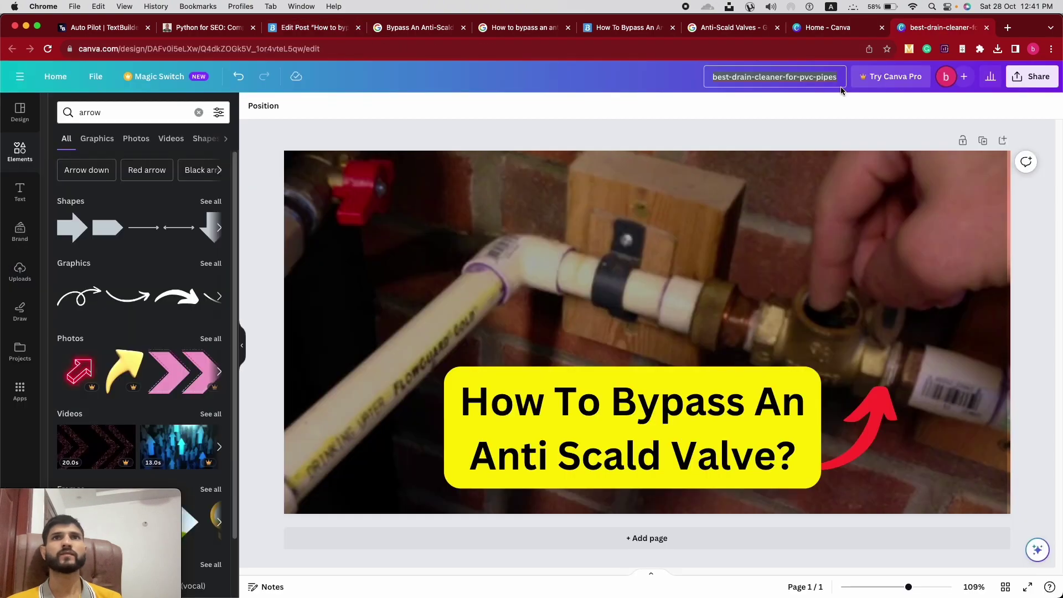
{"action": "left_click", "coordinate": [792, 77]}
{"action": "key", "text": "cmd+v"}
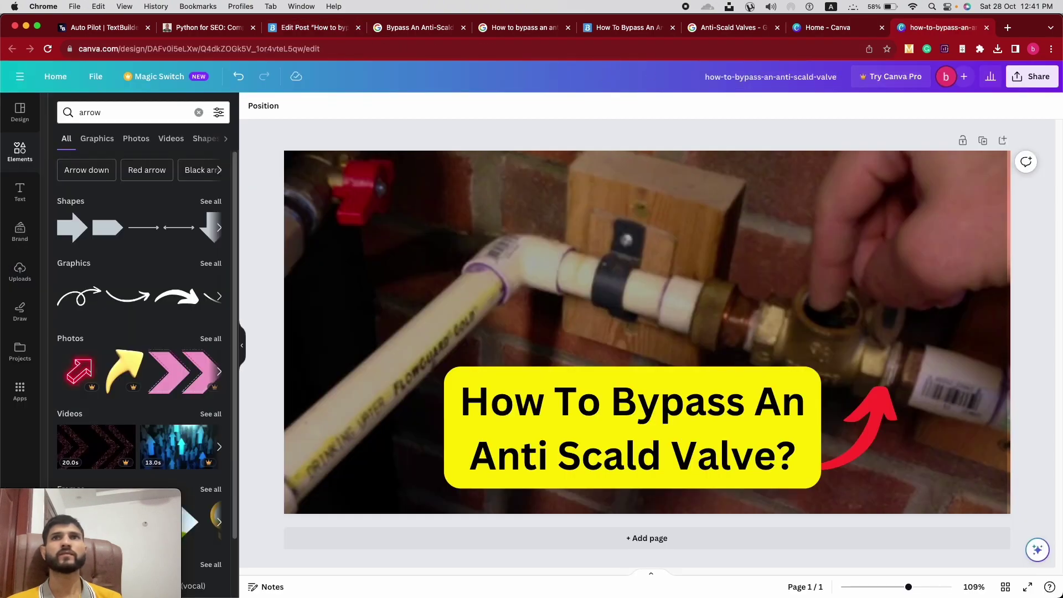
Download the featured image design as a JPG
{"action": "left_click", "coordinate": [1031, 77]}
{"action": "left_click", "coordinate": [885, 354]}
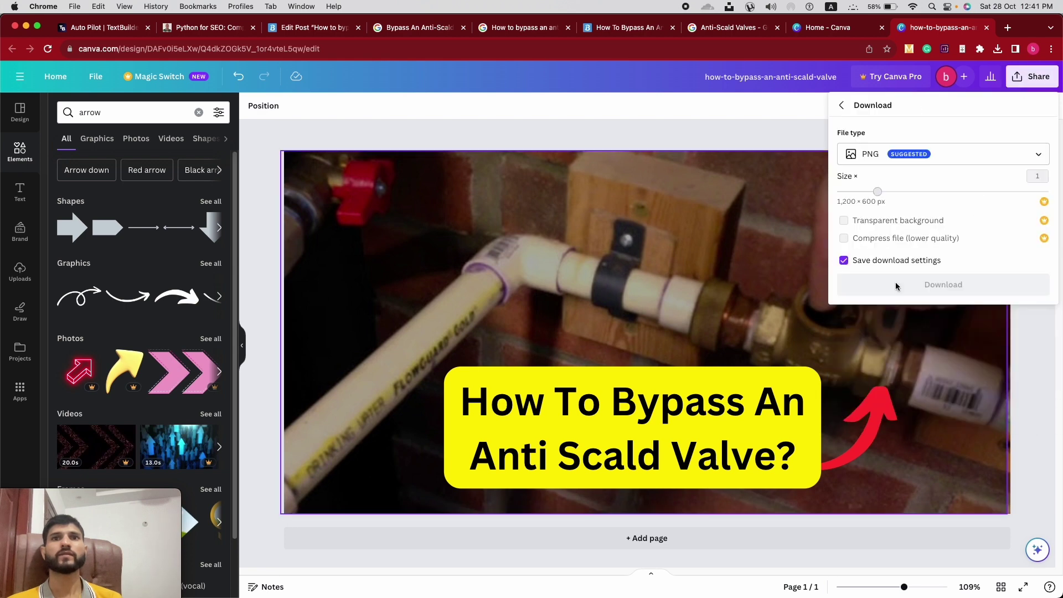
{"action": "left_click", "coordinate": [872, 155]}
{"action": "left_click", "coordinate": [889, 188]}
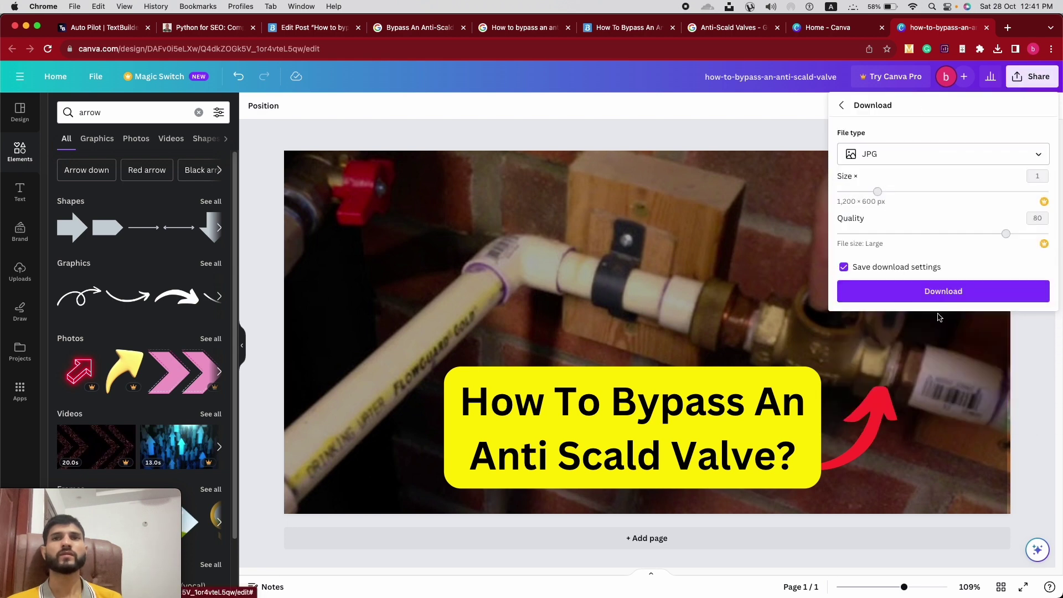
{"action": "left_click", "coordinate": [941, 291]}
In the WordPress snippet editor, reduce the SEO title to %title% only by removing the separator and site name variables, and close the editor
{"action": "left_click", "coordinate": [295, 27]}
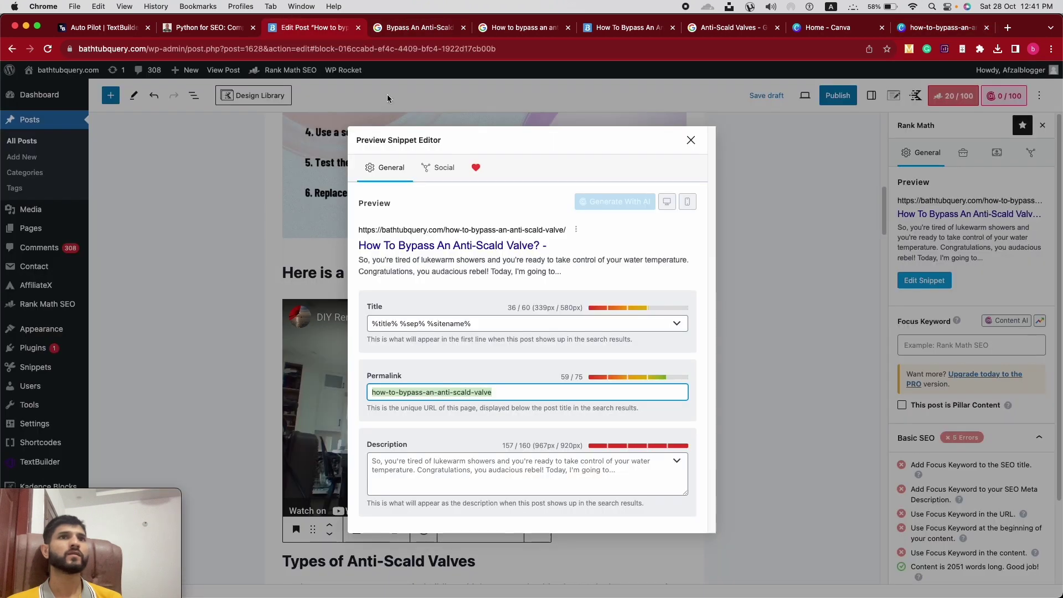
{"action": "left_click", "coordinate": [471, 323]}
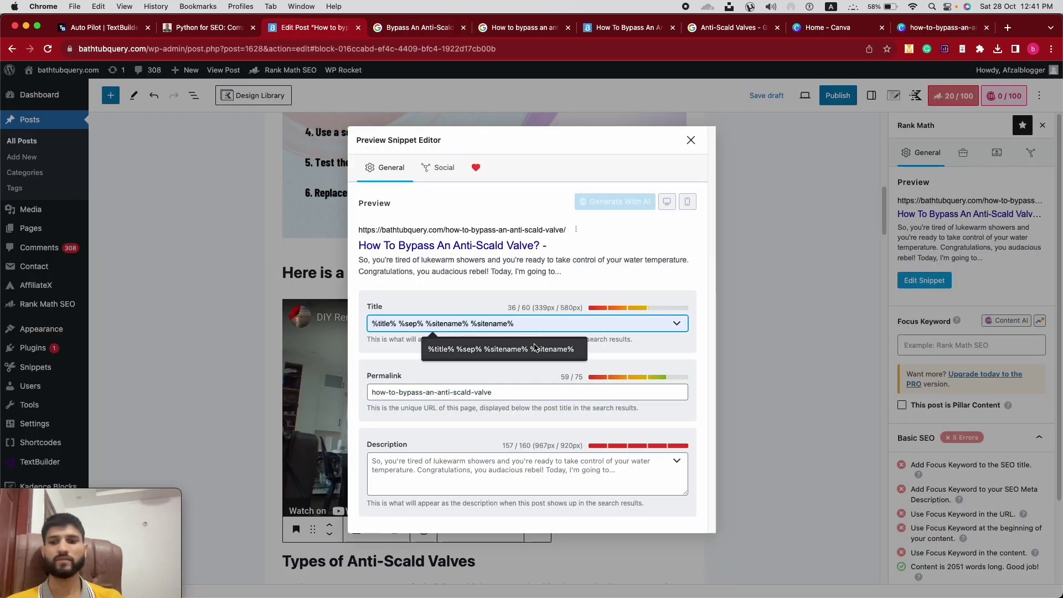
{"action": "key", "text": "BackSpace"}
{"action": "left_click_drag", "start_coordinate": [396, 325], "coordinate": [486, 324]}
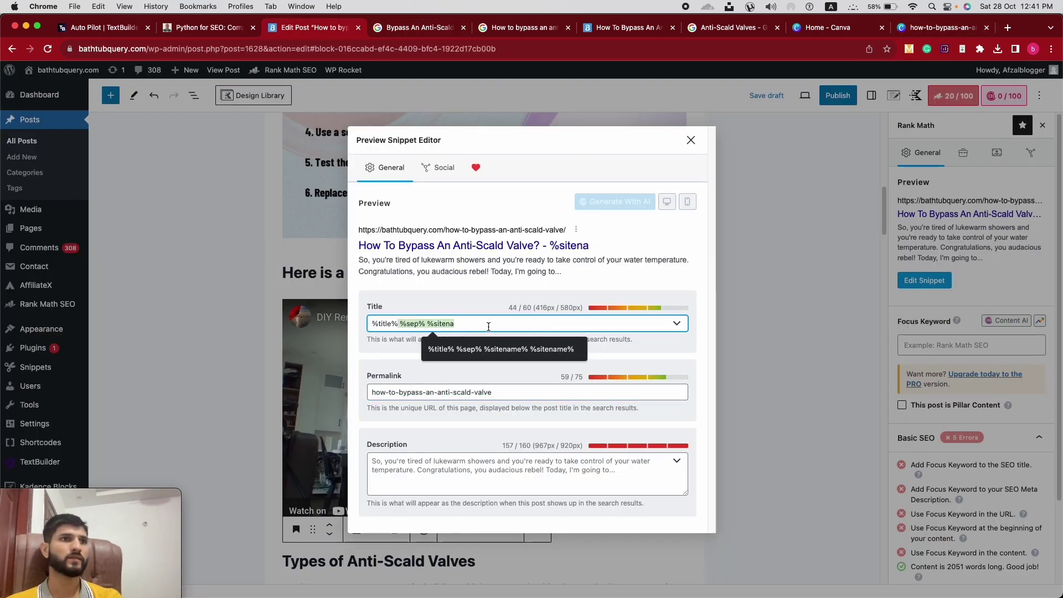
{"action": "key", "text": "BackSpace"}
{"action": "left_click", "coordinate": [689, 140]}
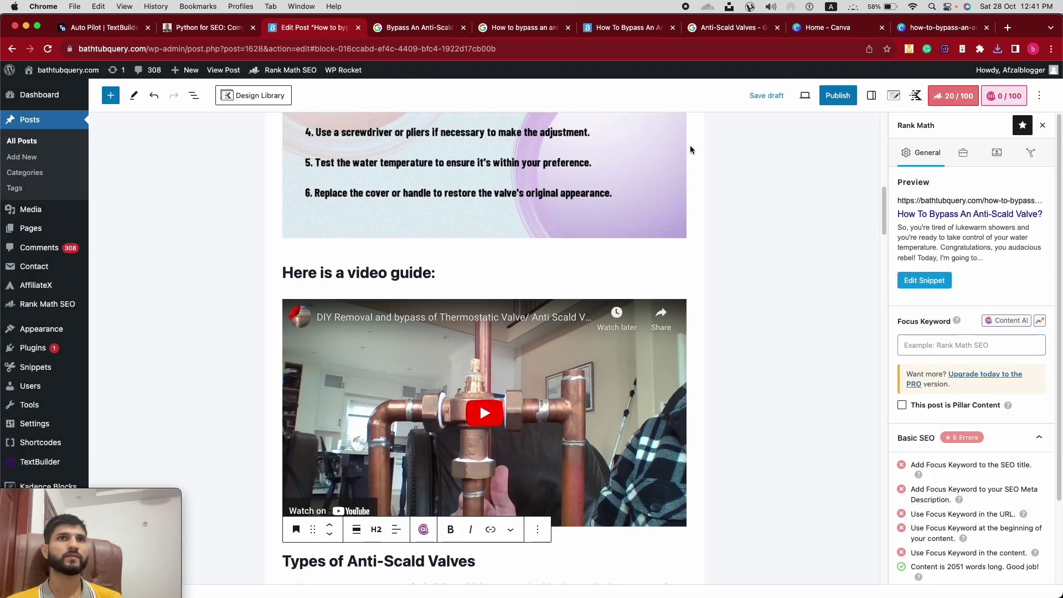
Append "A Quick Guide" to the post title after "How To Bypass An Anti-Scald Valve?"
{"action": "scroll", "coordinate": [476, 229], "scroll_direction": "up", "scroll_amount": 10}
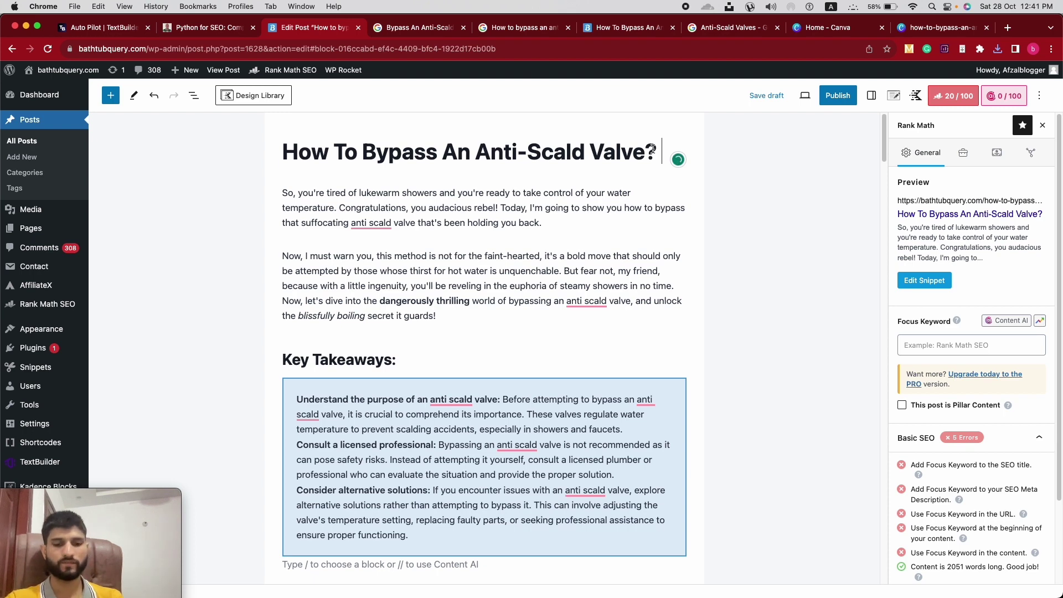
{"action": "type", "text": "Qu"}
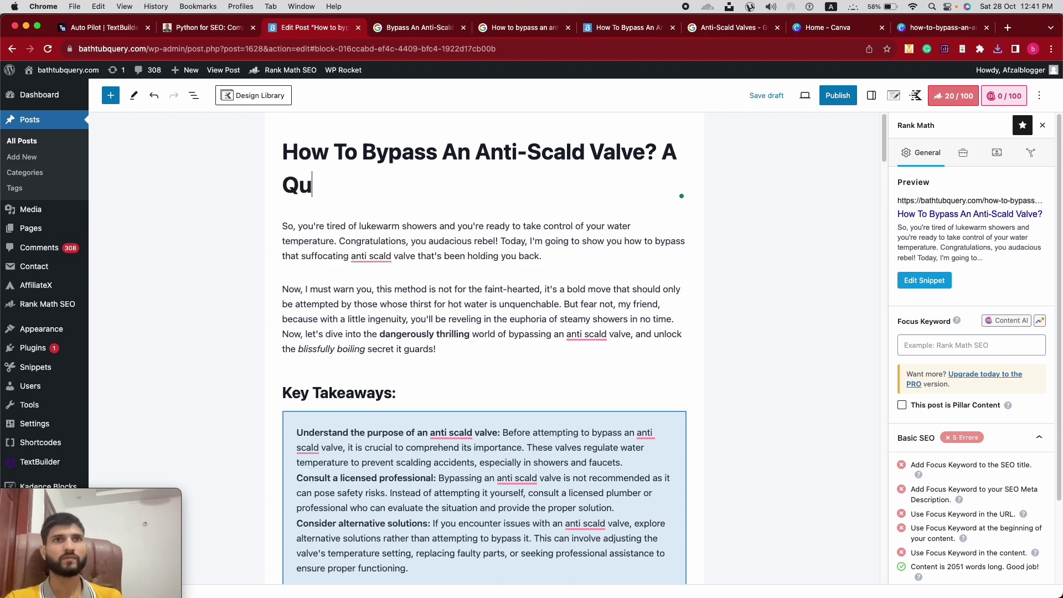
{"action": "type", "text": "ick"}
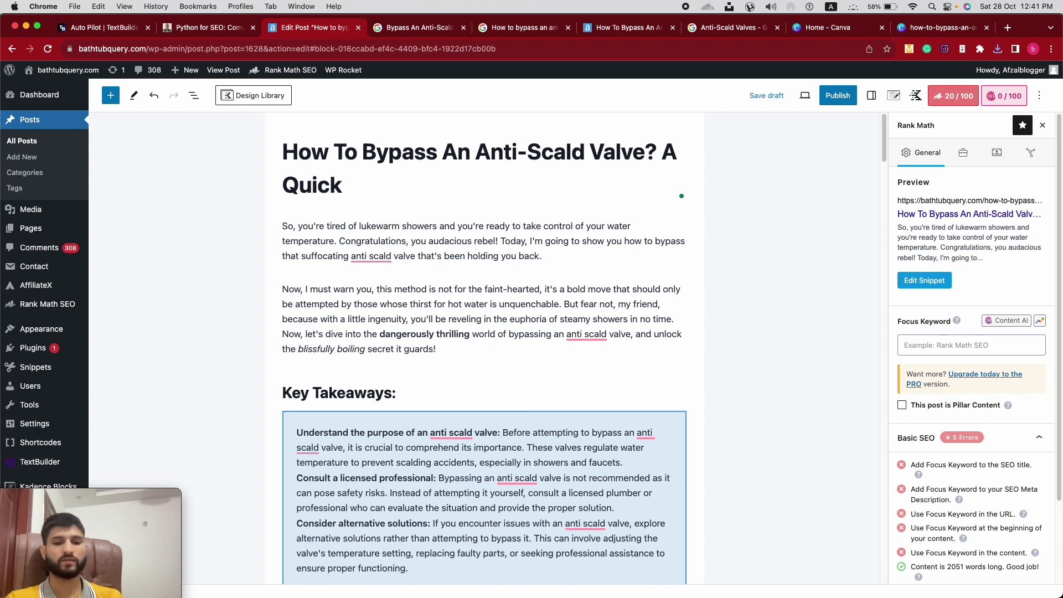
{"action": "type", "text": " Guide"}
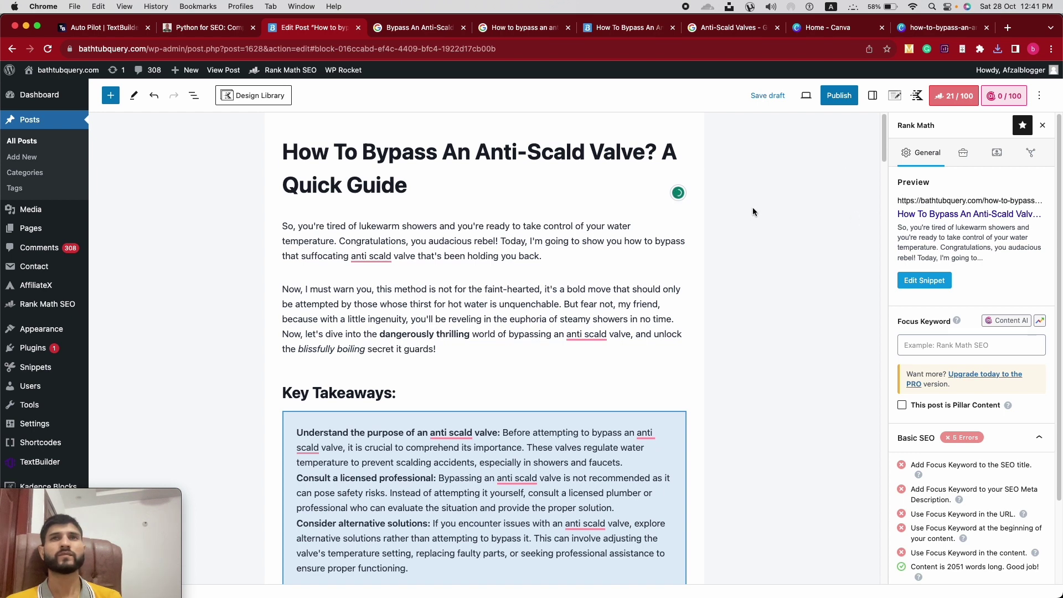
Set the downloaded how-to-bypass-an-anti-scald-valve image as the post's featured image
{"action": "left_click", "coordinate": [872, 95]}
{"action": "scroll", "coordinate": [963, 239], "scroll_direction": "down", "scroll_amount": 5}
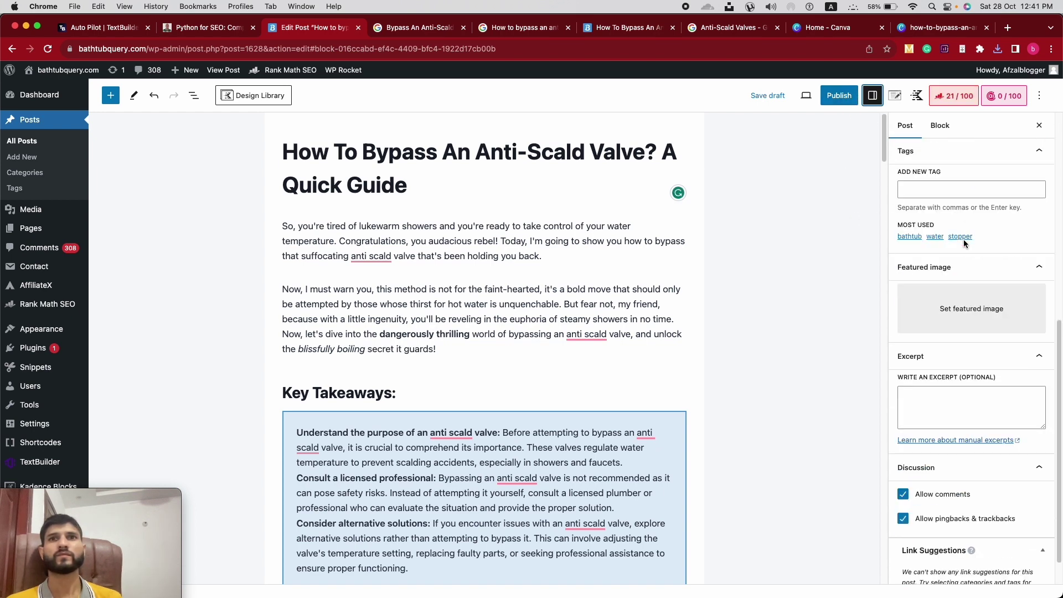
{"action": "left_click", "coordinate": [990, 50]}
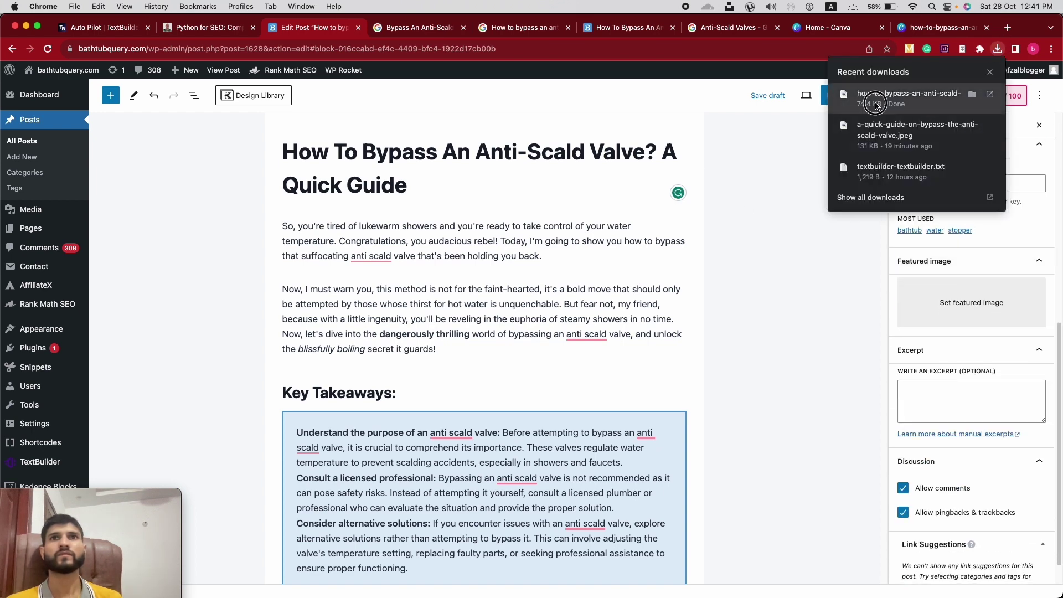
{"action": "left_click_drag", "start_coordinate": [863, 131], "coordinate": [946, 308]}
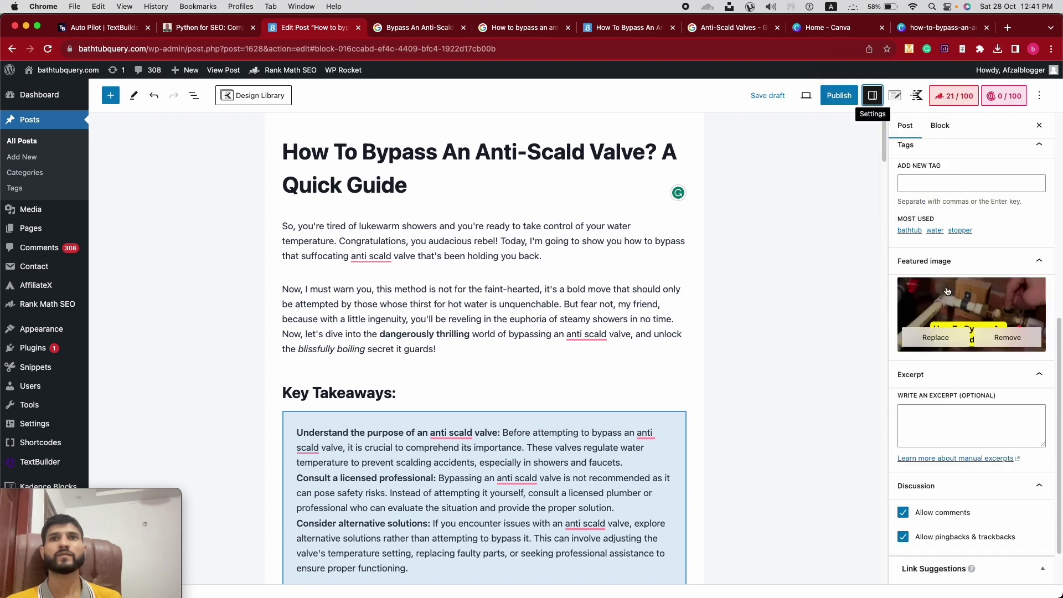
Copy the featured image's title, how-to-bypass-an-anti-scald-valve, into its alt text and set it as the featured image again
{"action": "left_click", "coordinate": [948, 307]}
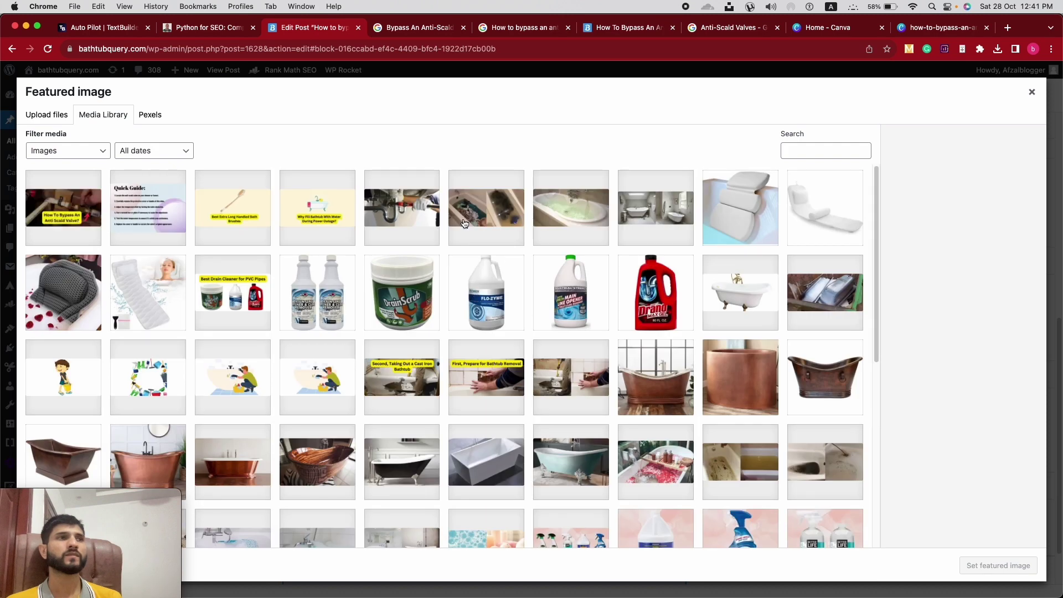
{"action": "left_click", "coordinate": [64, 231]}
{"action": "triple_click", "coordinate": [983, 358]}
{"action": "key", "text": "super+c"}
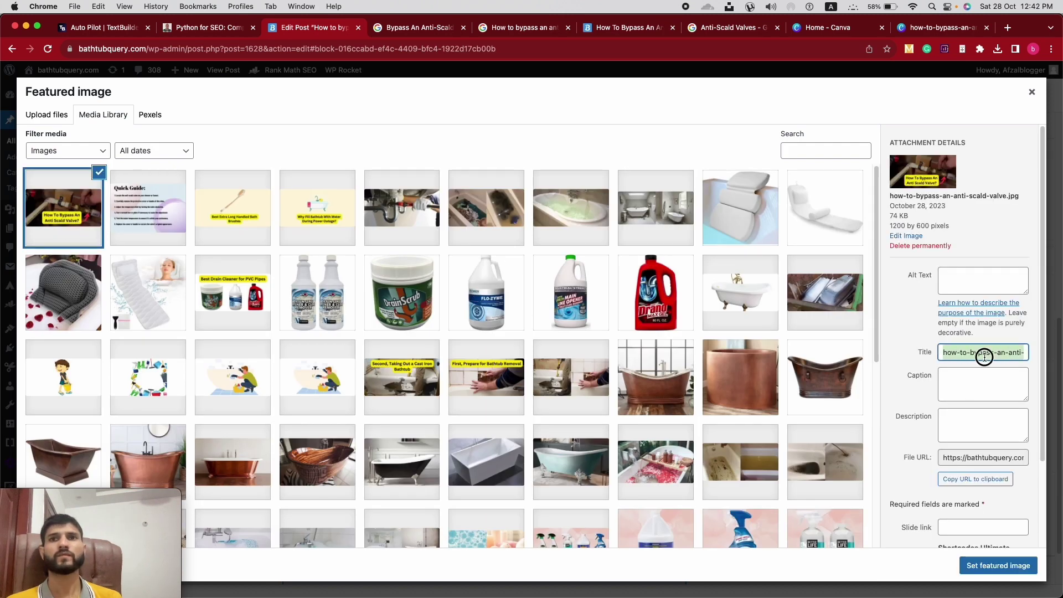
{"action": "left_click", "coordinate": [976, 275]}
{"action": "key", "text": "super+v"}
{"action": "left_click", "coordinate": [999, 565]}
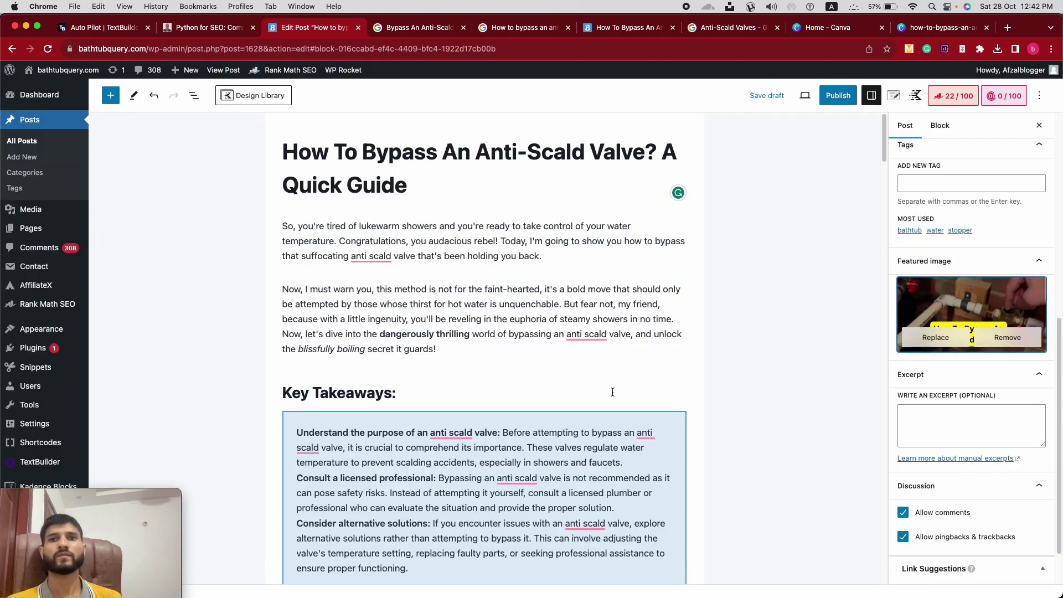
Review the whole post from introduction to FAQ, and check its category, tags, featured image and discussion settings
{"action": "scroll", "coordinate": [498, 290], "scroll_direction": "down", "scroll_amount": 20}
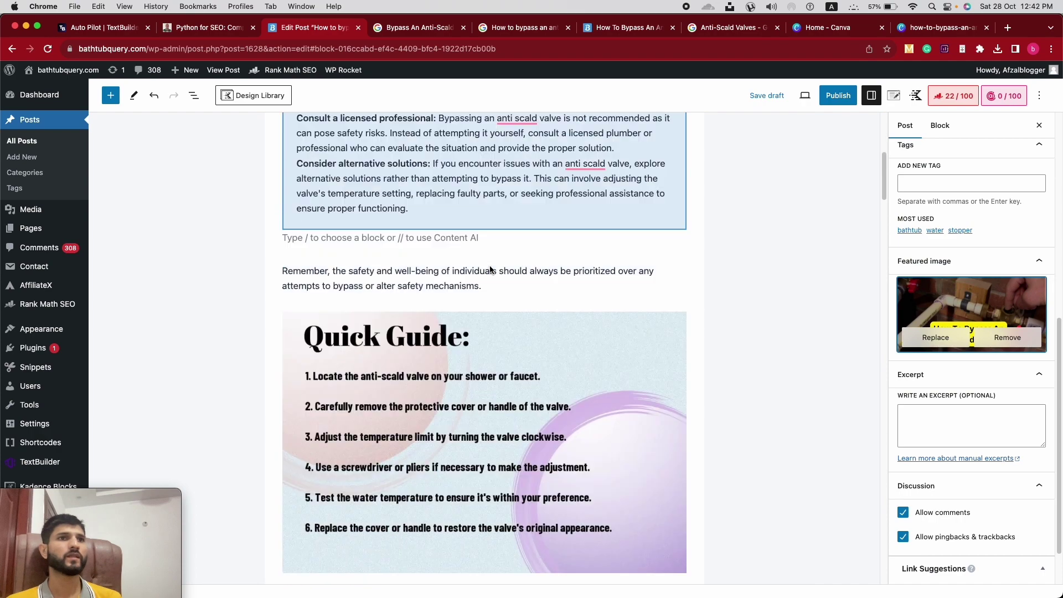
{"action": "scroll", "coordinate": [491, 269], "scroll_direction": "down", "scroll_amount": 10}
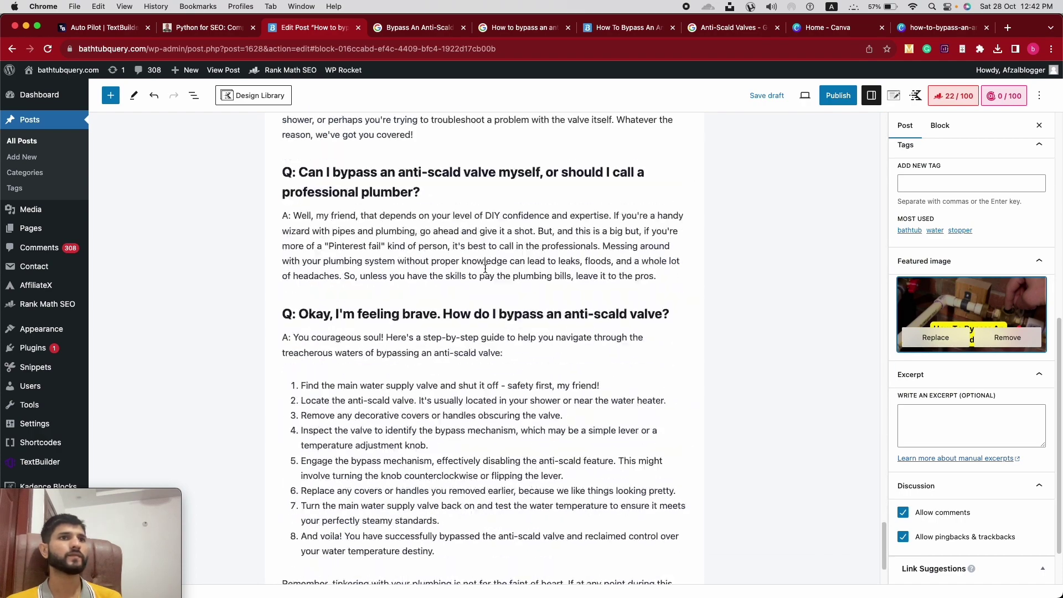
{"action": "scroll", "coordinate": [485, 283], "scroll_direction": "up", "scroll_amount": 3}
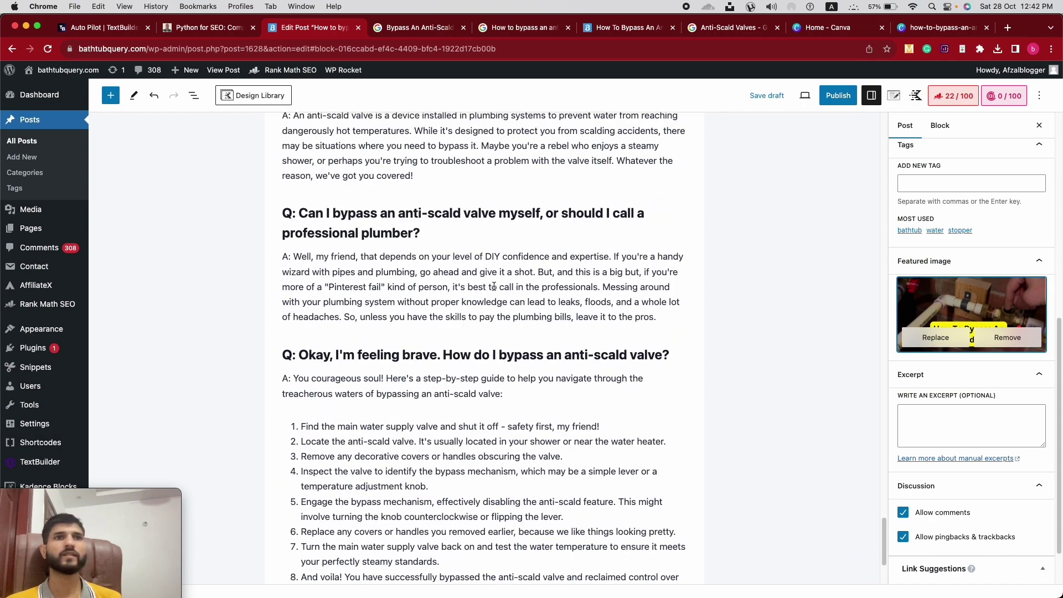
{"action": "scroll", "coordinate": [769, 276], "scroll_direction": "up", "scroll_amount": 20}
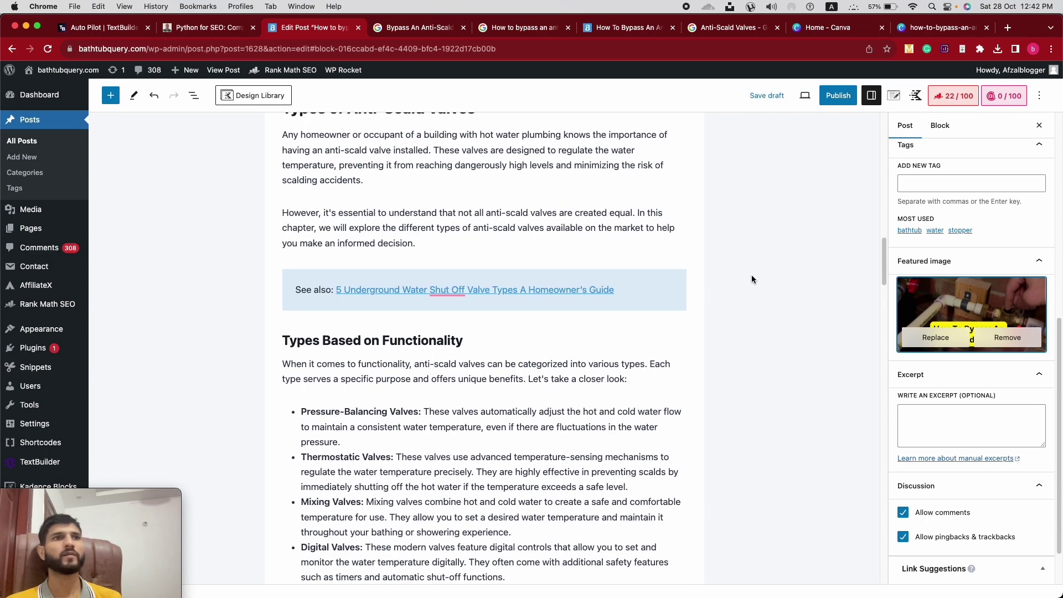
{"action": "scroll", "coordinate": [747, 272], "scroll_direction": "up", "scroll_amount": 15}
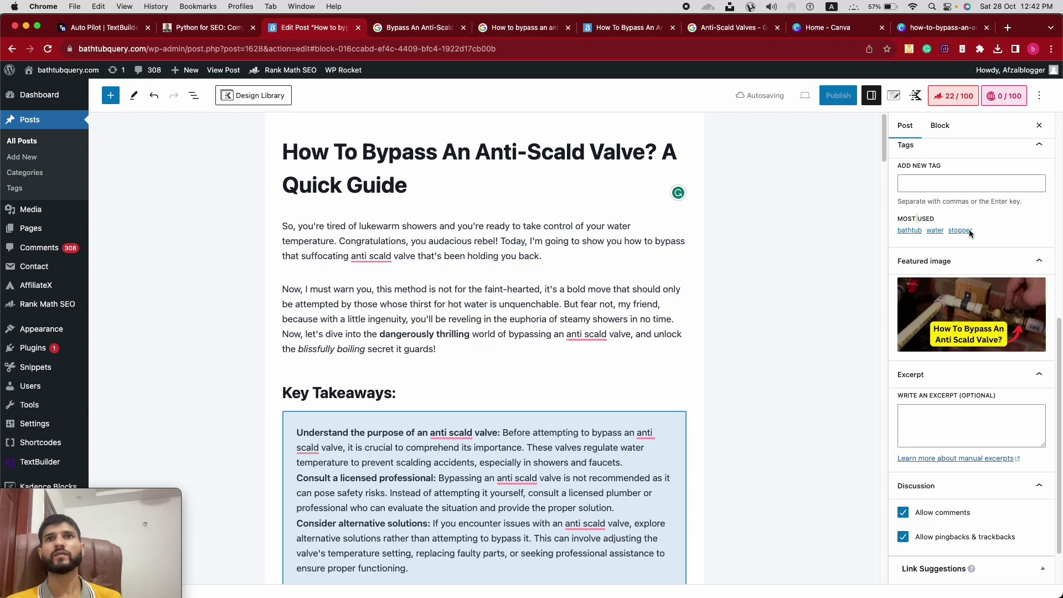
{"action": "scroll", "coordinate": [902, 232], "scroll_direction": "up", "scroll_amount": 1}
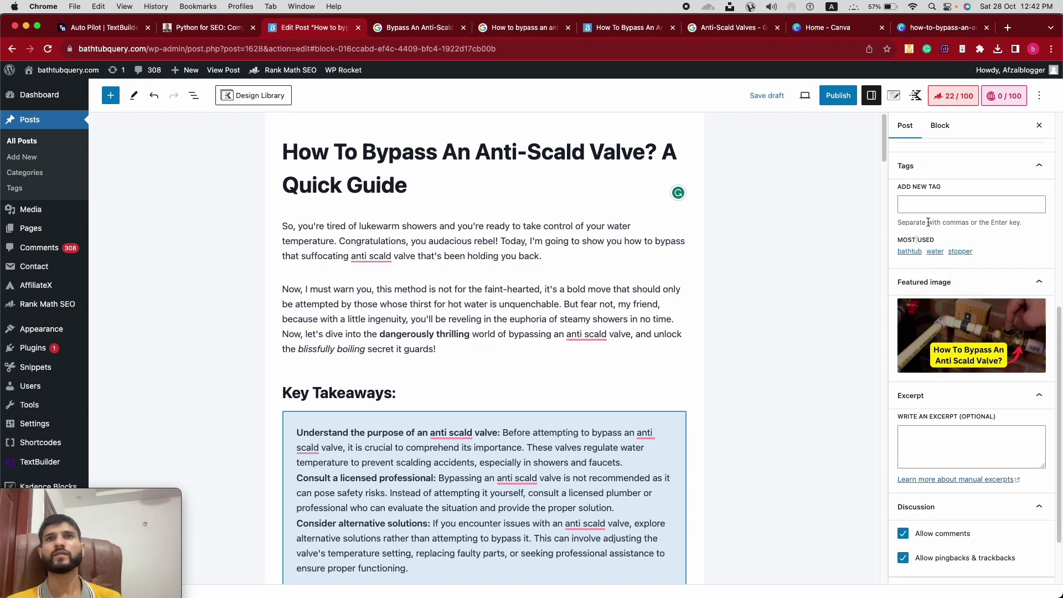
{"action": "scroll", "coordinate": [992, 222], "scroll_direction": "up", "scroll_amount": 6}
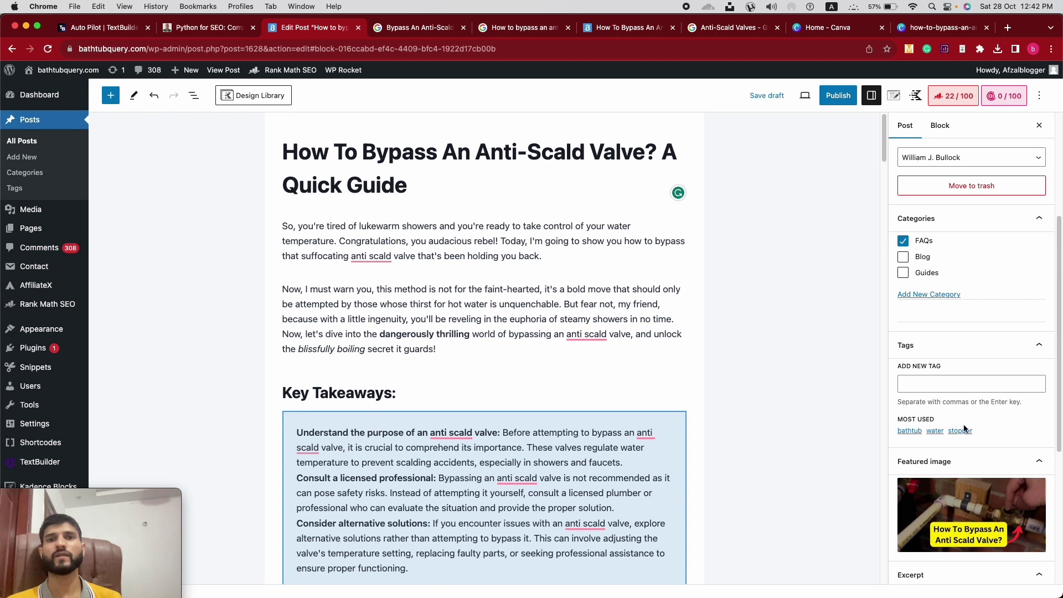
{"action": "scroll", "coordinate": [939, 421], "scroll_direction": "down", "scroll_amount": 1}
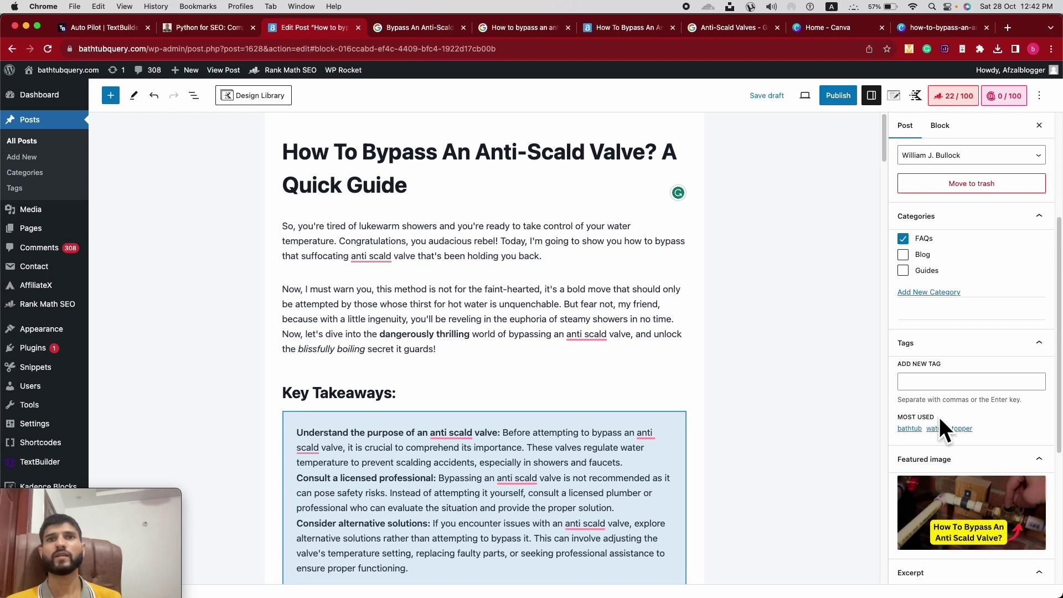
{"action": "scroll", "coordinate": [941, 404], "scroll_direction": "down", "scroll_amount": 2}
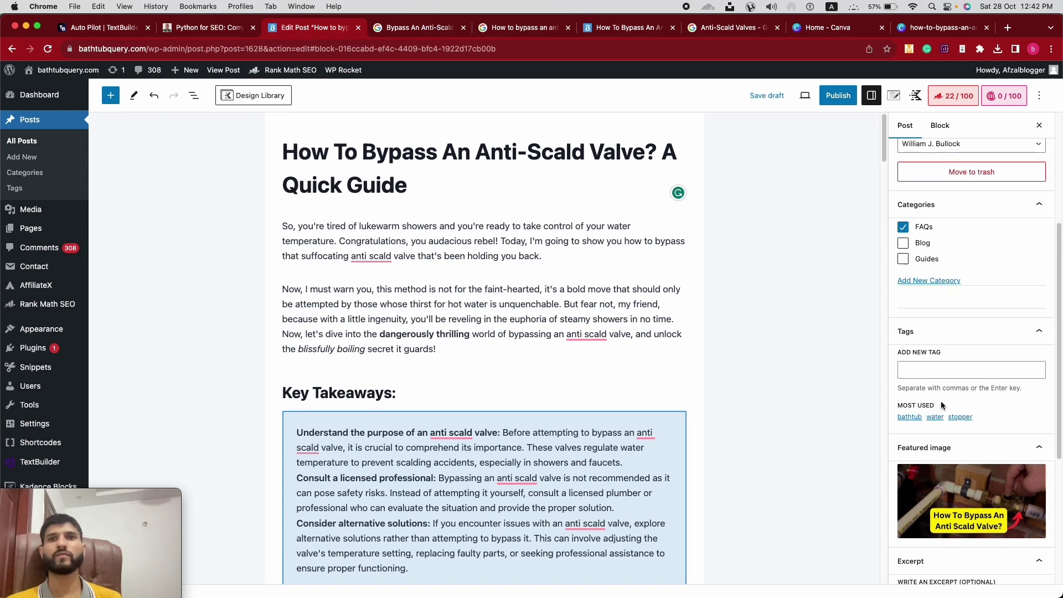
{"action": "scroll", "coordinate": [940, 401], "scroll_direction": "down", "scroll_amount": 5}
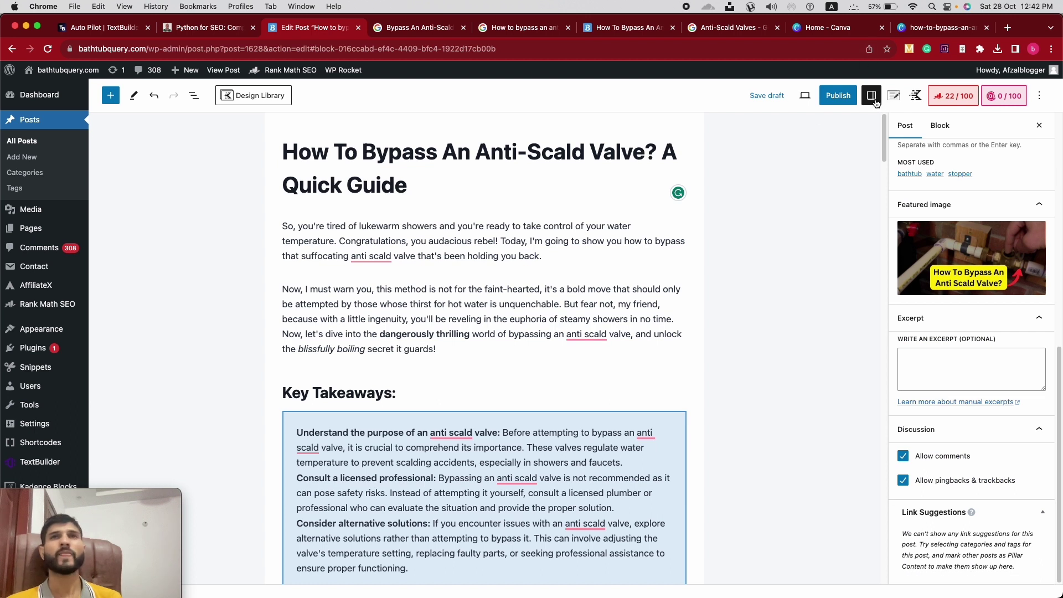
Publish the post and open its live page
{"action": "left_click", "coordinate": [838, 96]}
{"action": "left_click", "coordinate": [948, 95]}
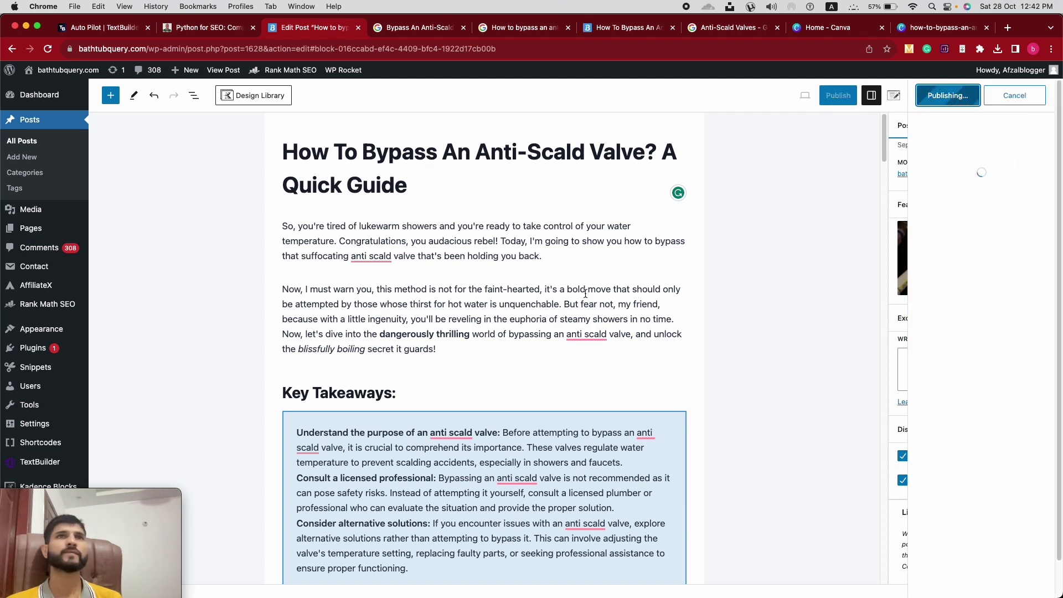
{"action": "left_click", "coordinate": [950, 225]}
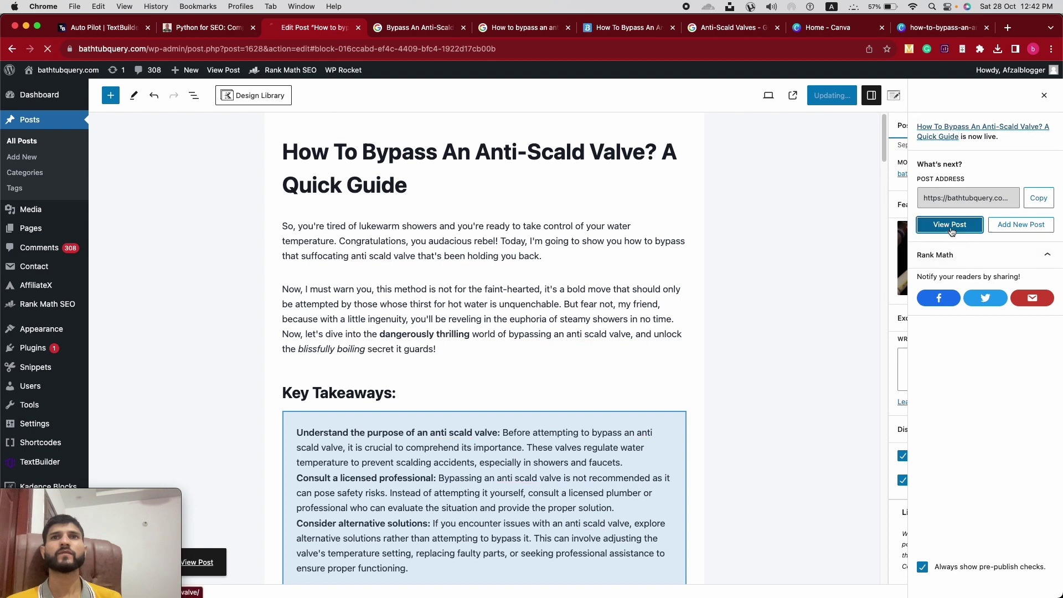
{"action": "key", "text": "super+t"}
{"action": "left_click", "coordinate": [394, 279]}
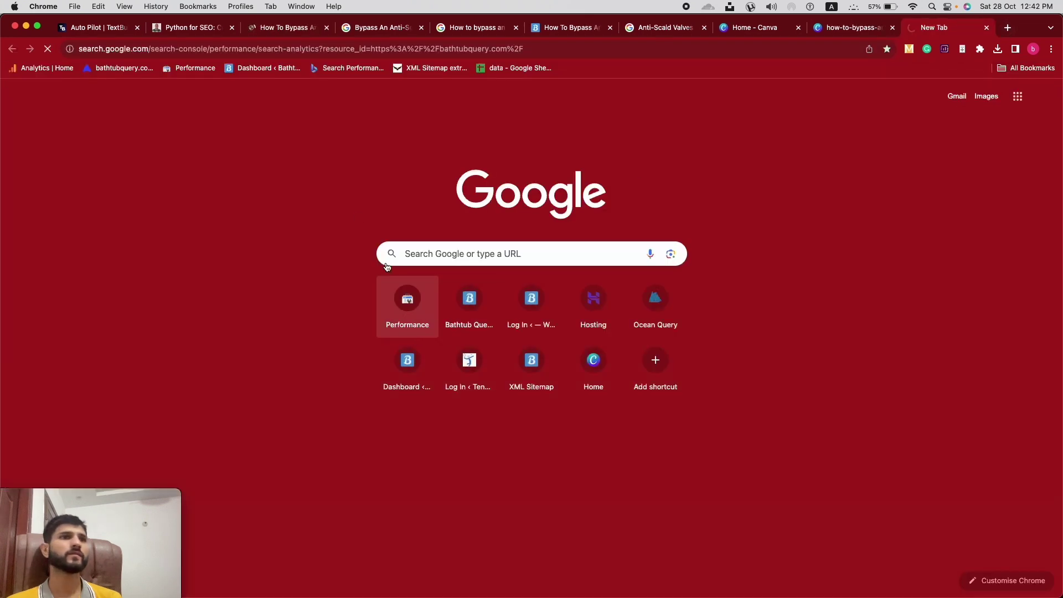
{"action": "key", "text": "super+3"}
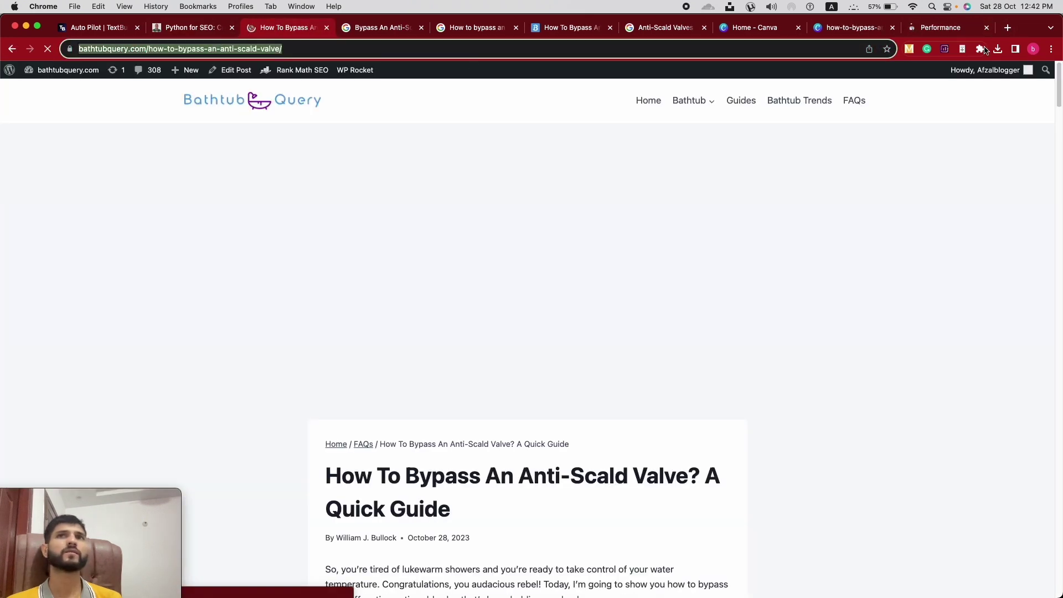
{"action": "key", "text": "super+c"}
{"action": "key", "text": "super+9"}
{"action": "left_click", "coordinate": [414, 79]}
{"action": "key", "text": "super+v"}
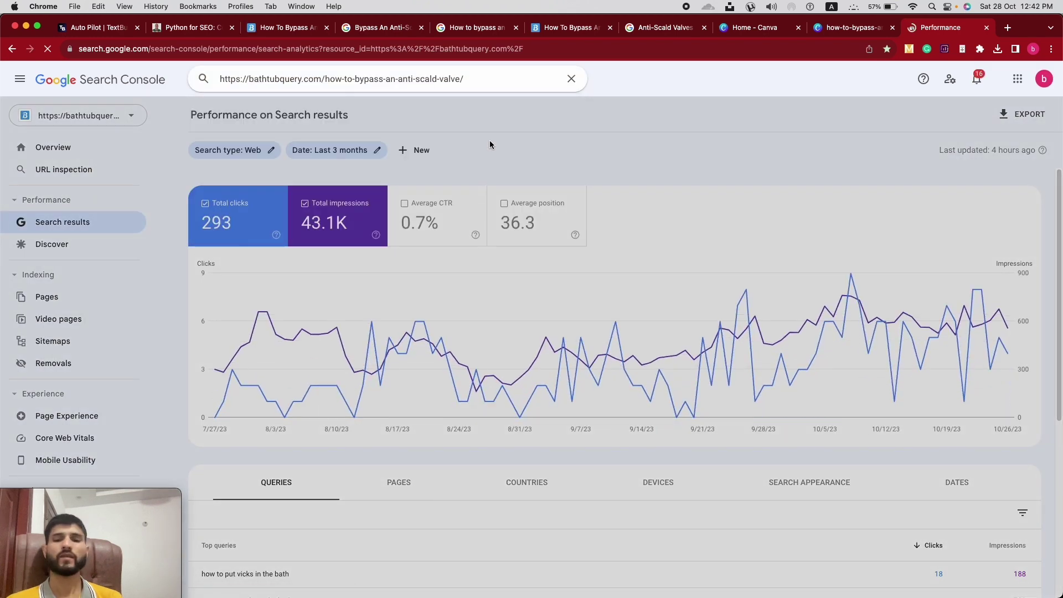
{"action": "key", "text": "Return"}
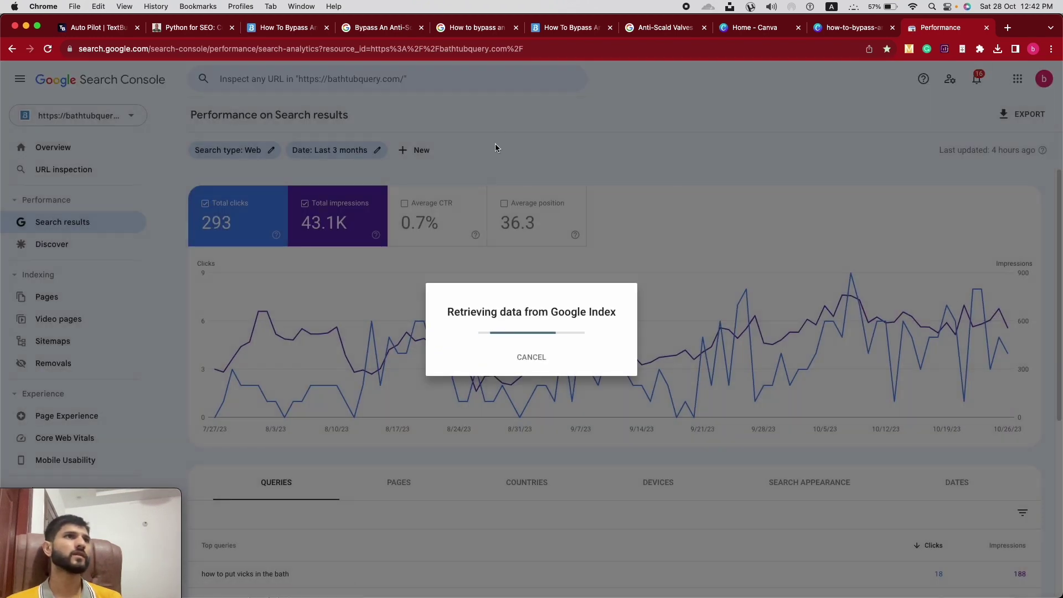
Close the two Google search tabs about bypassing an anti-scald valve
{"action": "left_click", "coordinate": [412, 30]}
{"action": "left_click", "coordinate": [419, 29]}
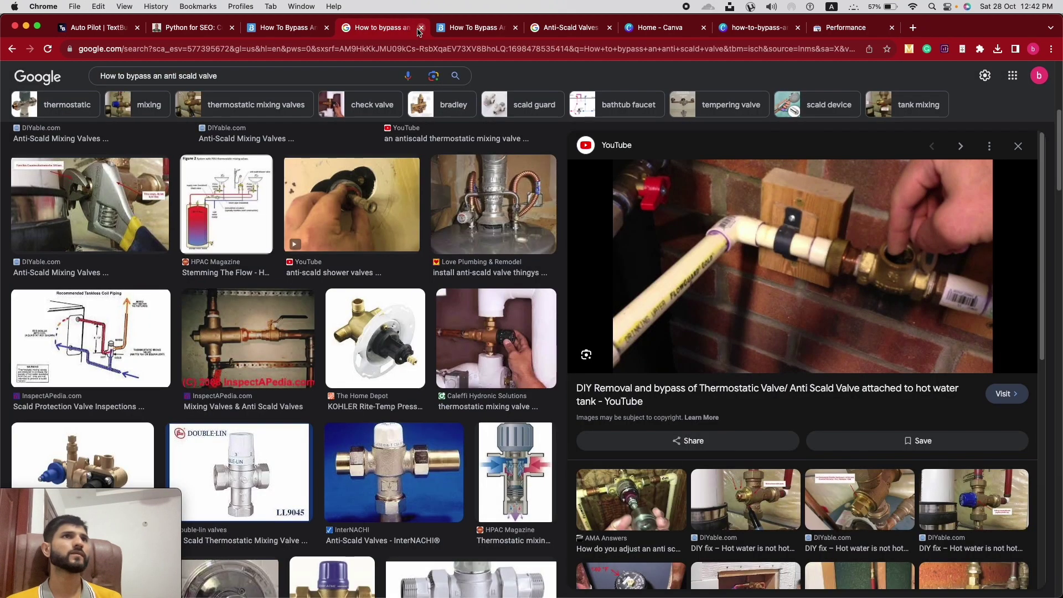
{"action": "left_click", "coordinate": [419, 29]}
Review the live anti-scald valve post from its featured image through the key takeaways, video guide and body to the FAQ
{"action": "left_click", "coordinate": [288, 27]}
{"action": "scroll", "coordinate": [505, 271], "scroll_direction": "down", "scroll_amount": 4}
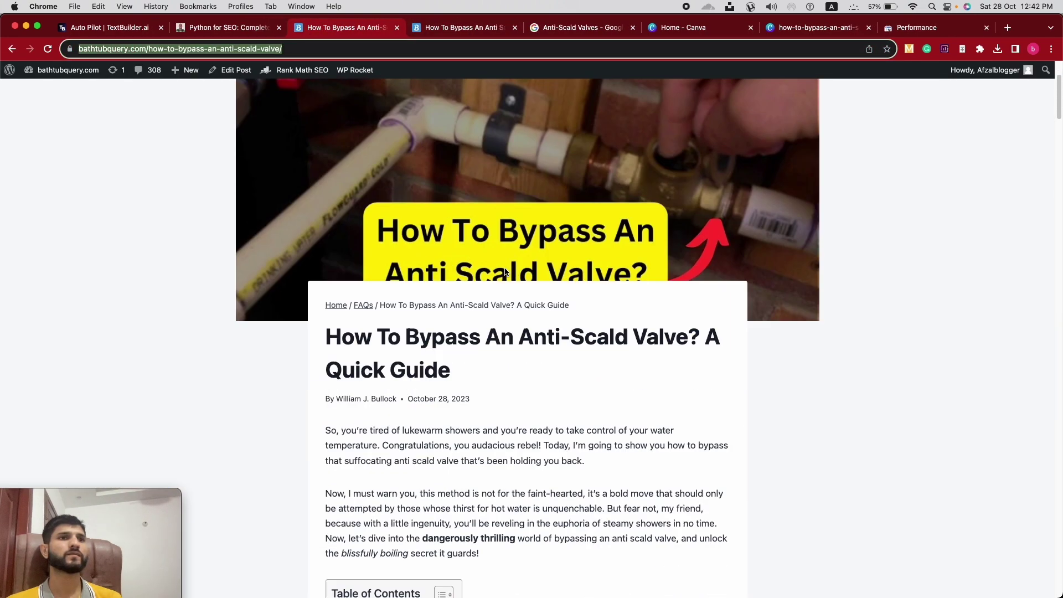
{"action": "scroll", "coordinate": [505, 271], "scroll_direction": "down", "scroll_amount": 6}
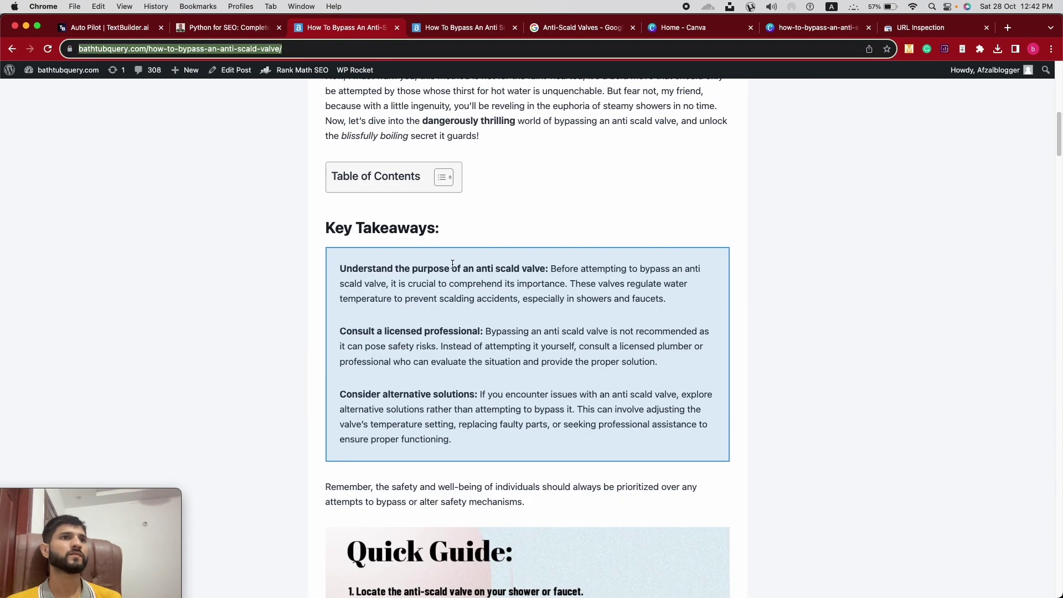
{"action": "scroll", "coordinate": [452, 264], "scroll_direction": "down", "scroll_amount": 12}
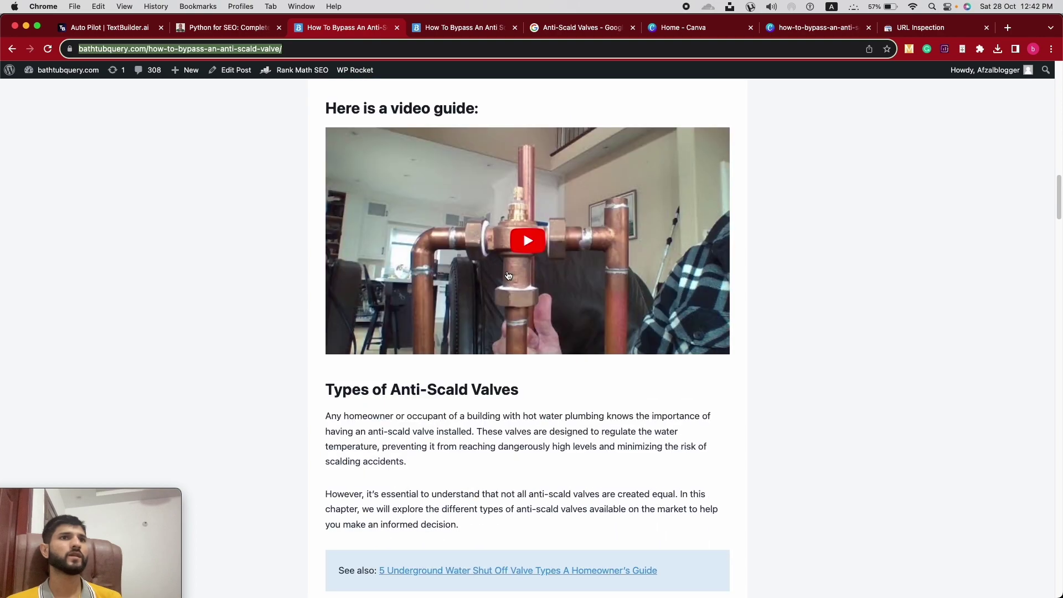
{"action": "scroll", "coordinate": [508, 275], "scroll_direction": "down", "scroll_amount": 20}
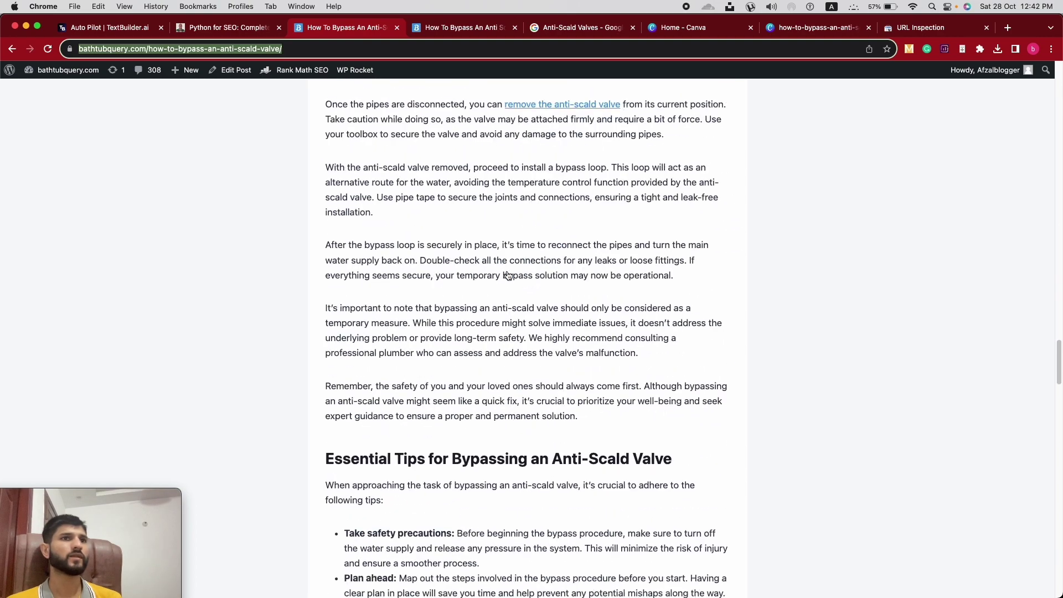
{"action": "scroll", "coordinate": [507, 275], "scroll_direction": "down", "scroll_amount": 20}
{"action": "scroll", "coordinate": [507, 271], "scroll_direction": "up", "scroll_amount": 8}
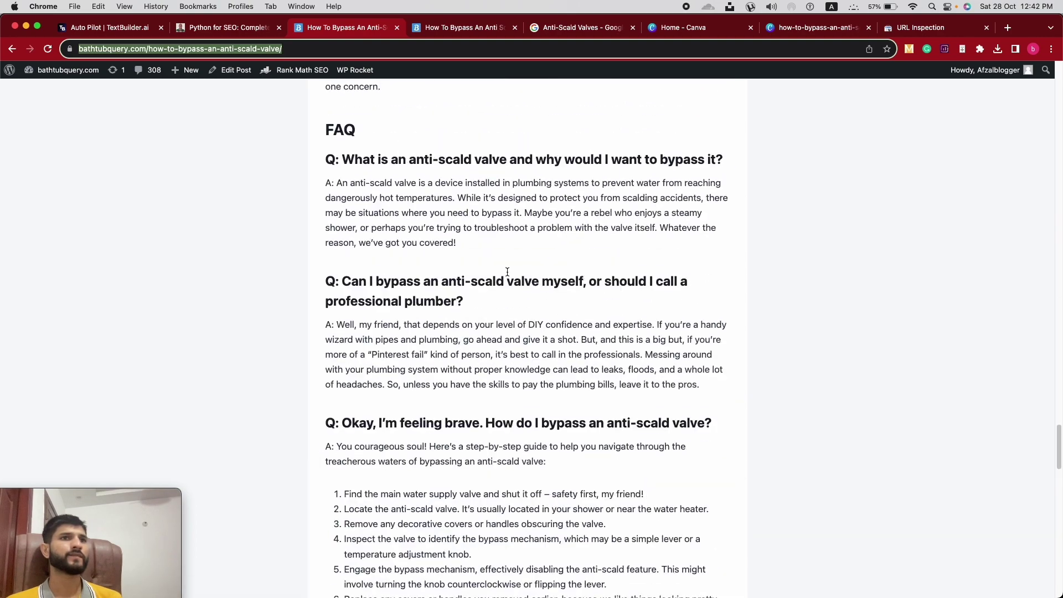
{"action": "scroll", "coordinate": [507, 271], "scroll_direction": "up", "scroll_amount": 8}
Request indexing for the inspected post URL in Search Console
{"action": "left_click", "coordinate": [939, 34]}
{"action": "left_click", "coordinate": [787, 273]}
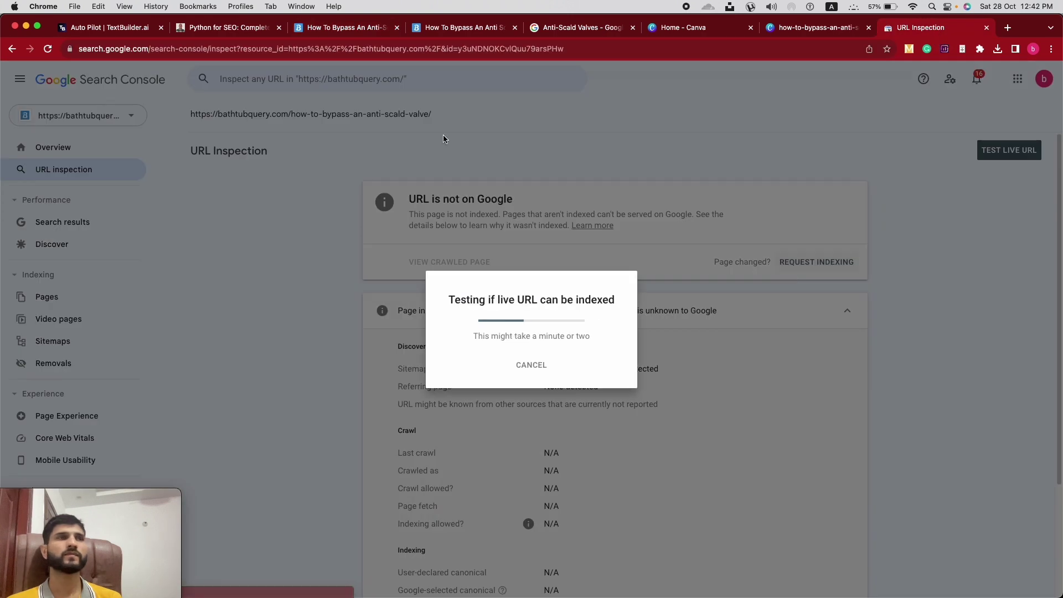
Close the duplicate post tab, the Anti-Scald Valves Google tab and both Canva tabs
{"action": "left_click", "coordinate": [514, 27]}
{"action": "left_click", "coordinate": [514, 28]}
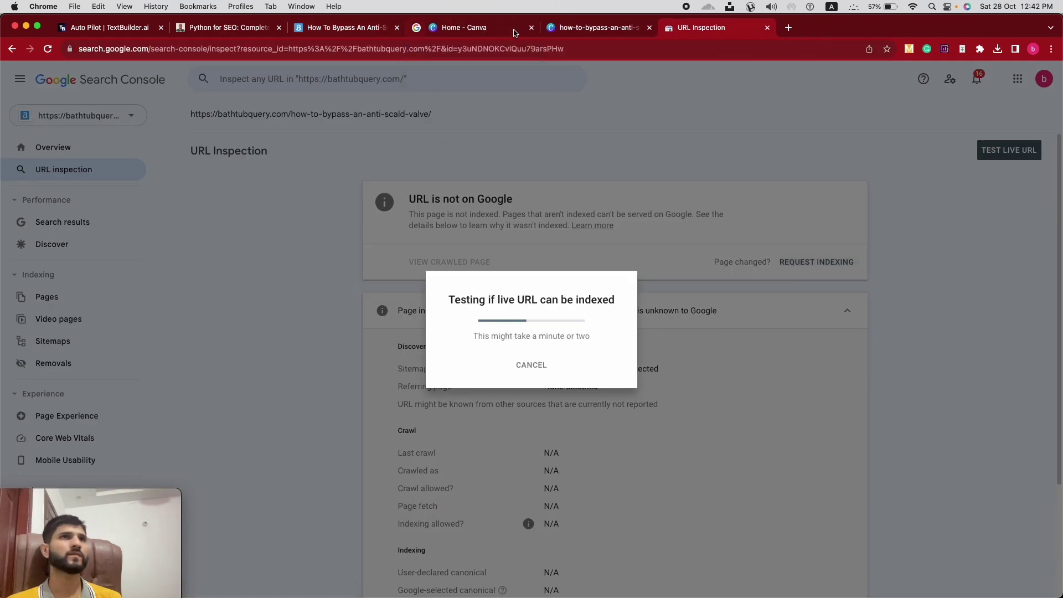
{"action": "left_click", "coordinate": [514, 29]}
{"action": "left_click", "coordinate": [514, 29]}
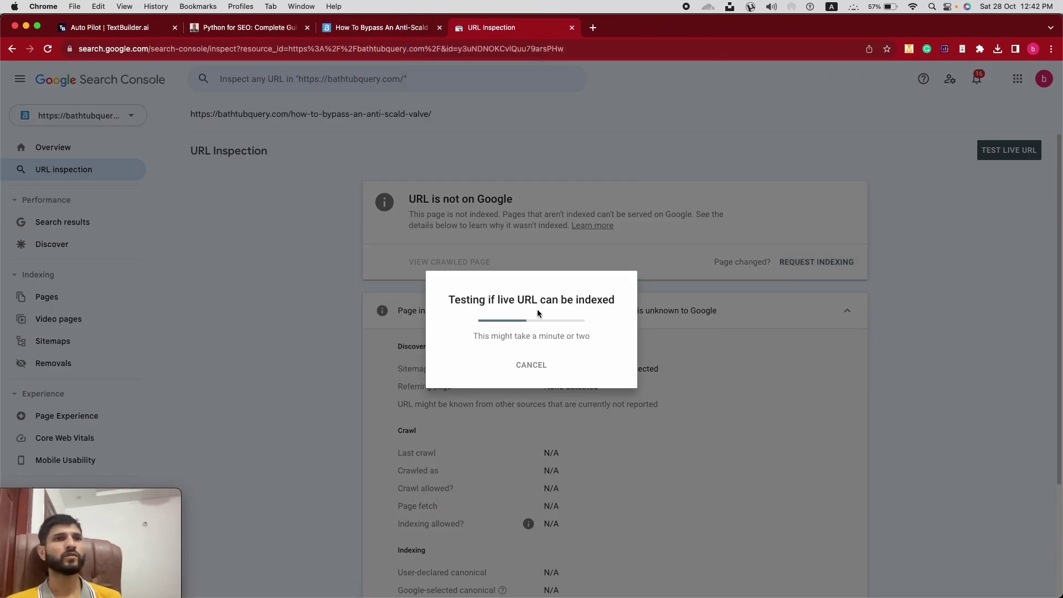